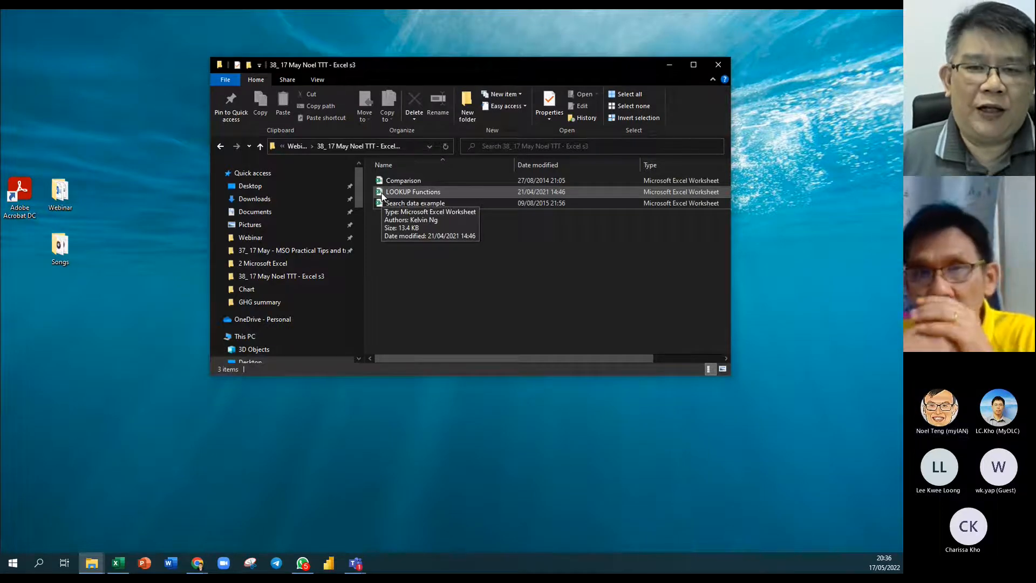
# Open the LOOKUP Functions workbook in Excel from the s3 folder in File Explorer.
pyautogui.doubleClick(381, 195)
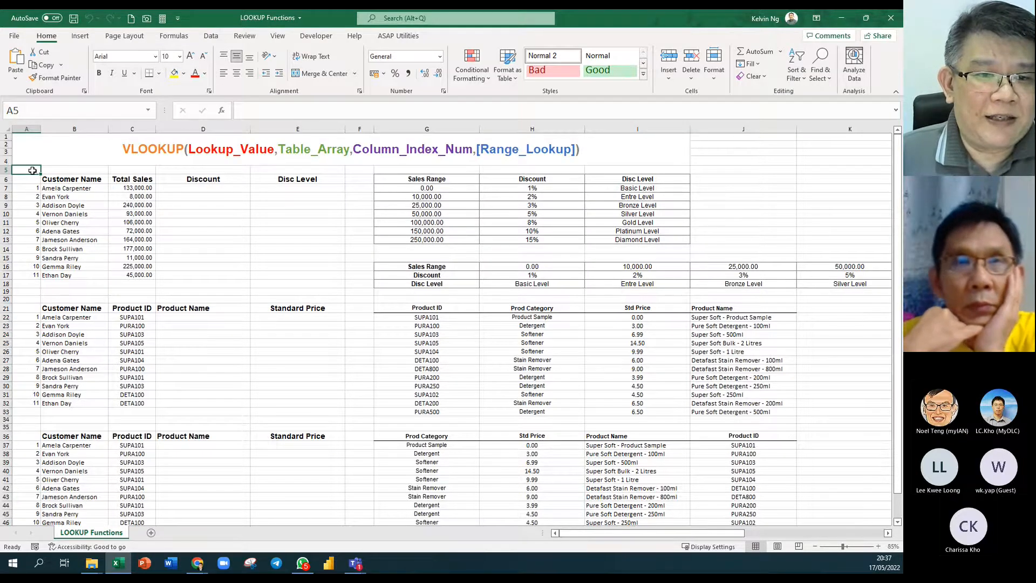
# Zoom the LOOKUP Functions sheet from 85% to 115%.
pyautogui.scroll(3, 32, 171)
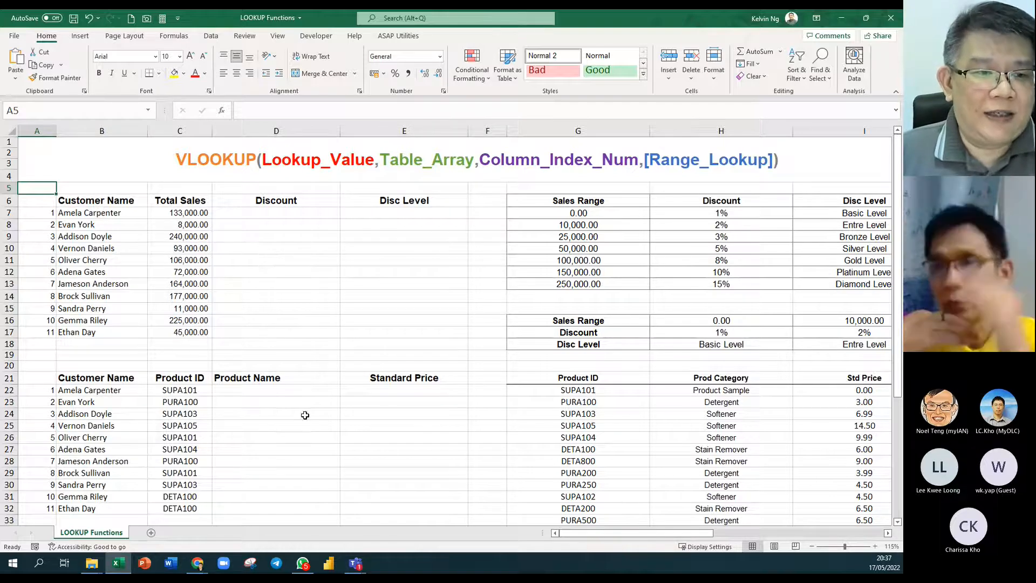
pyautogui.click(250, 213)
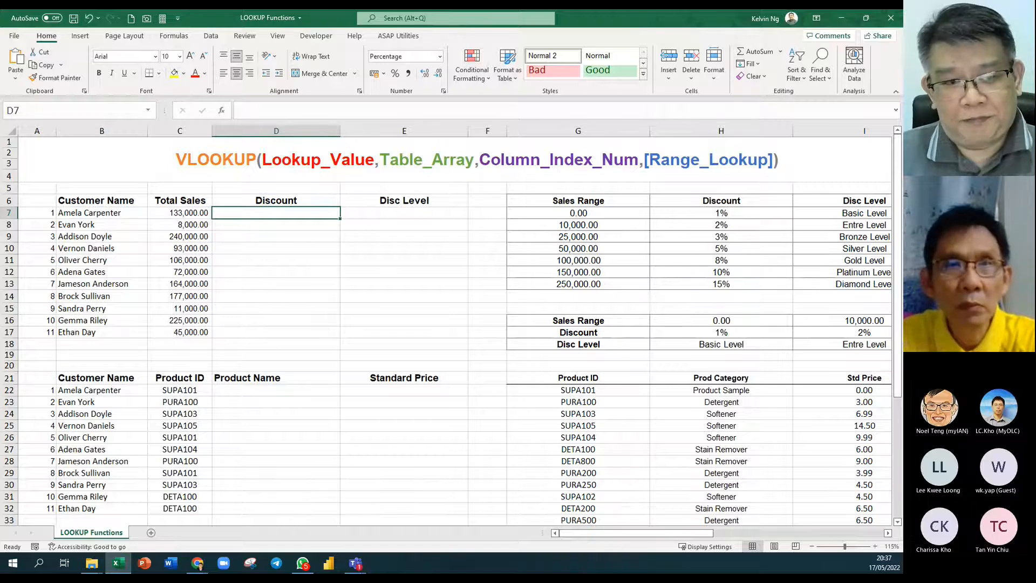
pyautogui.click(171, 214)
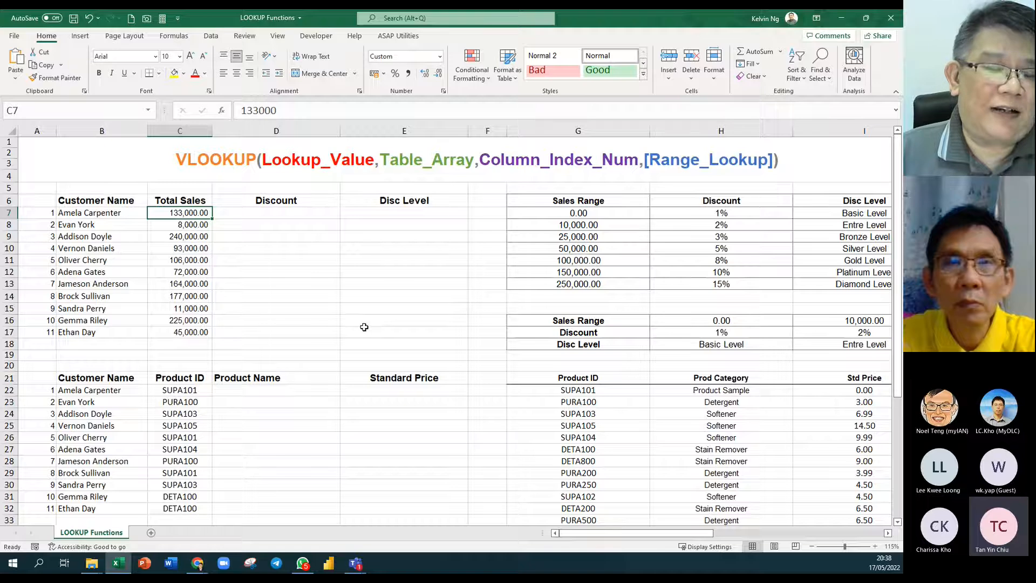
pyautogui.click(297, 213)
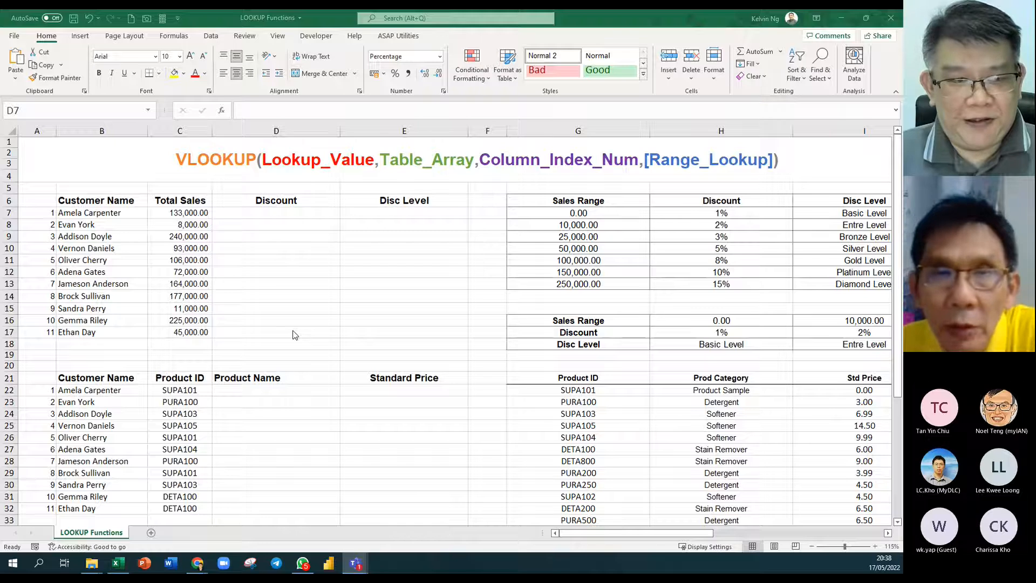
pyautogui.hotkey('alt', 'Tab')
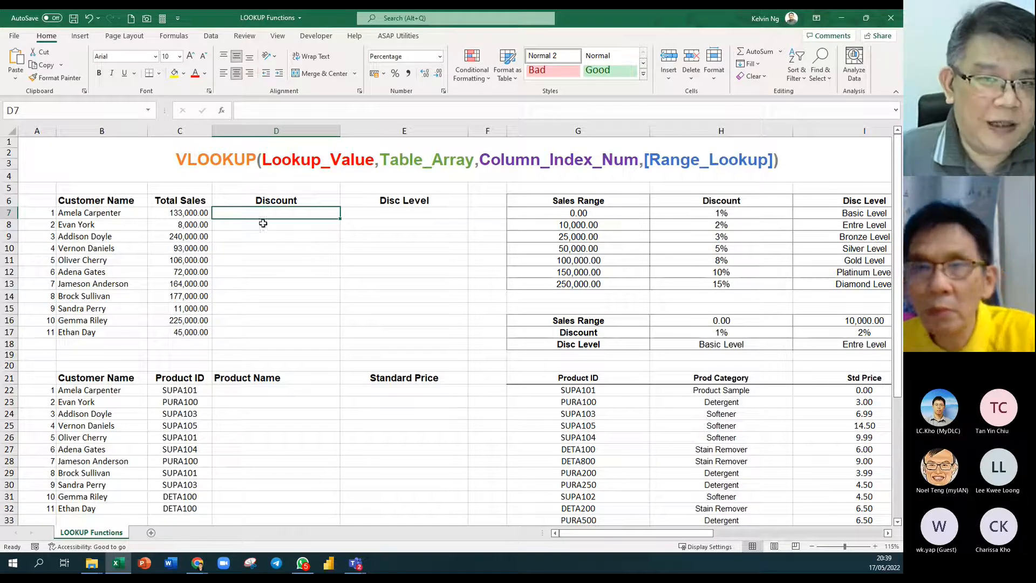
pyautogui.click(194, 213)
pyautogui.click(302, 216)
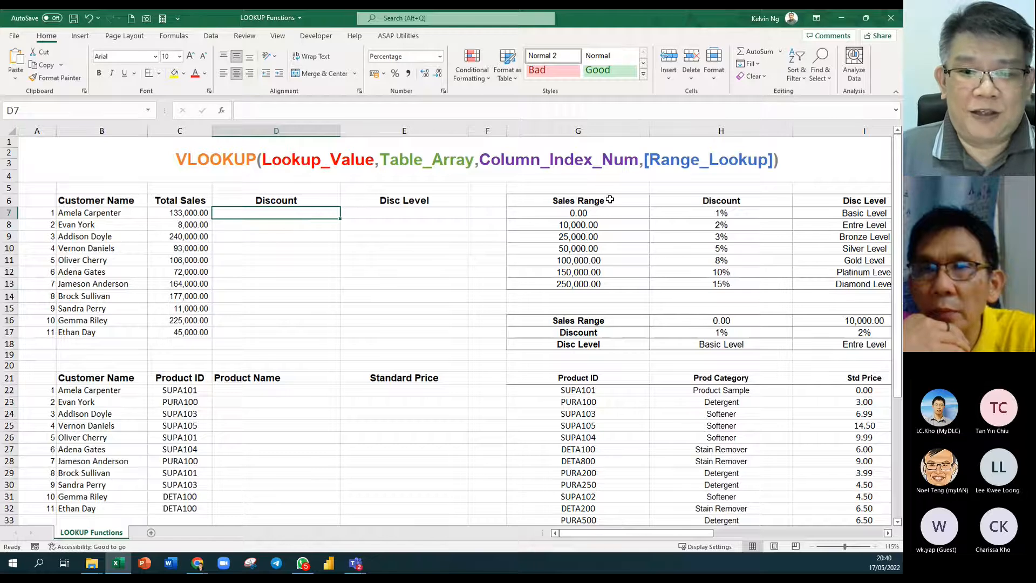
pyautogui.moveTo(611, 200); pyautogui.dragTo(816, 283)
pyautogui.moveTo(586, 318); pyautogui.dragTo(830, 341)
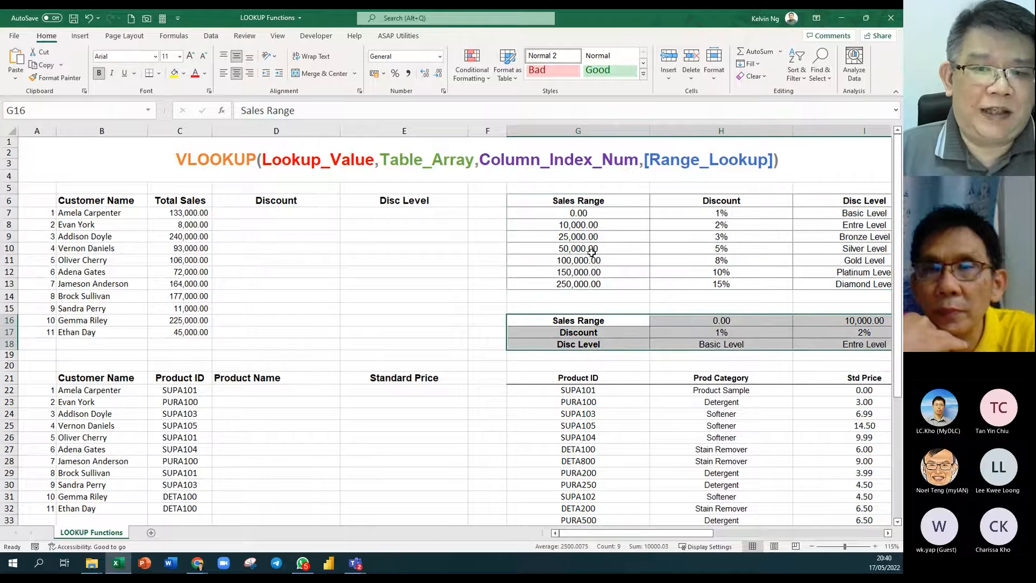
pyautogui.click(295, 214)
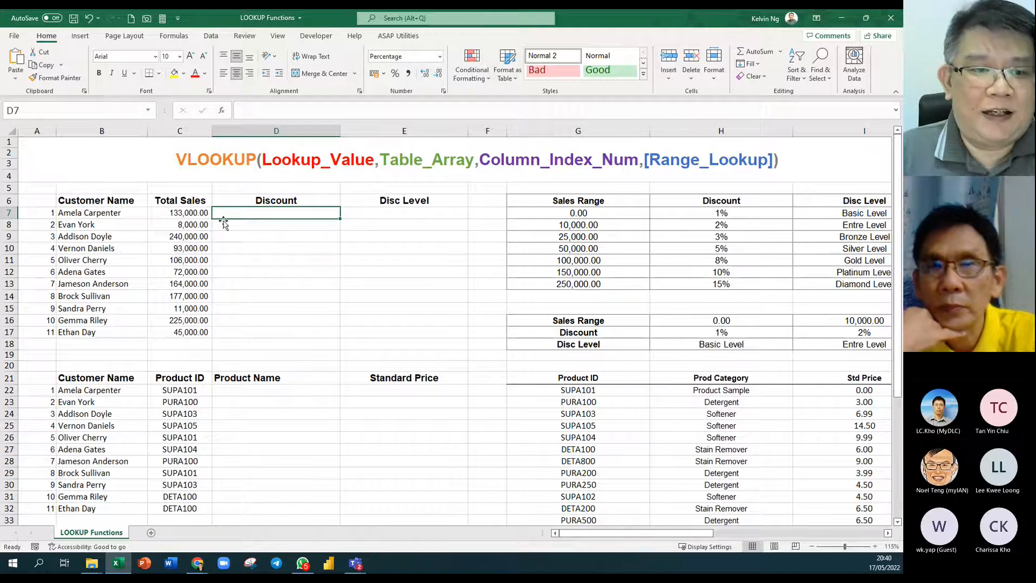
pyautogui.click(203, 214)
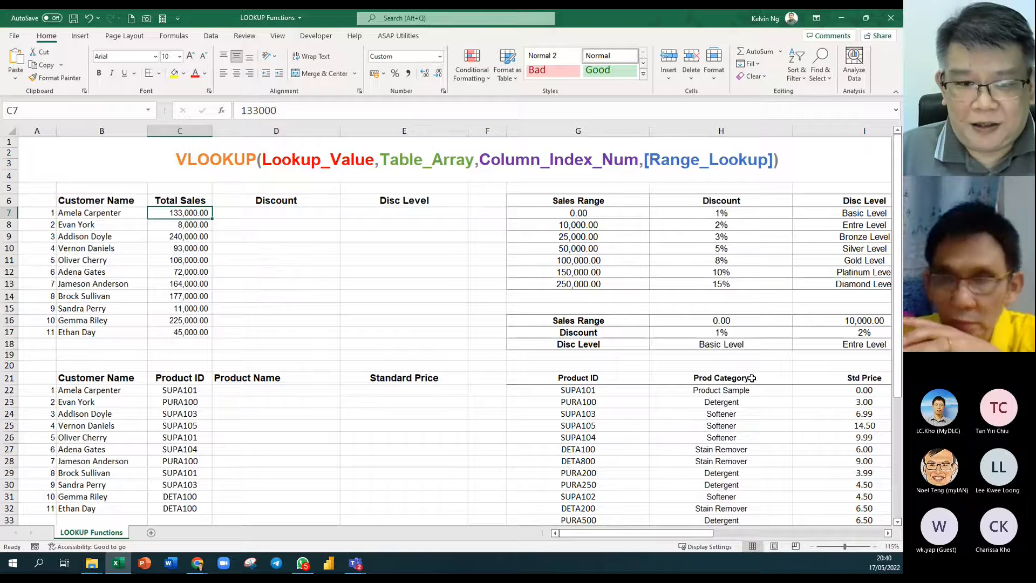
pyautogui.moveTo(573, 318); pyautogui.dragTo(883, 347)
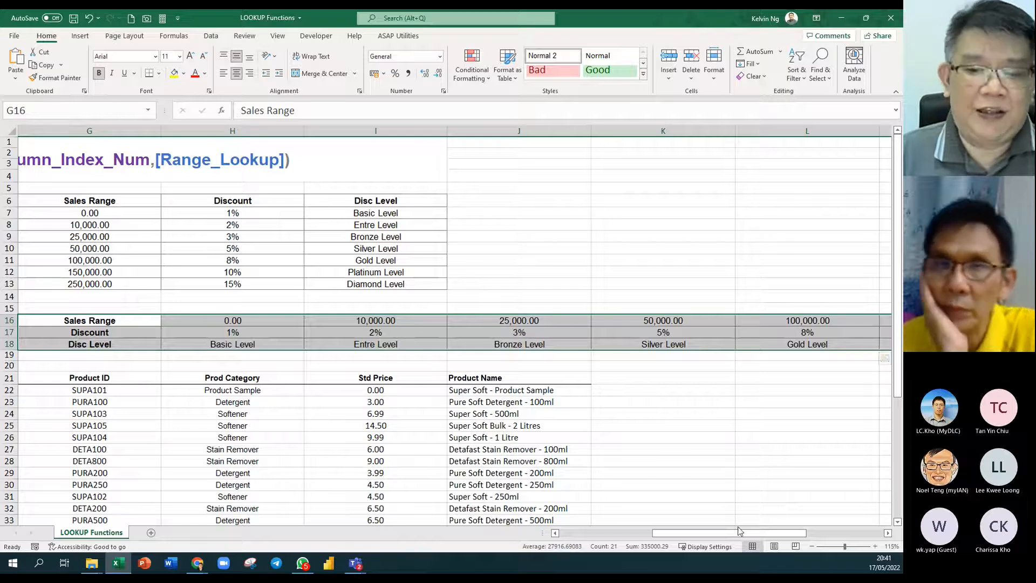
pyautogui.moveTo(704, 539); pyautogui.dragTo(608, 542)
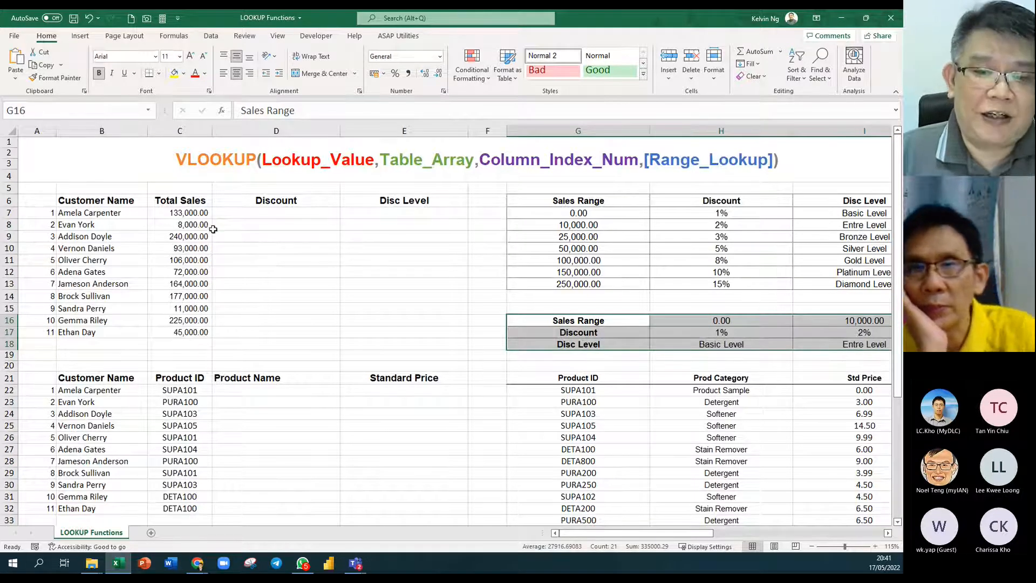
pyautogui.moveTo(669, 533); pyautogui.dragTo(751, 536)
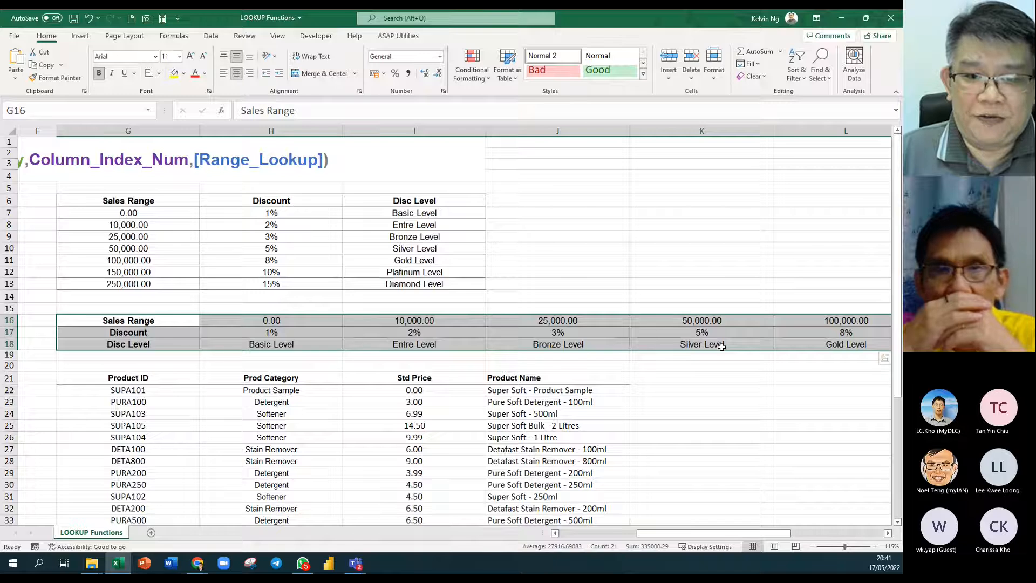
pyautogui.click(320, 320)
pyautogui.moveTo(320, 320); pyautogui.dragTo(849, 316)
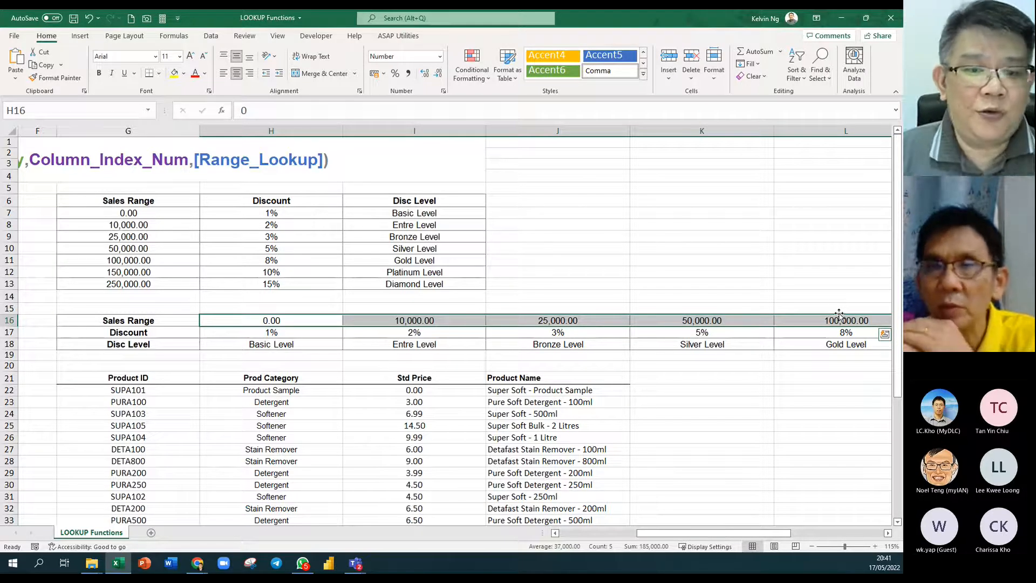
pyautogui.moveTo(658, 537); pyautogui.dragTo(580, 536)
# Enter HLOOKUP in G15 above the horizontal table, then highlight the Sales Range values G7:G13.
pyautogui.click(528, 311)
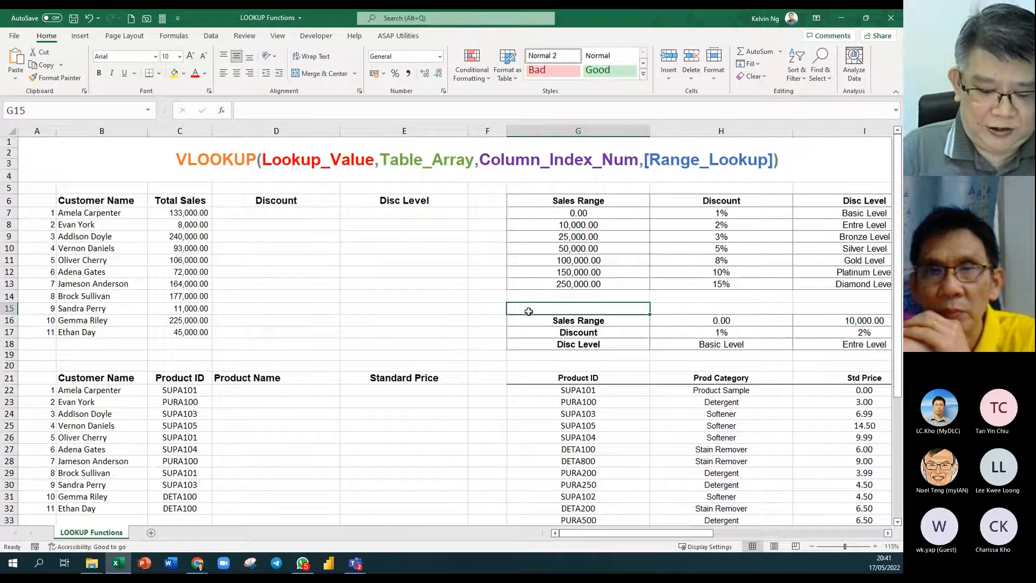
pyautogui.write('HLOOKUP')
pyautogui.click(444, 345)
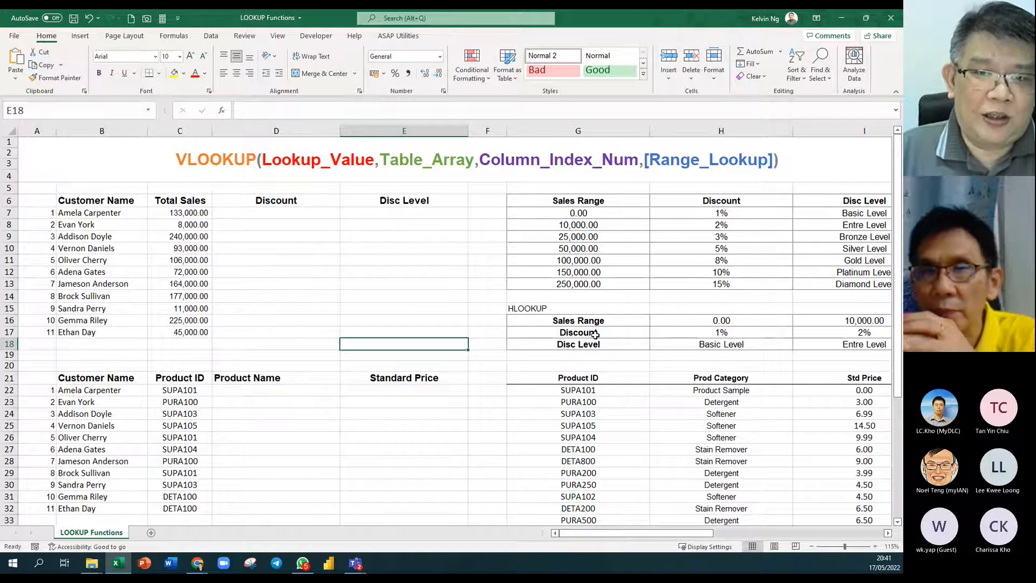
pyautogui.moveTo(611, 202); pyautogui.dragTo(836, 284)
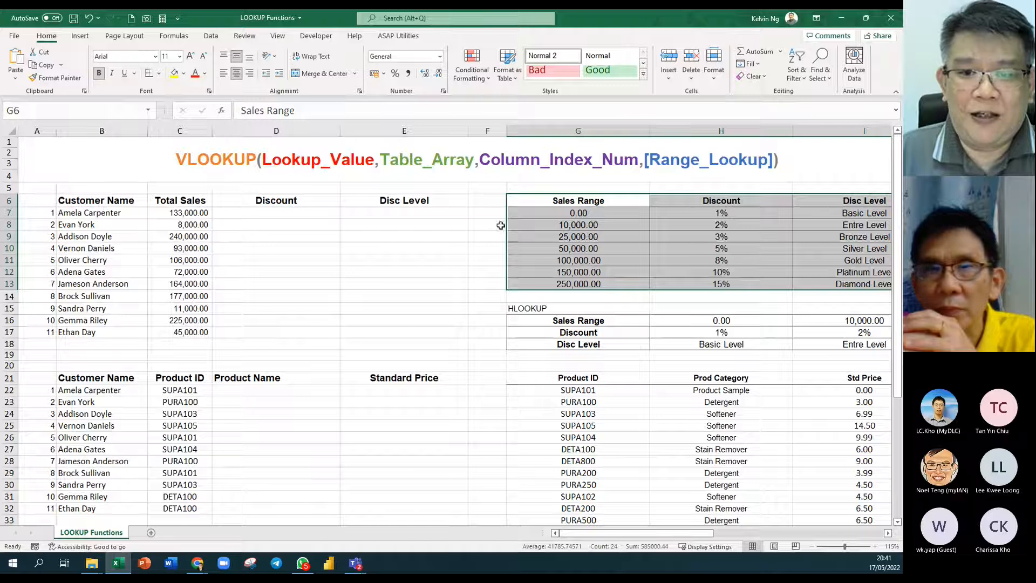
pyautogui.moveTo(617, 213); pyautogui.dragTo(623, 279)
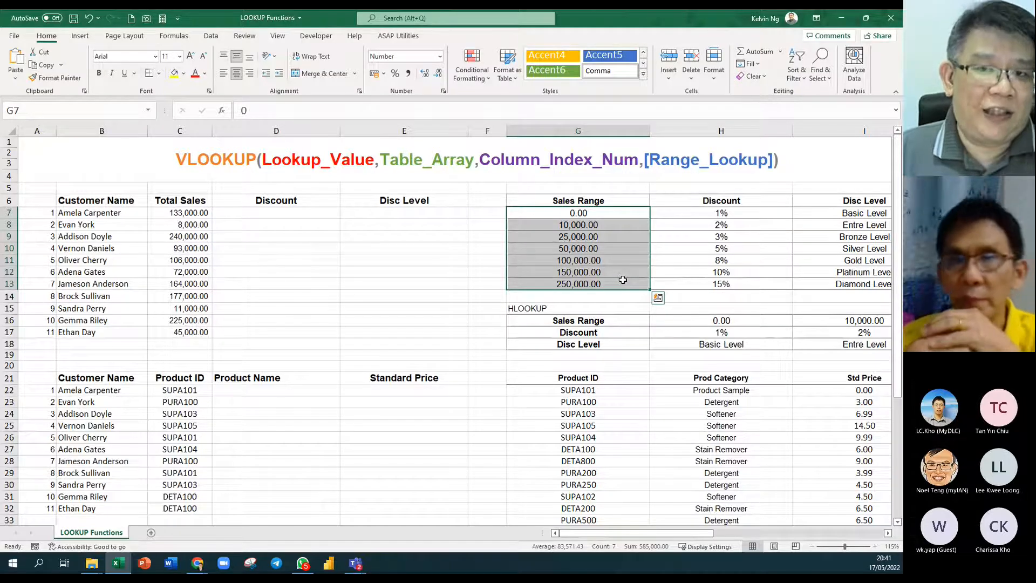
# Enter VLOOKUP in cell G5 above the vertical sales-range table.
pyautogui.click(538, 190)
pyautogui.write('VLOOKU')
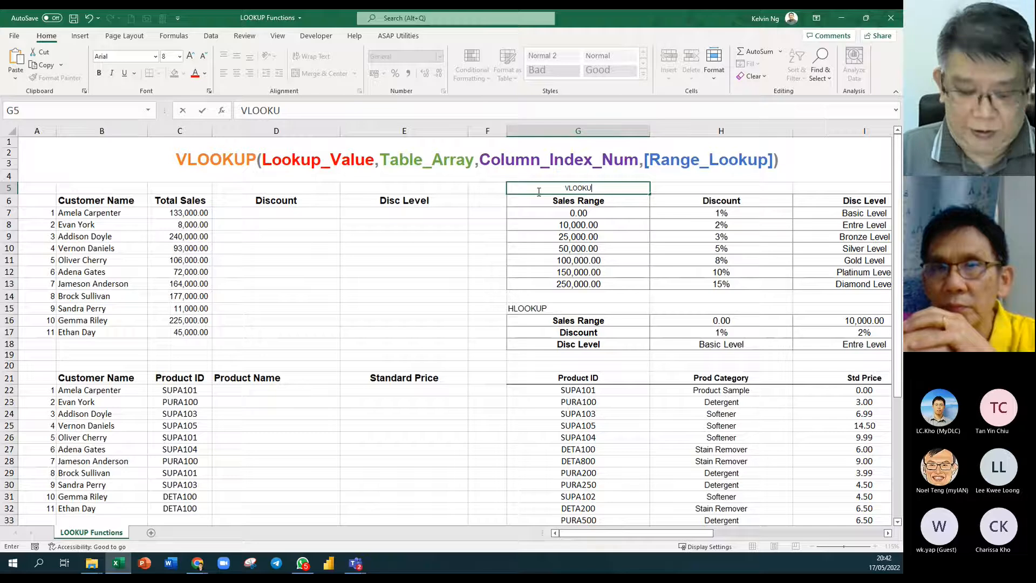
pyautogui.write('P')
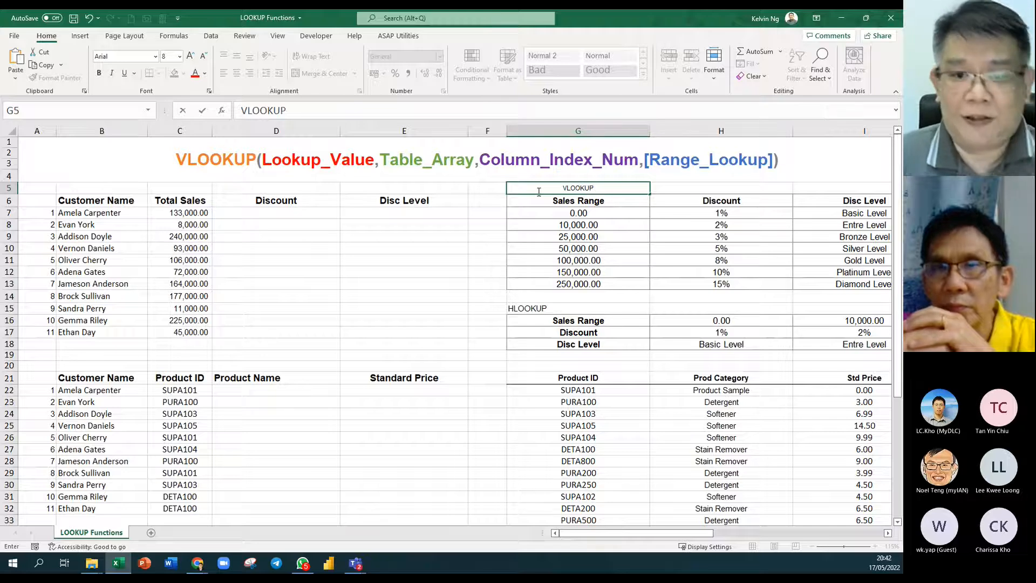
pyautogui.press('Return')
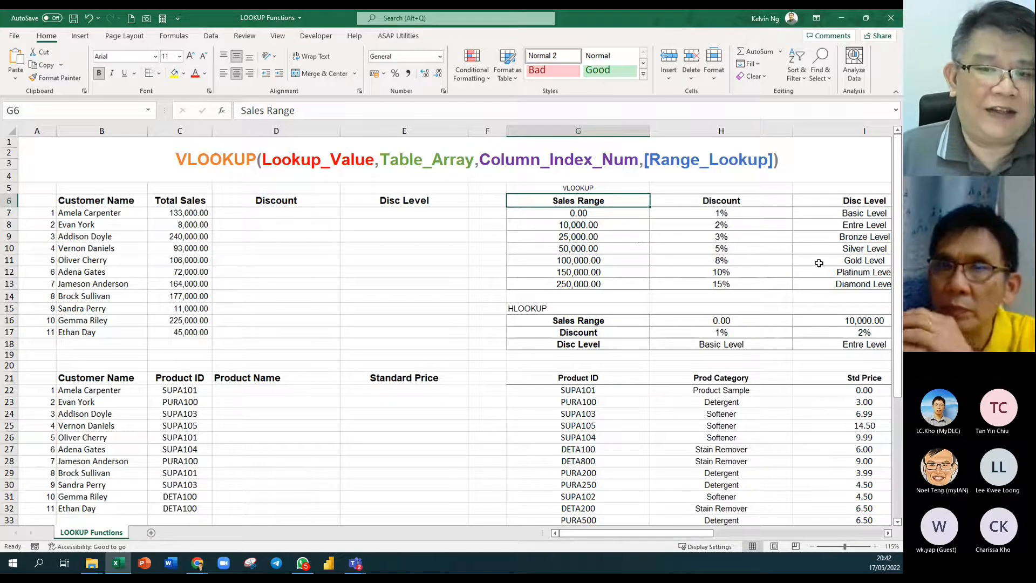
pyautogui.moveTo(596, 323); pyautogui.dragTo(837, 339)
pyautogui.moveTo(704, 533); pyautogui.dragTo(658, 535)
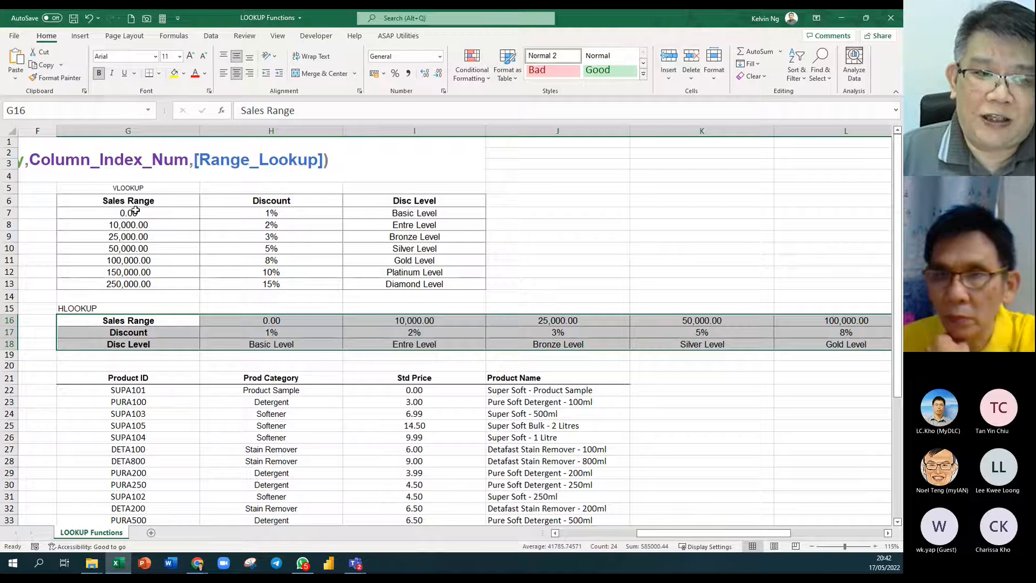
pyautogui.moveTo(128, 200); pyautogui.dragTo(414, 284)
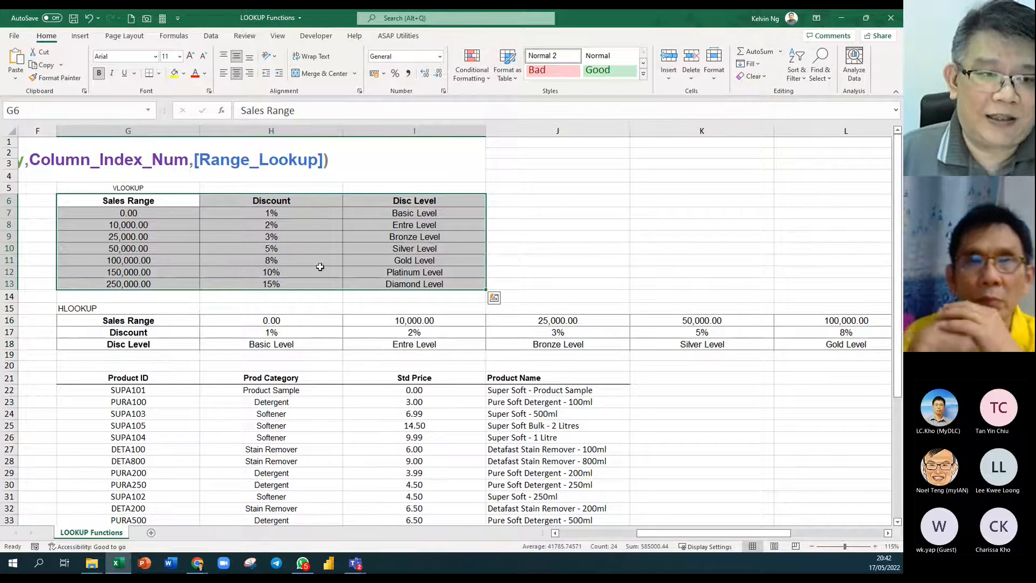
pyautogui.moveTo(691, 537); pyautogui.dragTo(646, 537)
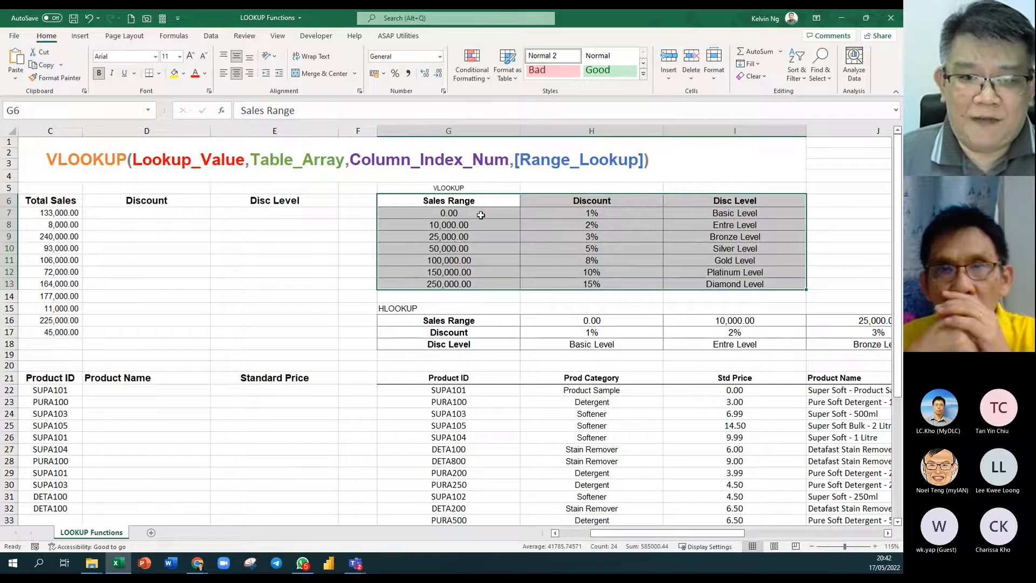
pyautogui.click(474, 204)
pyautogui.moveTo(474, 204); pyautogui.dragTo(732, 286)
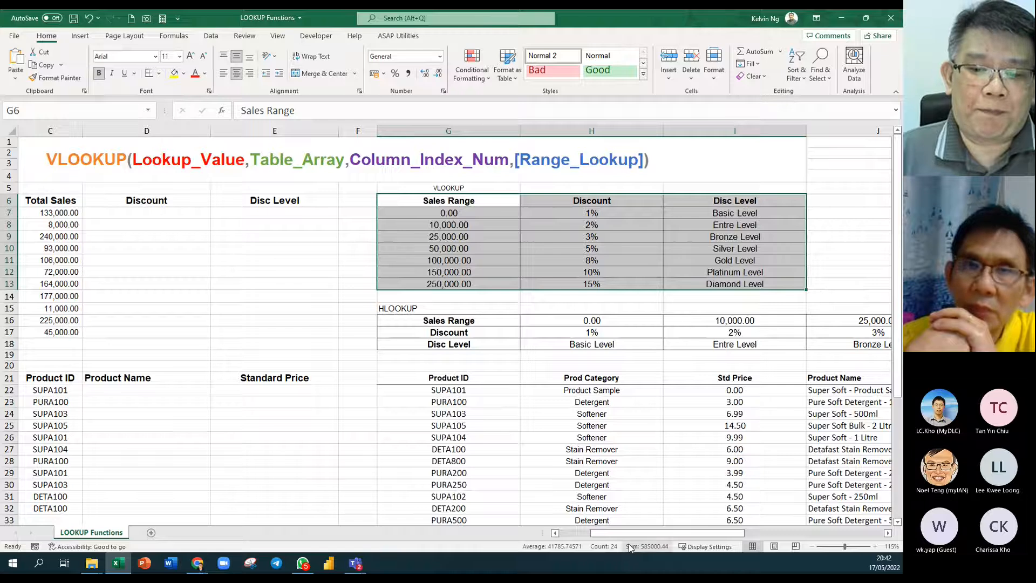
pyautogui.moveTo(630, 532); pyautogui.dragTo(599, 532)
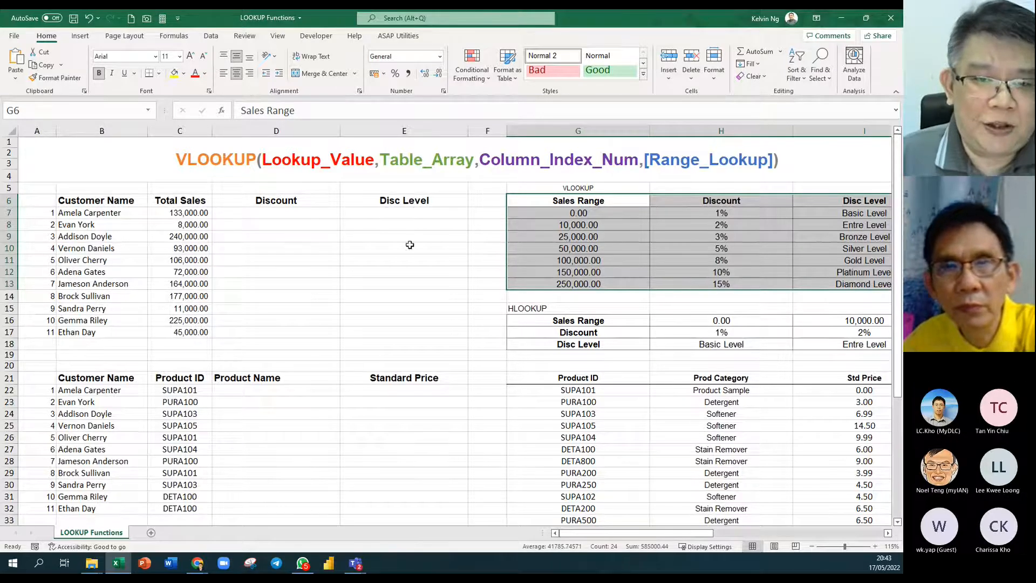
pyautogui.moveTo(577, 197); pyautogui.dragTo(847, 287)
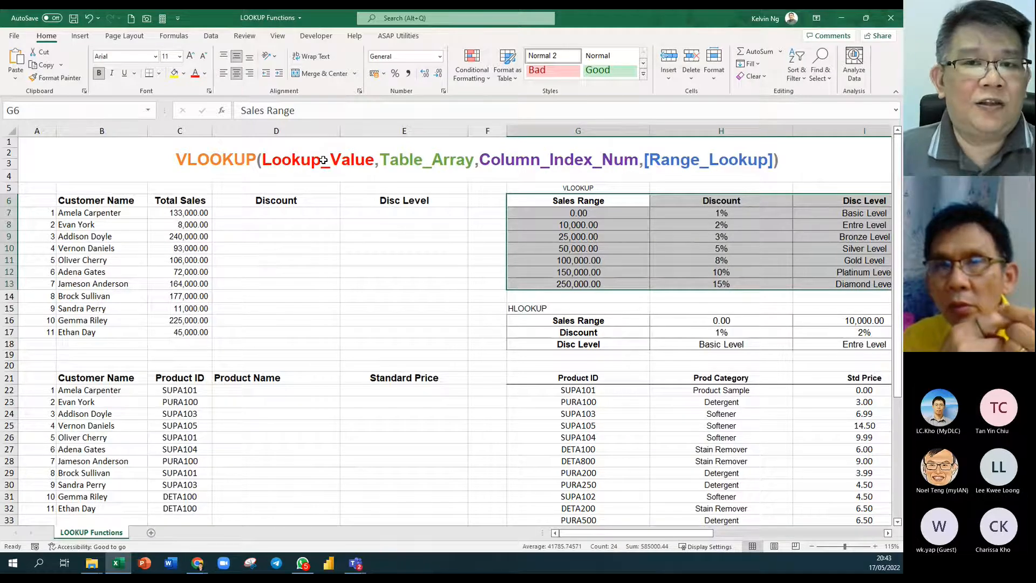
pyautogui.click(193, 214)
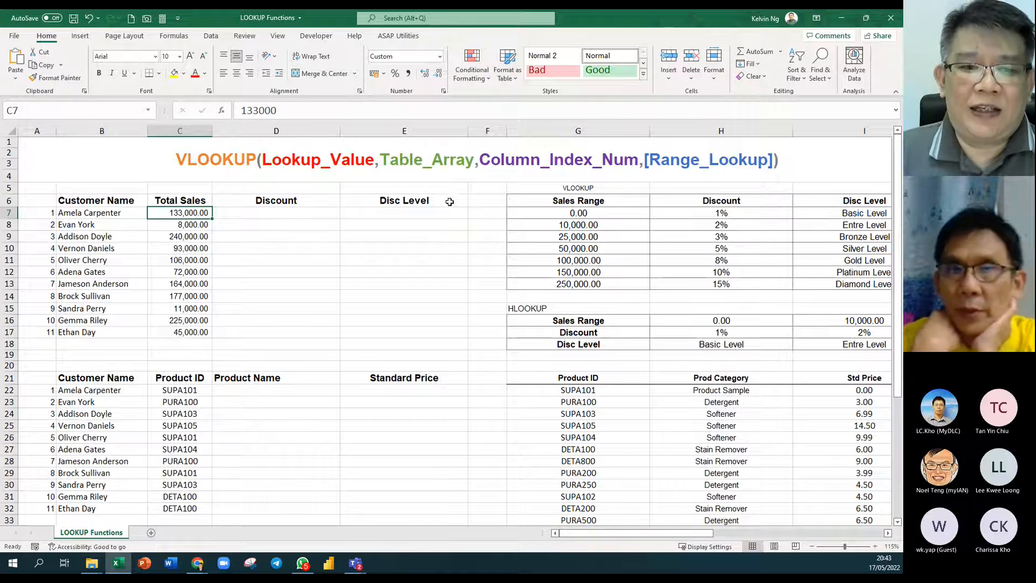
pyautogui.moveTo(635, 199); pyautogui.dragTo(828, 279)
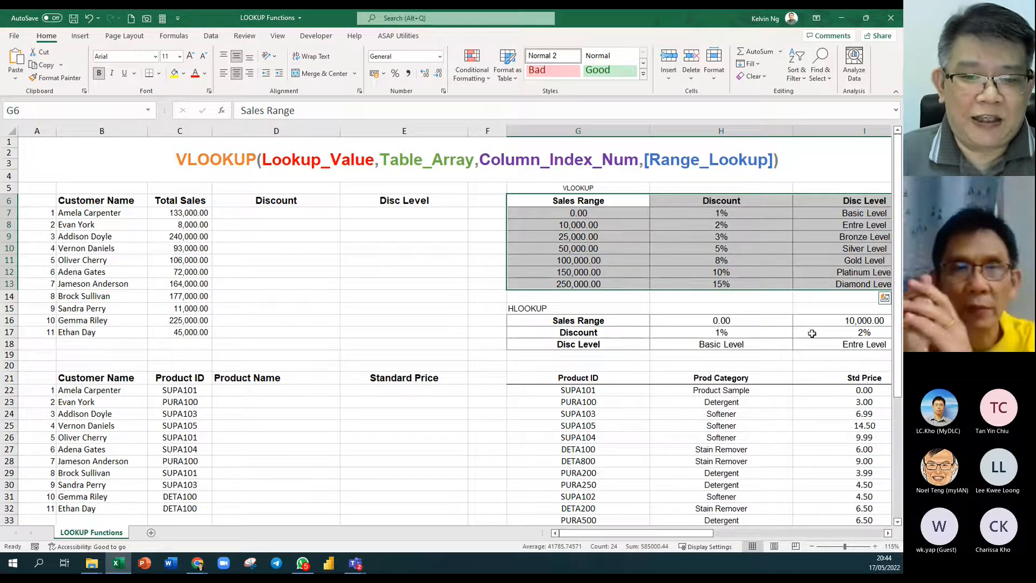
pyautogui.click(626, 321)
pyautogui.moveTo(626, 321); pyautogui.dragTo(828, 339)
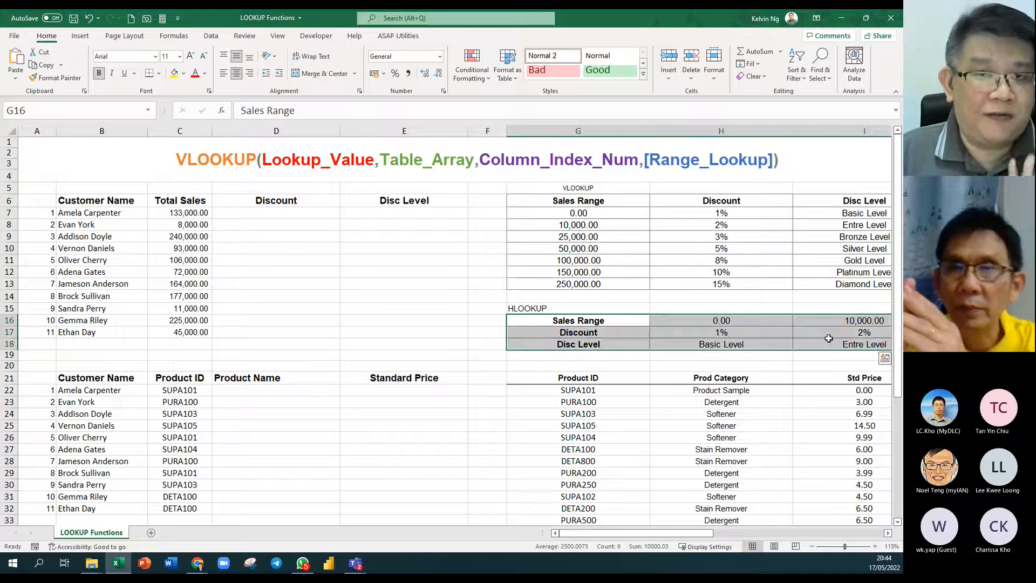
pyautogui.moveTo(636, 199); pyautogui.dragTo(834, 283)
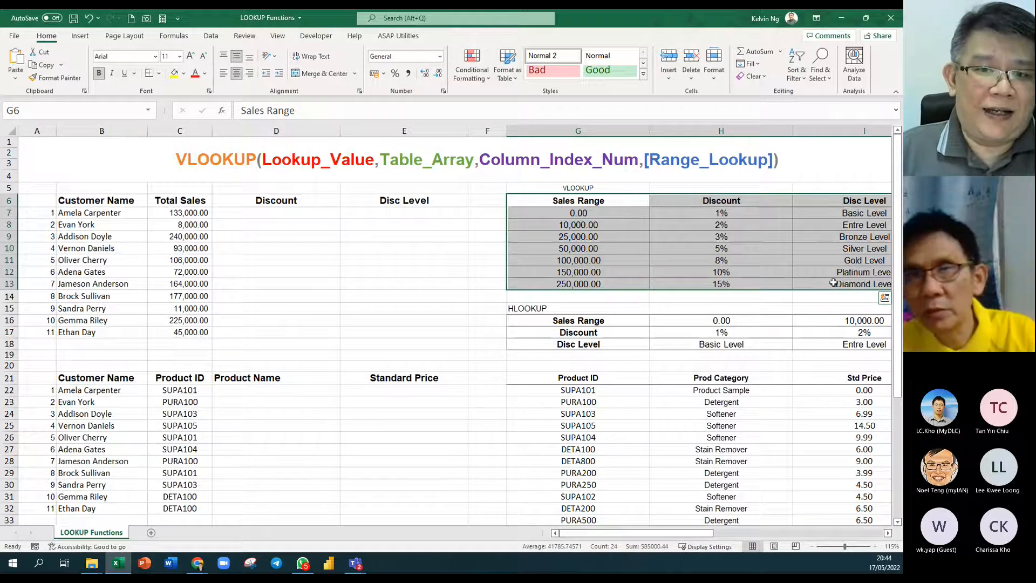
pyautogui.moveTo(636, 201); pyautogui.dragTo(810, 204)
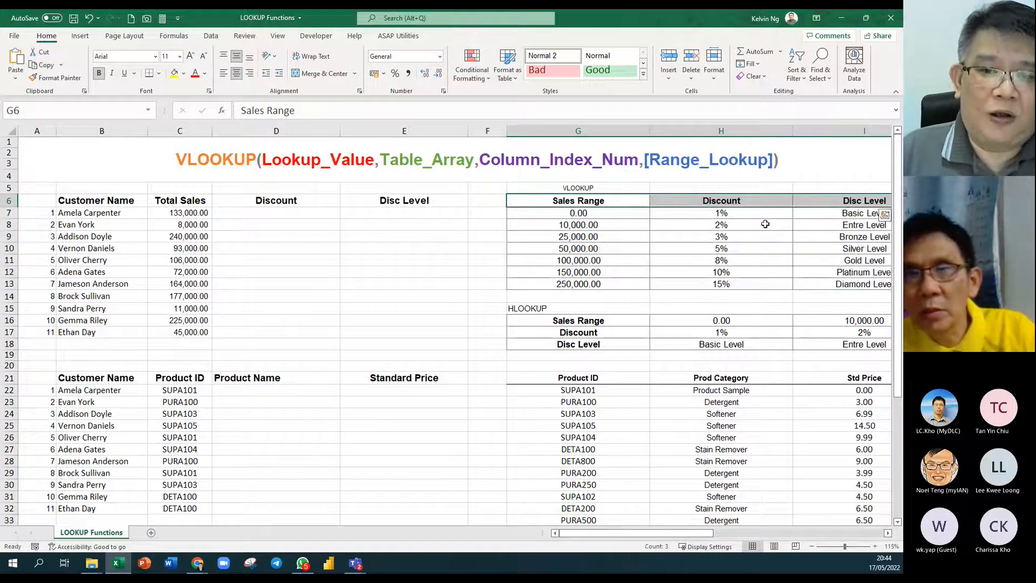
pyautogui.moveTo(588, 214); pyautogui.dragTo(837, 285)
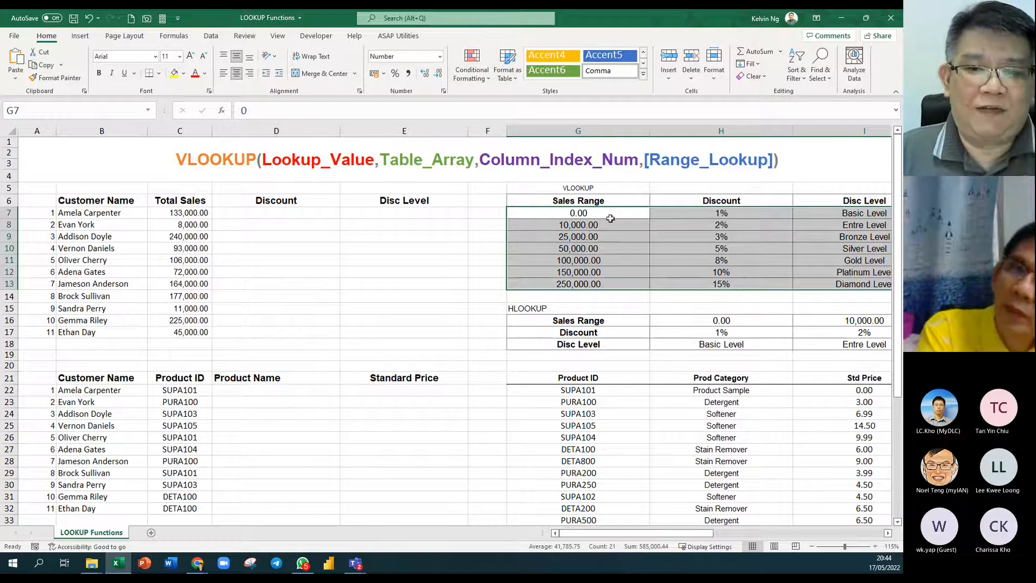
pyautogui.moveTo(602, 200); pyautogui.dragTo(825, 283)
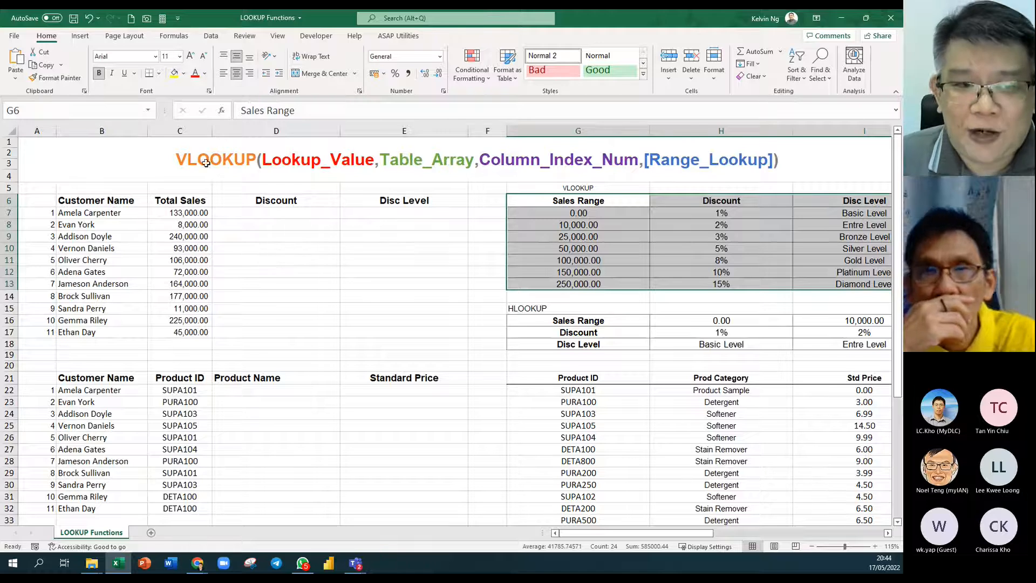
pyautogui.click(190, 214)
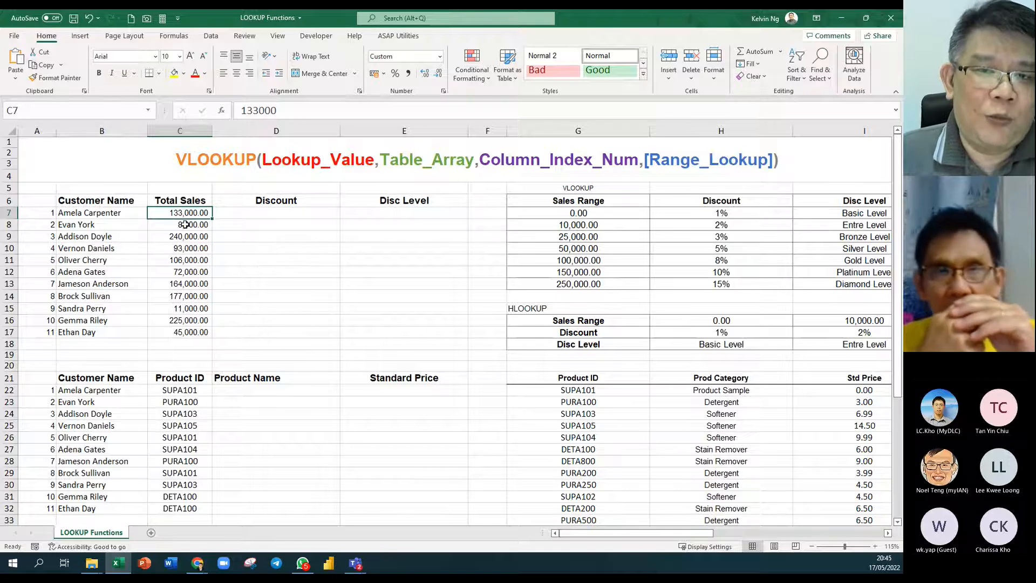
pyautogui.moveTo(583, 201); pyautogui.dragTo(853, 286)
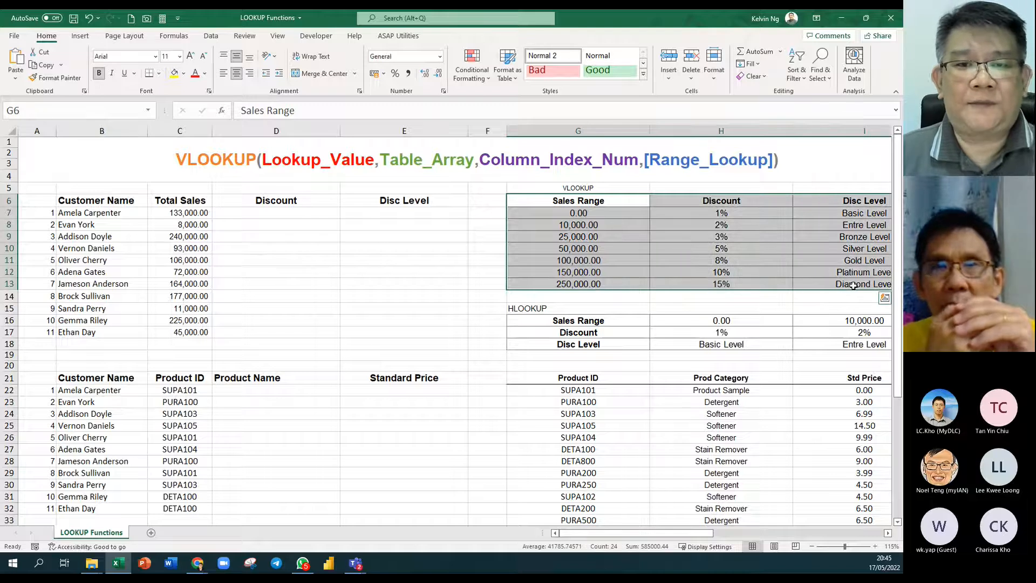
# Zoom out to 85%, move Sales Range from G6:G13 to J6:J13, and select H6:J13.
pyautogui.scroll(-1, 734, 318)
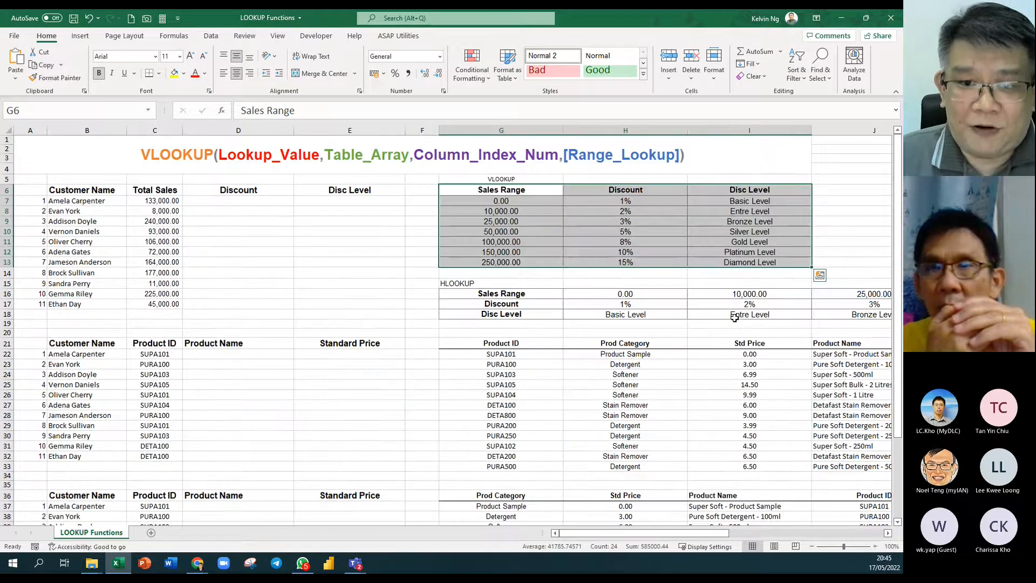
pyautogui.scroll(-1, 734, 318)
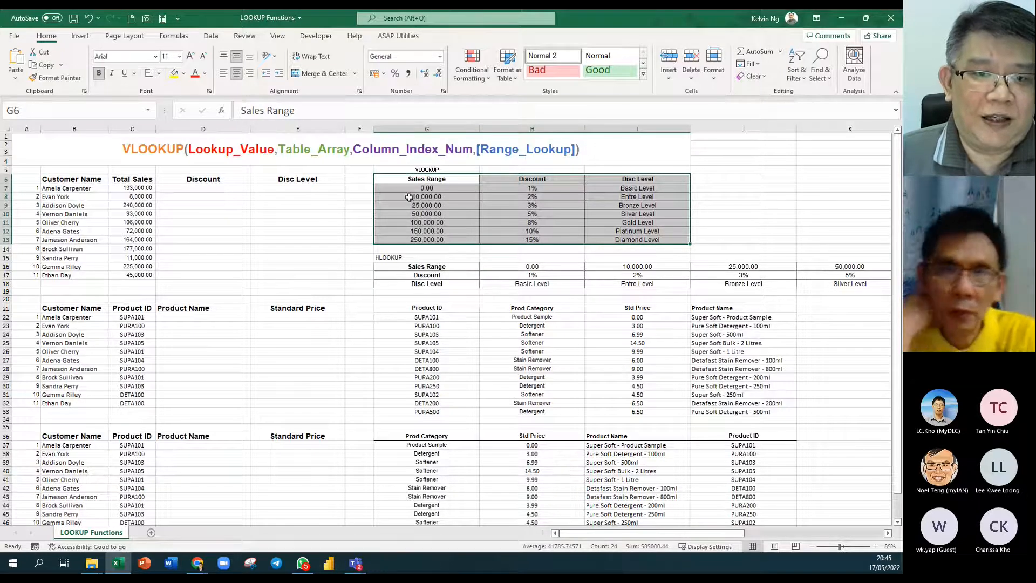
pyautogui.click(455, 180)
pyautogui.moveTo(455, 179); pyautogui.dragTo(746, 239)
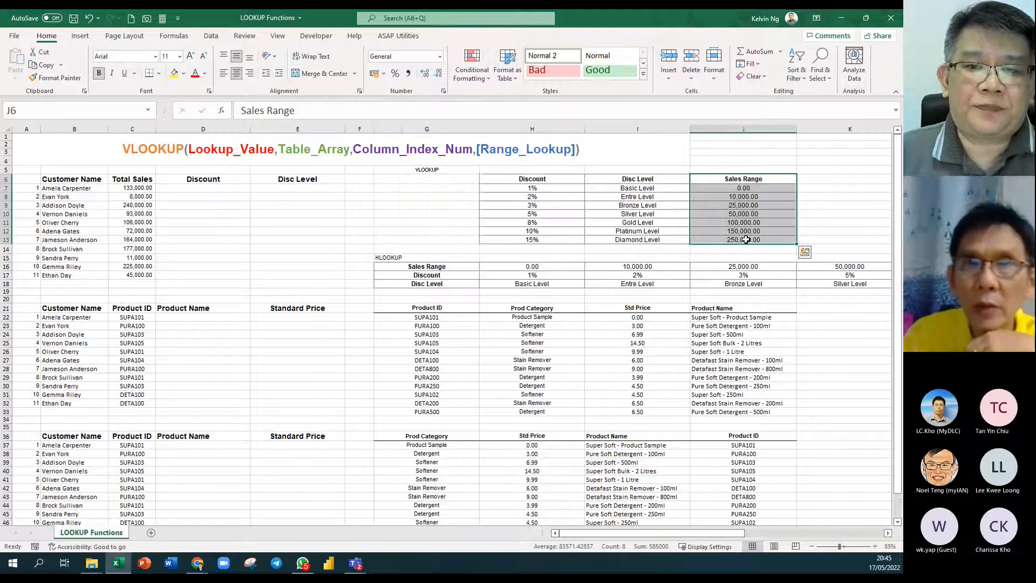
pyautogui.click(637, 317)
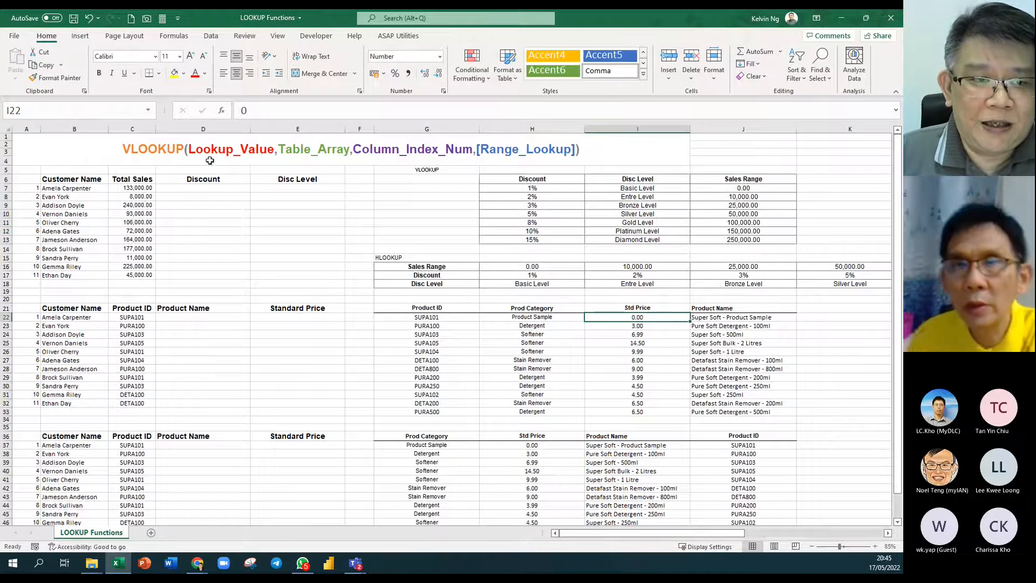
pyautogui.click(142, 196)
pyautogui.moveTo(555, 181); pyautogui.dragTo(771, 239)
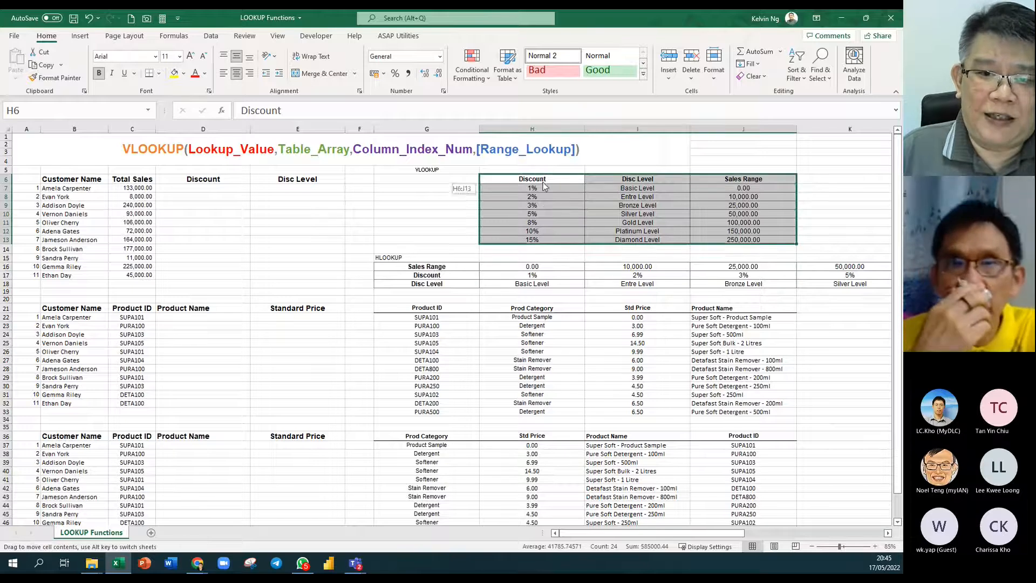
# Move Sales Range from J6:J13 back to column G, ahead of Discount and Disc Level.
pyautogui.moveTo(542, 182); pyautogui.dragTo(537, 240)
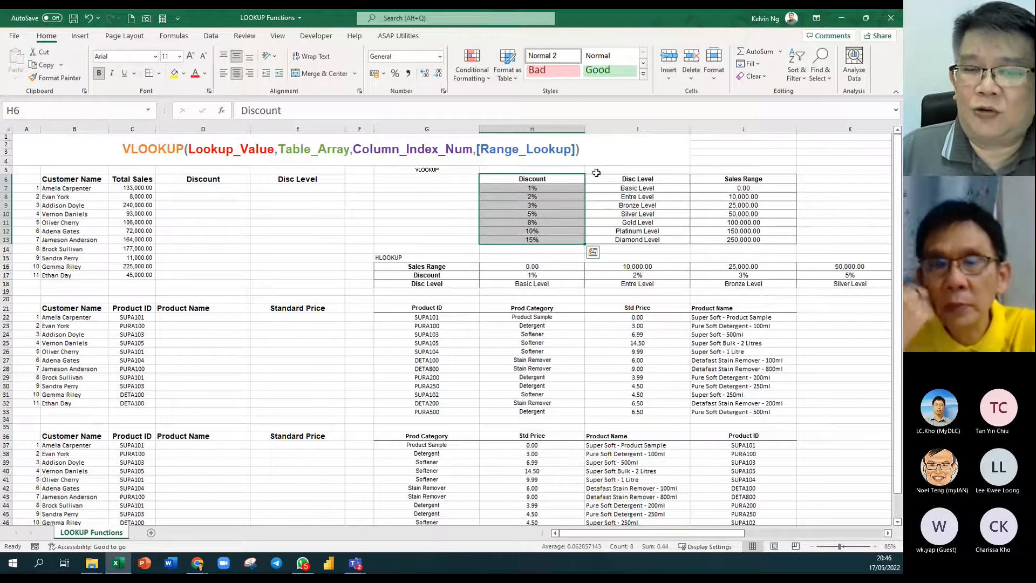
pyautogui.moveTo(564, 182); pyautogui.dragTo(324, 246)
pyautogui.moveTo(758, 180); pyautogui.dragTo(537, 238)
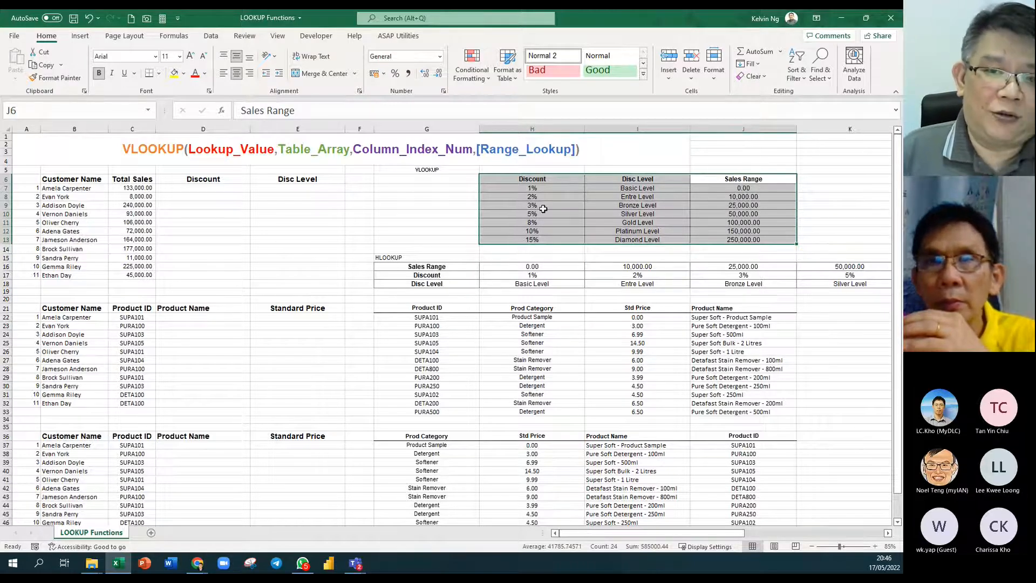
pyautogui.moveTo(776, 179); pyautogui.dragTo(459, 238)
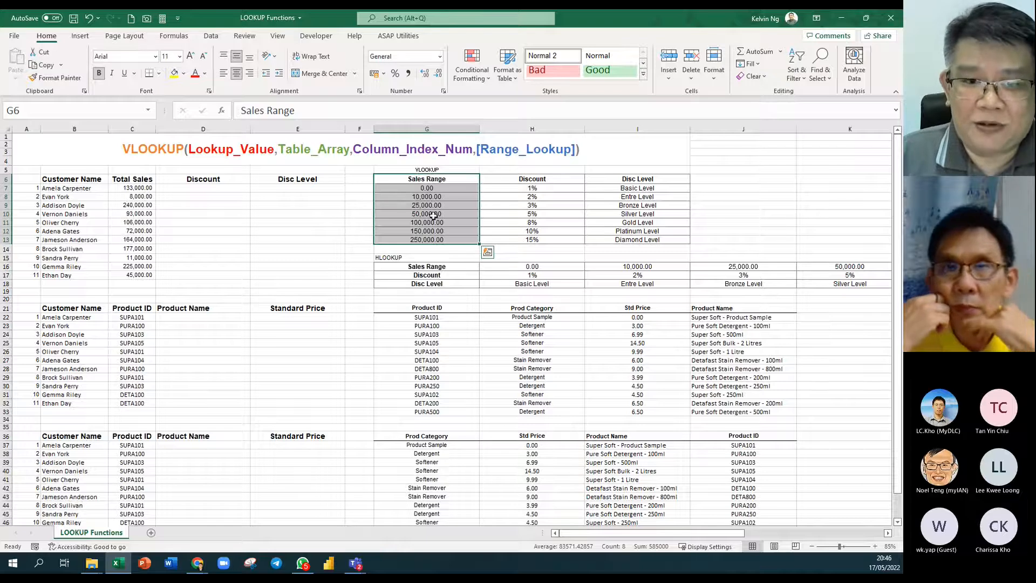
pyautogui.moveTo(361, 181); pyautogui.dragTo(361, 239)
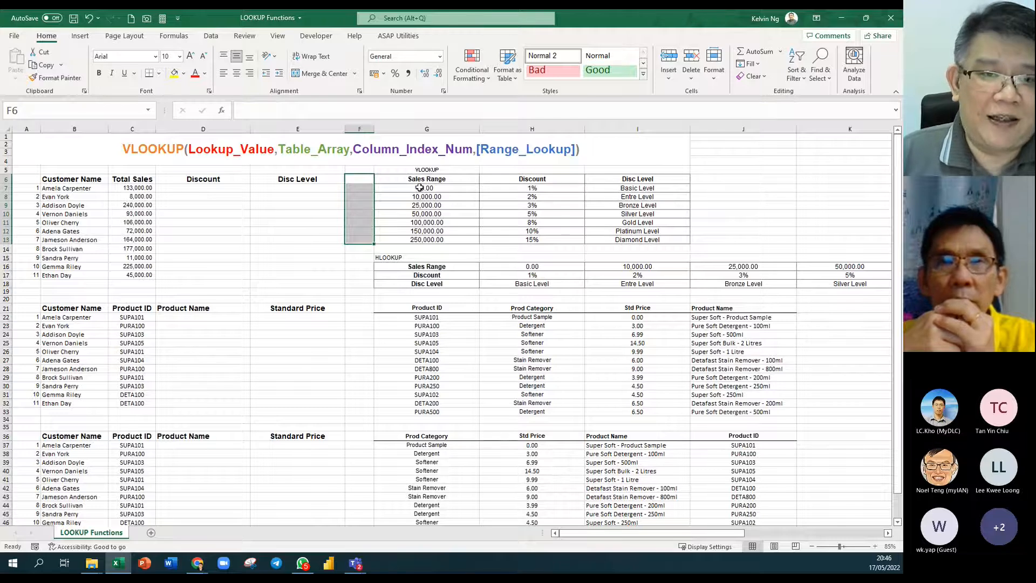
pyautogui.moveTo(426, 179); pyautogui.dragTo(615, 239)
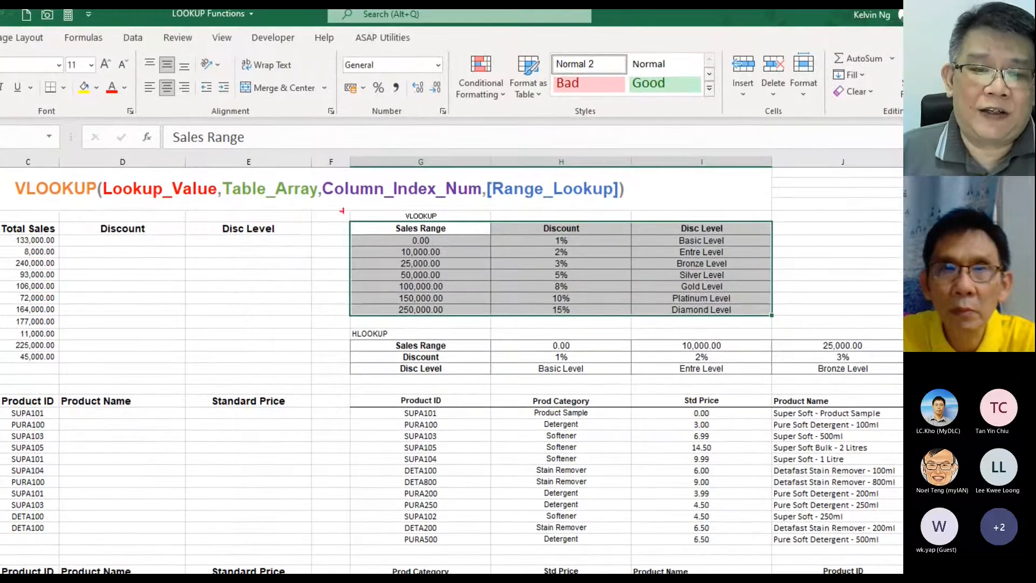
pyautogui.moveTo(423, 250); pyautogui.dragTo(422, 292)
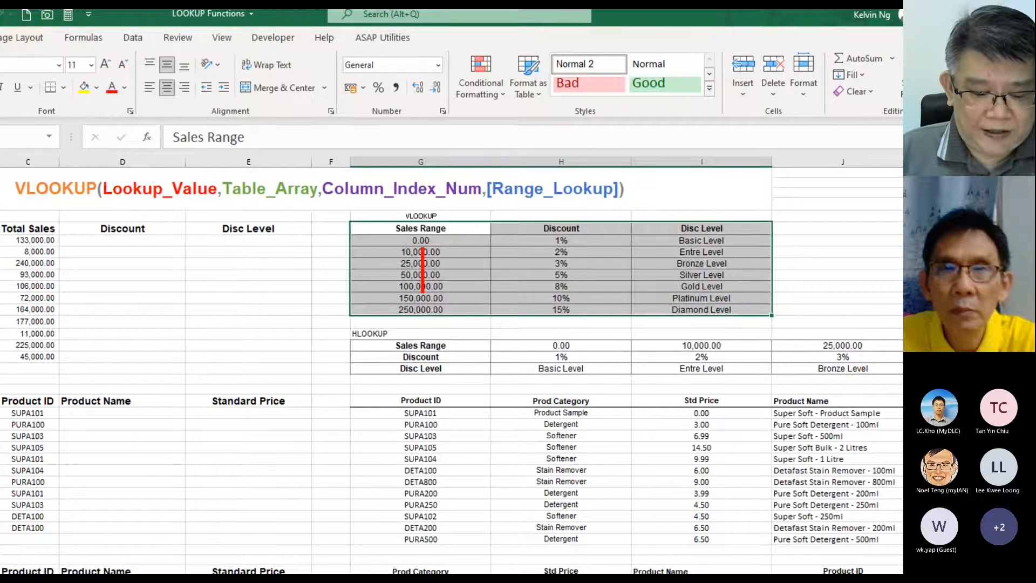
pyautogui.write('1')
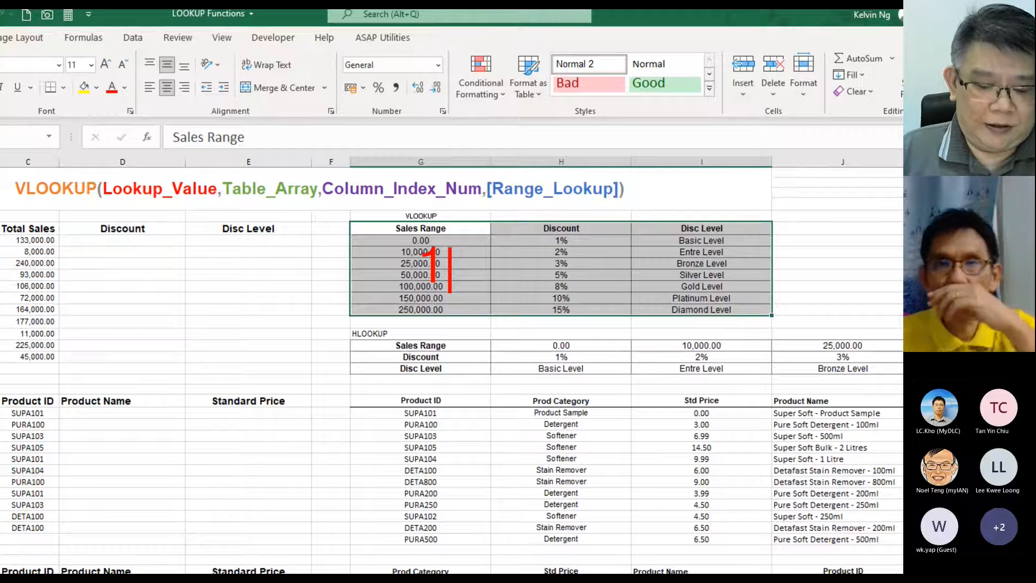
pyautogui.click(555, 253)
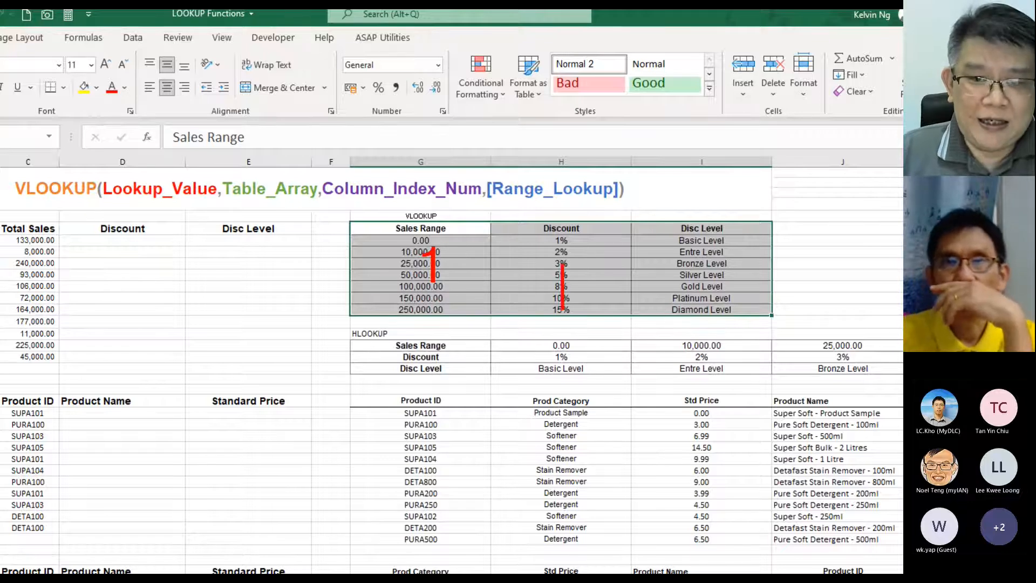
pyautogui.write('2')
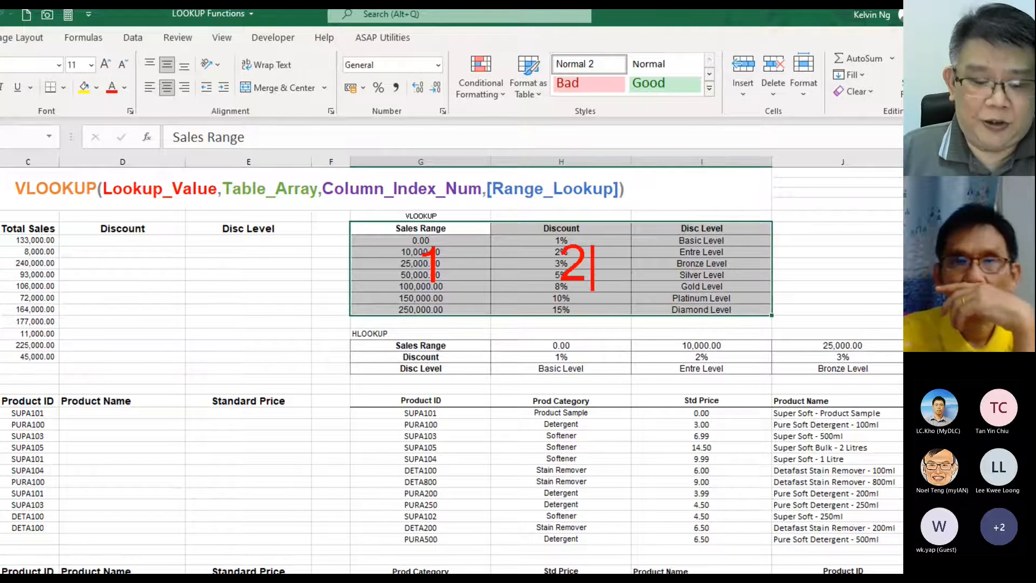
pyautogui.click(702, 249)
pyautogui.write('3')
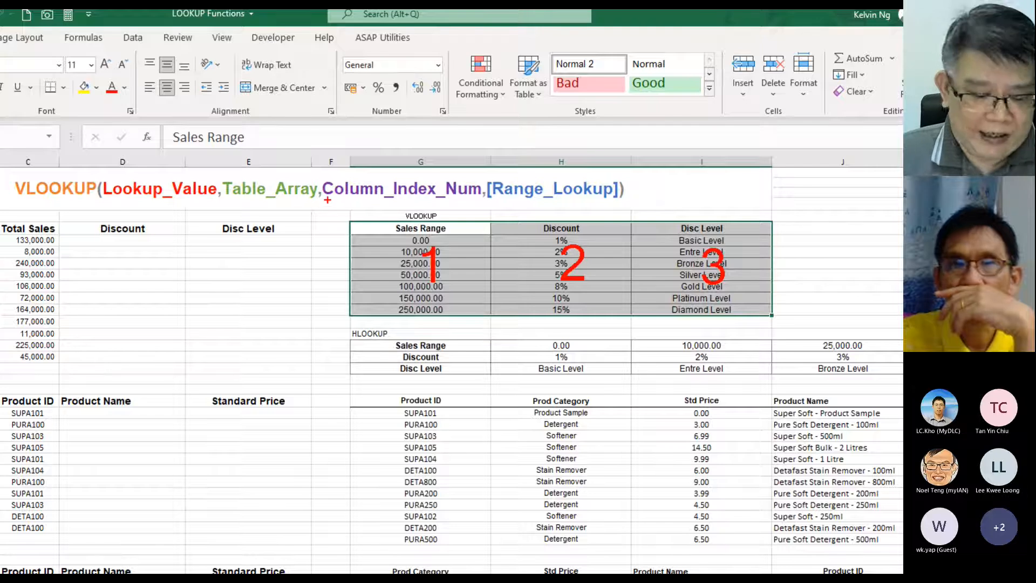
pyautogui.moveTo(327, 201); pyautogui.dragTo(477, 201)
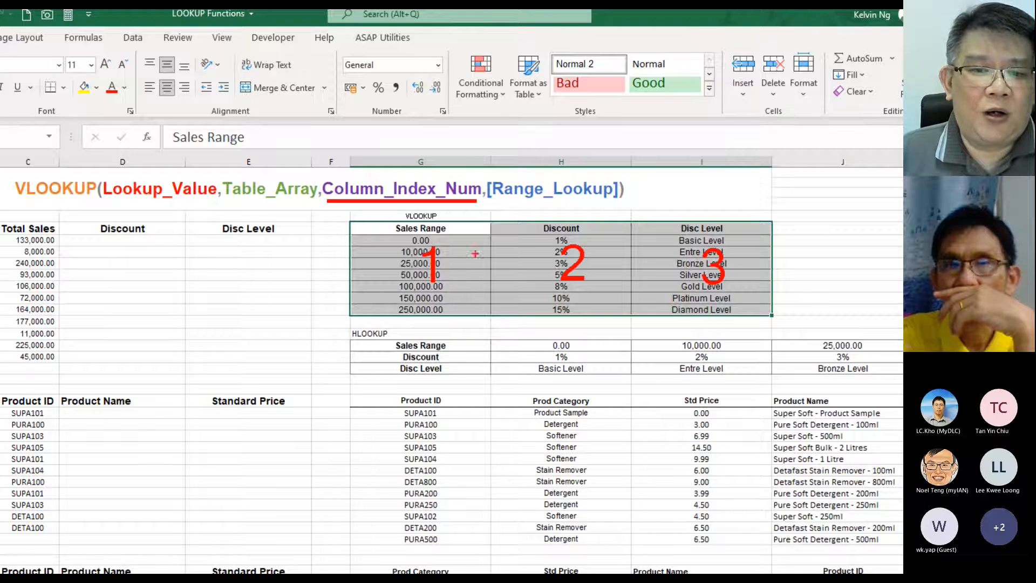
pyautogui.moveTo(582, 145)
pyautogui.mouseDown()
pyautogui.moveTo(524, 157)
pyautogui.moveTo(586, 141)
pyautogui.mouseUp()
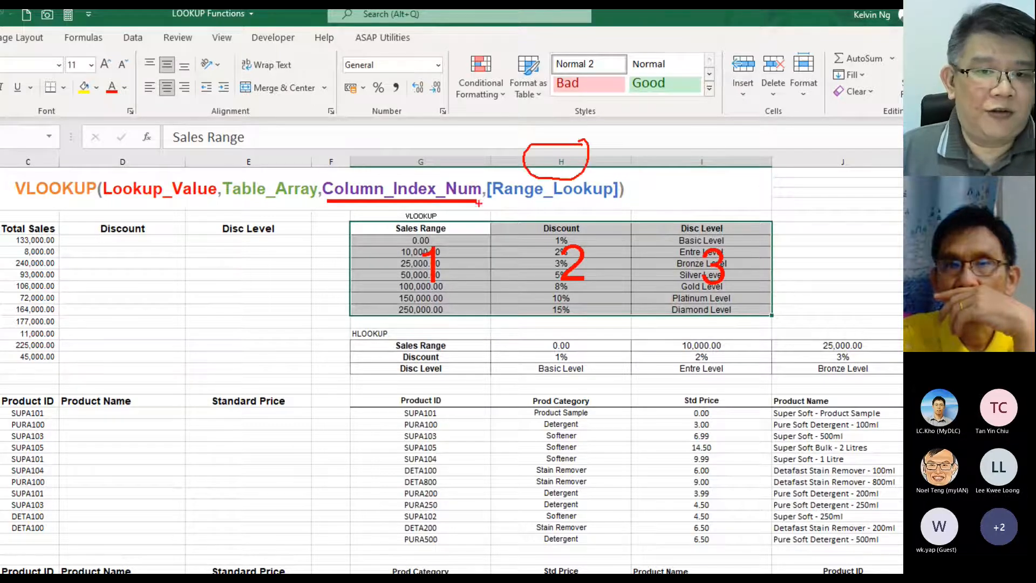
pyautogui.moveTo(453, 149); pyautogui.dragTo(451, 176)
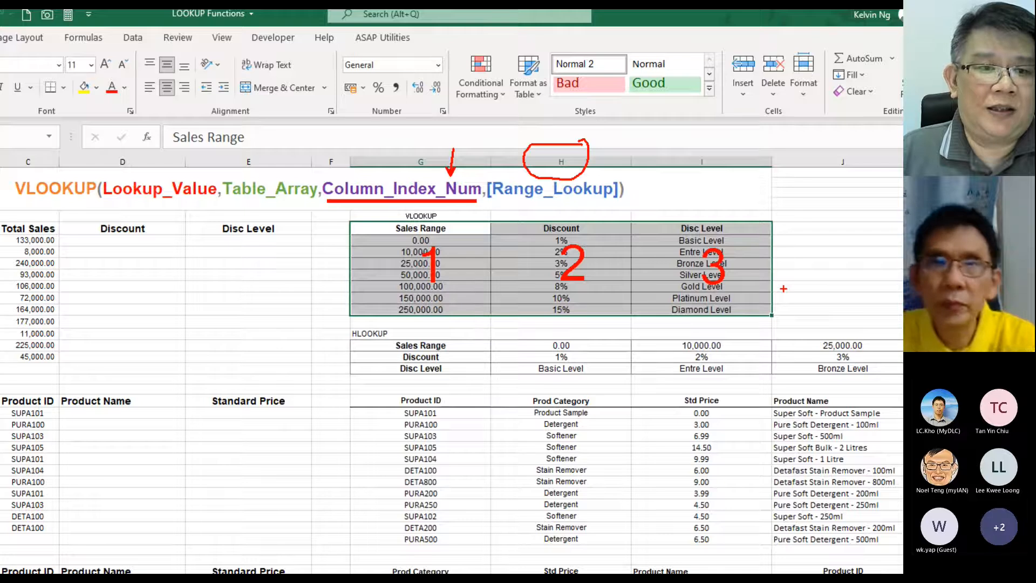
pyautogui.moveTo(316, 235)
pyautogui.mouseDown()
pyautogui.moveTo(50, 247)
pyautogui.moveTo(340, 253)
pyautogui.moveTo(273, 211)
pyautogui.mouseUp()
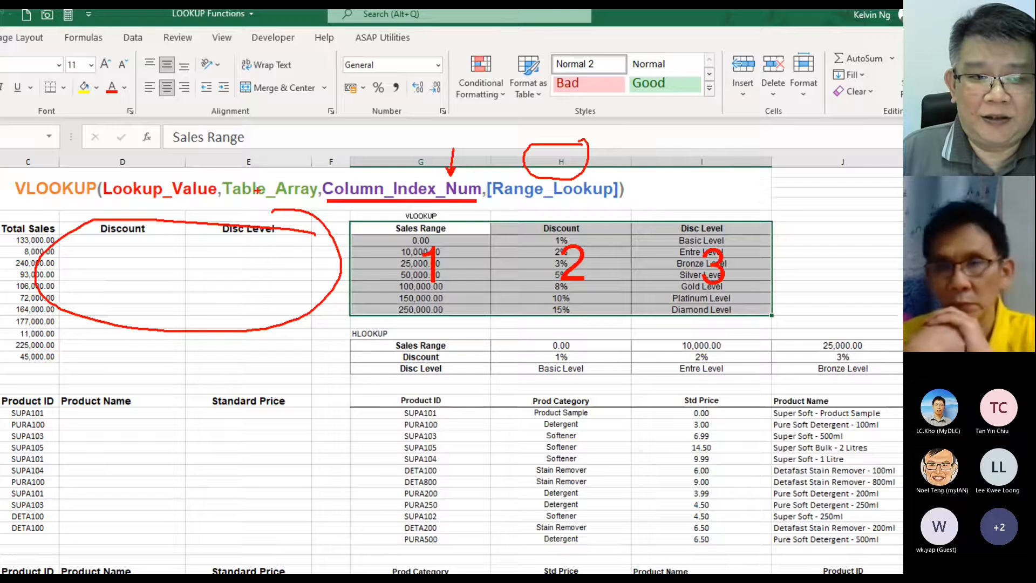
pyautogui.moveTo(351, 229); pyautogui.dragTo(374, 242)
pyautogui.moveTo(300, 199); pyautogui.dragTo(351, 228)
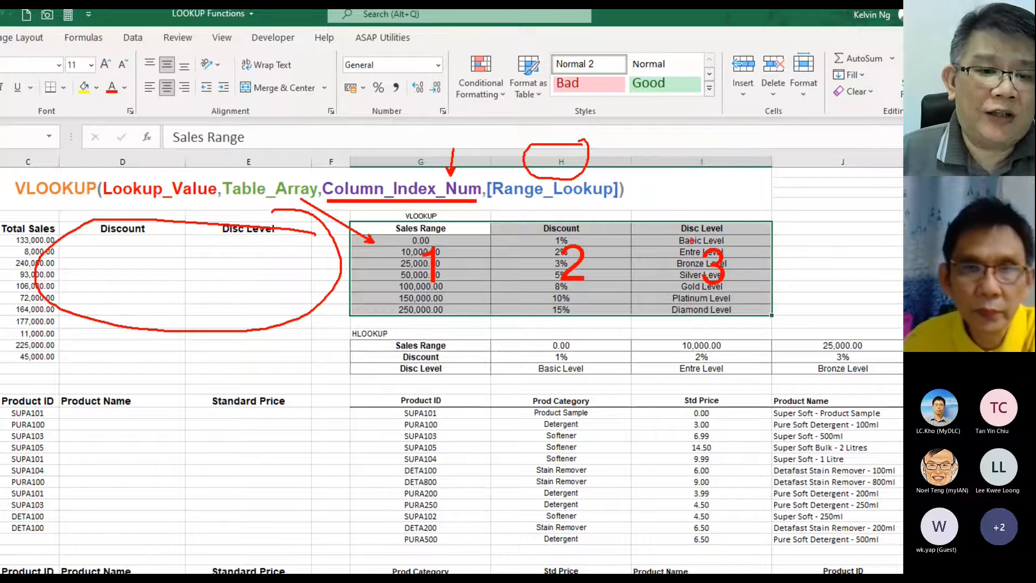
pyautogui.press('Escape')
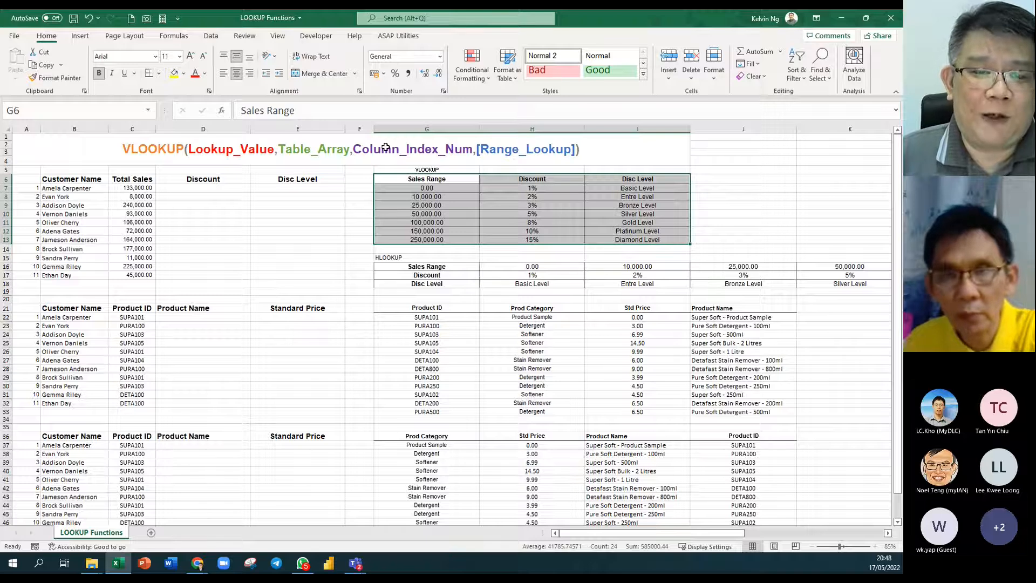
pyautogui.click(203, 189)
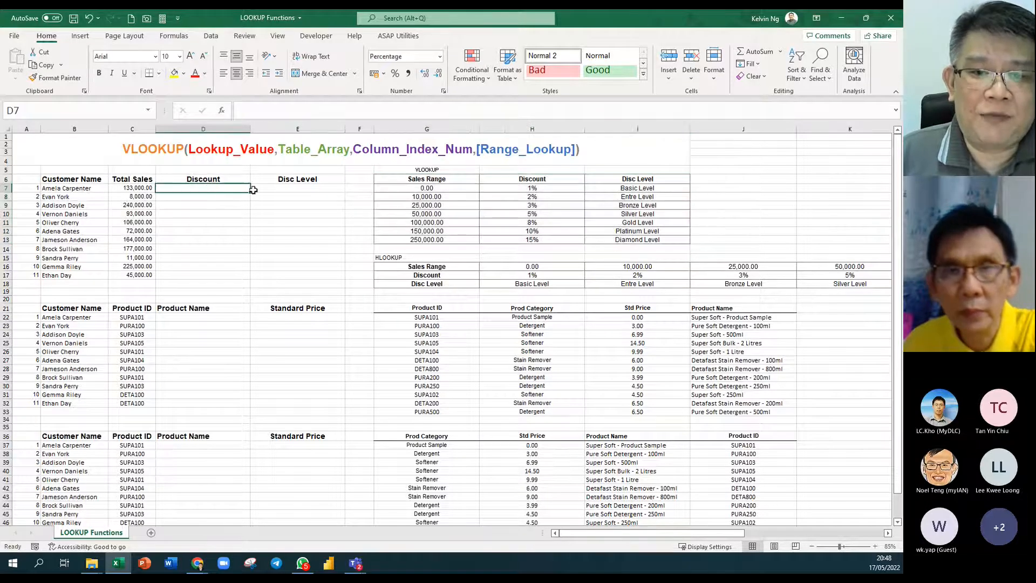
pyautogui.moveTo(539, 180); pyautogui.dragTo(541, 240)
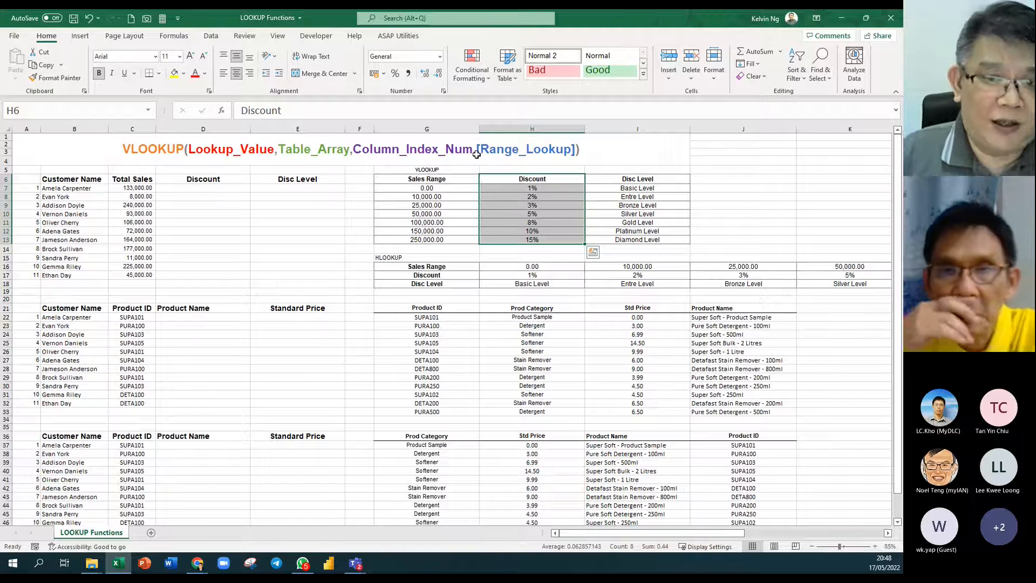
pyautogui.click(139, 188)
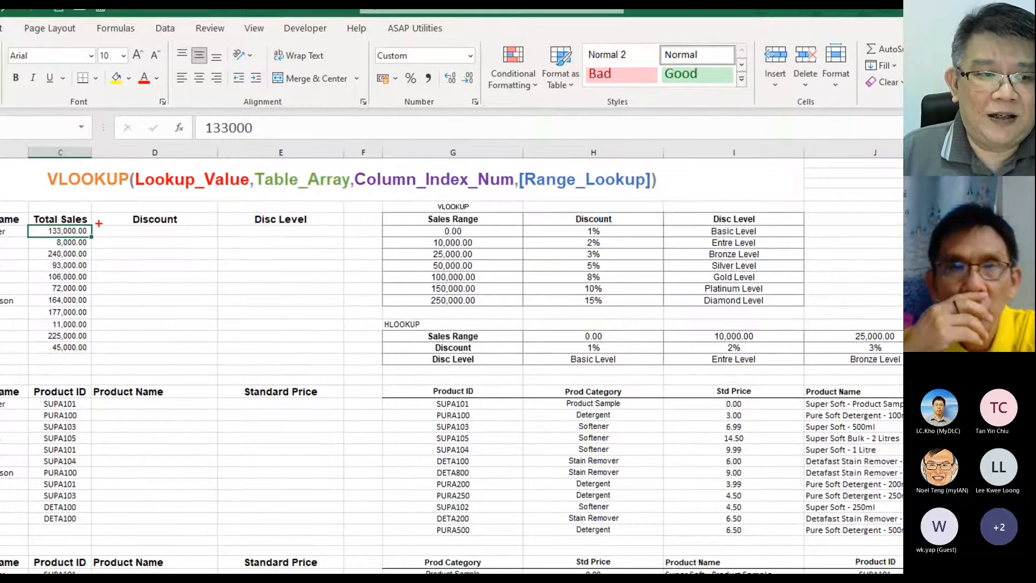
pyautogui.moveTo(99, 223)
pyautogui.mouseDown()
pyautogui.moveTo(27, 254)
pyautogui.moveTo(20, 238)
pyautogui.mouseUp()
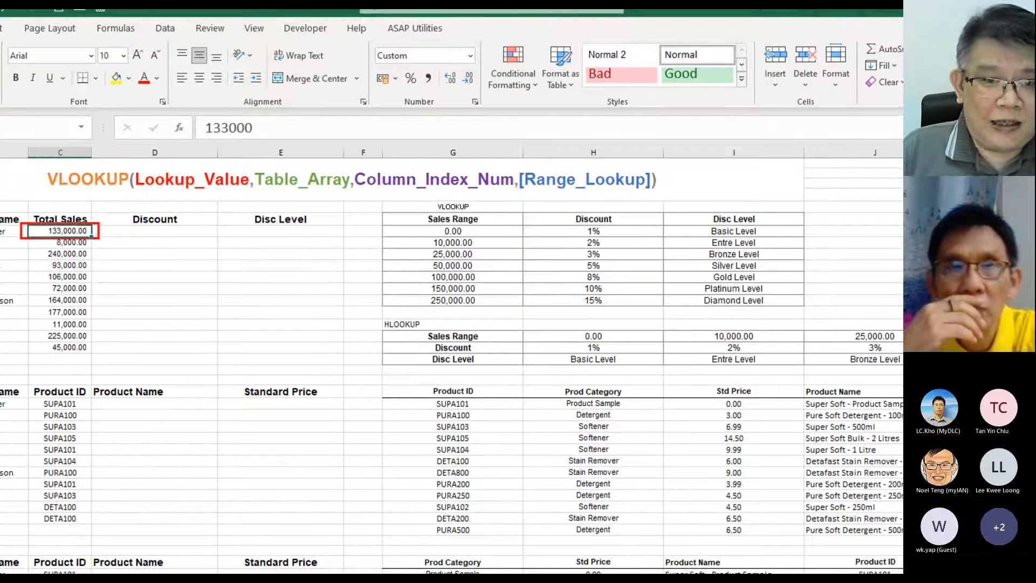
pyautogui.moveTo(504, 222)
pyautogui.mouseDown()
pyautogui.moveTo(488, 259)
pyautogui.moveTo(406, 310)
pyautogui.mouseUp()
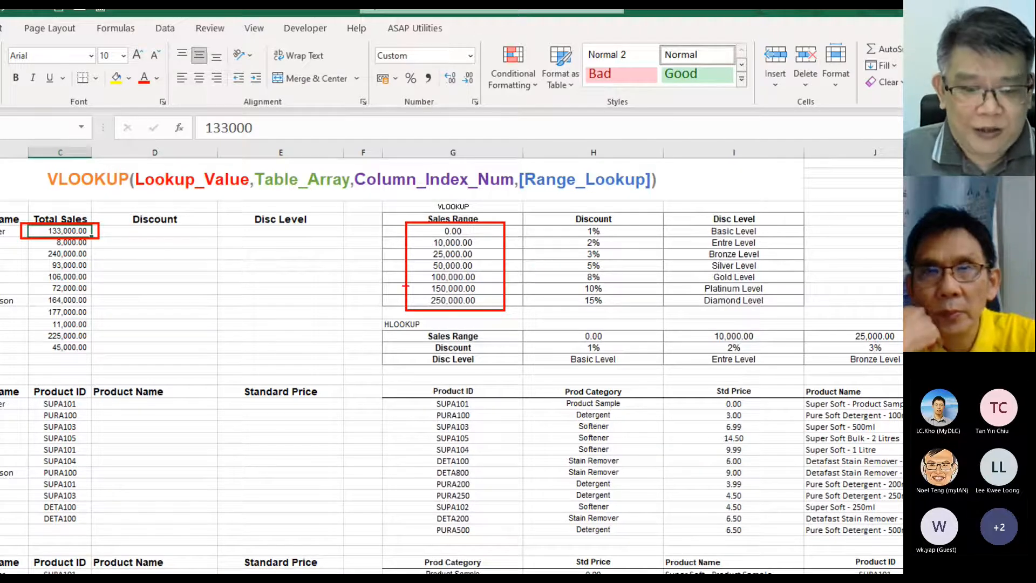
pyautogui.moveTo(400, 280); pyautogui.dragTo(510, 281)
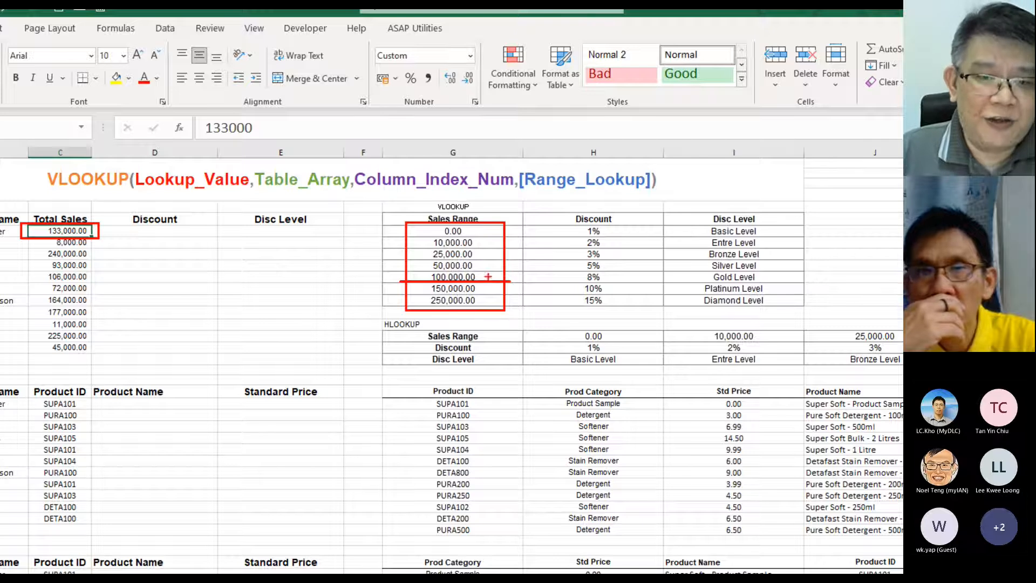
pyautogui.moveTo(514, 265); pyautogui.dragTo(487, 272)
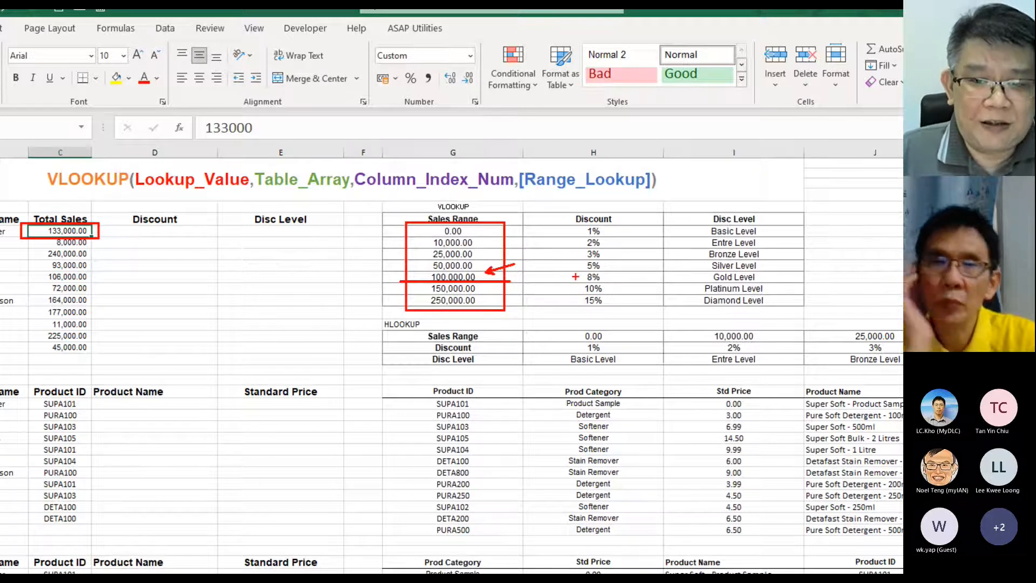
pyautogui.moveTo(508, 277); pyautogui.dragTo(576, 277)
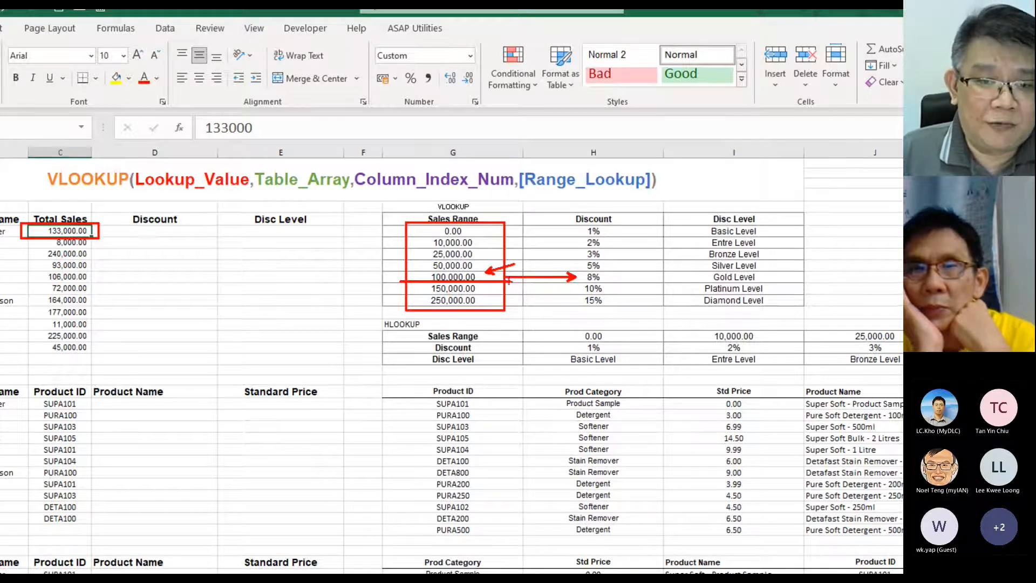
pyautogui.moveTo(631, 260)
pyautogui.mouseDown()
pyautogui.moveTo(609, 274)
pyautogui.moveTo(652, 294)
pyautogui.moveTo(681, 233)
pyautogui.mouseUp()
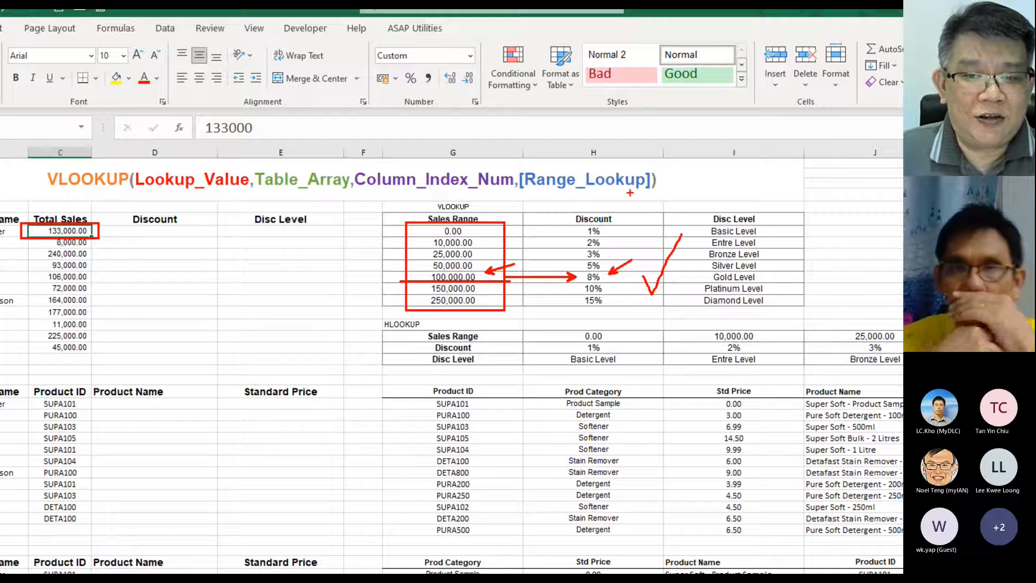
pyautogui.moveTo(663, 162); pyautogui.dragTo(517, 199)
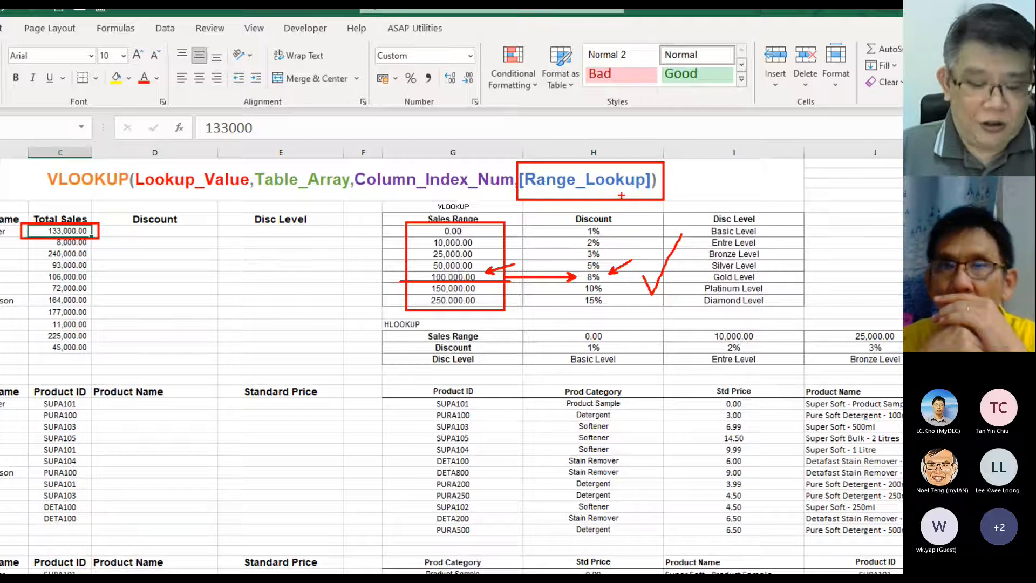
pyautogui.press('t')
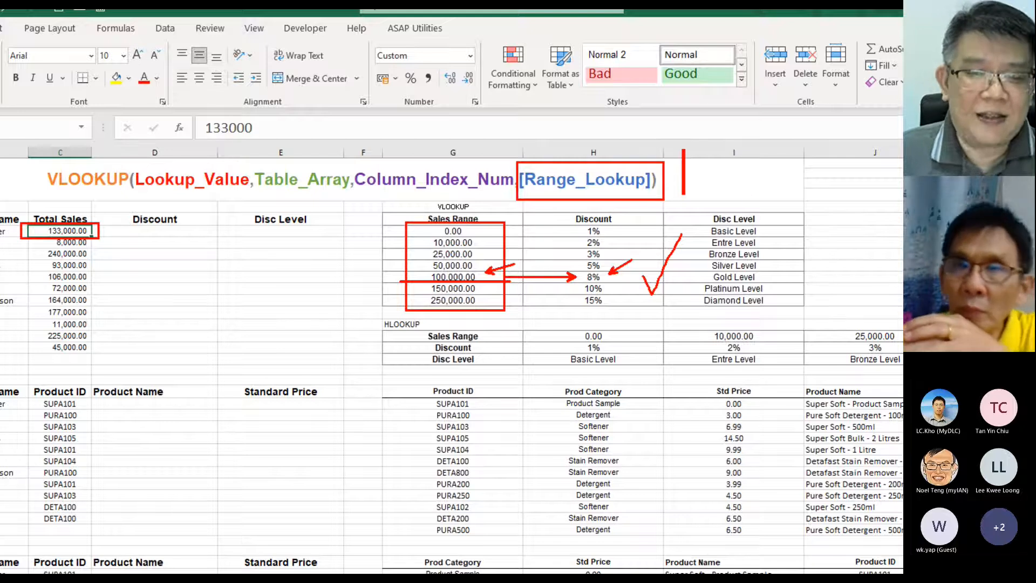
pyautogui.write('Yes/M')
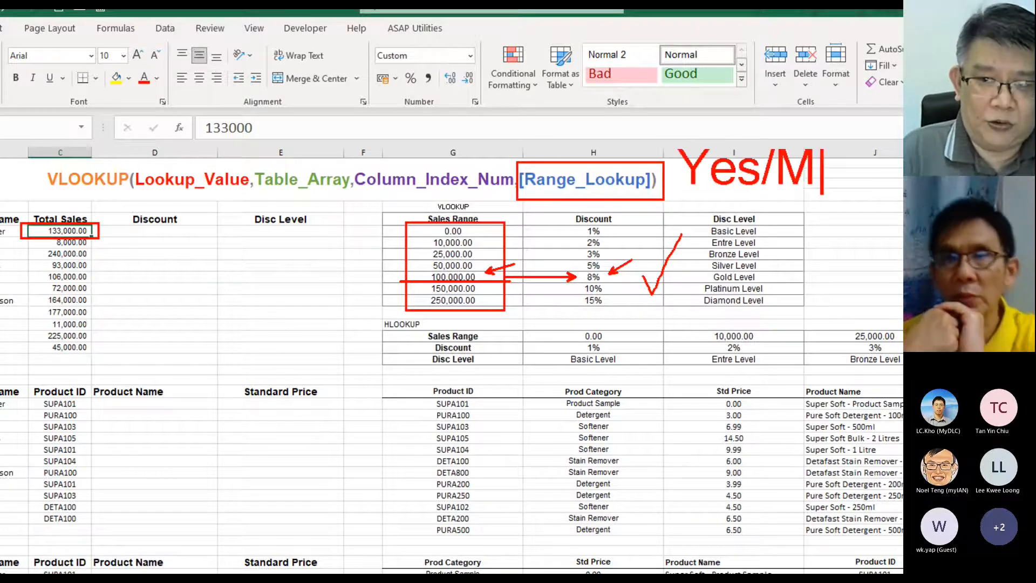
pyautogui.press('BackSpace')
pyautogui.write('No')
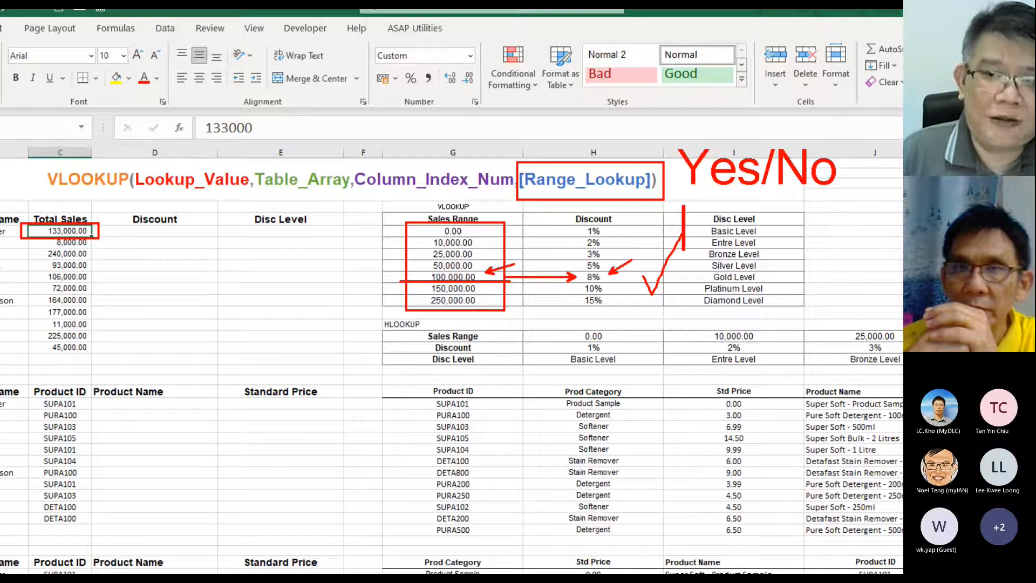
pyautogui.write('True/False')
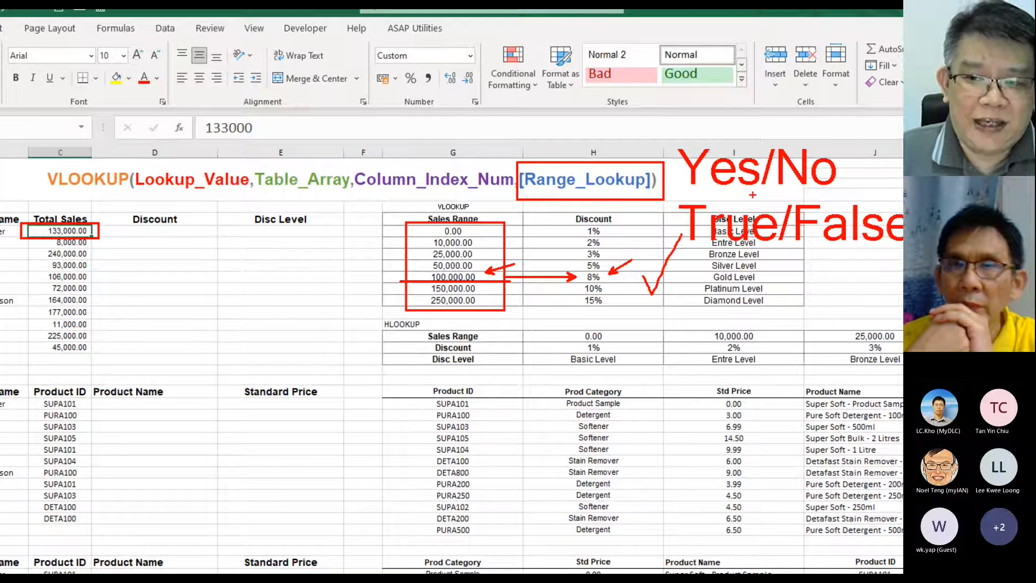
pyautogui.moveTo(691, 247); pyautogui.dragTo(760, 246)
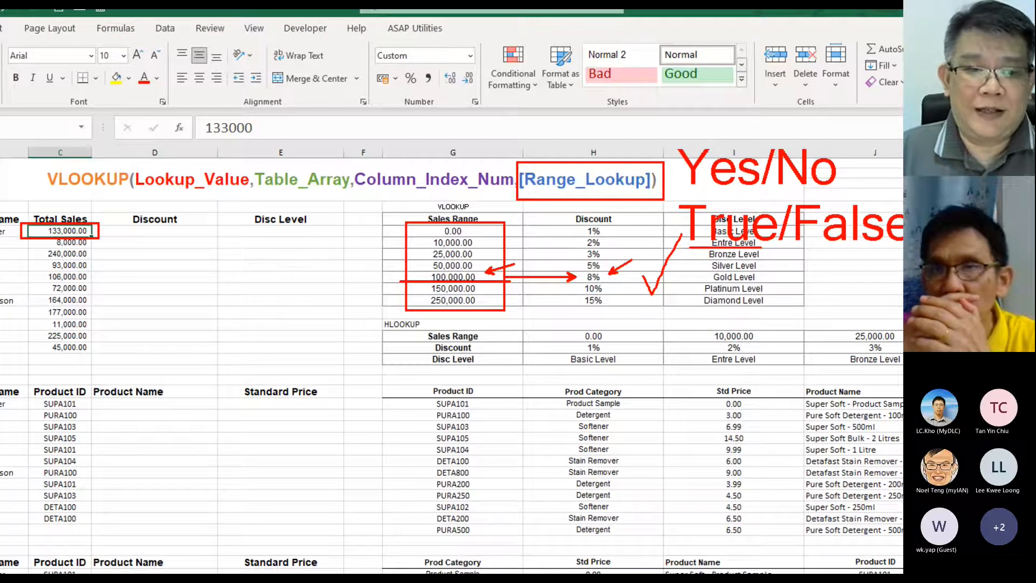
pyautogui.press('Escape')
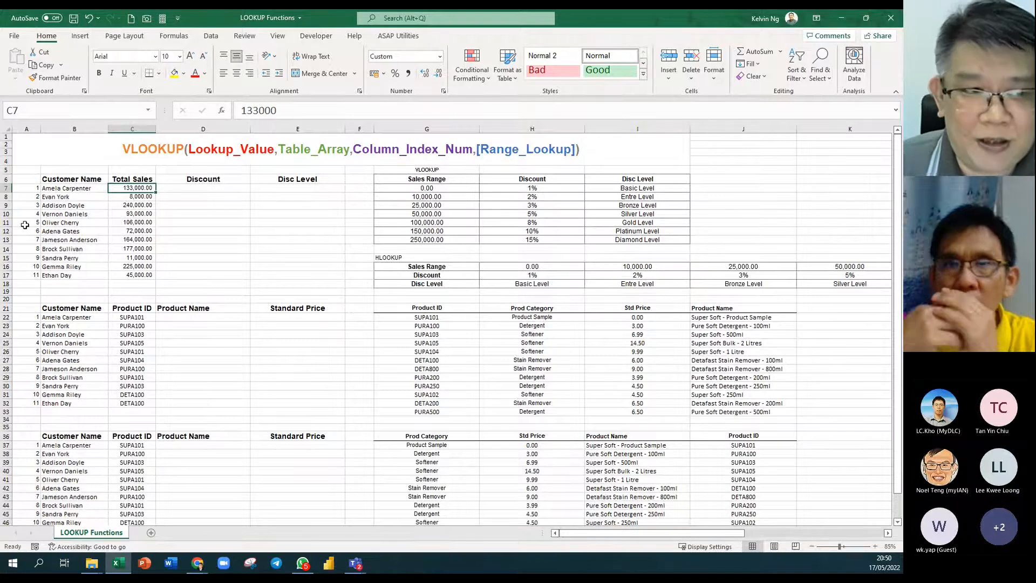
pyautogui.click(30, 170)
pyautogui.scroll(3, 32, 181)
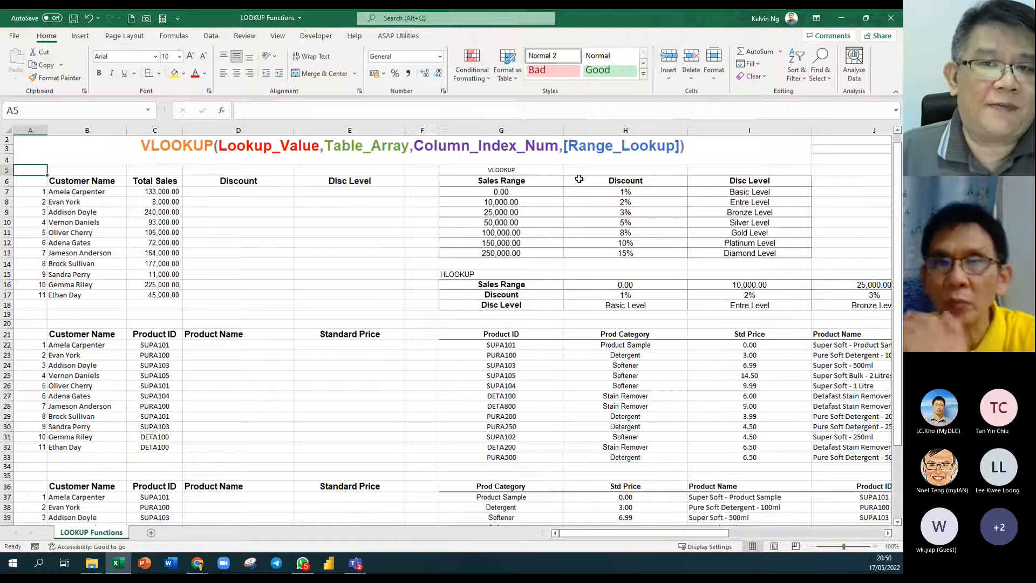
# Name the range G6:I13 vTable in the Name Box, correcting the mistyped capital V.
pyautogui.moveTo(554, 183); pyautogui.dragTo(726, 253)
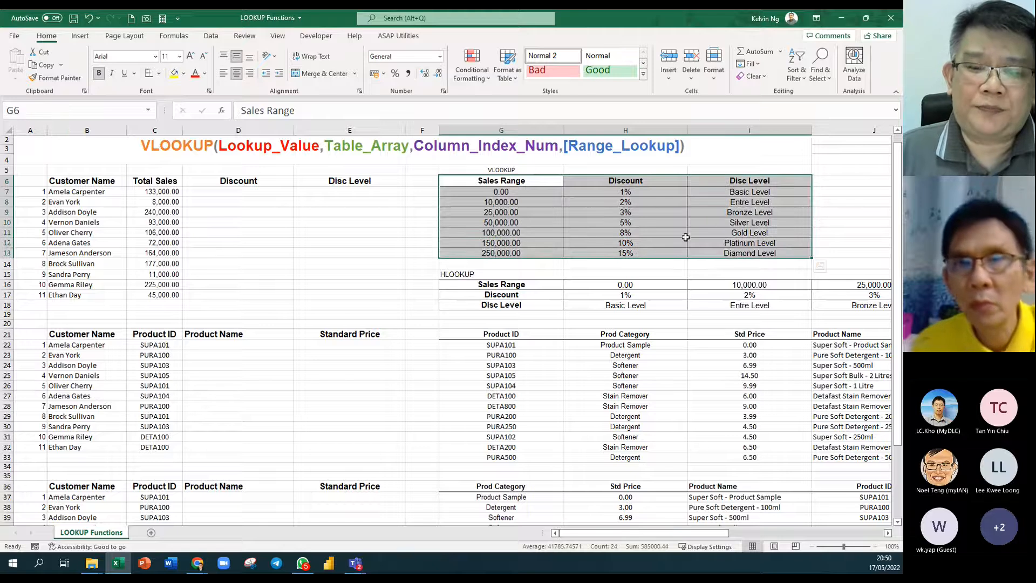
pyautogui.click(72, 111)
pyautogui.write('V')
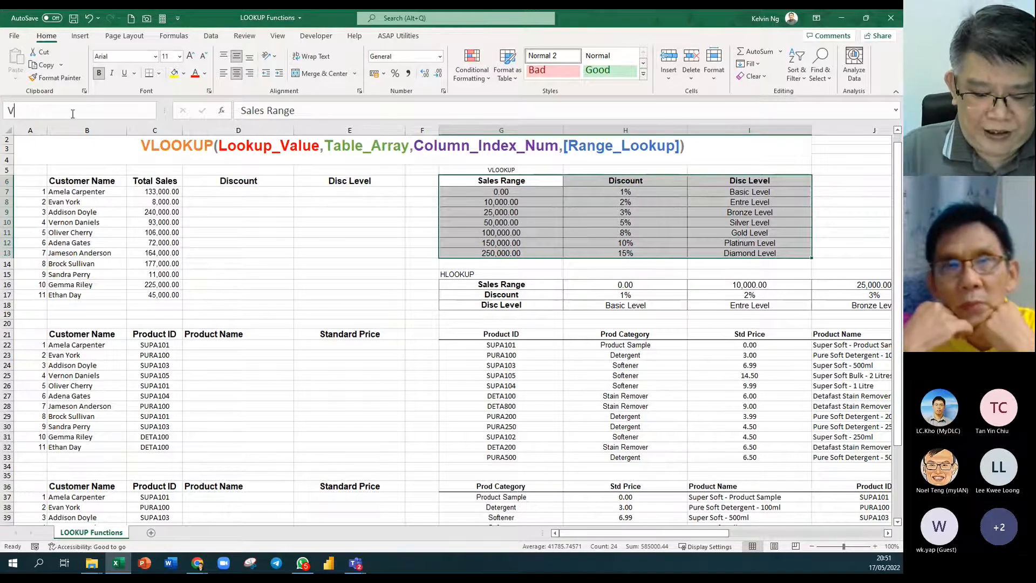
pyautogui.write('Table')
pyautogui.press('BackSpace')
pyautogui.press('BackSpace')
pyautogui.press('BackSpace')
pyautogui.press('BackSpace')
pyautogui.press('BackSpace')
pyautogui.press('BackSpace')
pyautogui.write('vTable')
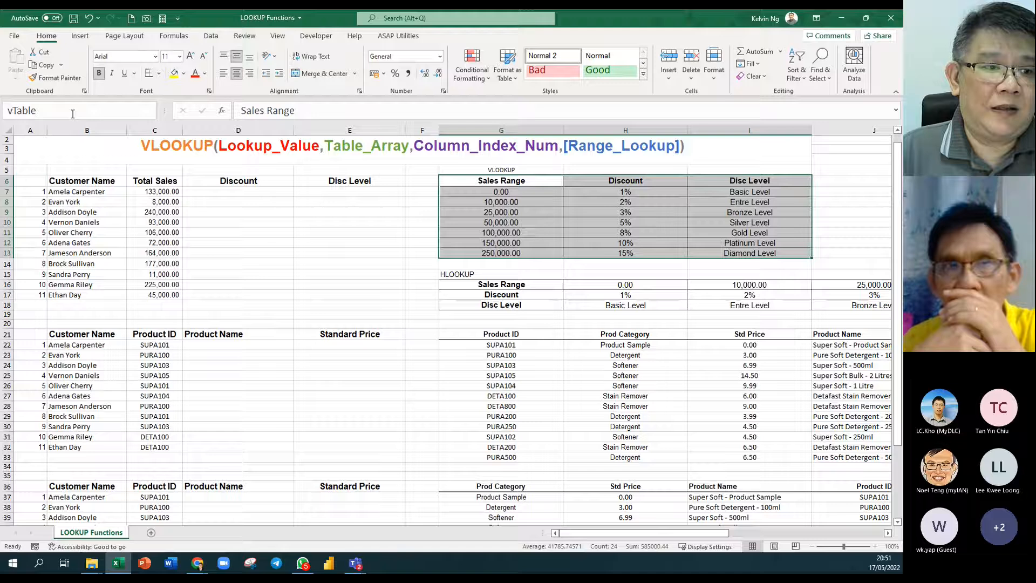
pyautogui.press('Return')
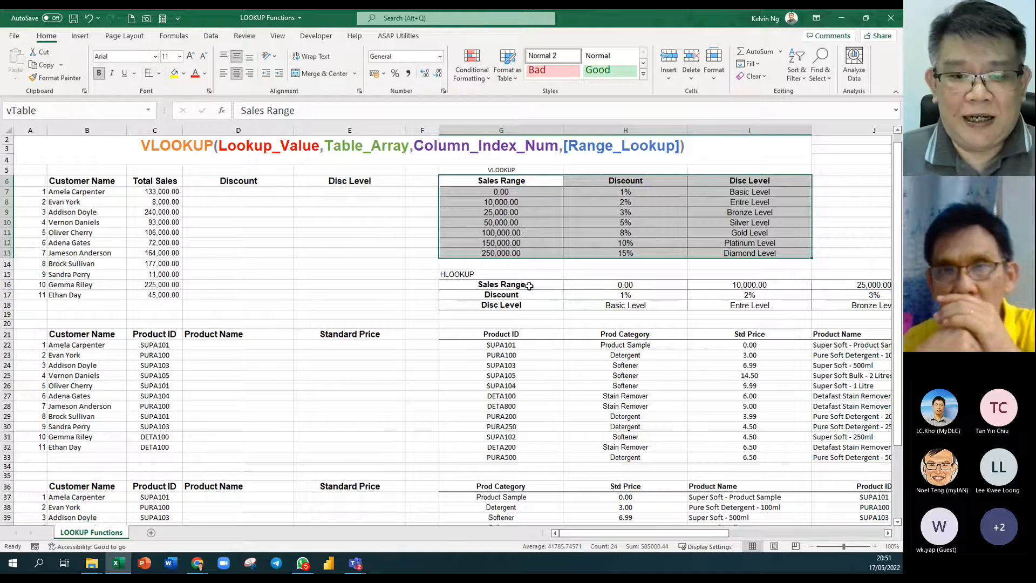
pyautogui.moveTo(529, 286); pyautogui.dragTo(753, 304)
# Name the selected horizontal table hTable.
pyautogui.click(45, 112)
pyautogui.write('hTable')
pyautogui.press('Return')
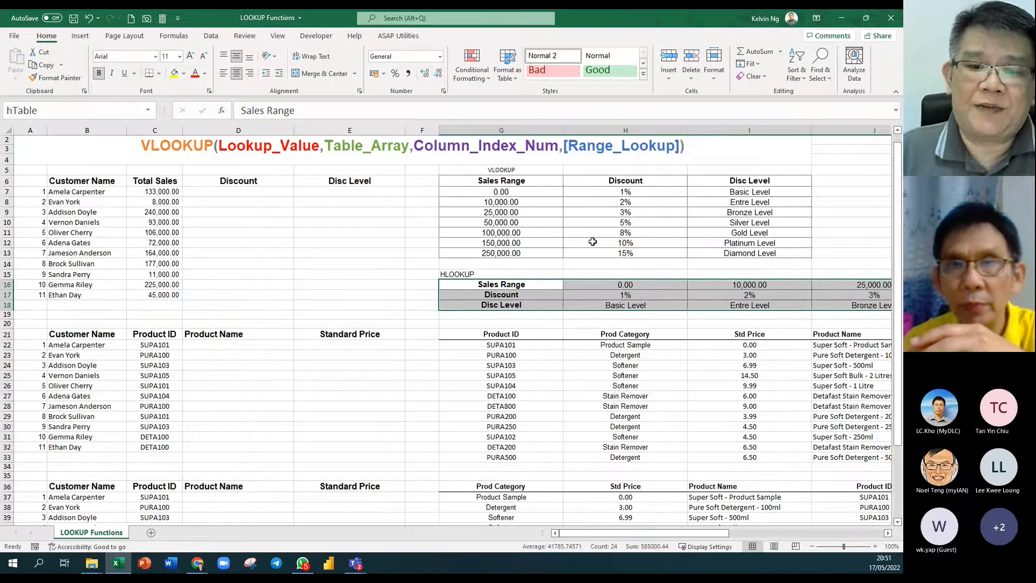
# Check that vTable and hTable select their tables, then select the empty Discount cells.
pyautogui.moveTo(526, 181); pyautogui.dragTo(755, 253)
pyautogui.click(148, 110)
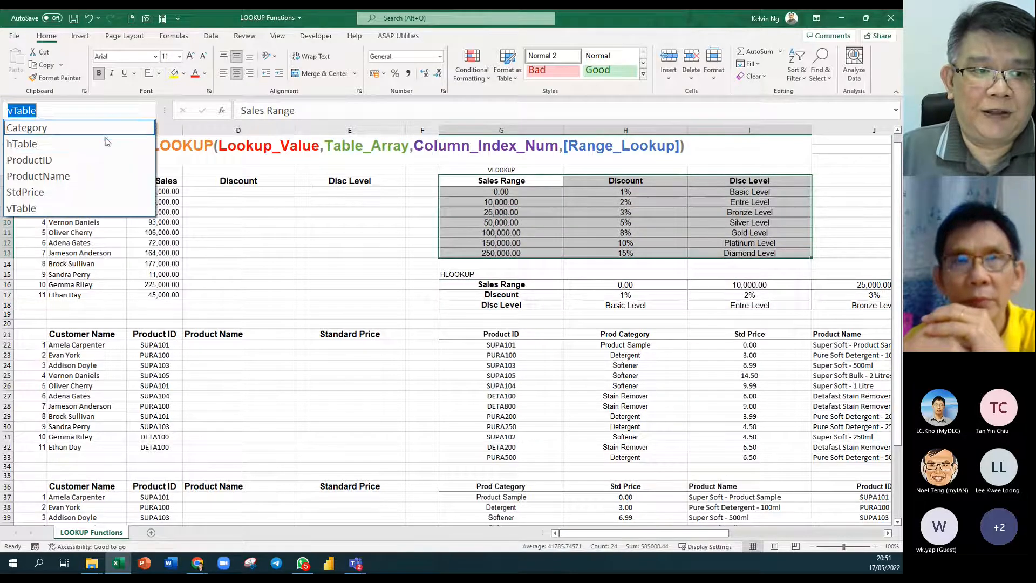
pyautogui.click(49, 208)
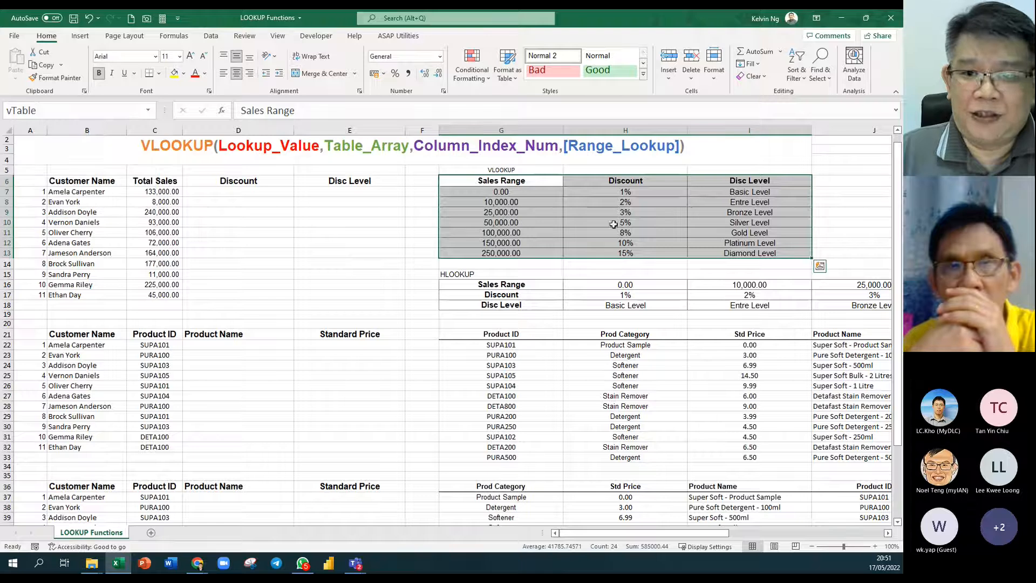
pyautogui.click(148, 110)
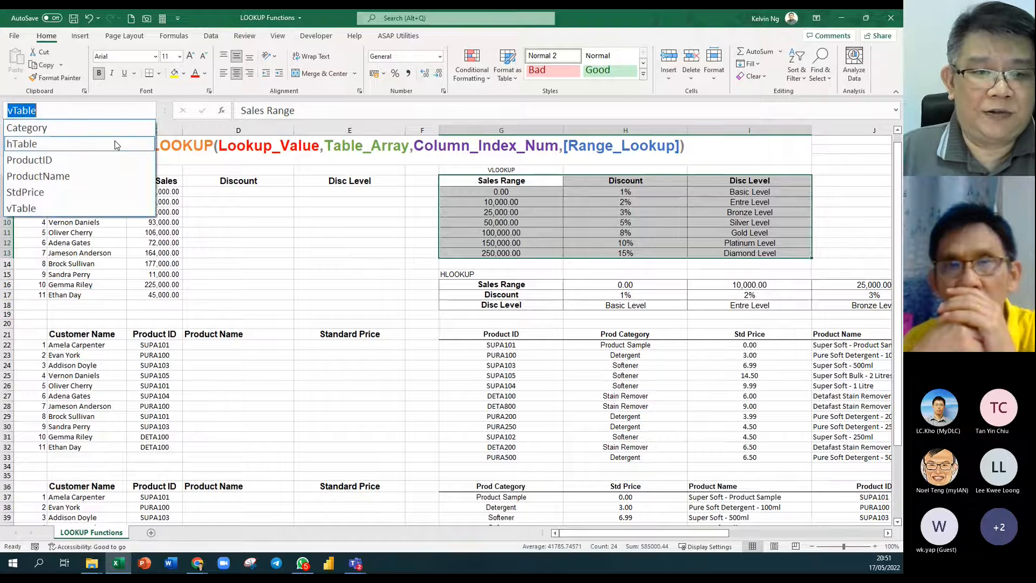
pyautogui.click(111, 142)
pyautogui.moveTo(700, 533); pyautogui.dragTo(593, 547)
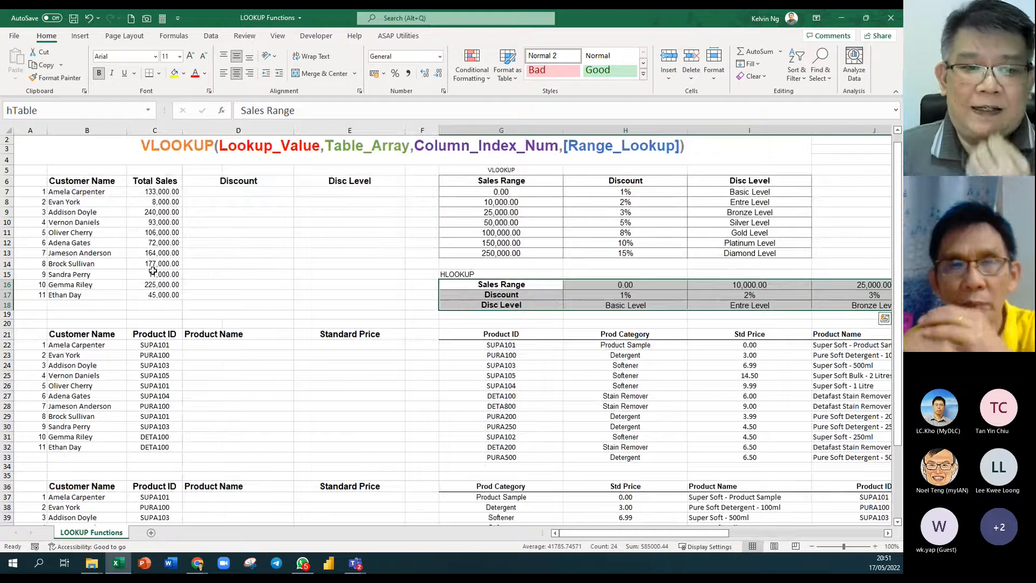
pyautogui.moveTo(211, 194); pyautogui.dragTo(211, 291)
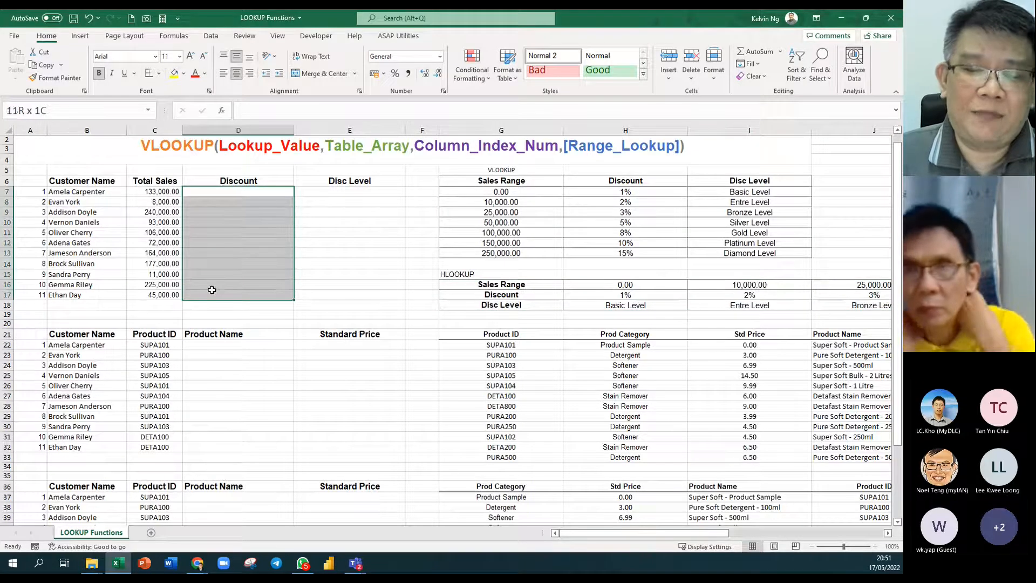
# Highlight the empty Disc Level cells, then select the first customer's Discount cell D7.
pyautogui.moveTo(388, 186); pyautogui.dragTo(380, 300)
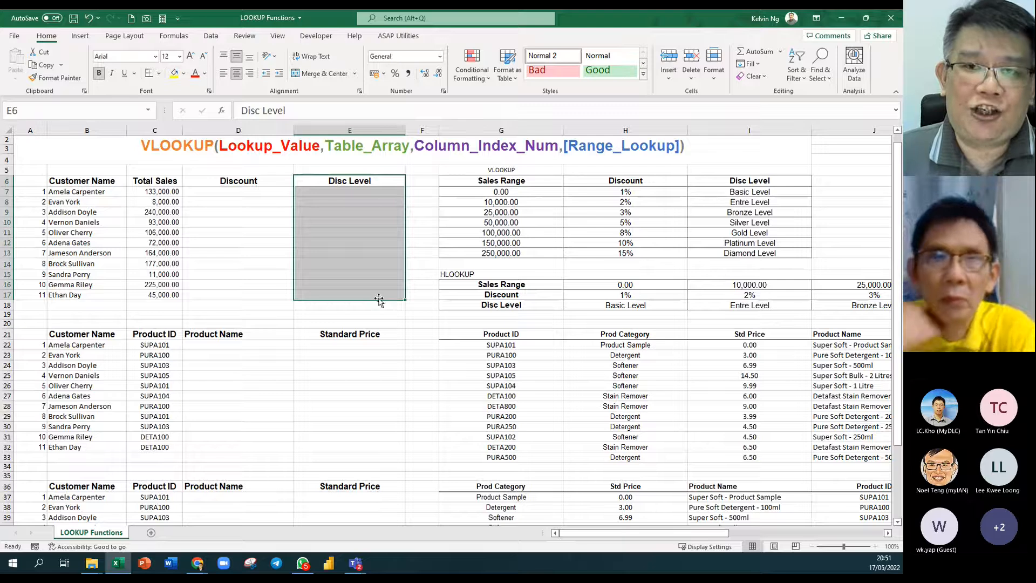
pyautogui.click(219, 192)
pyautogui.click(40, 181)
pyautogui.scroll(3, 41, 181)
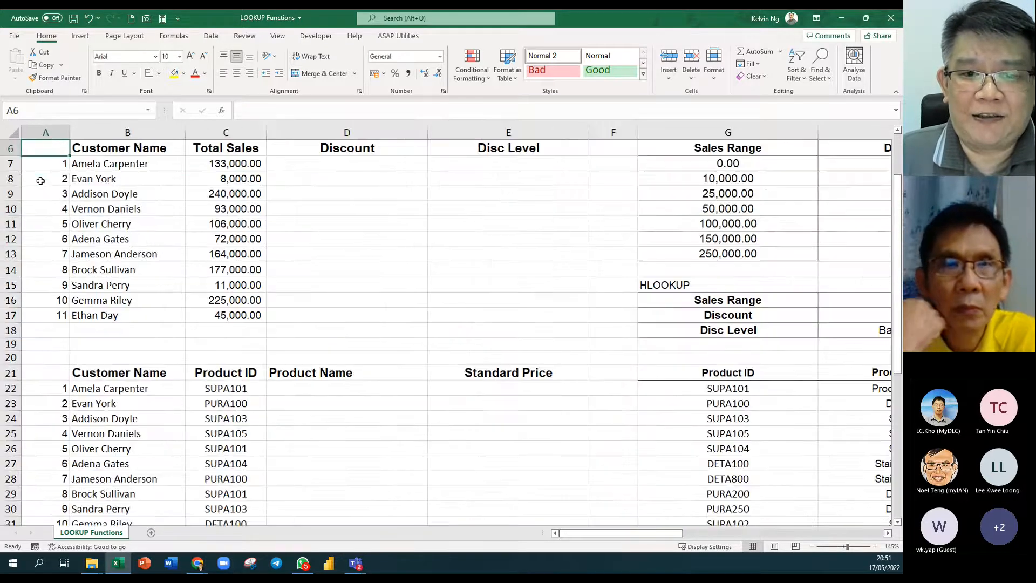
pyautogui.scroll(1, 289, 222)
pyautogui.click(367, 205)
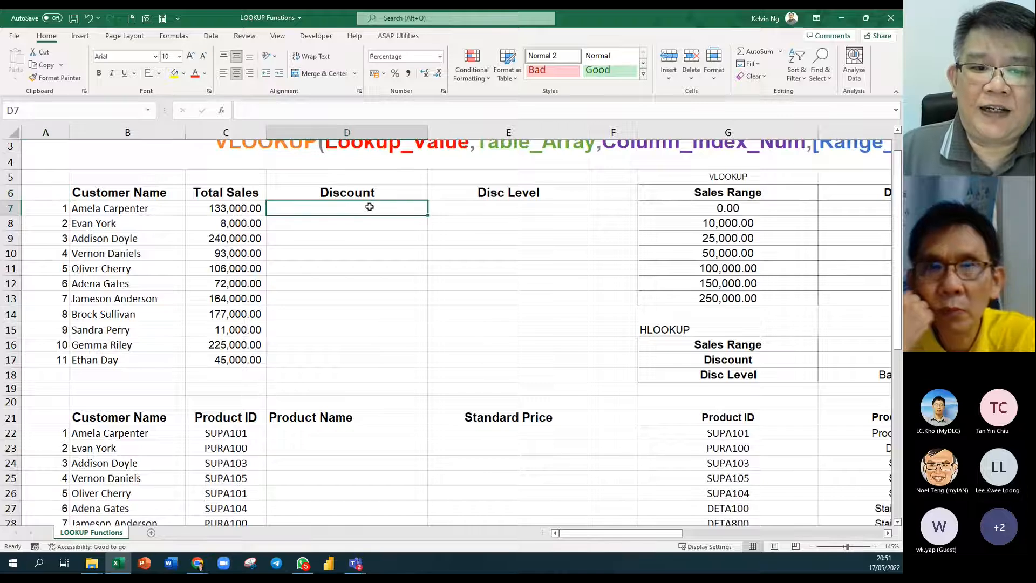
pyautogui.scroll(1, 365, 205)
# Start =VLOOKUP( in D7 and point out its Lookup_Value argument hint.
pyautogui.write('=')
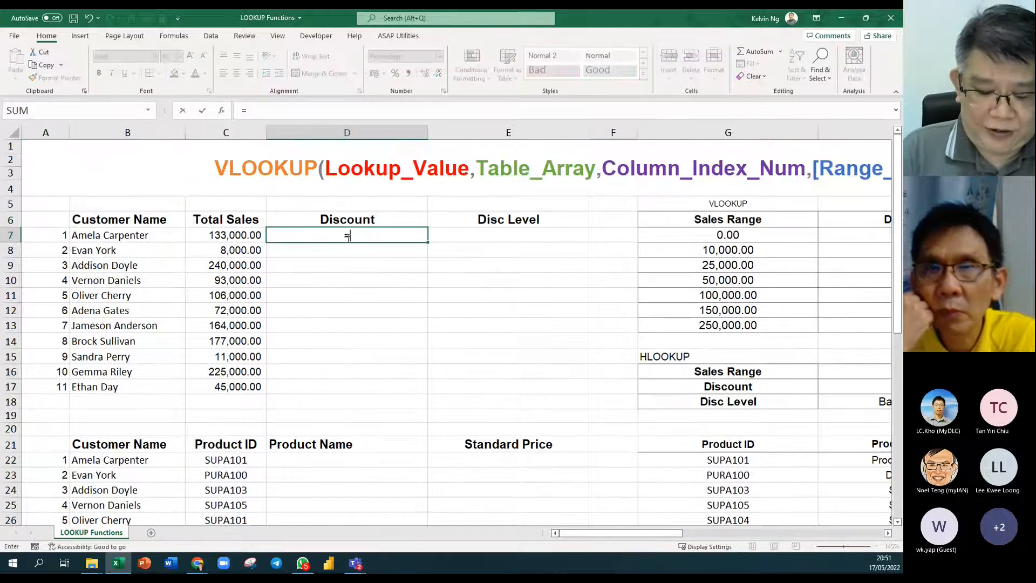
pyautogui.write('vlo')
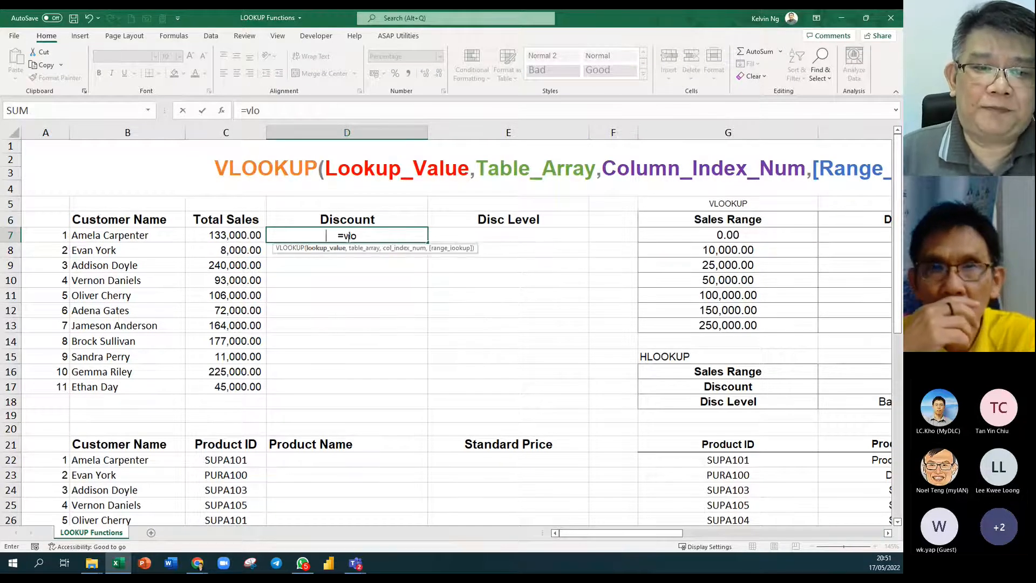
pyautogui.press('Tab')
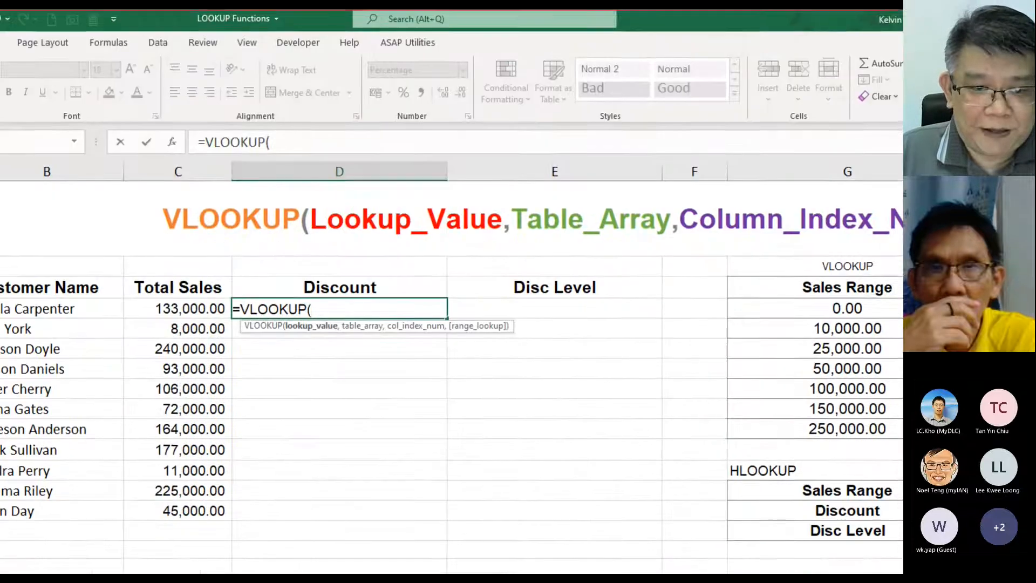
pyautogui.moveTo(150, 435); pyautogui.dragTo(159, 484)
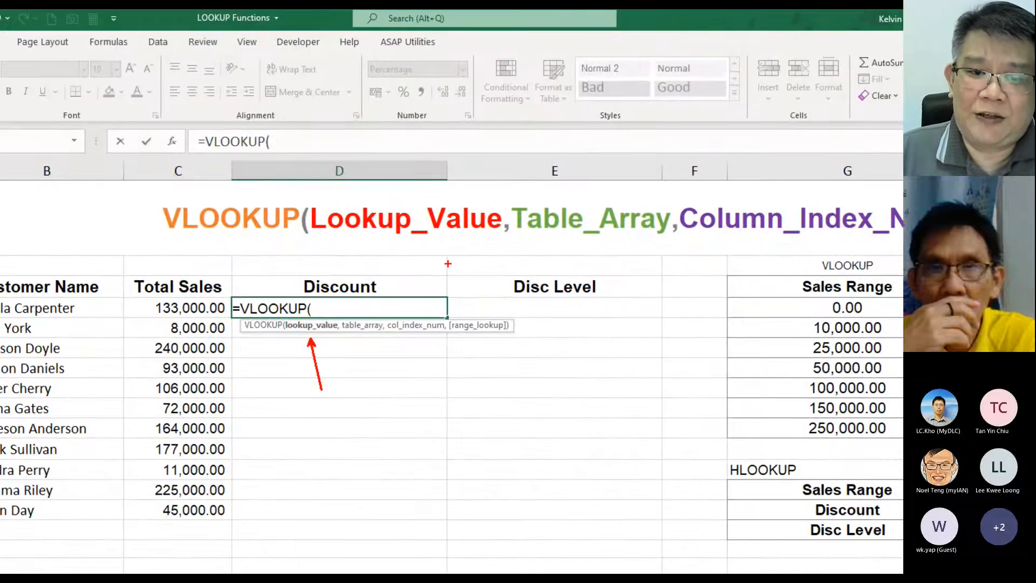
pyautogui.moveTo(430, 234); pyautogui.dragTo(452, 263)
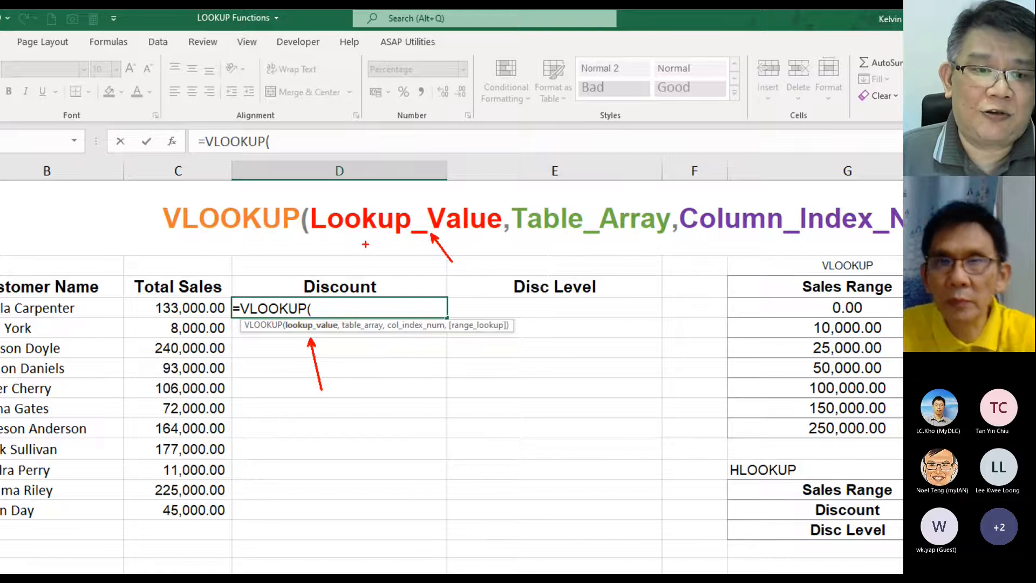
pyautogui.press('Escape')
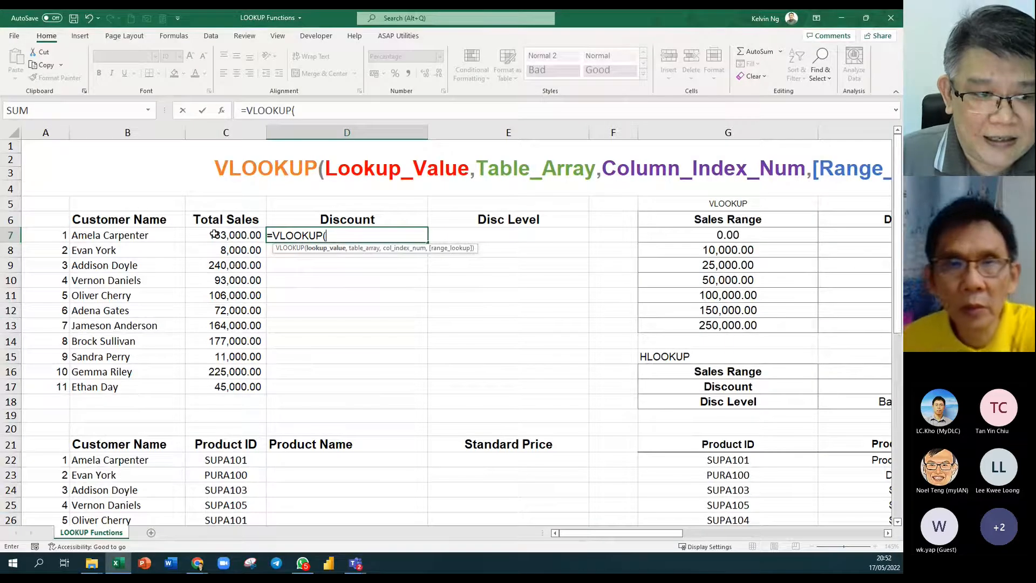
# Build =VLOOKUP(C7,vTable, in D7, scrolling right to view the table's Discount column.
pyautogui.click(214, 233)
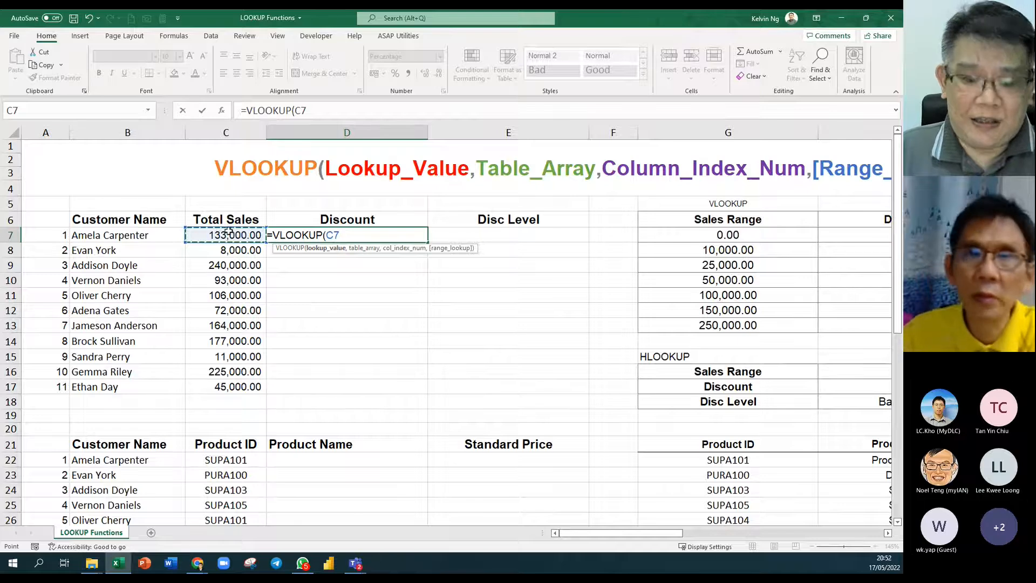
pyautogui.write(',')
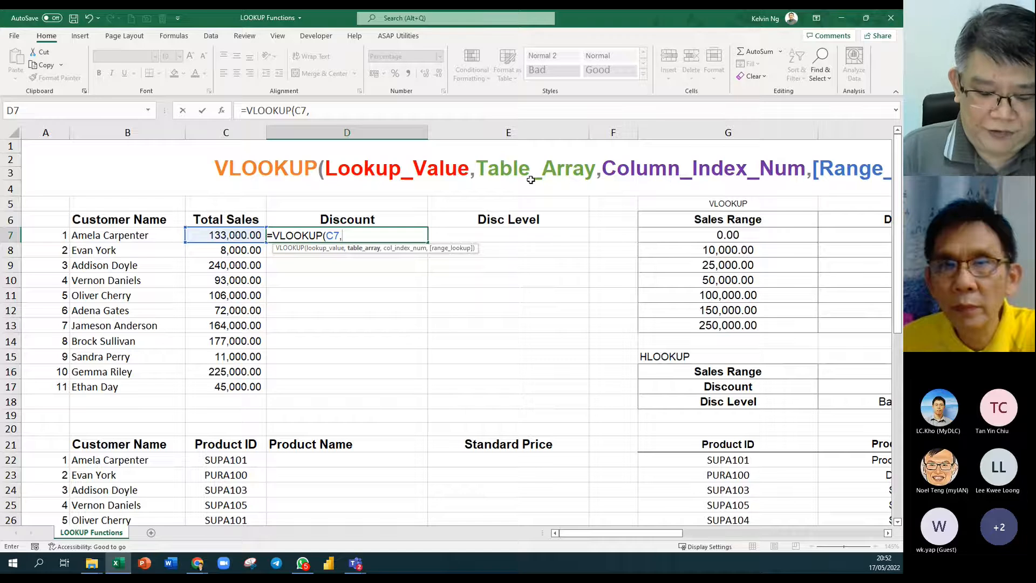
pyautogui.write('vTable')
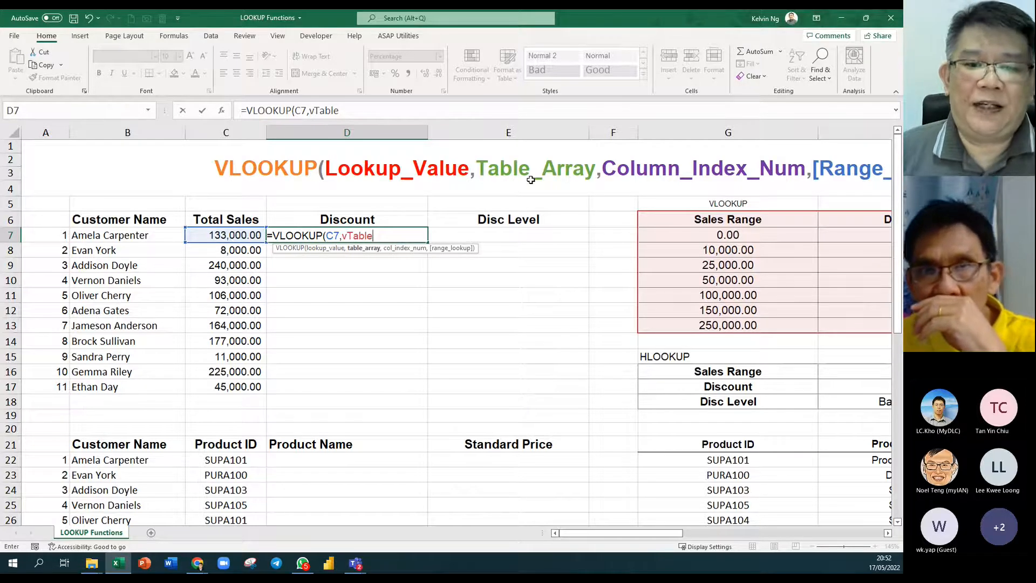
pyautogui.write(',')
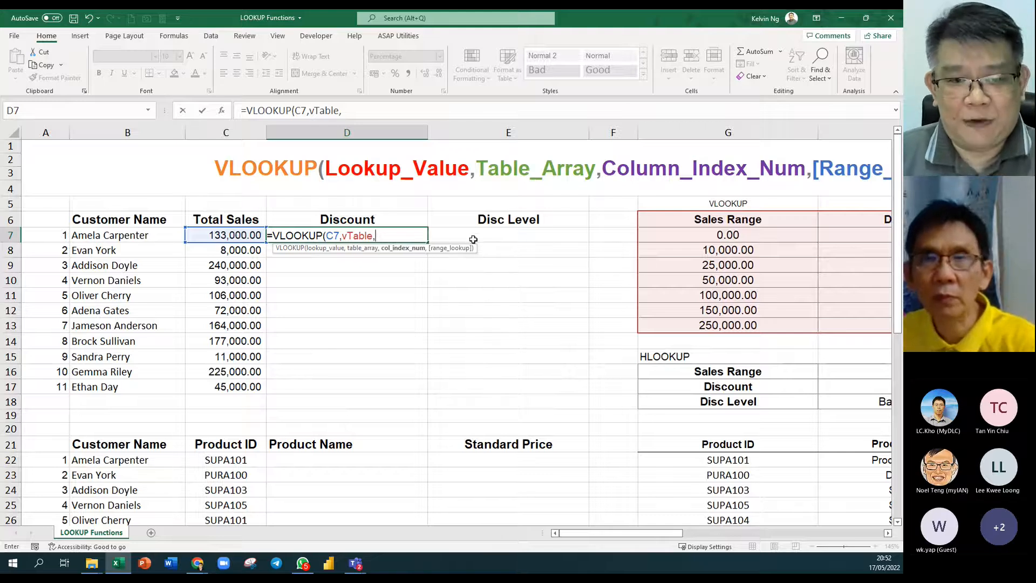
pyautogui.click(888, 532)
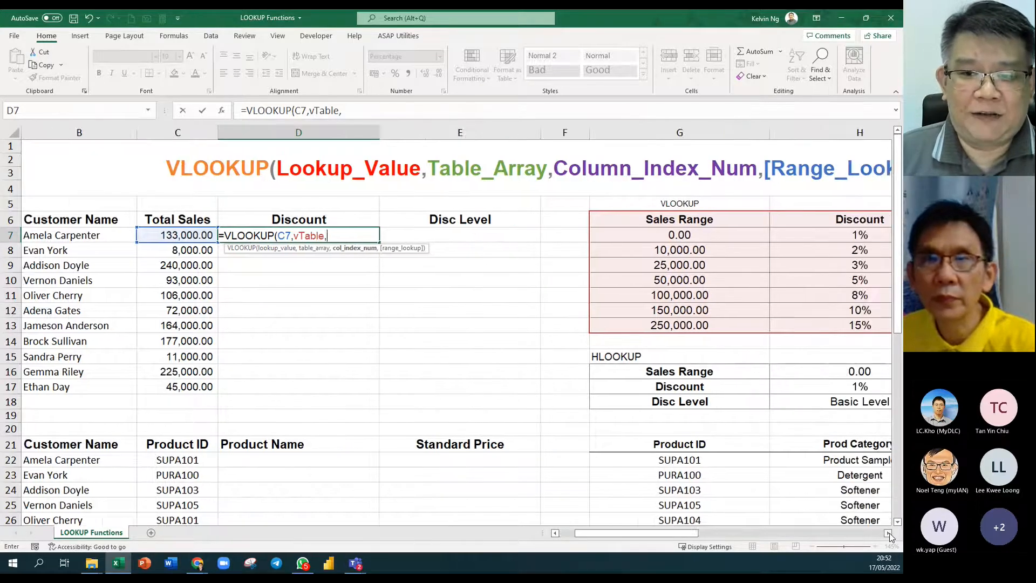
pyautogui.click(887, 533)
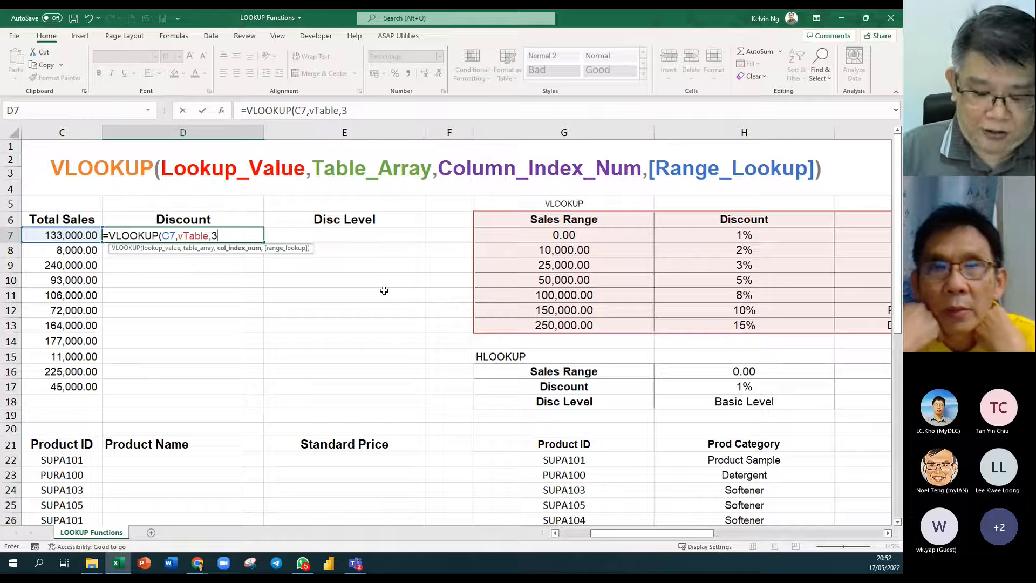
# Complete D7 as =VLOOKUP(C7,vTable,3,TRUE), returning Gold Level for 133,000.00 sales.
pyautogui.write(',')
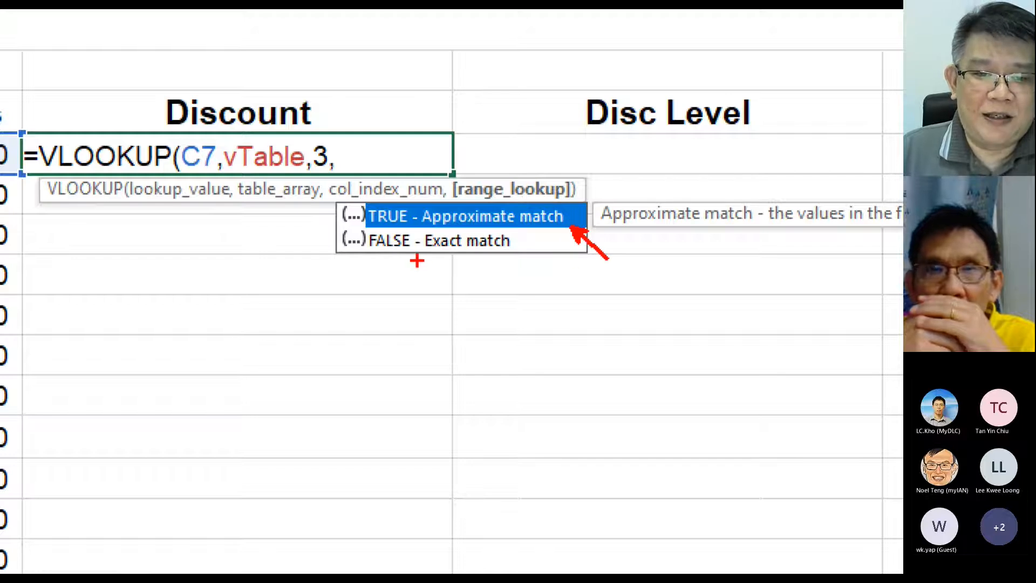
pyautogui.moveTo(417, 261); pyautogui.dragTo(426, 308)
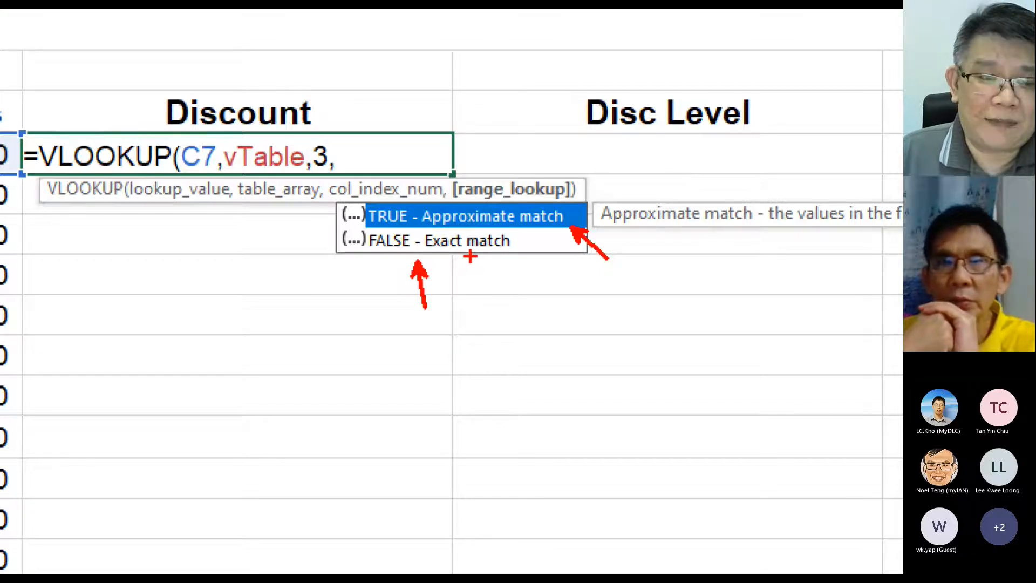
pyautogui.press('Escape')
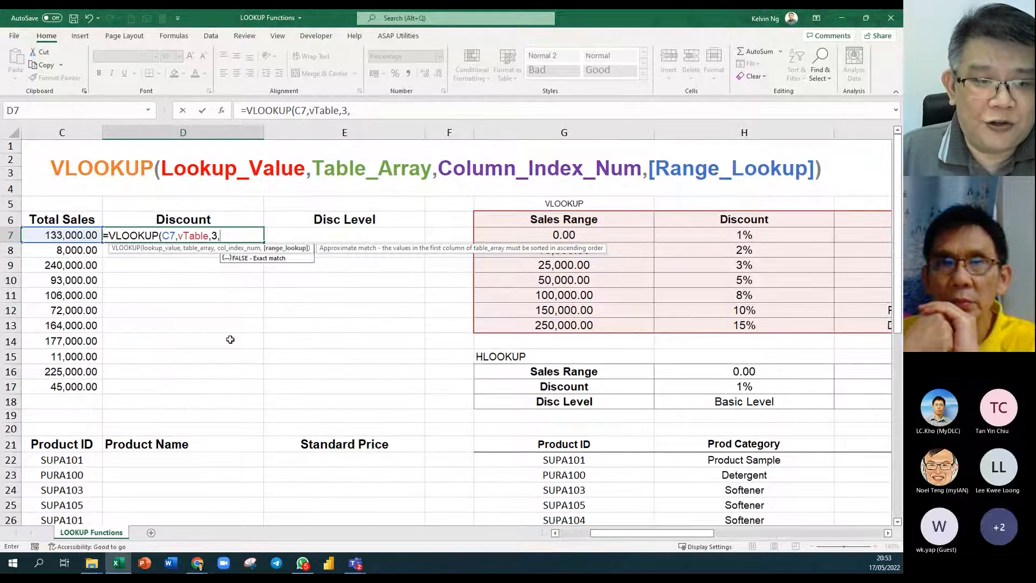
pyautogui.press('Tab')
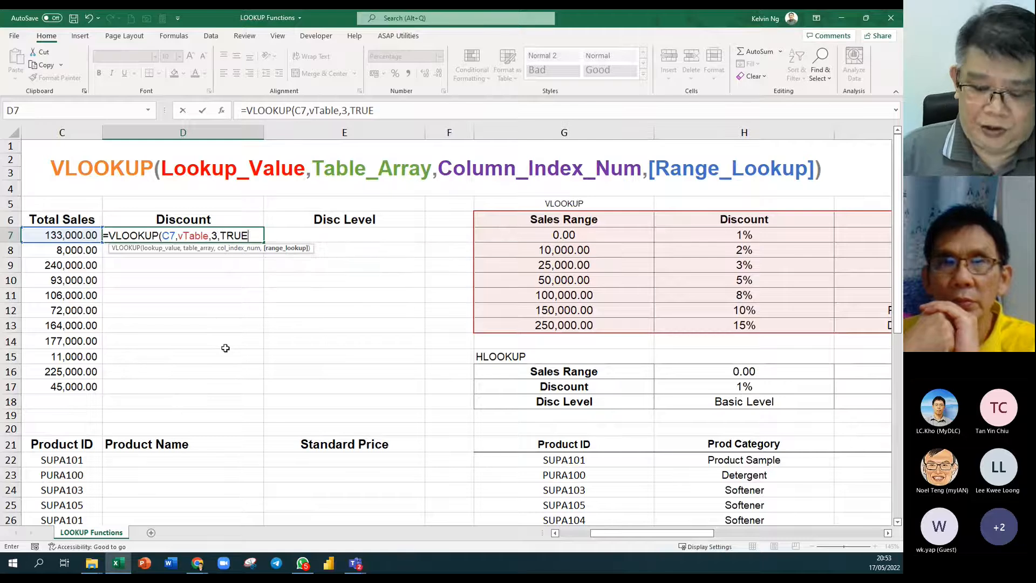
pyautogui.press('Return')
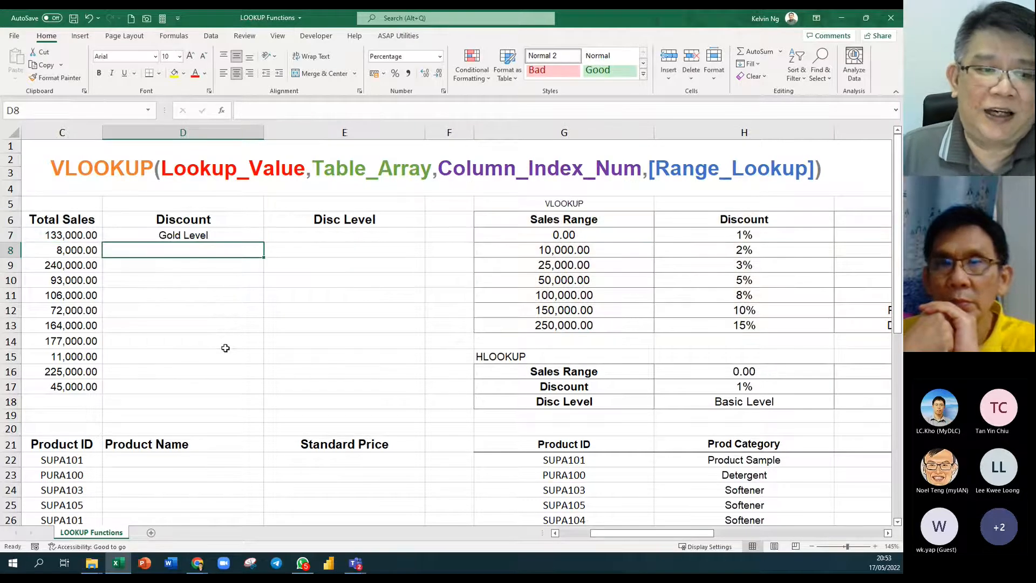
# Change D7's column index from 3 to 2 so it returns the 8.00% discount.
pyautogui.click(236, 236)
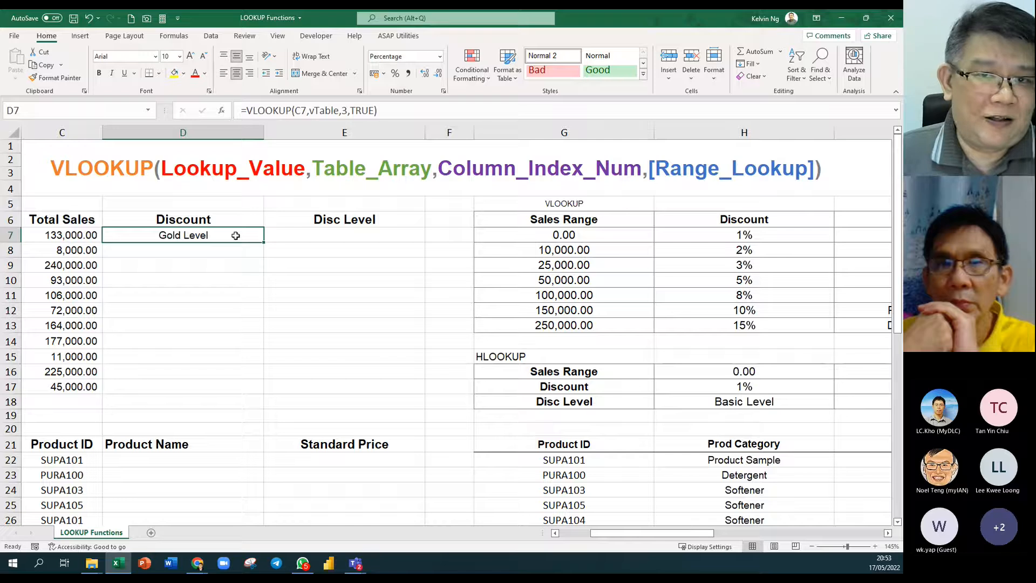
pyautogui.doubleClick(236, 235)
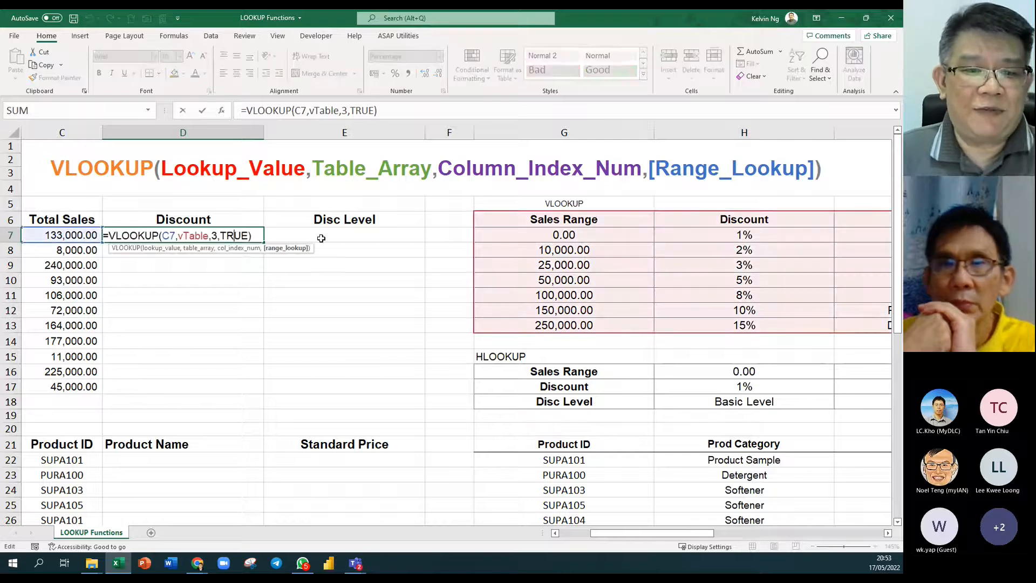
pyautogui.click(887, 533)
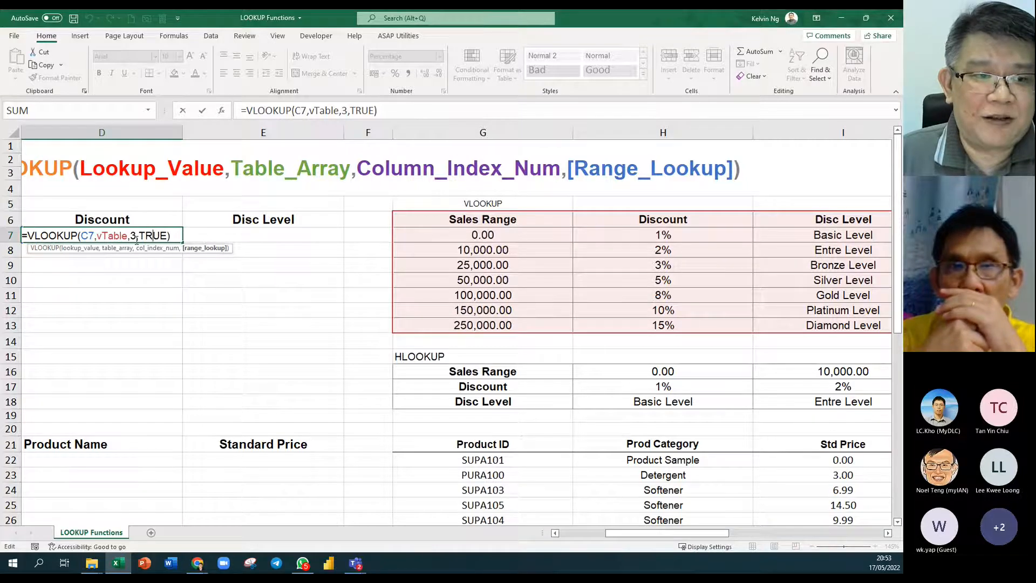
pyautogui.doubleClick(133, 235)
pyautogui.write('2')
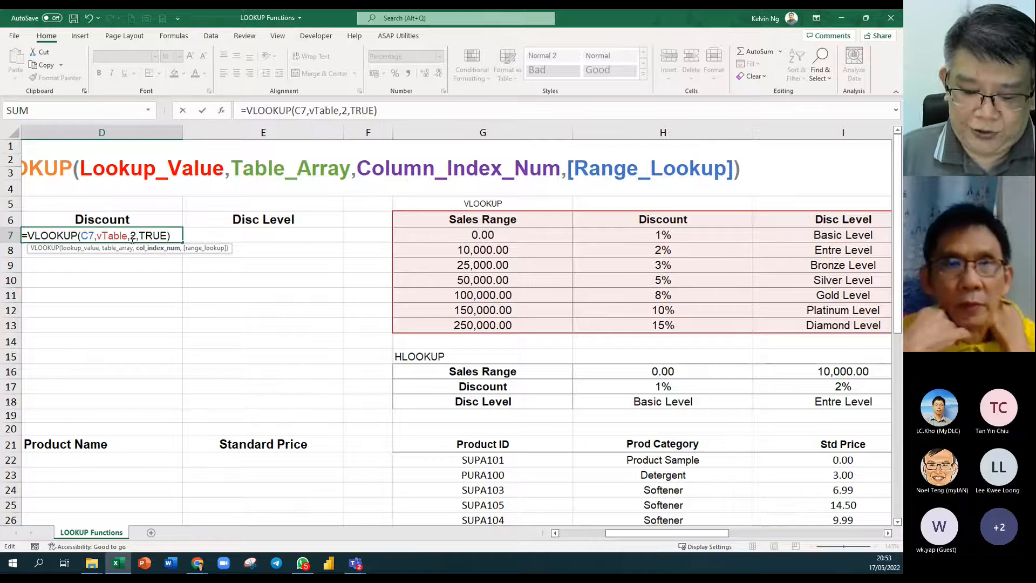
pyautogui.press('Return')
# Fill the discount formula down D7:D17, giving discounts from 1.00% to 10.00%.
pyautogui.click(131, 238)
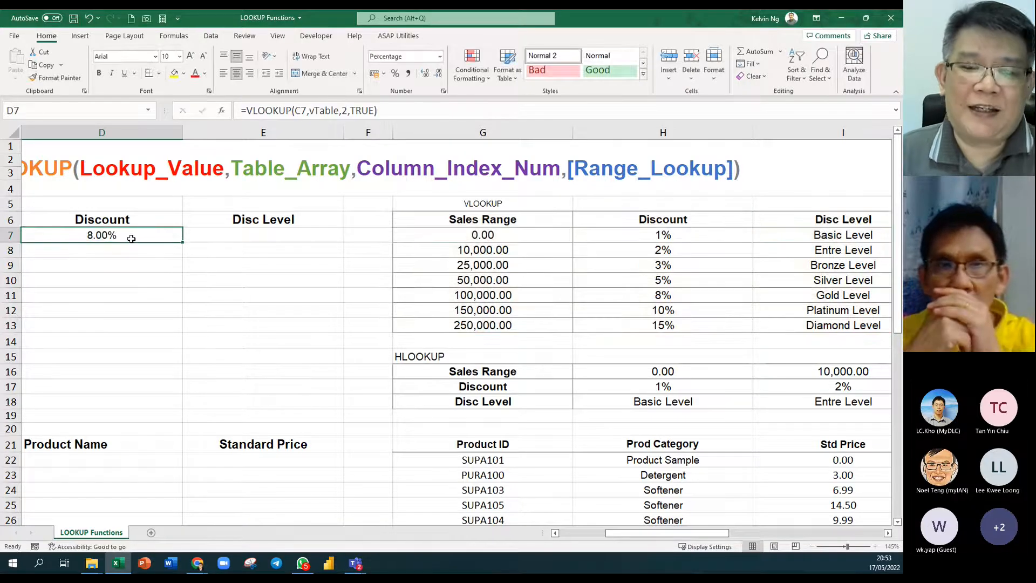
pyautogui.click(555, 533)
pyautogui.click(555, 533)
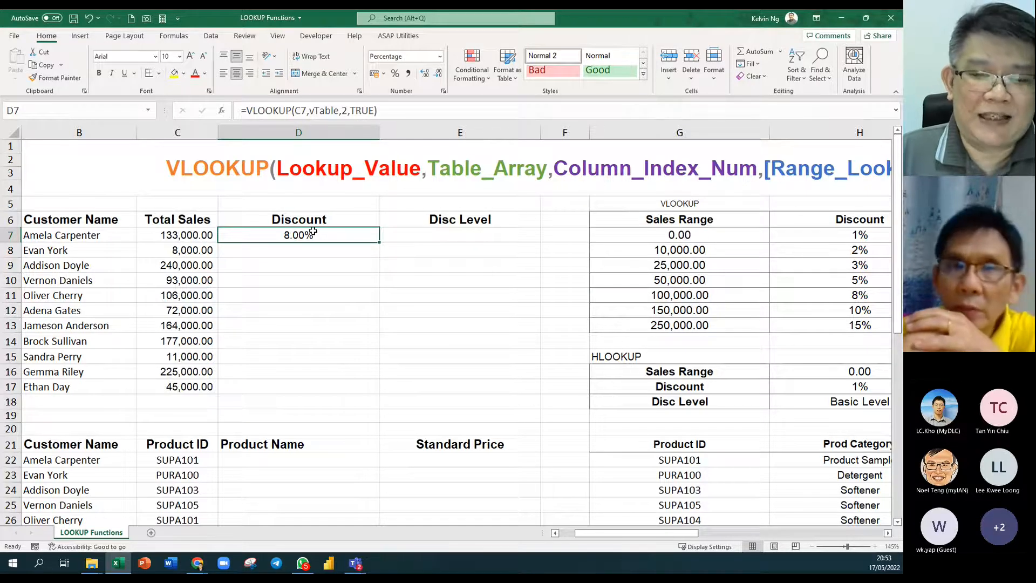
pyautogui.doubleClick(382, 243)
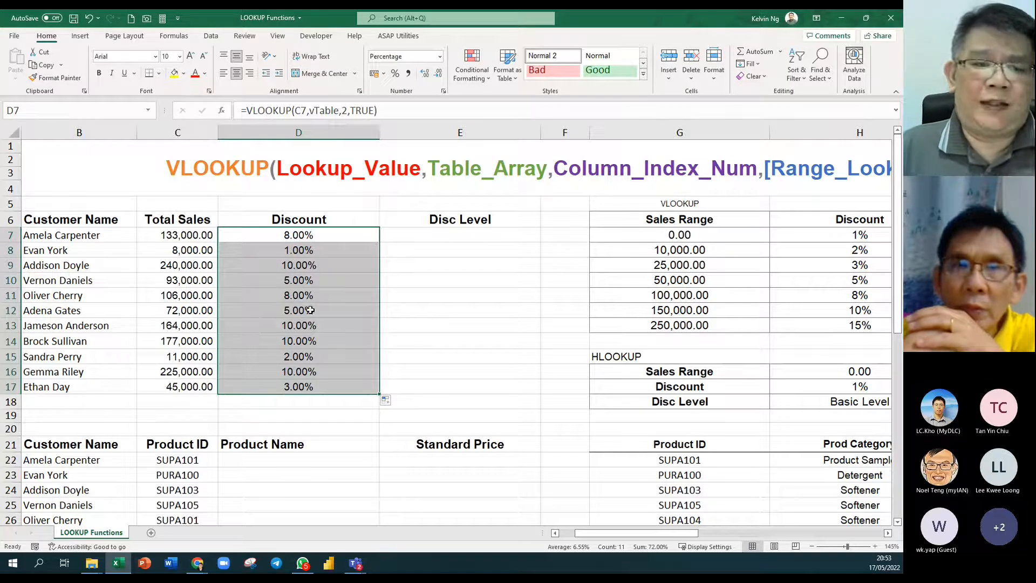
pyautogui.doubleClick(343, 236)
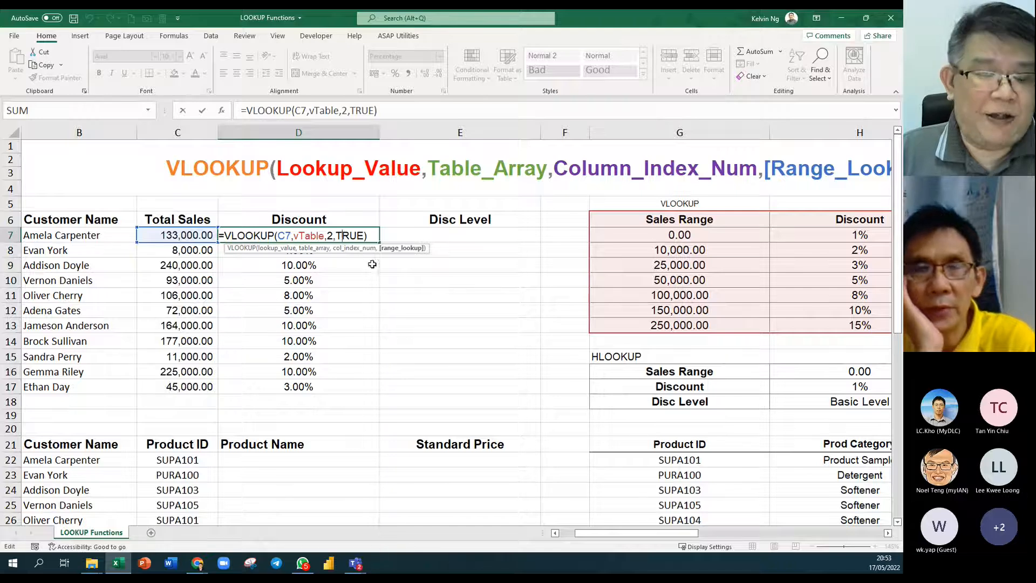
pyautogui.press('Return')
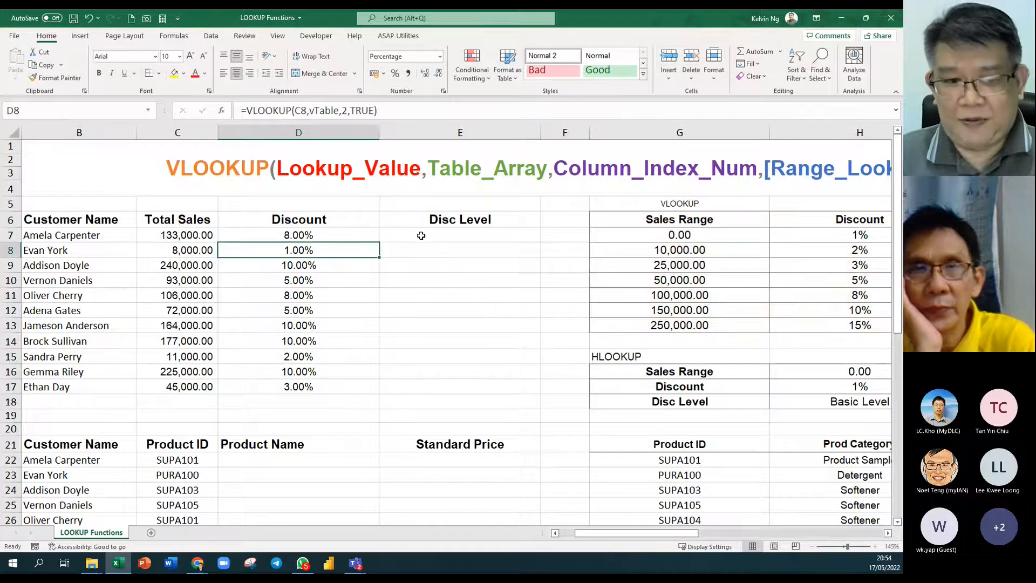
pyautogui.click(333, 234)
pyautogui.moveTo(693, 219); pyautogui.dragTo(867, 324)
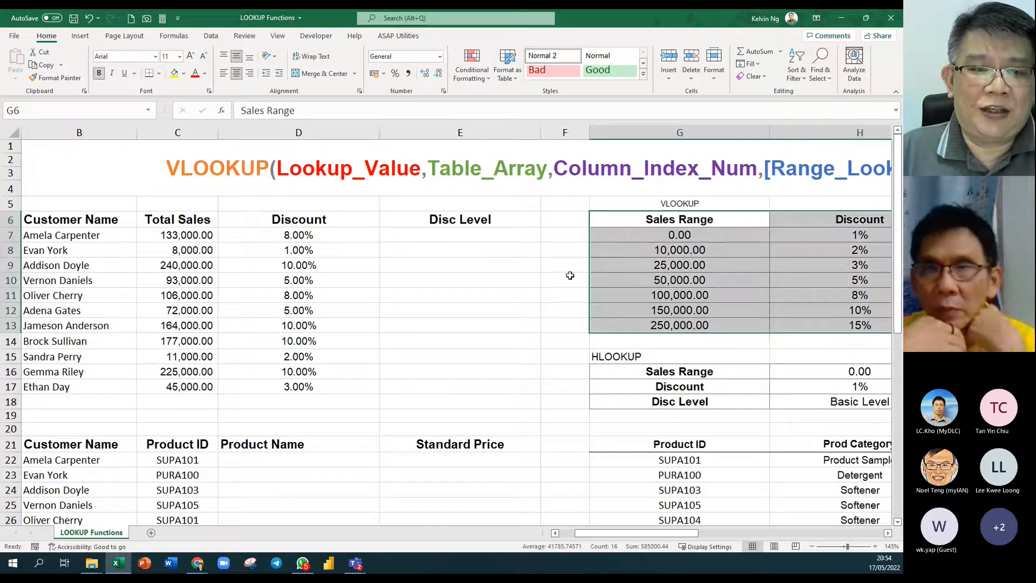
pyautogui.click(150, 111)
pyautogui.click(105, 210)
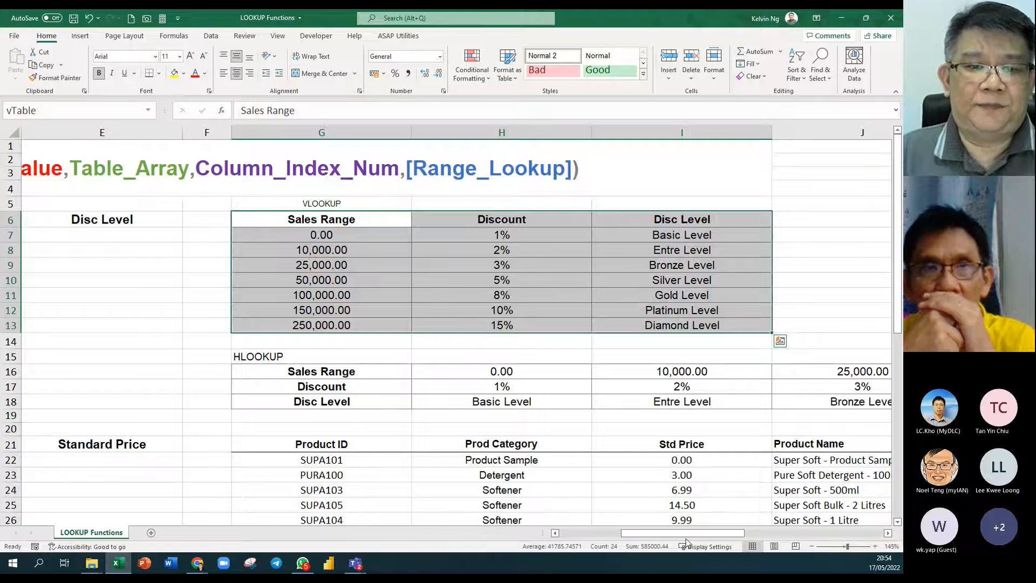
pyautogui.moveTo(684, 533); pyautogui.dragTo(610, 533)
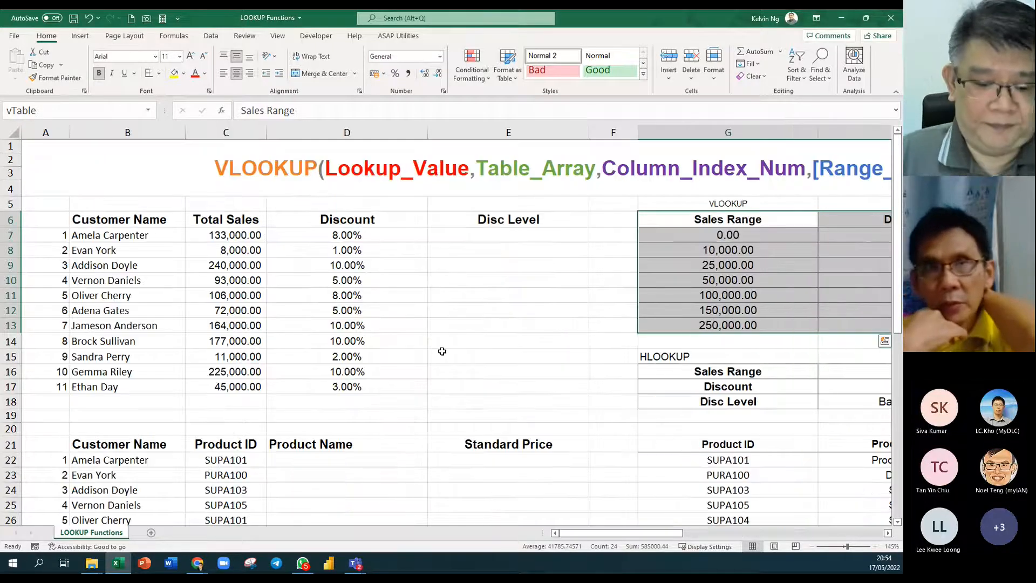
pyautogui.click(378, 235)
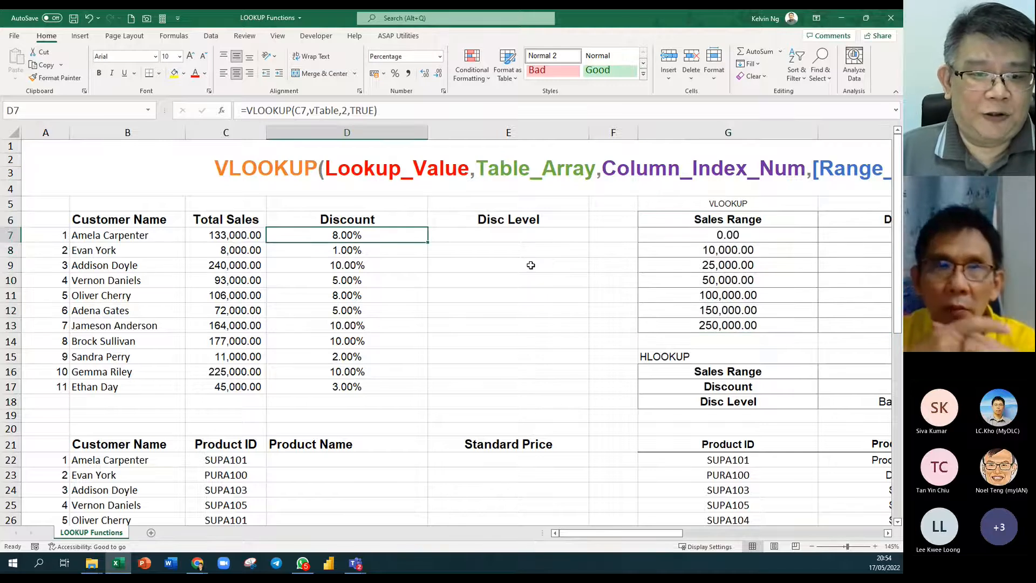
pyautogui.click(487, 236)
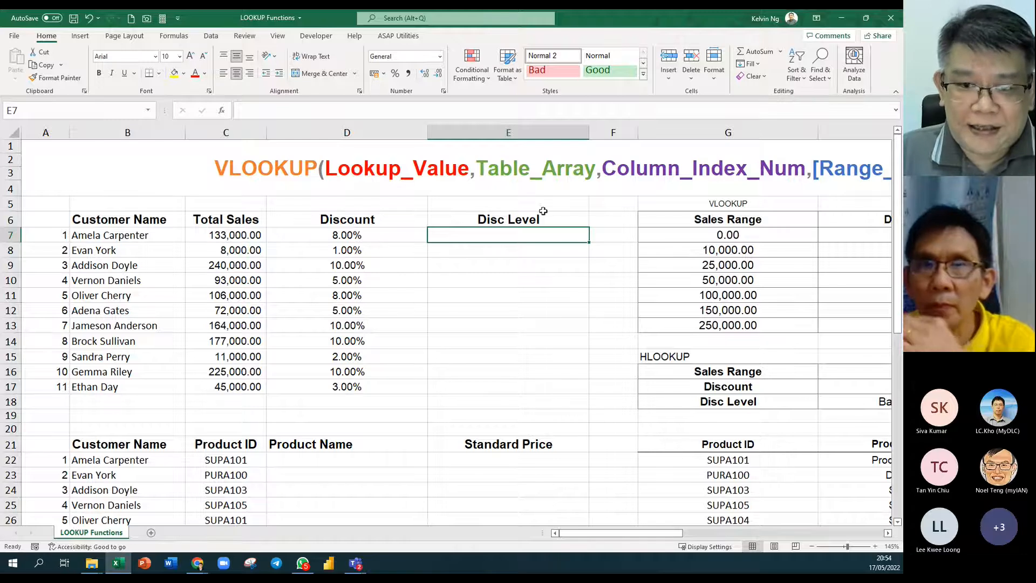
# Enter =HLOOKUP(C7,hTable,3,TRUE) in E7 as an approximate-match lookup.
pyautogui.click(890, 534)
pyautogui.click(890, 534)
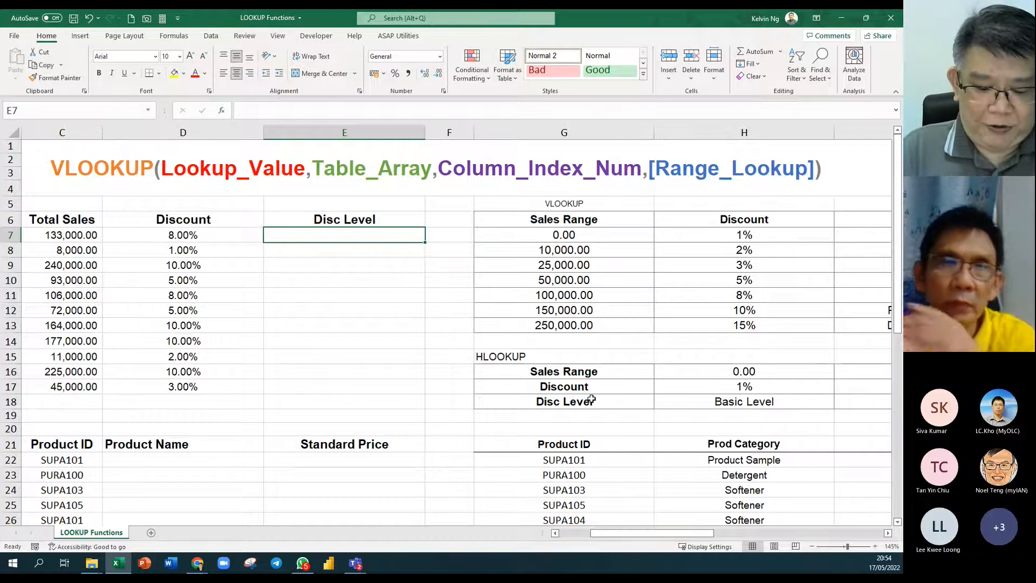
pyautogui.write('=hlo')
pyautogui.press('Tab')
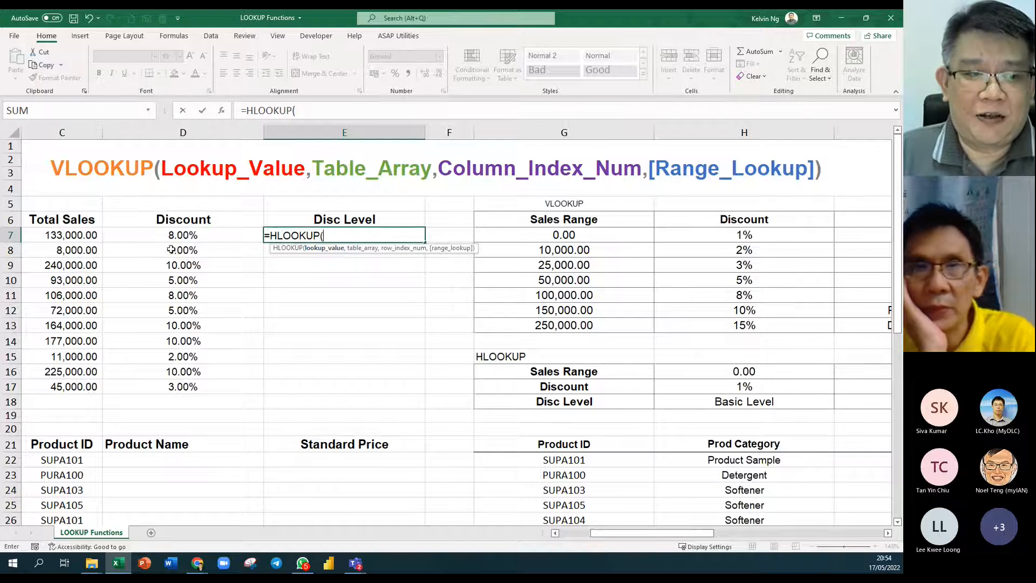
pyautogui.click(76, 235)
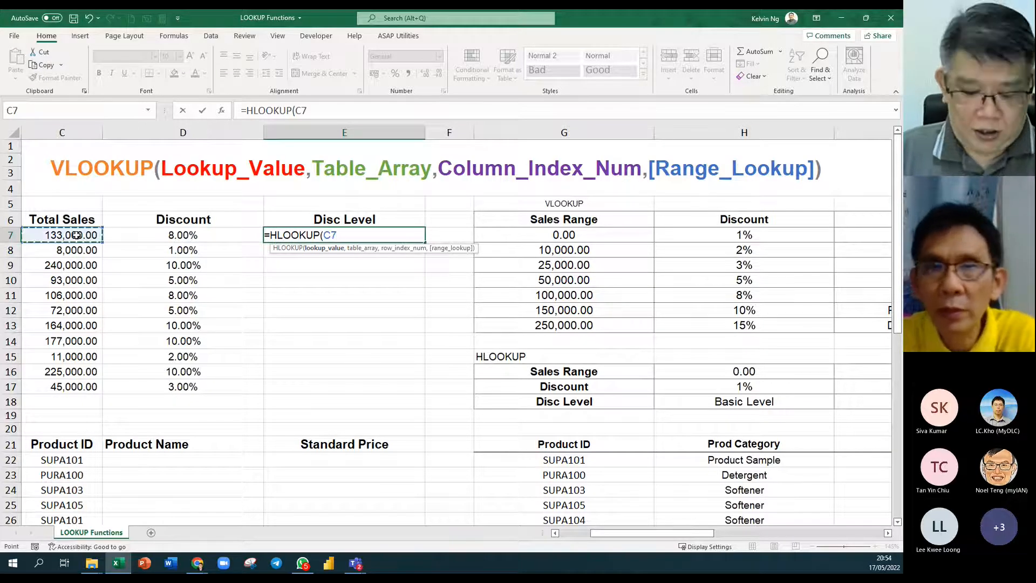
pyautogui.write(',')
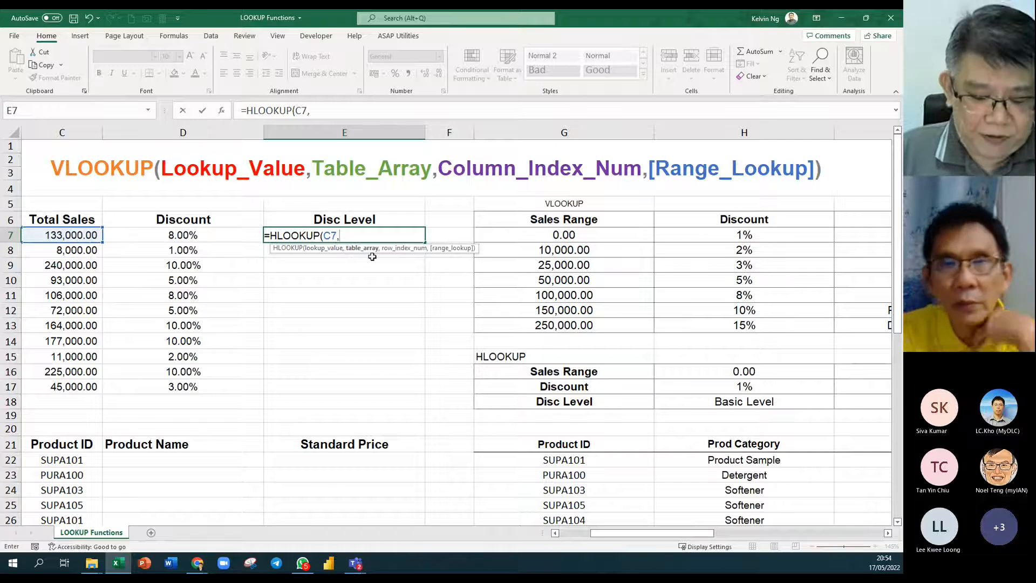
pyautogui.write('hT')
pyautogui.press('Tab')
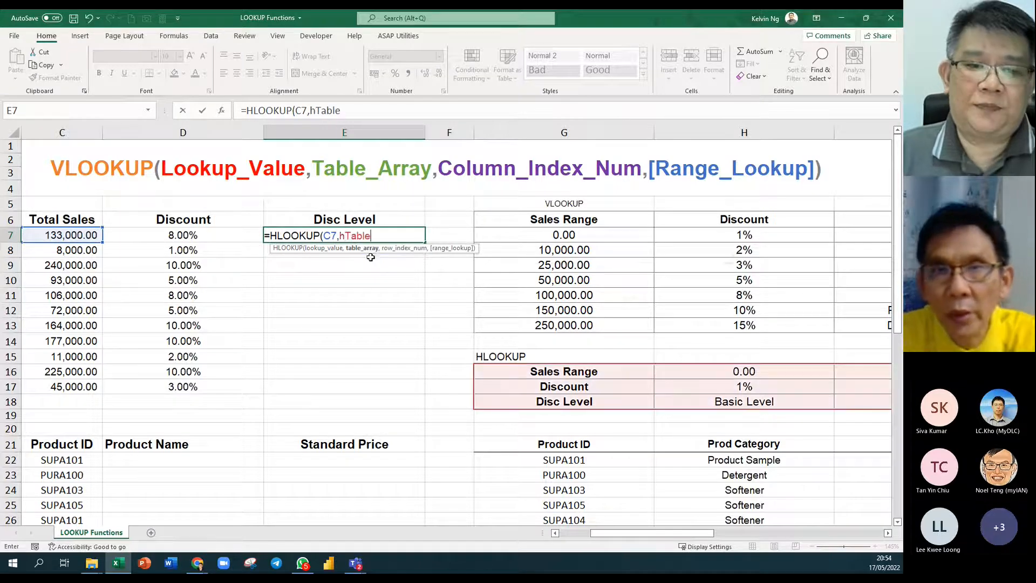
pyautogui.write(',3')
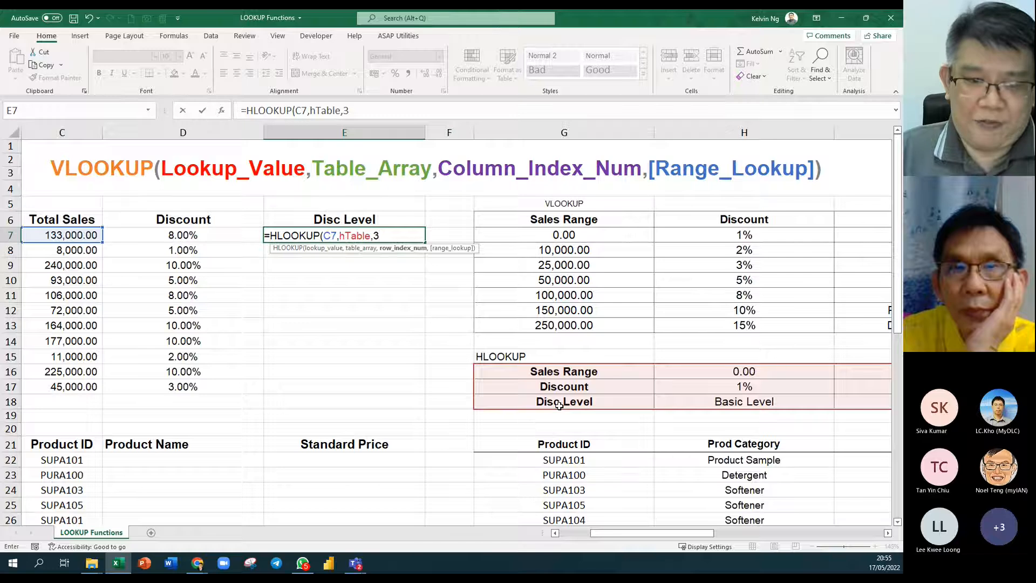
pyautogui.write(',')
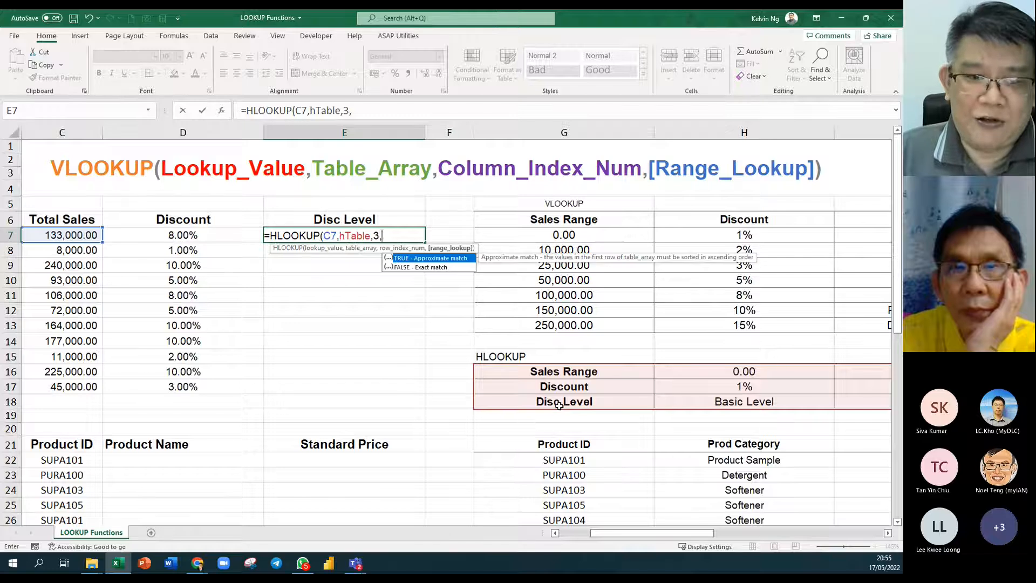
pyautogui.doubleClick(414, 258)
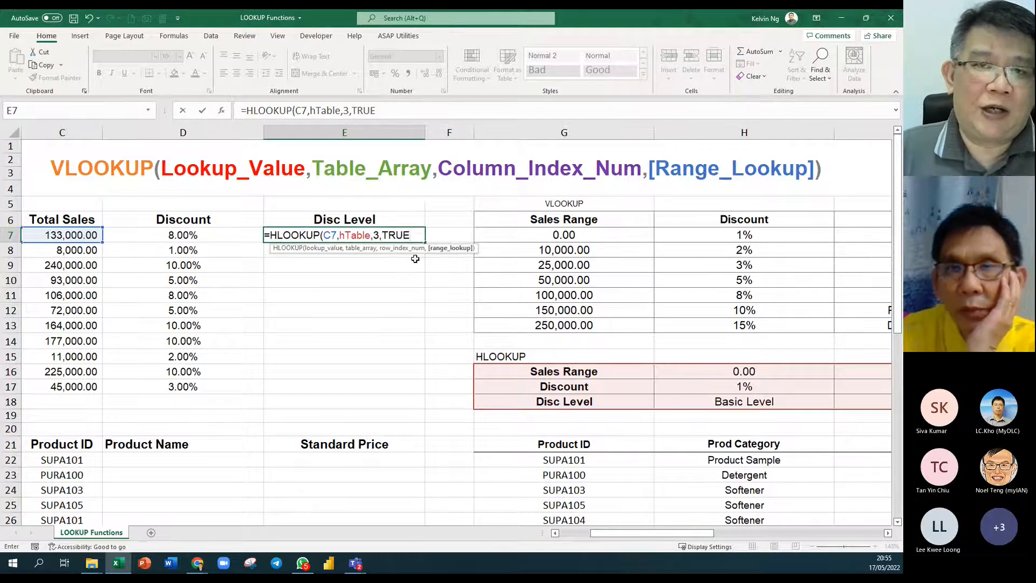
pyautogui.write(')')
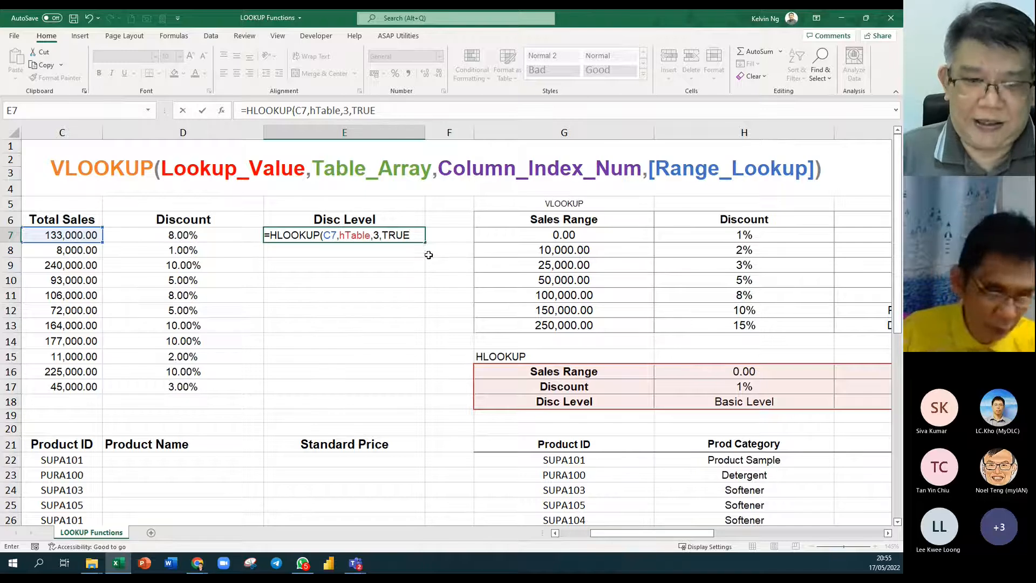
pyautogui.press('Return')
# Copy E7's HLOOKUP down to E17, giving levels from Entre Level to Platinum Level.
pyautogui.click(394, 234)
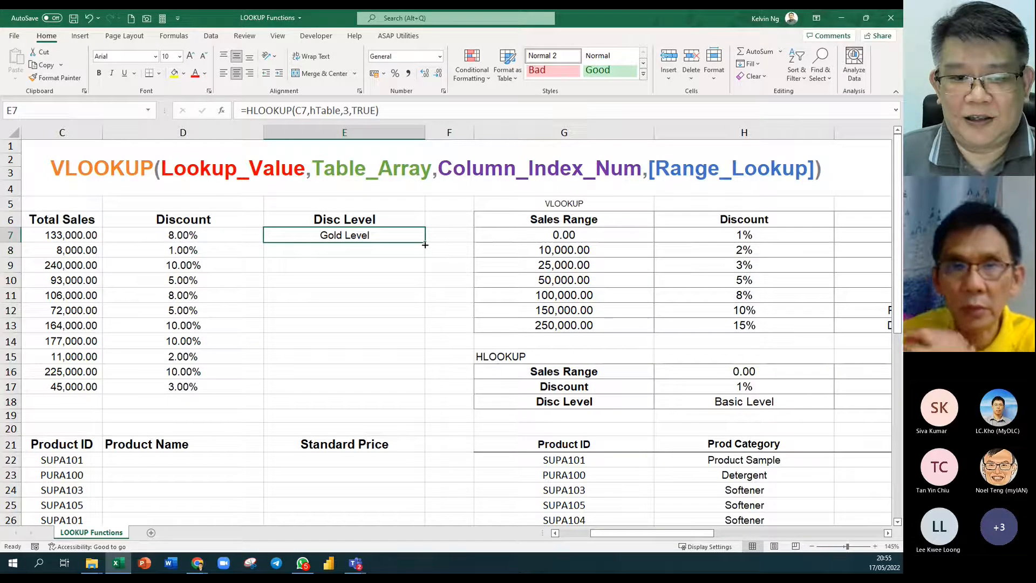
pyautogui.doubleClick(423, 244)
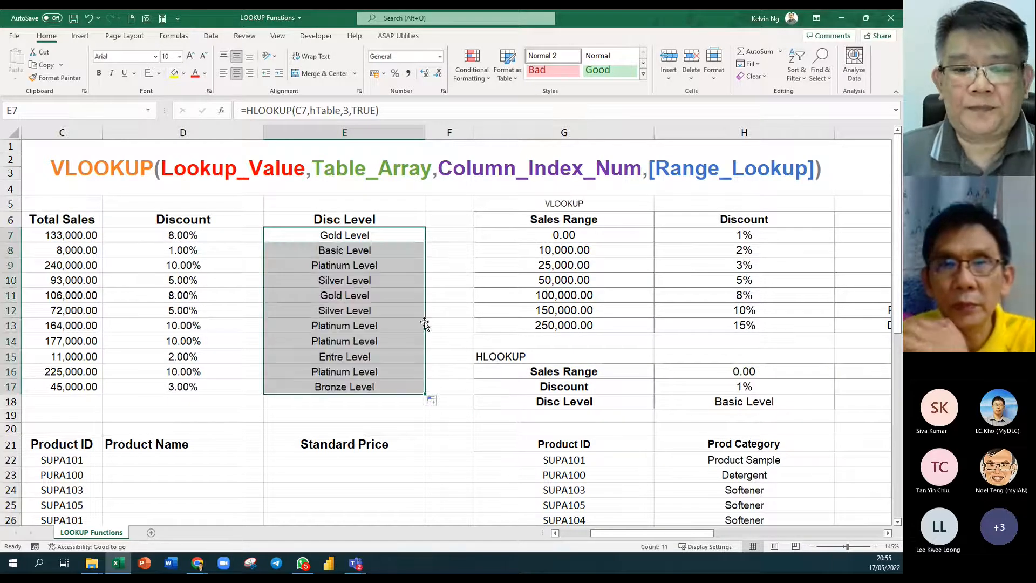
pyautogui.hscroll(-3, 479, 398)
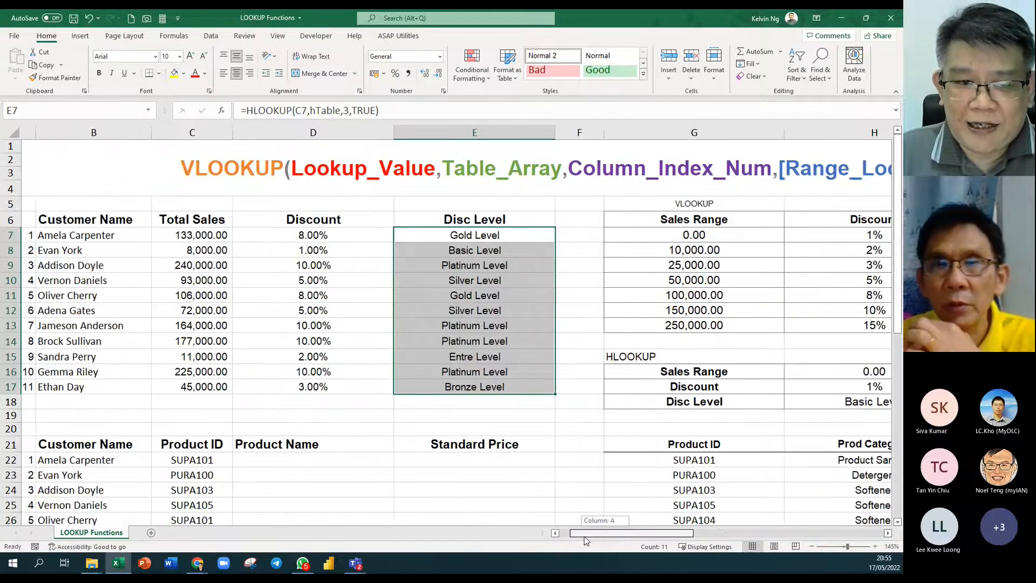
# Enter =FORMULATEXT(D7) in D5 to show the Discount formula.
pyautogui.click(349, 206)
pyautogui.write('=fprm')
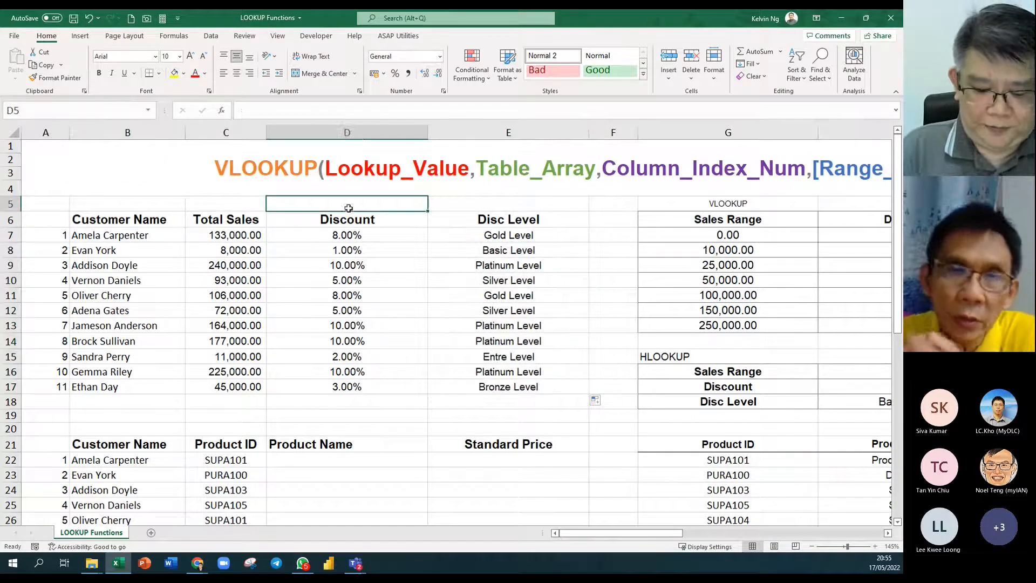
pyautogui.write('+++')
pyautogui.press('BackSpace')
pyautogui.press('BackSpace')
pyautogui.press('BackSpace')
pyautogui.press('BackSpace')
pyautogui.press('BackSpace')
pyautogui.write('ormu')
pyautogui.press('Tab')
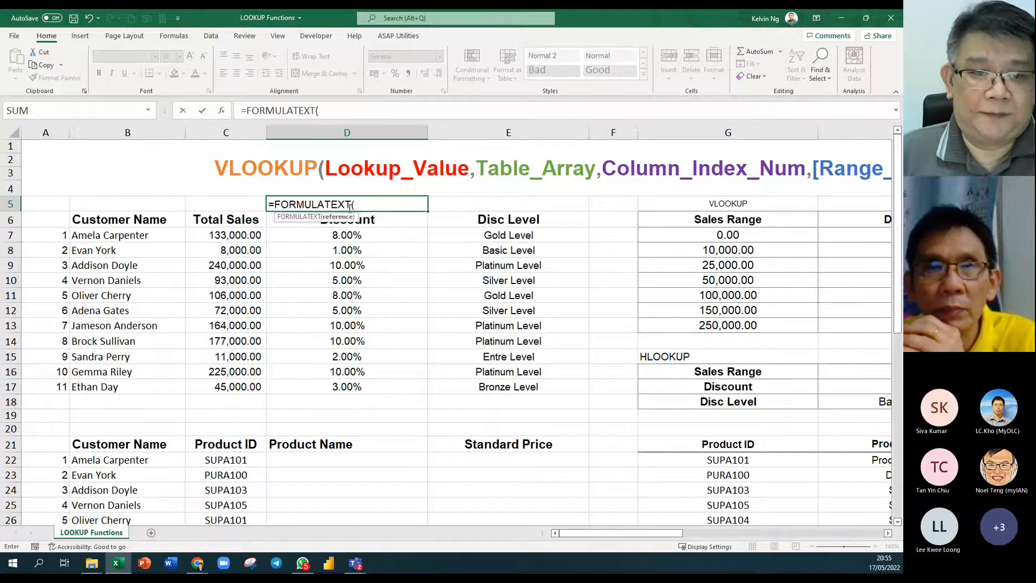
pyautogui.click(396, 237)
pyautogui.press('Return')
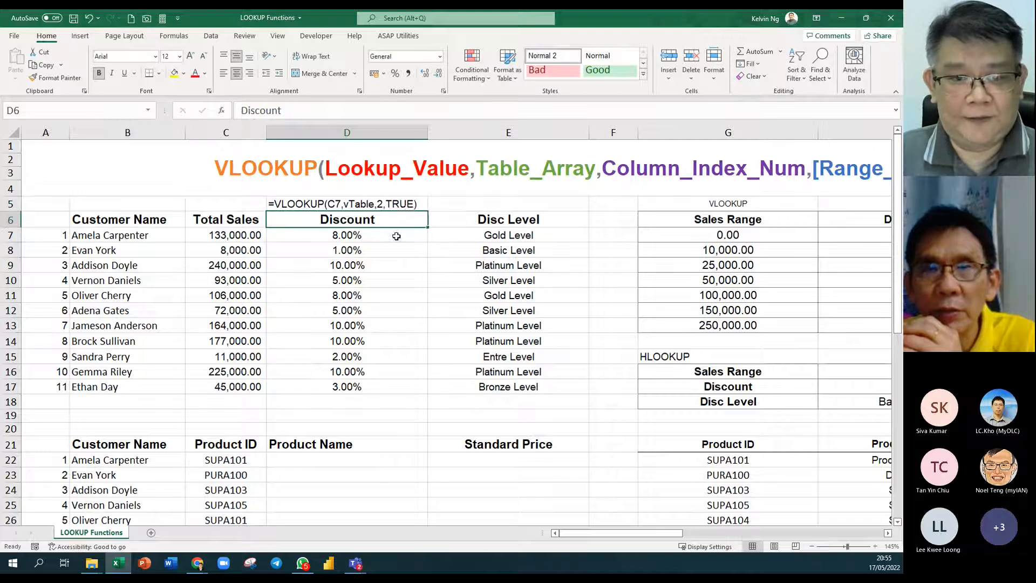
# Copy D5's formula-text display across to E5, then select E5 together with E7.
pyautogui.click(403, 208)
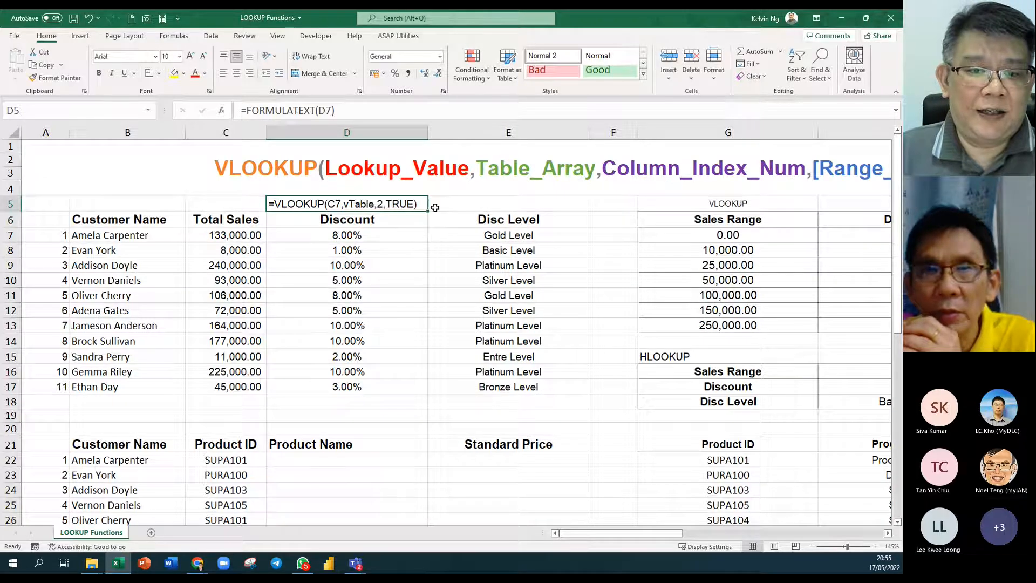
pyautogui.moveTo(429, 212); pyautogui.dragTo(553, 216)
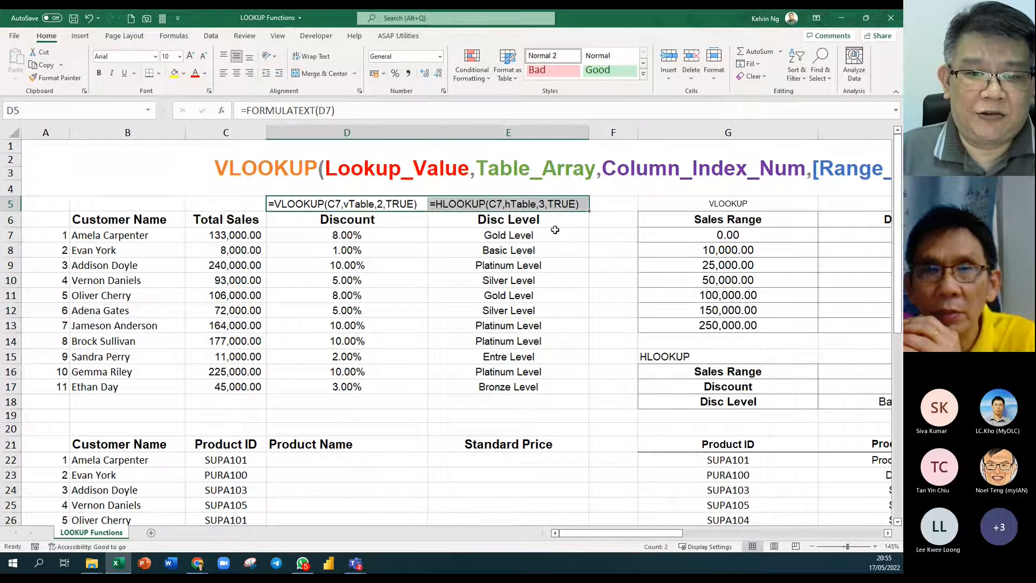
pyautogui.click(537, 278)
pyautogui.click(529, 206)
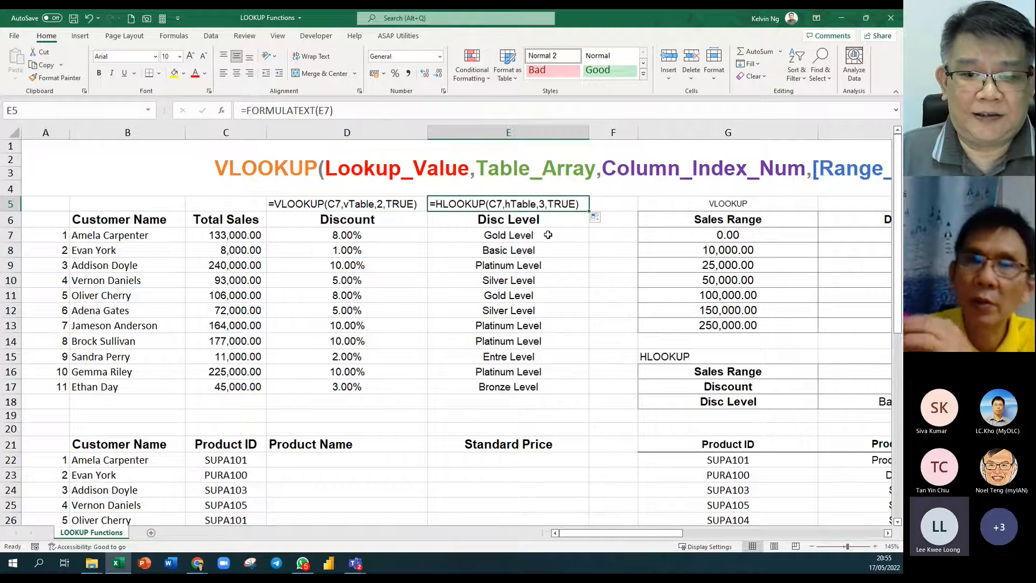
pyautogui.keyDown('ctrl'); pyautogui.click(547, 233); pyautogui.keyUp('ctrl')
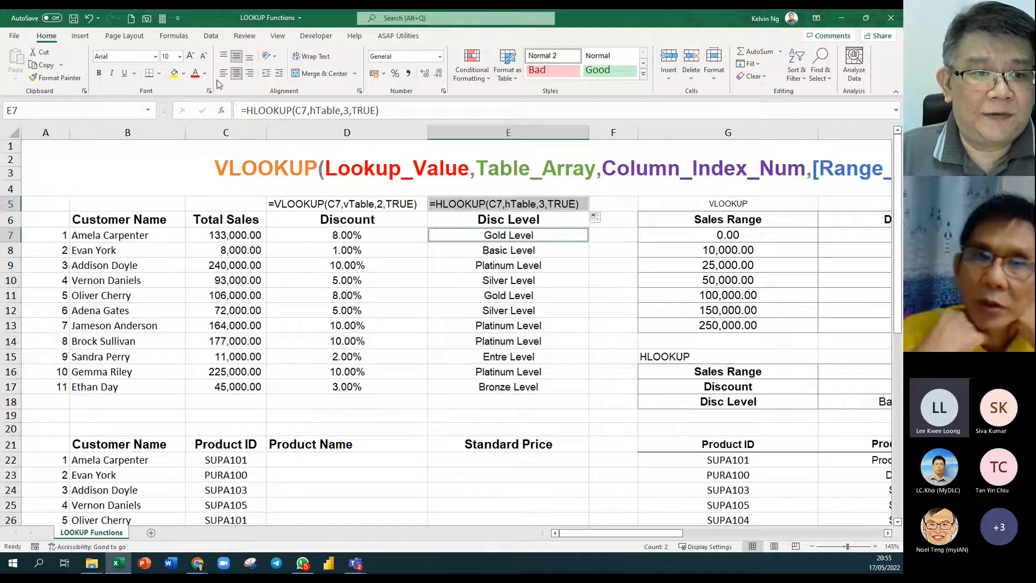
# Colour E5 and E7 red, and D5 and D7 purple.
pyautogui.click(196, 75)
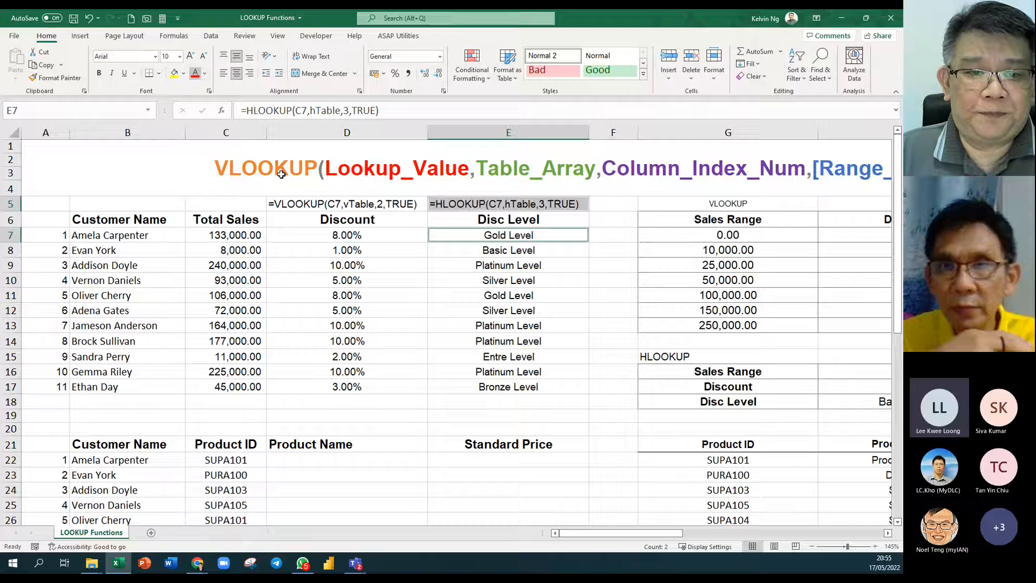
pyautogui.click(369, 233)
pyautogui.keyDown('ctrl'); pyautogui.click(372, 204); pyautogui.keyUp('ctrl')
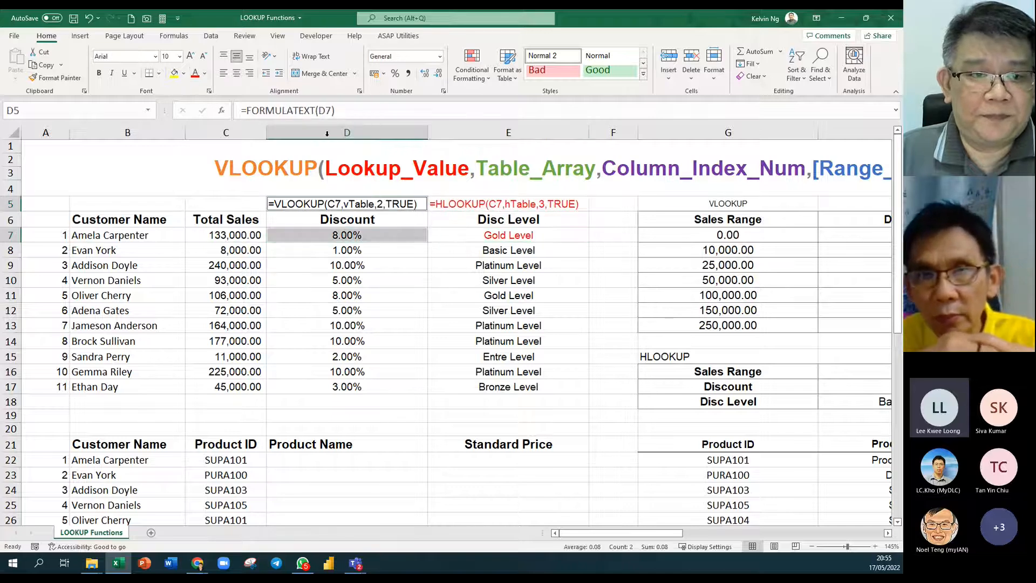
pyautogui.click(205, 73)
pyautogui.click(277, 191)
# Review the Discount formula in D7 and the Disc Level formula in E7.
pyautogui.click(481, 335)
pyautogui.click(399, 235)
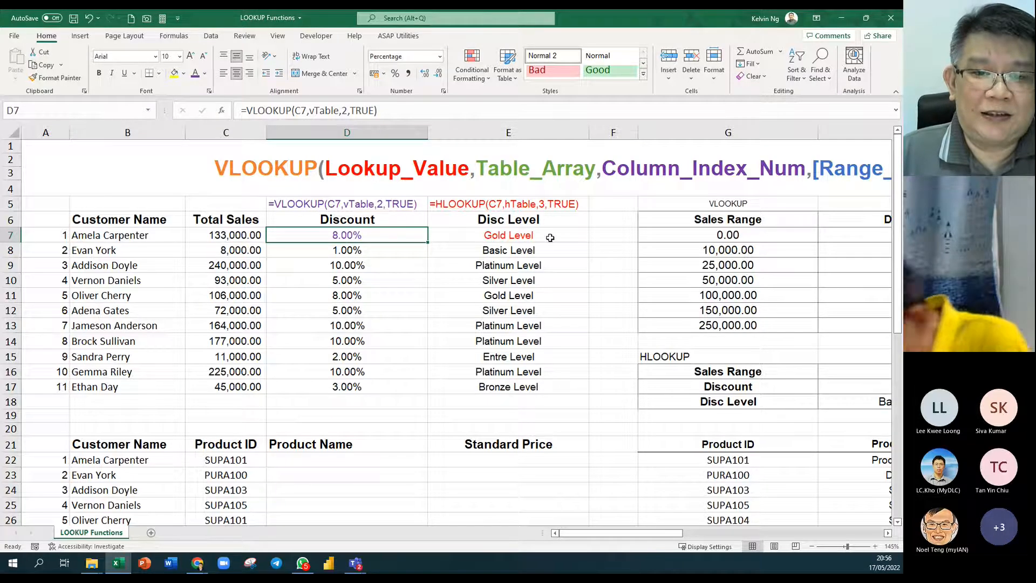
pyautogui.click(529, 235)
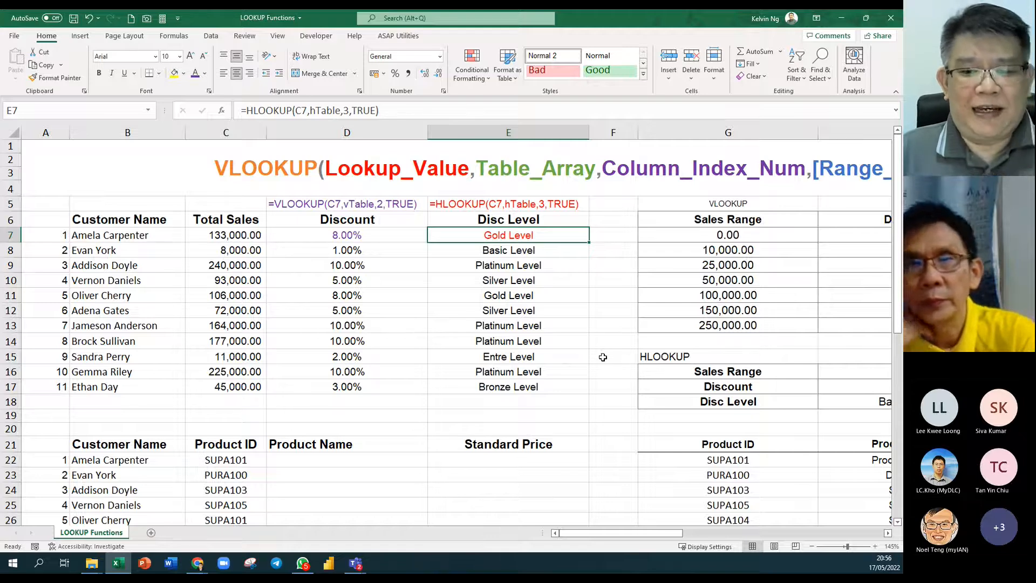
# Compare Product ID entries with their Category, Std Price and Product Name, then select G21:J33.
pyautogui.scroll(-4, 603, 357)
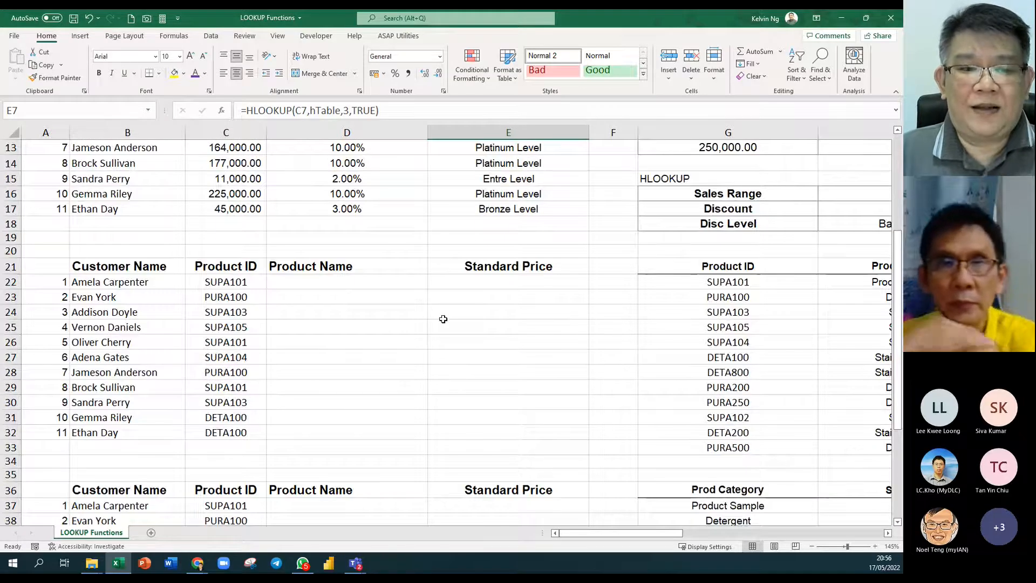
pyautogui.click(213, 283)
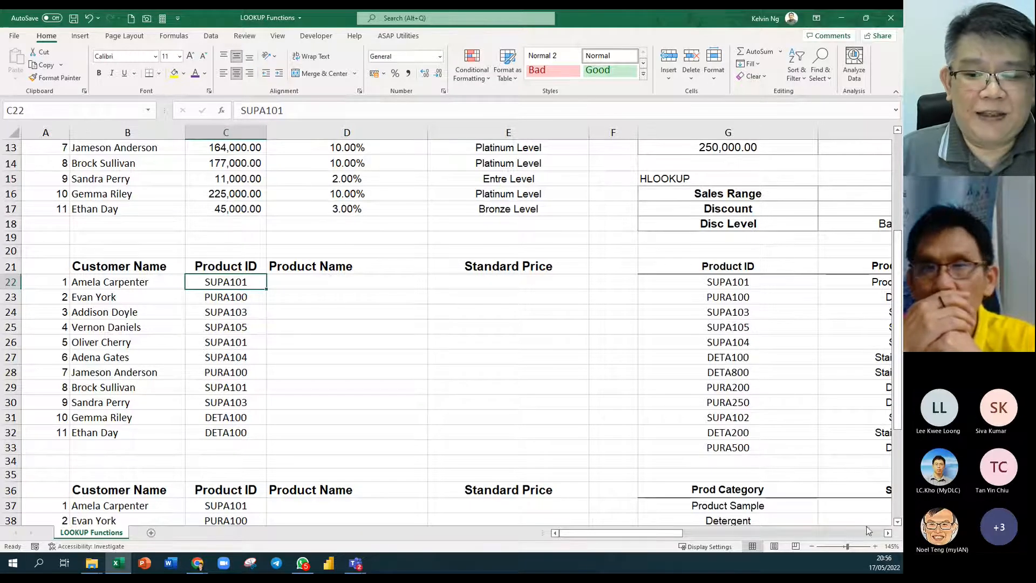
pyautogui.click(887, 533)
pyautogui.click(888, 533)
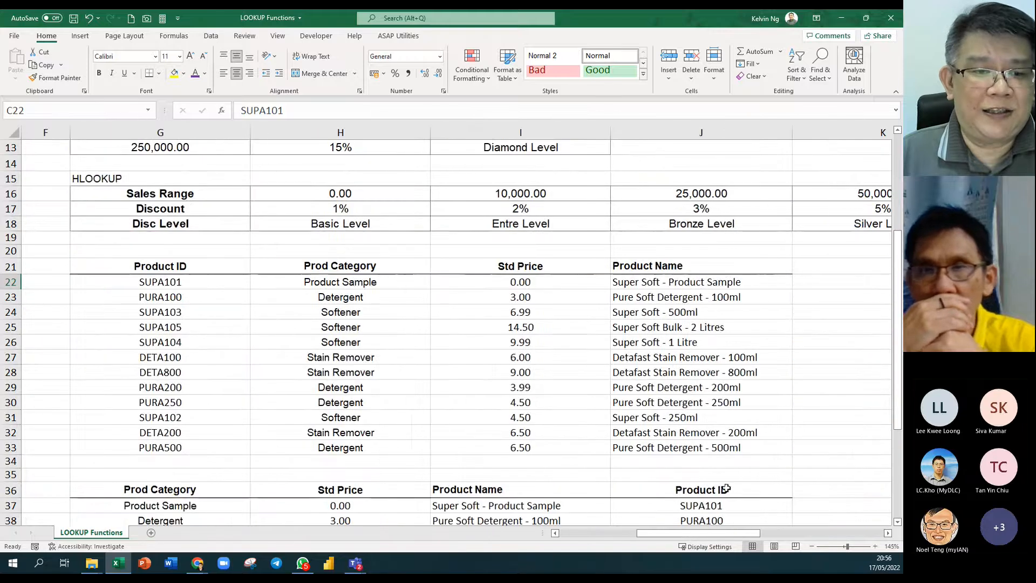
pyautogui.moveTo(192, 281); pyautogui.dragTo(191, 397)
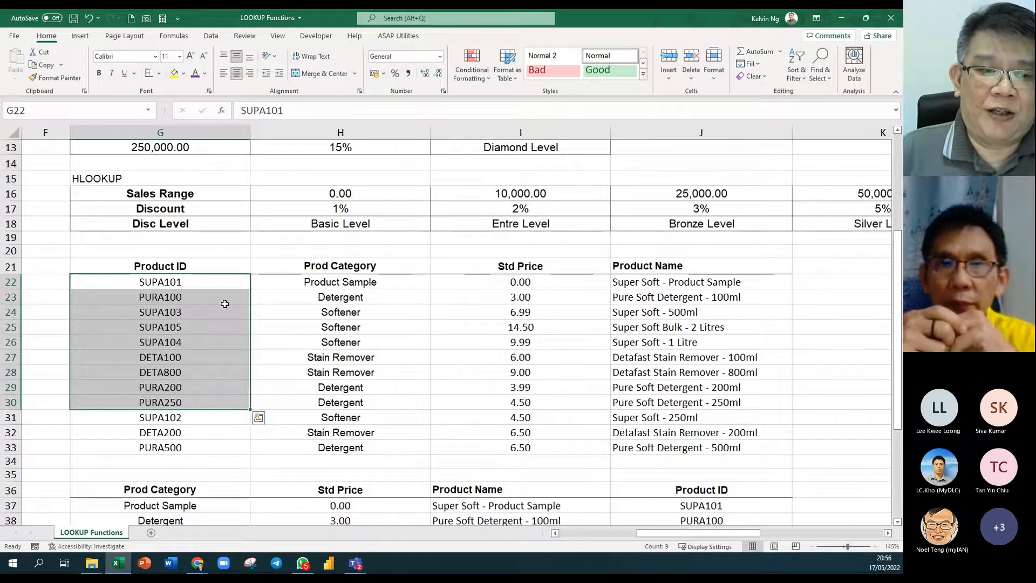
pyautogui.moveTo(222, 312); pyautogui.dragTo(221, 357)
pyautogui.moveTo(359, 312); pyautogui.dragTo(367, 357)
pyautogui.moveTo(485, 312); pyautogui.dragTo(518, 357)
pyautogui.moveTo(679, 312); pyautogui.dragTo(674, 387)
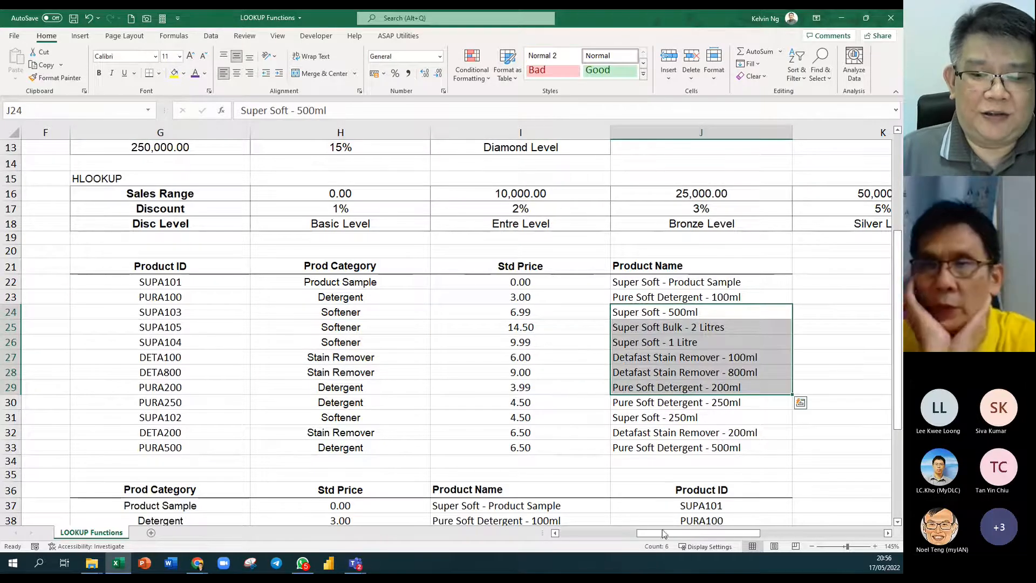
pyautogui.moveTo(669, 535); pyautogui.dragTo(603, 539)
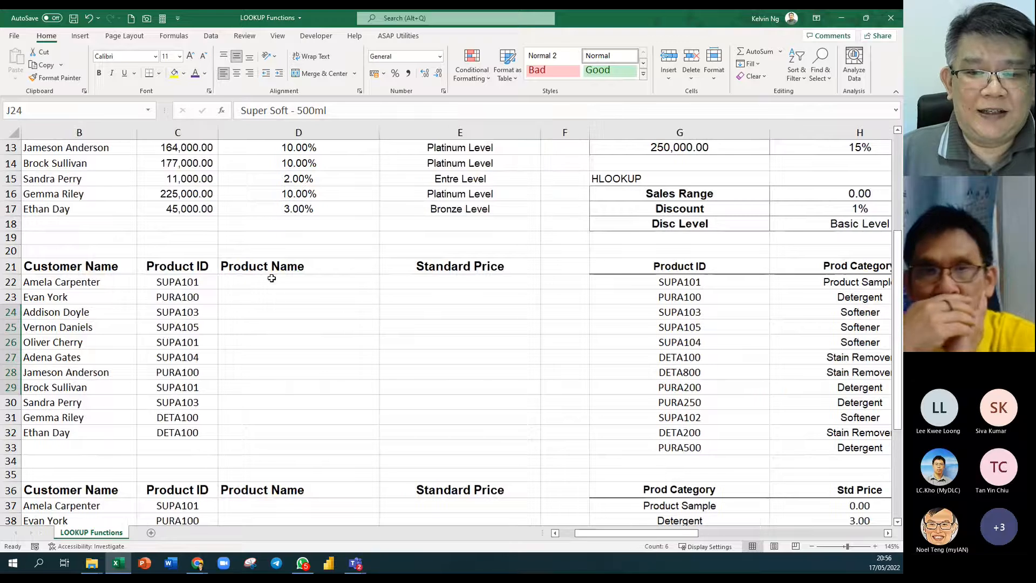
pyautogui.moveTo(707, 268); pyautogui.dragTo(419, 447)
pyautogui.moveTo(692, 538); pyautogui.dragTo(662, 538)
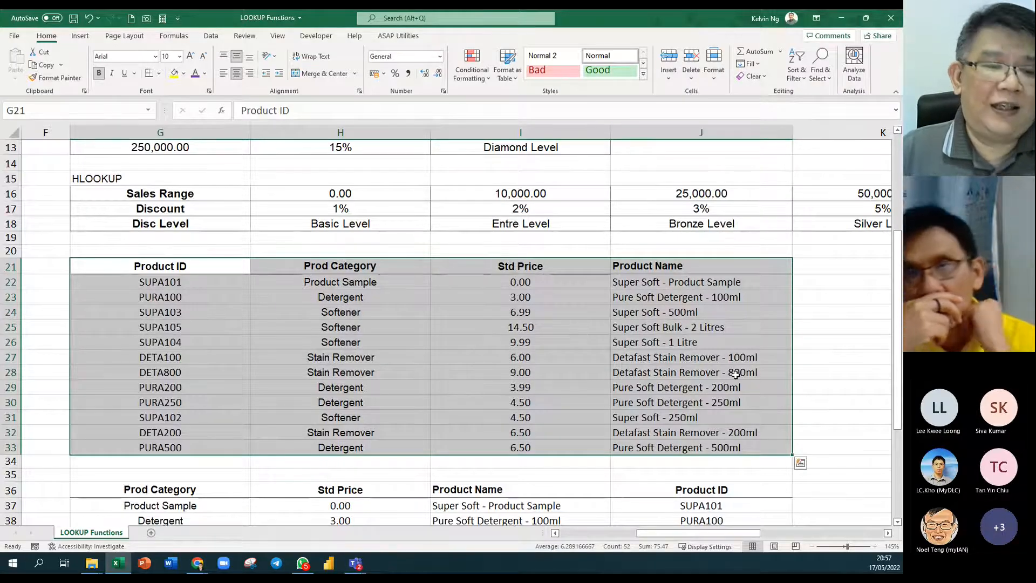
# Name the selected product table pTable via the Name Box.
pyautogui.click(65, 114)
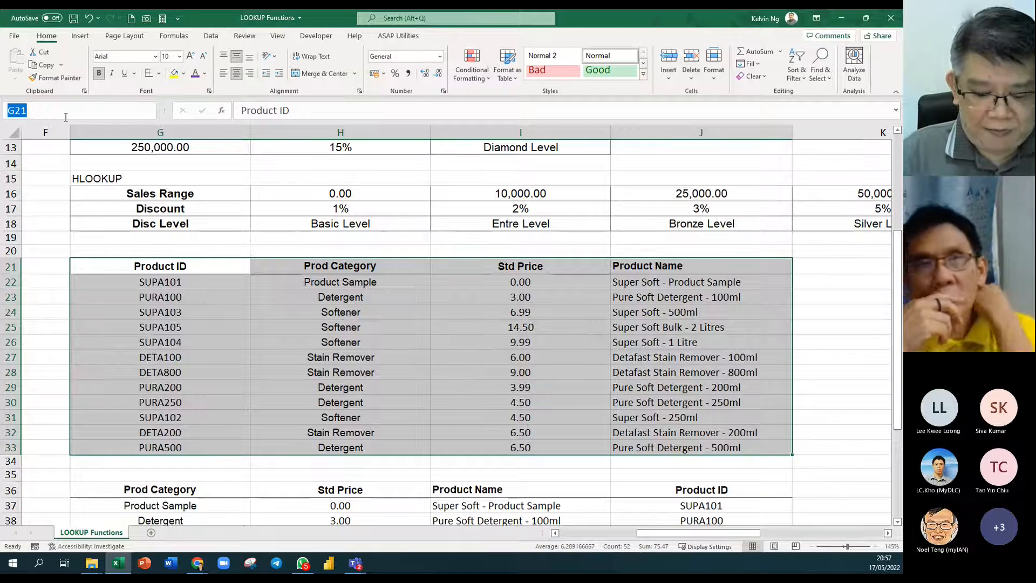
pyautogui.write('pTba;')
pyautogui.press('BackSpace')
pyautogui.press('BackSpace')
pyautogui.press('BackSpace')
pyautogui.write('able')
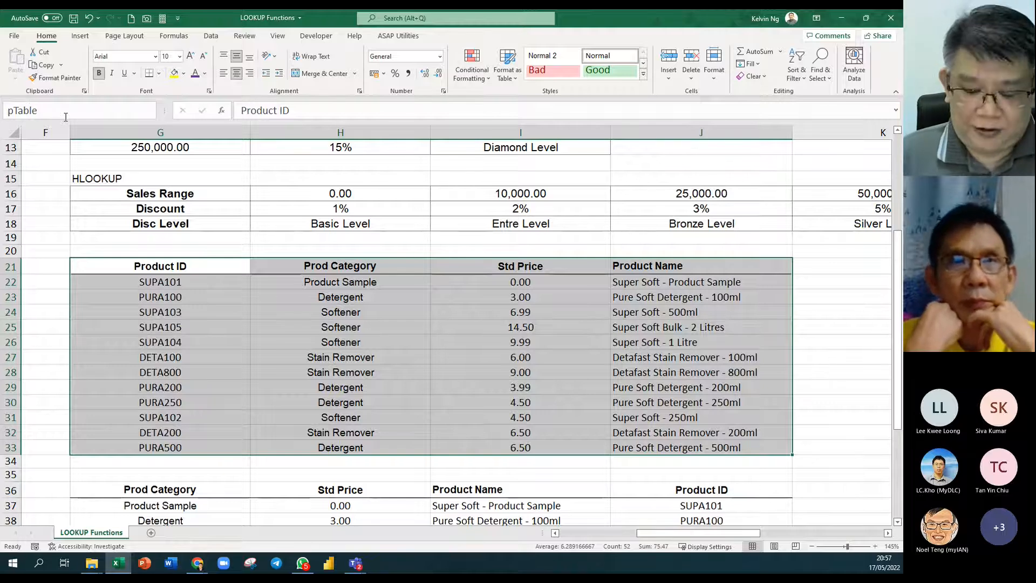
pyautogui.press('Return')
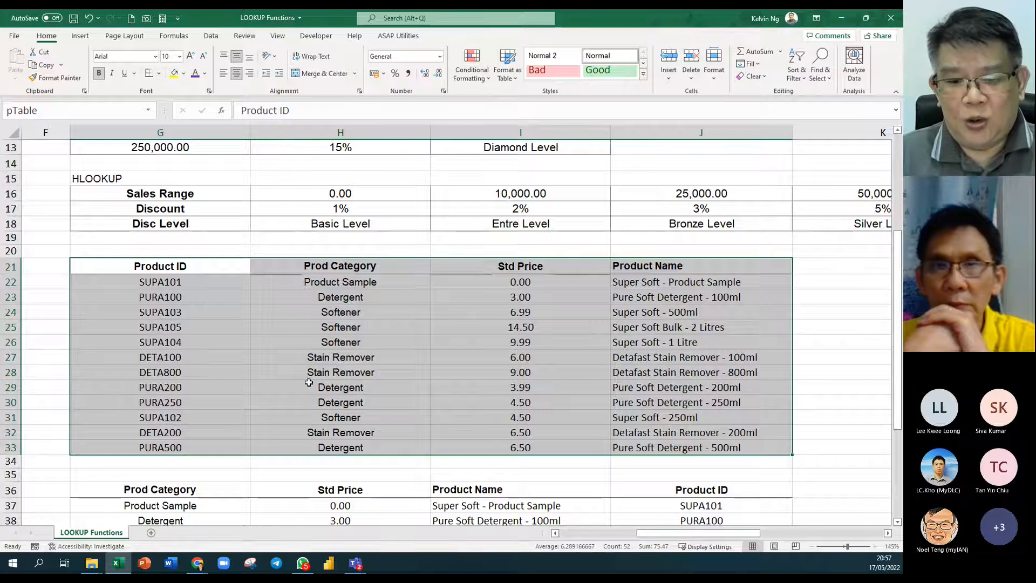
pyautogui.moveTo(656, 539); pyautogui.dragTo(594, 547)
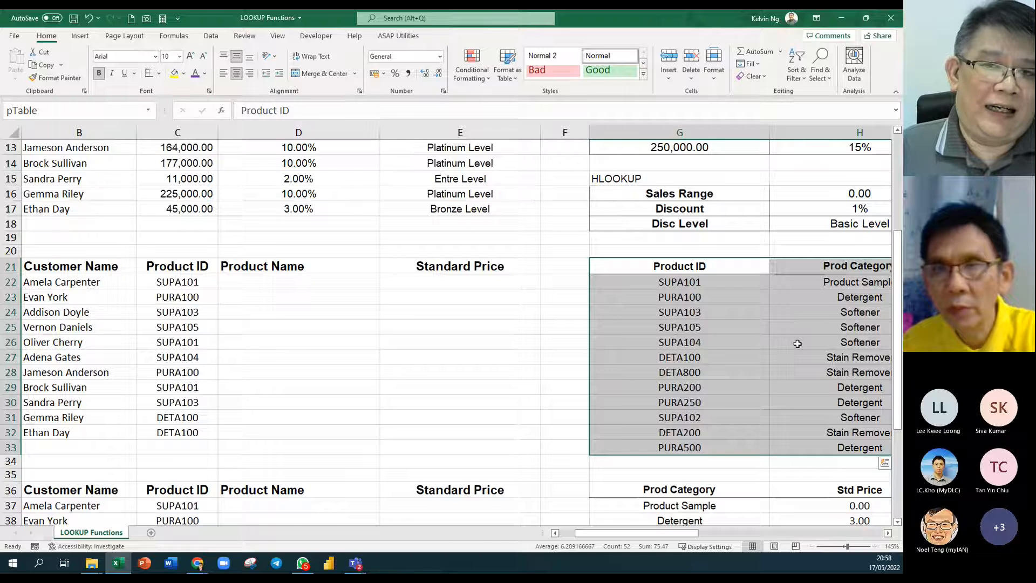
# Start D22's formula as =VLOOKUP($C22,pTable, with the Product ID column anchored.
pyautogui.click(250, 279)
pyautogui.write('=vl')
pyautogui.press('Tab')
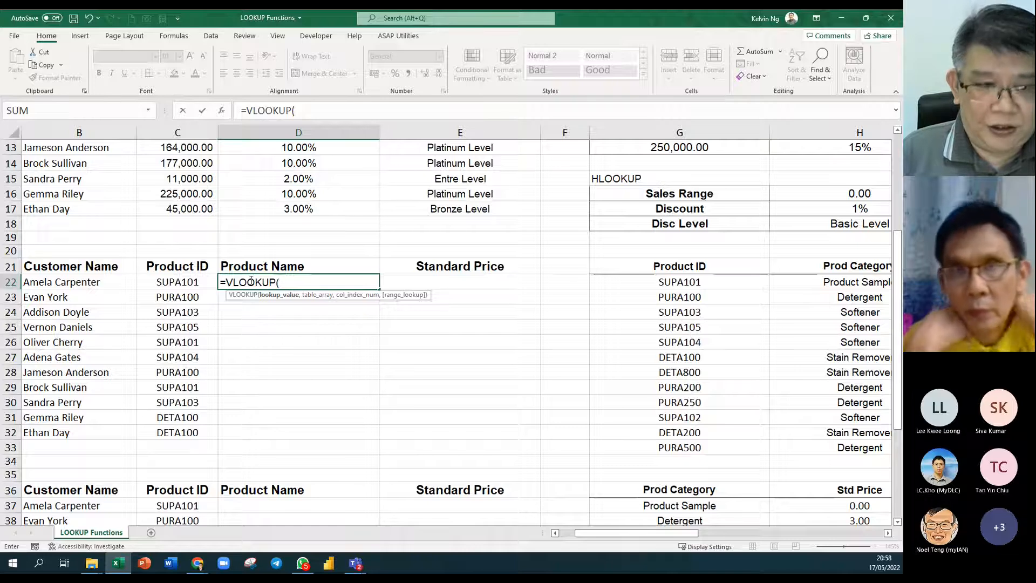
pyautogui.press('Left')
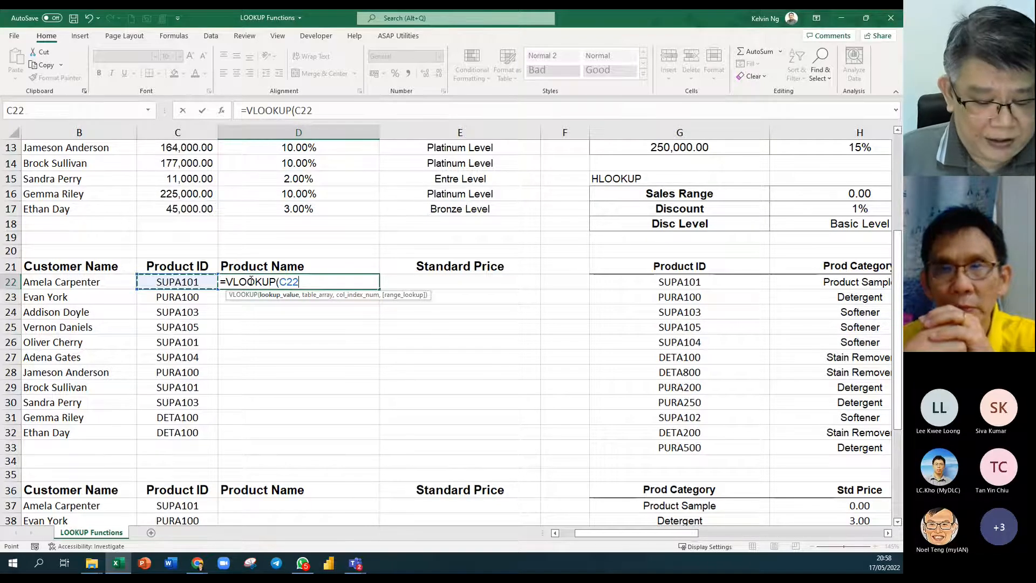
pyautogui.press('F4')
pyautogui.press('F4')
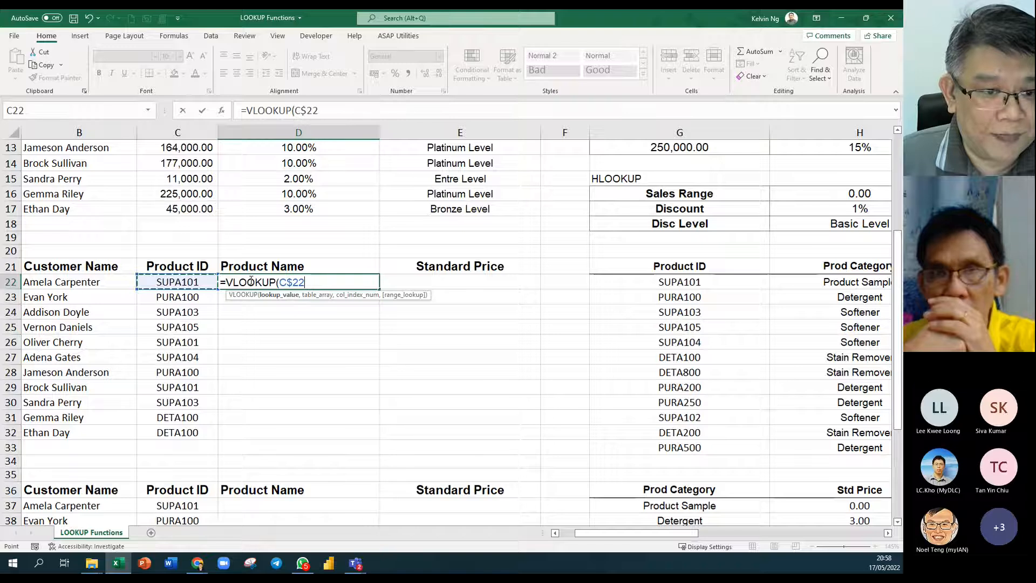
pyautogui.press('F4')
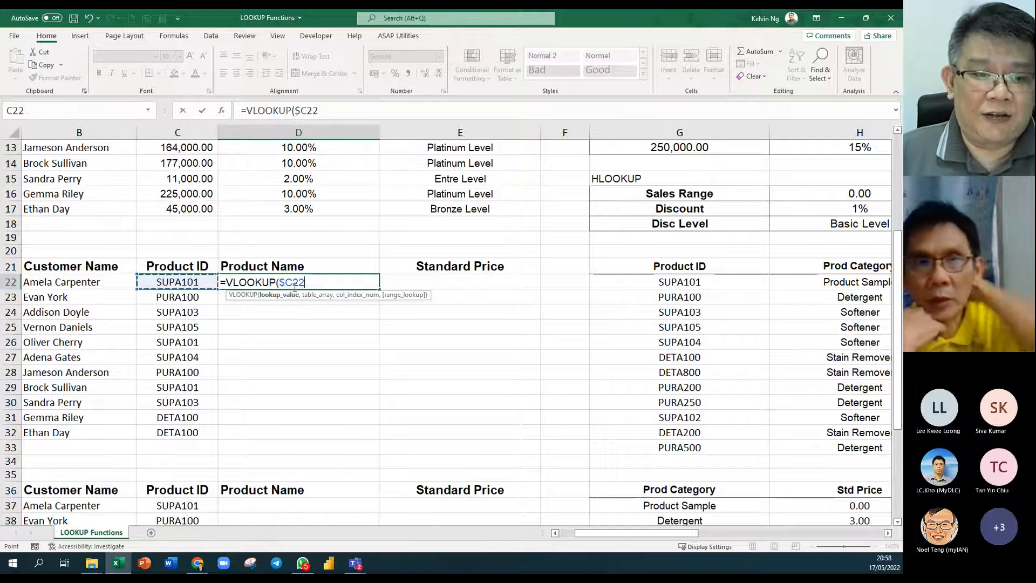
pyautogui.write(',')
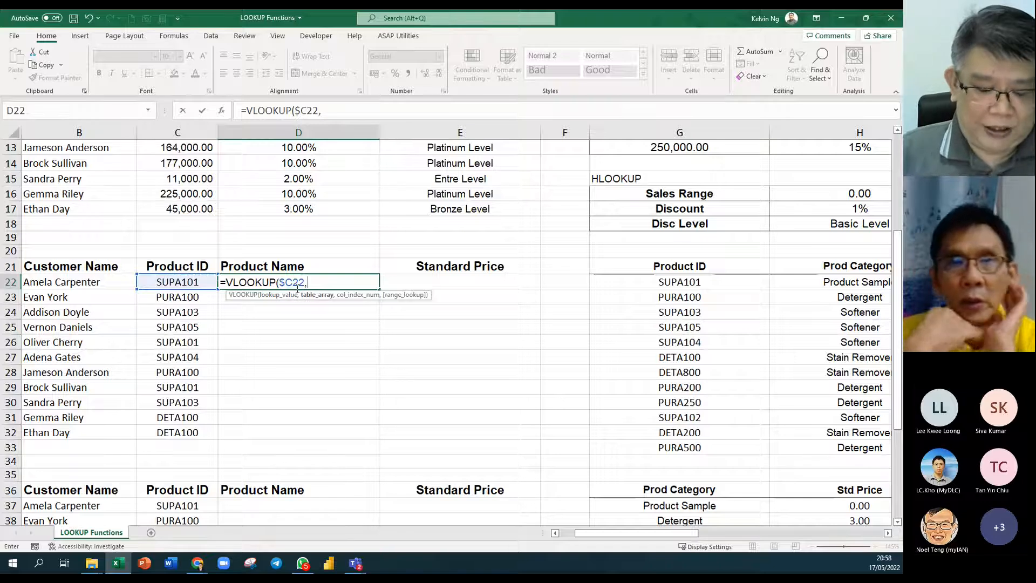
pyautogui.write('pTable')
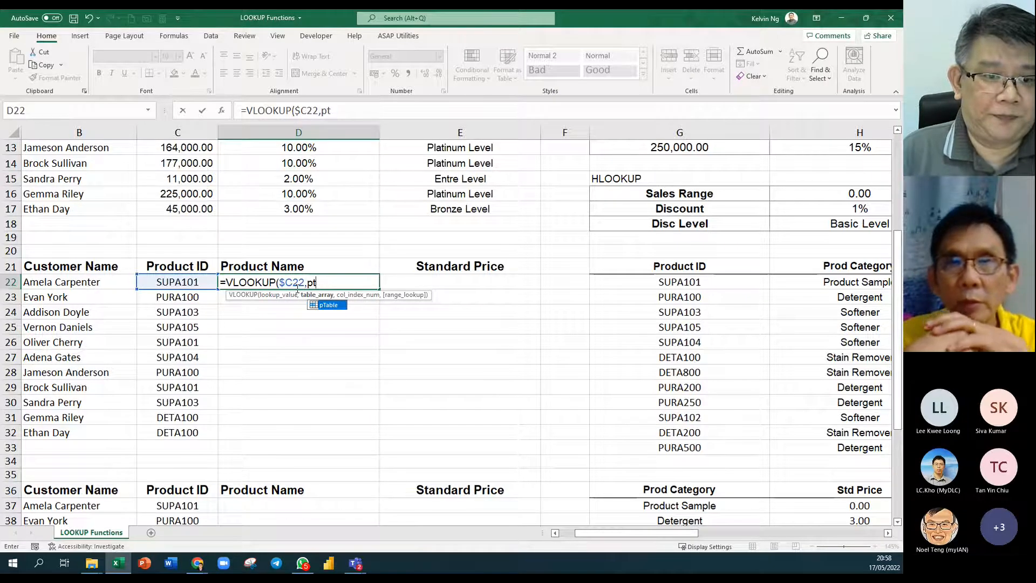
pyautogui.write(',')
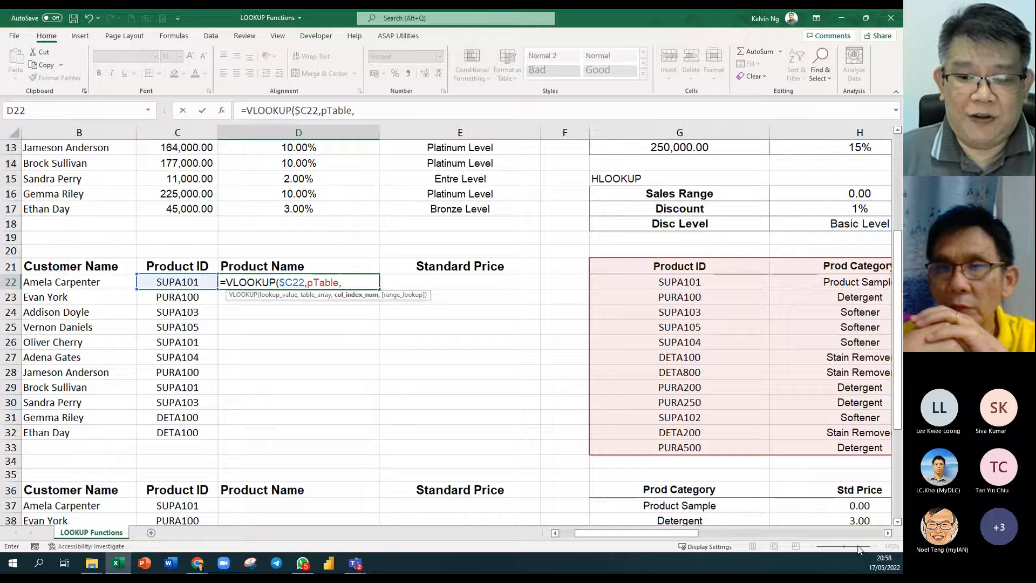
# Finish with column 4 and FALSE exact match, returning Super Soft - Product Sample.
pyautogui.click(890, 534)
pyautogui.click(889, 534)
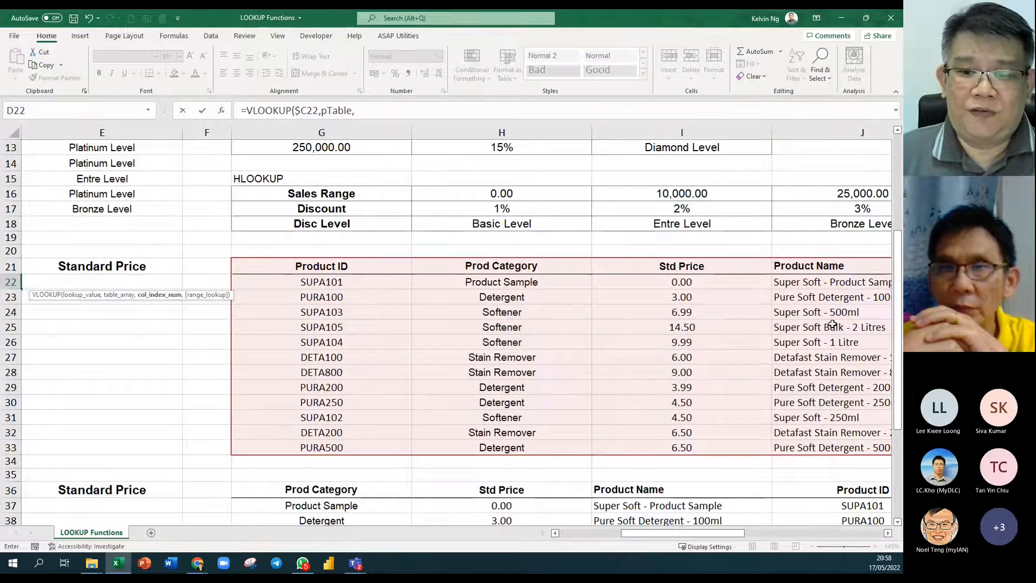
pyautogui.moveTo(629, 534); pyautogui.dragTo(592, 534)
pyautogui.write('4')
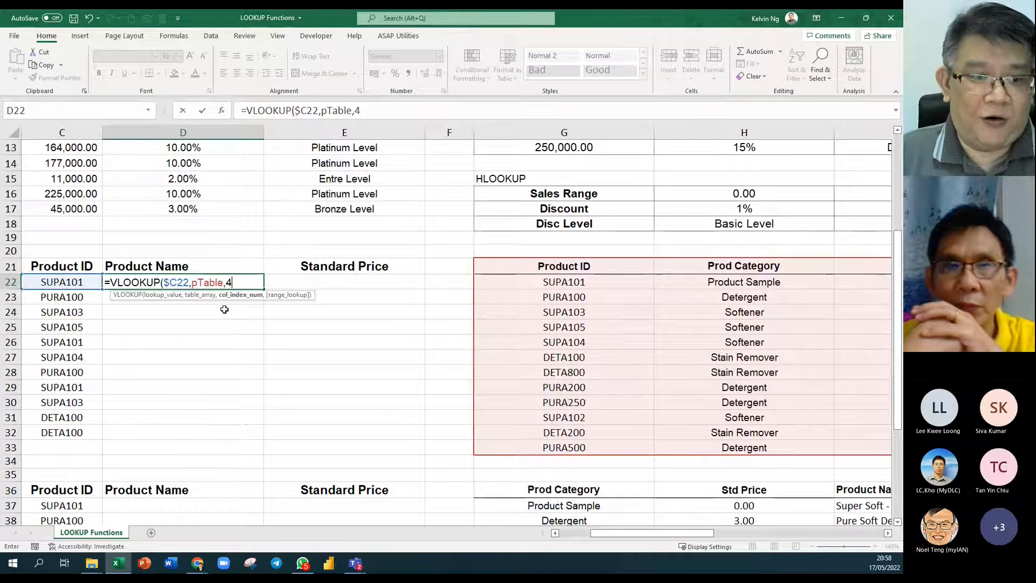
pyautogui.write(',')
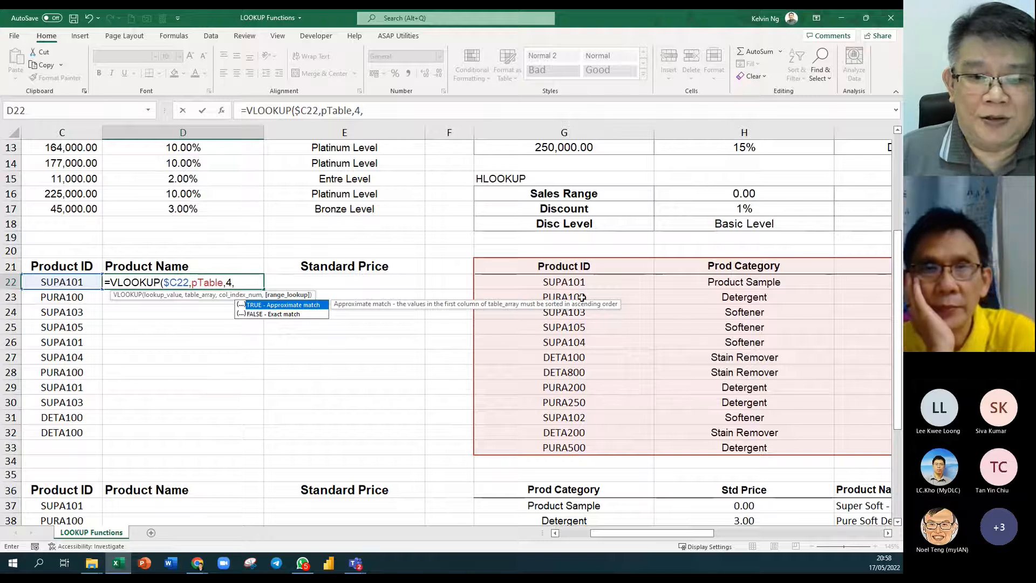
pyautogui.doubleClick(259, 315)
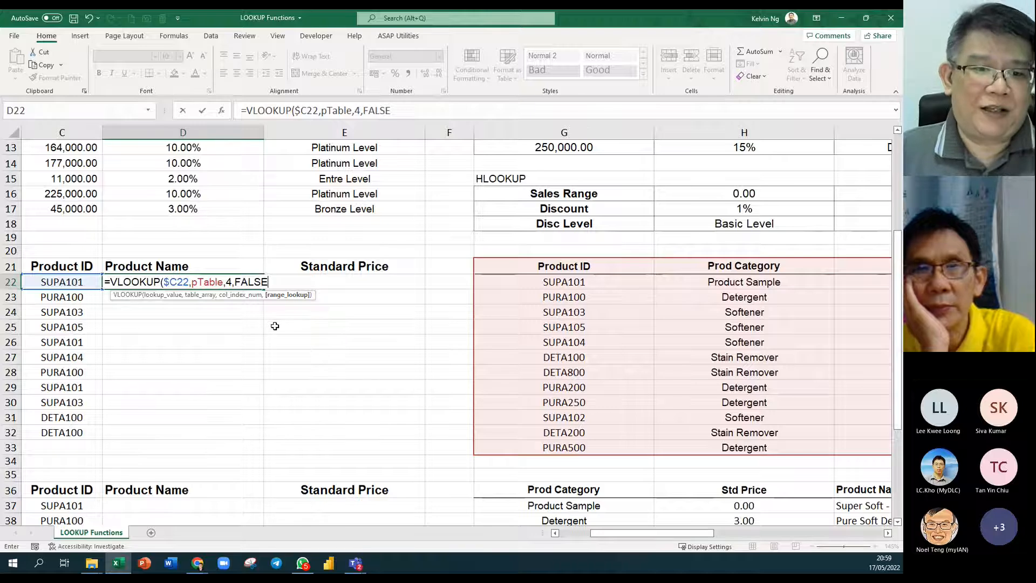
pyautogui.press('Return')
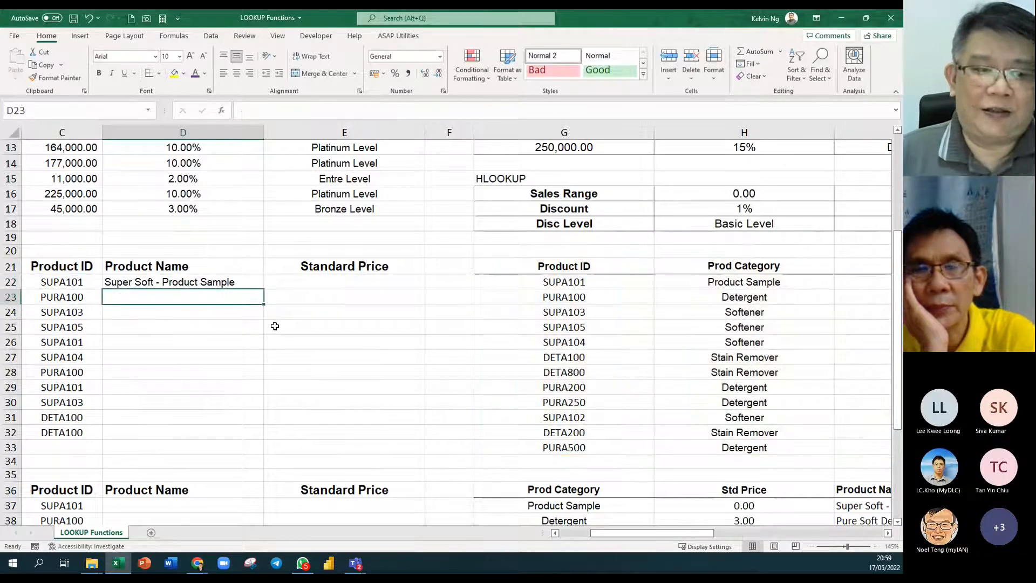
# Change D22's match type to TRUE and fill =VLOOKUP($C22,pTable,4,TRUE) down to D32.
pyautogui.click(249, 285)
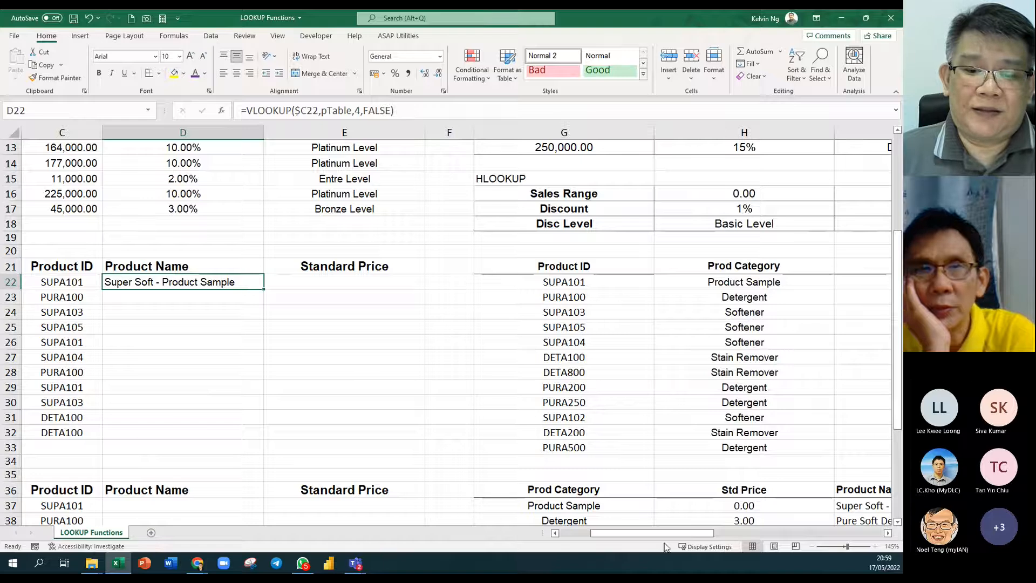
pyautogui.click(556, 533)
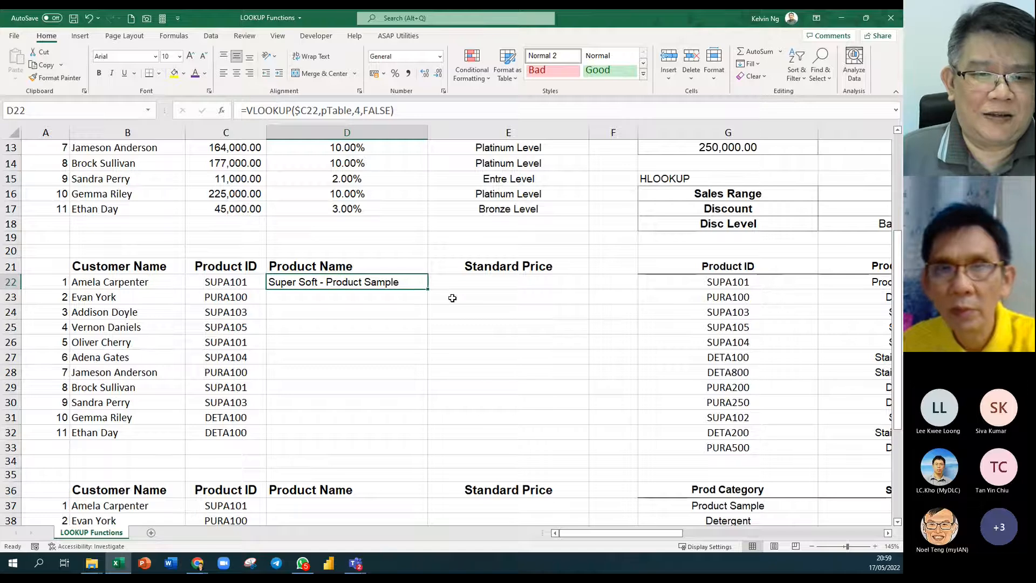
pyautogui.doubleClick(420, 282)
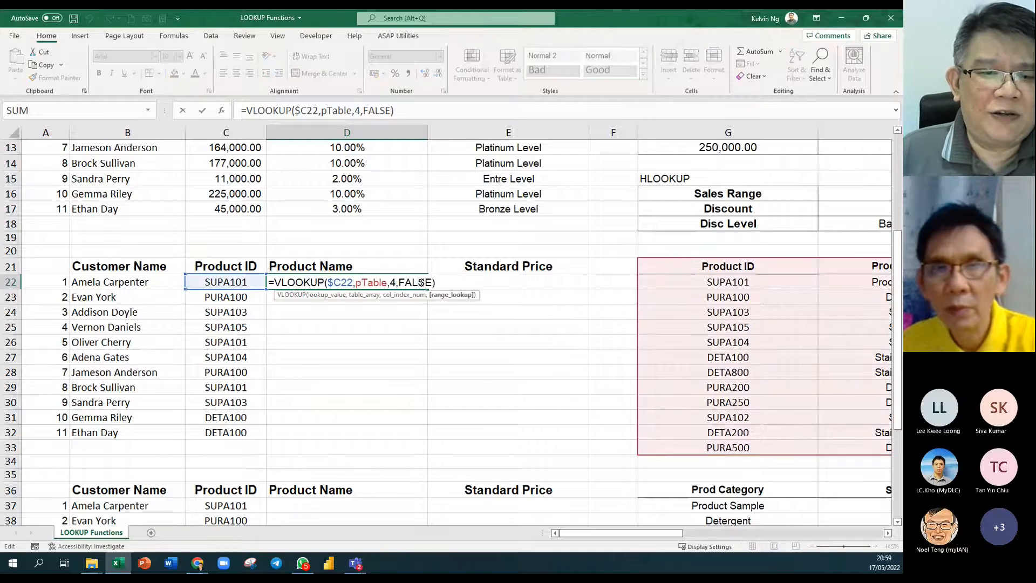
pyautogui.doubleClick(421, 283)
pyautogui.write('true')
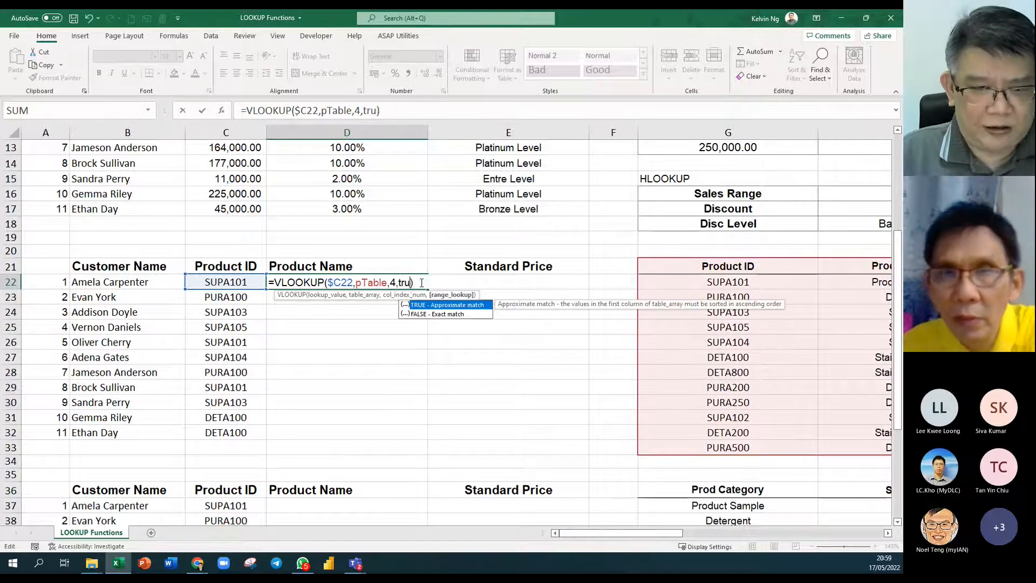
pyautogui.hotkey('ctrl', 'Return')
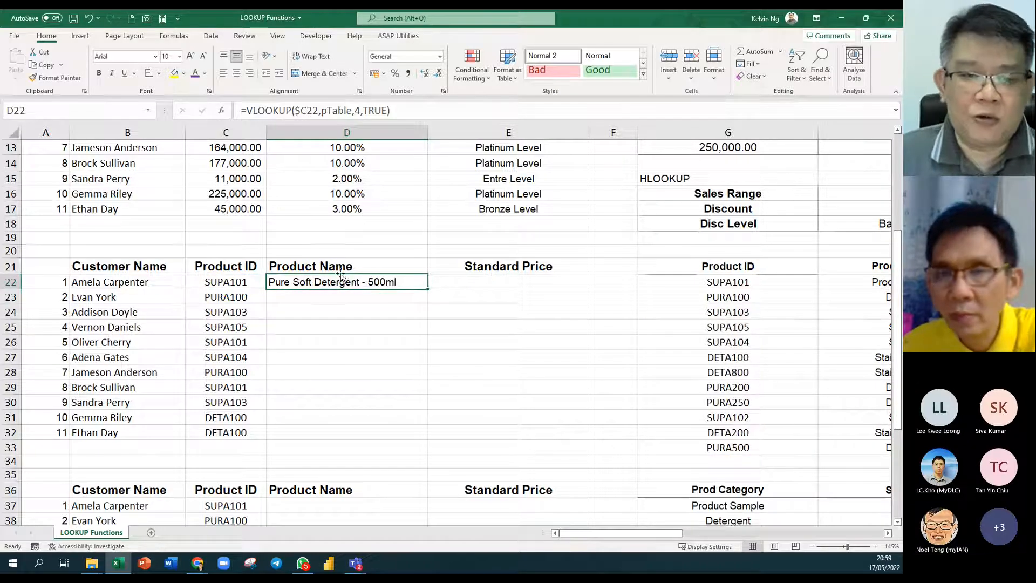
pyautogui.doubleClick(426, 289)
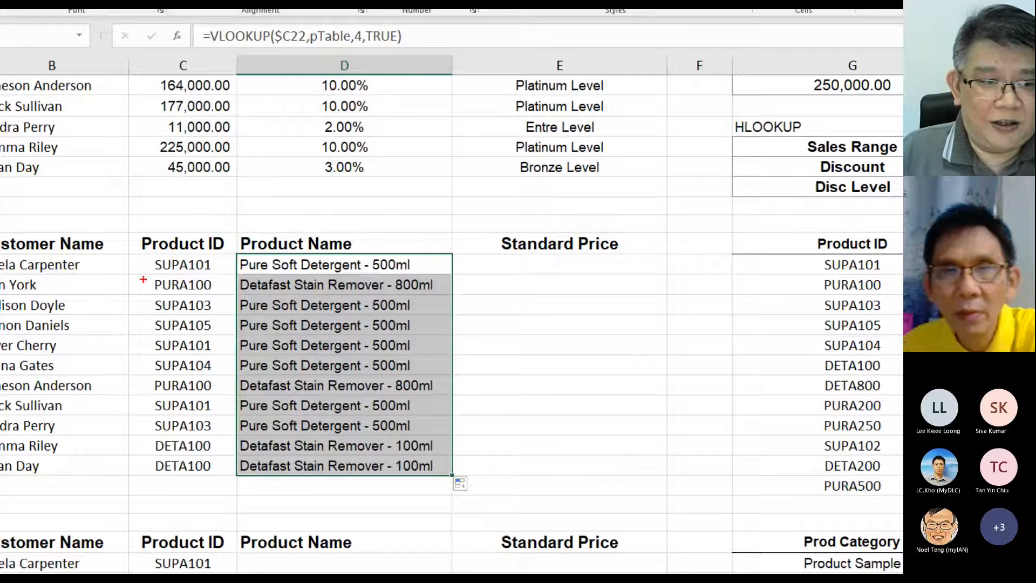
pyautogui.moveTo(144, 275); pyautogui.dragTo(224, 373)
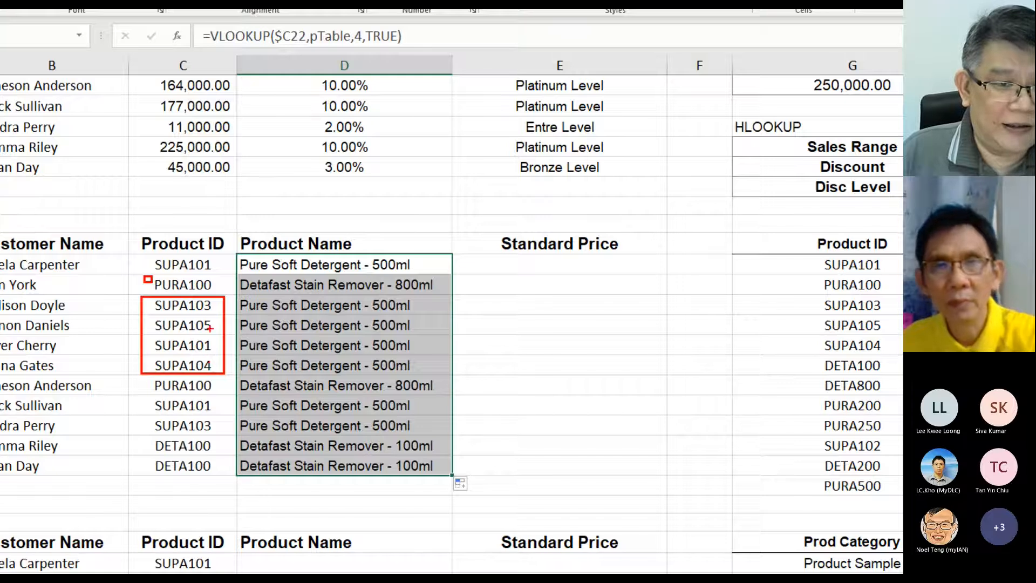
pyautogui.moveTo(426, 296)
pyautogui.mouseDown()
pyautogui.moveTo(289, 369)
pyautogui.moveTo(242, 378)
pyautogui.mouseUp()
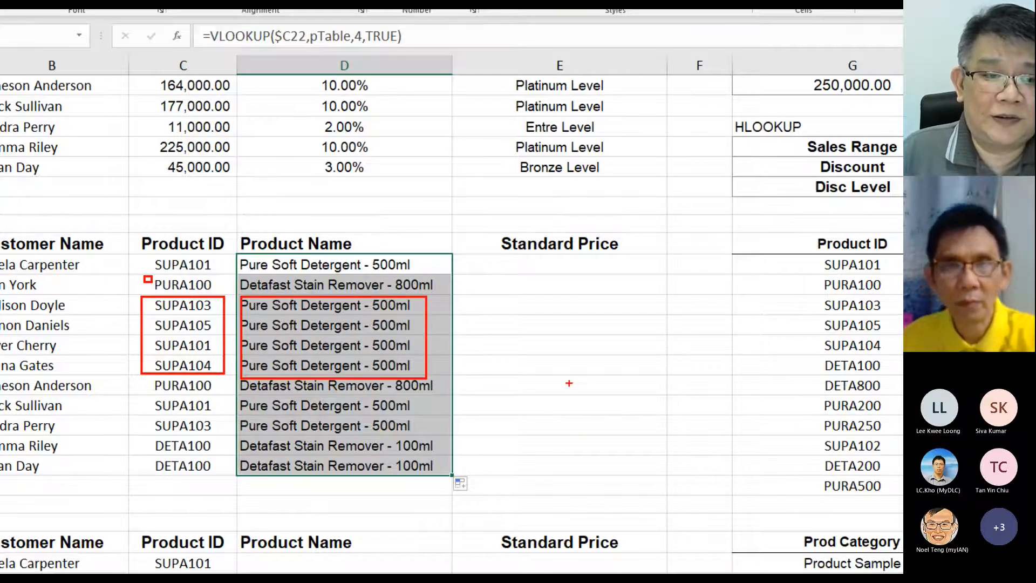
pyautogui.moveTo(422, 255)
pyautogui.mouseDown()
pyautogui.moveTo(223, 259)
pyautogui.moveTo(421, 269)
pyautogui.mouseUp()
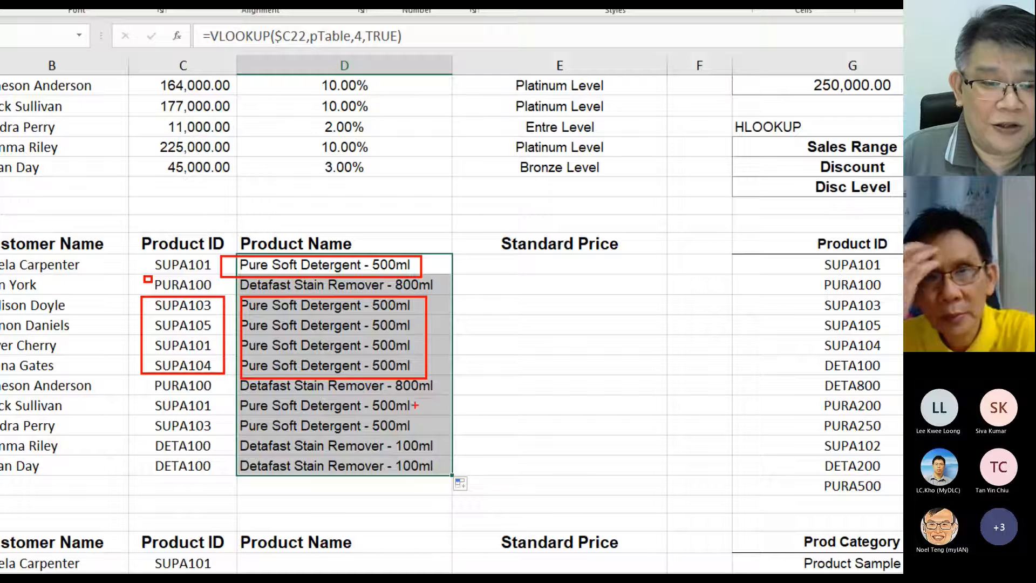
pyautogui.moveTo(419, 399)
pyautogui.mouseDown()
pyautogui.moveTo(367, 417)
pyautogui.moveTo(215, 434)
pyautogui.mouseUp()
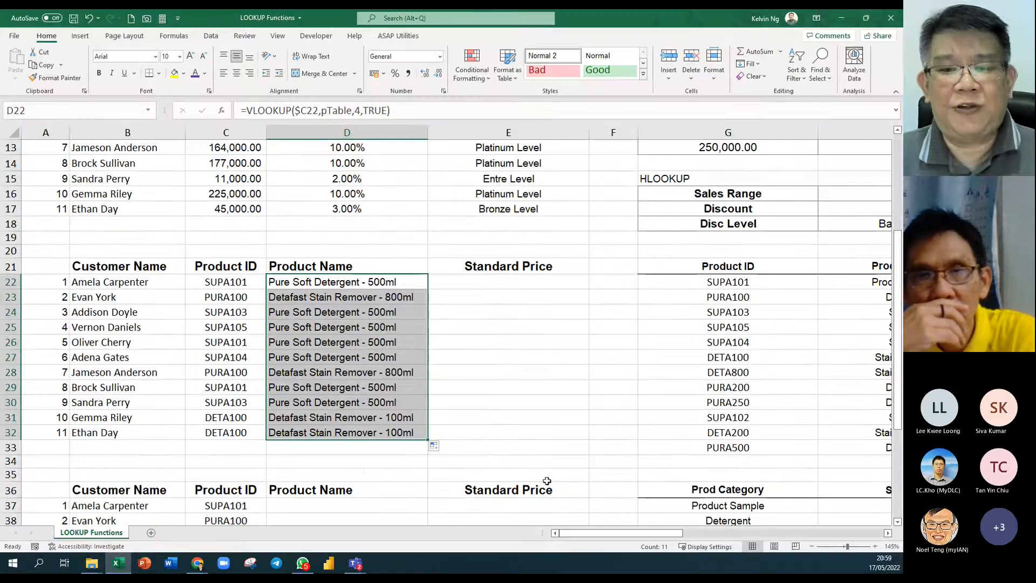
# Select the product table G22:J33 to show its unsorted Product IDs, SUPA101 to PURA500.
pyautogui.scroll(-1, 861, 542)
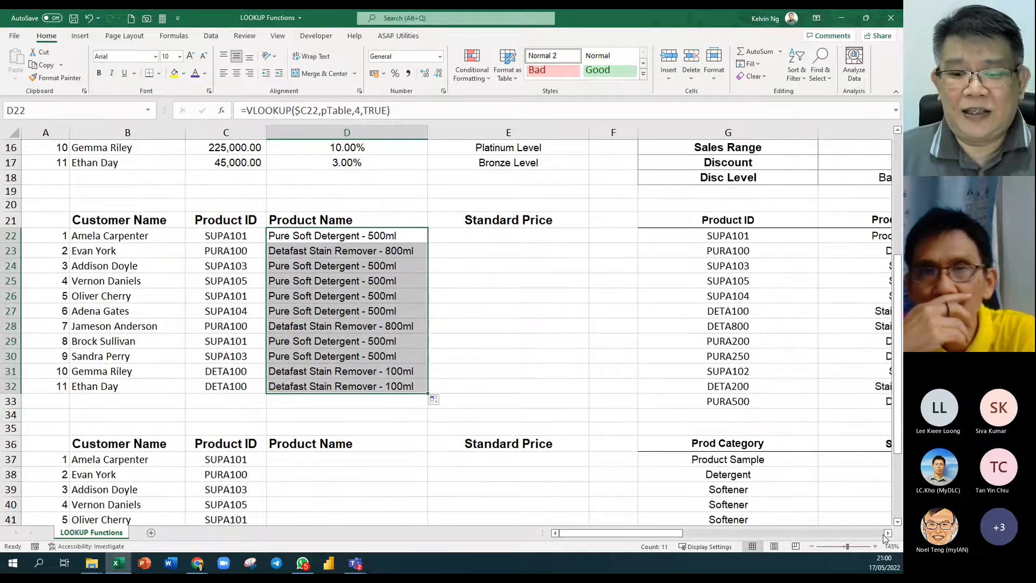
pyautogui.click(889, 533)
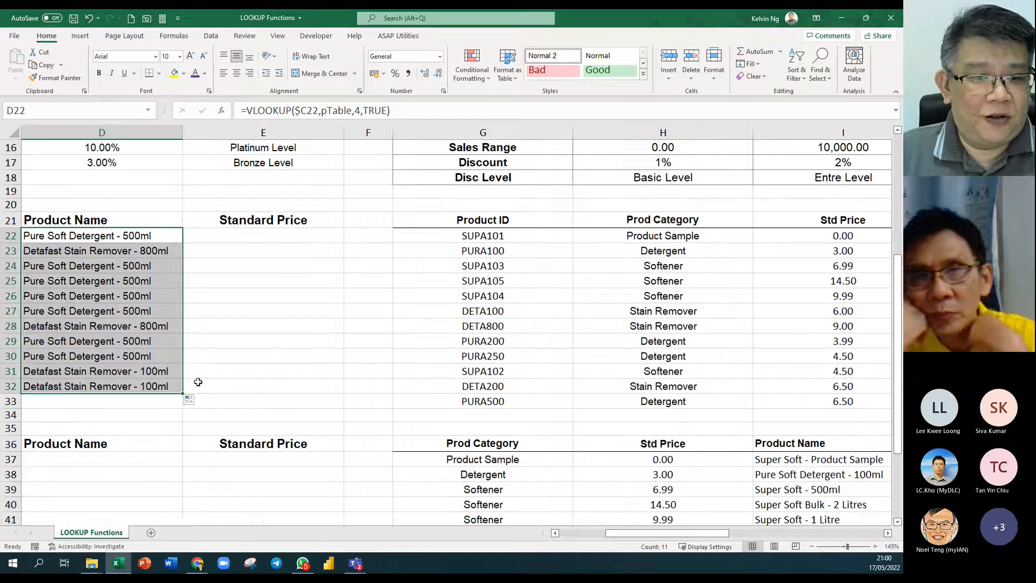
pyautogui.click(555, 533)
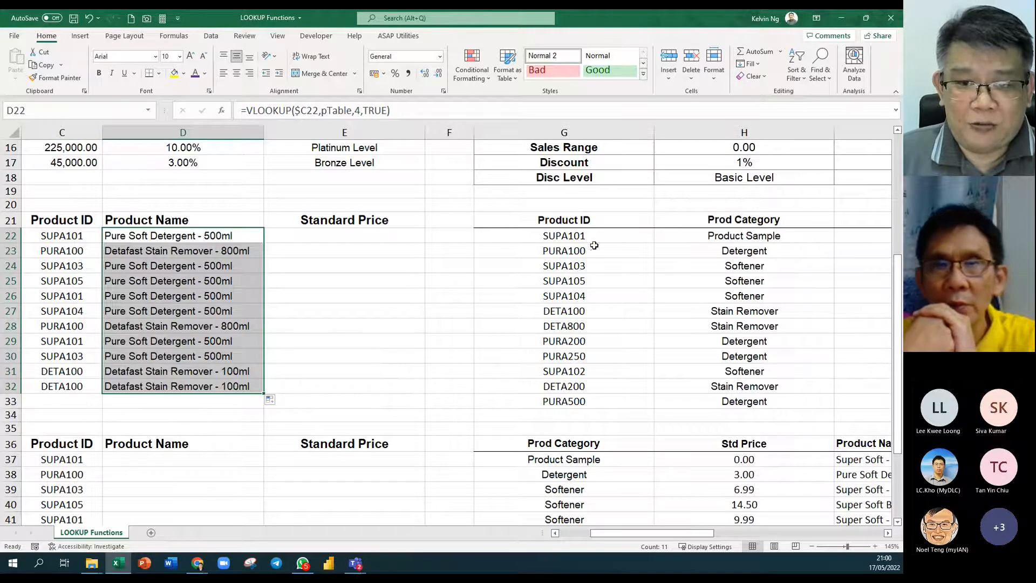
pyautogui.moveTo(703, 533); pyautogui.dragTo(749, 535)
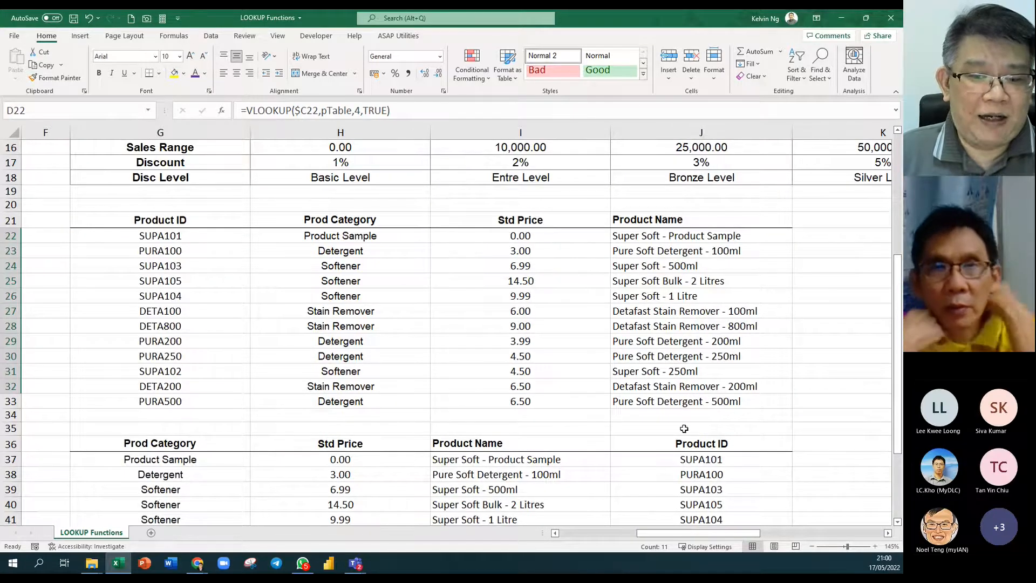
pyautogui.moveTo(665, 533); pyautogui.dragTo(586, 535)
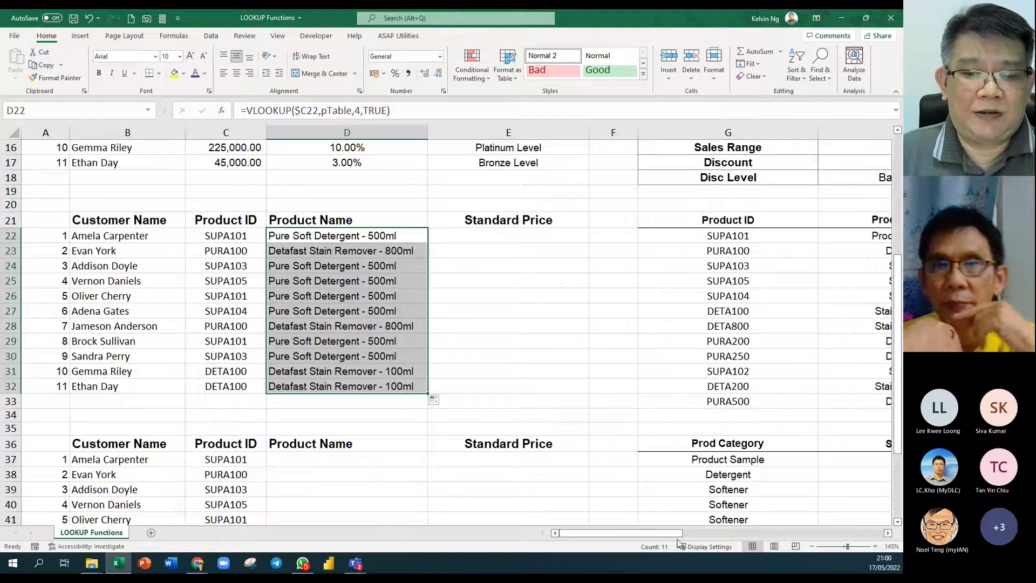
pyautogui.moveTo(664, 533); pyautogui.dragTo(741, 533)
pyautogui.click(722, 402)
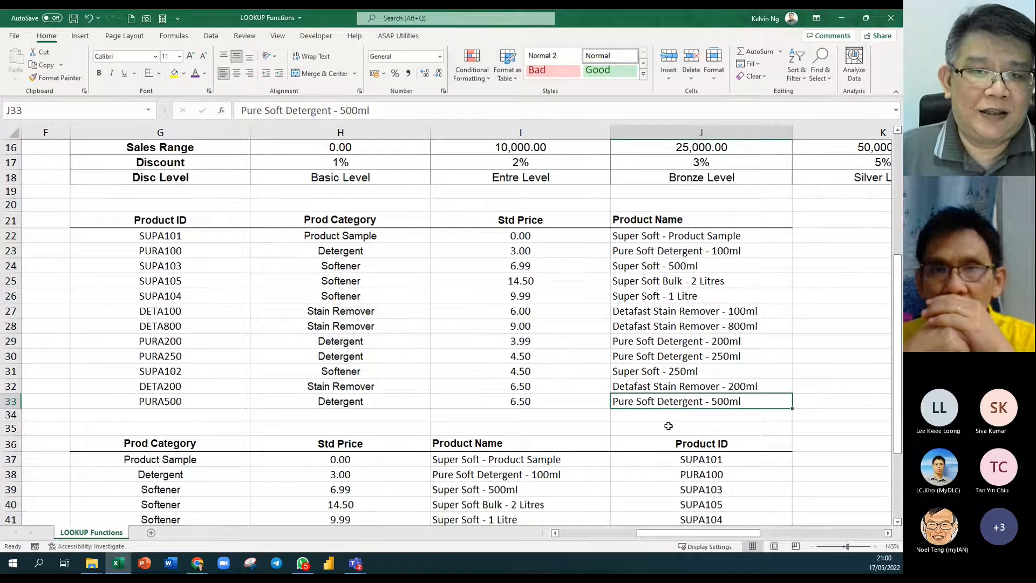
pyautogui.moveTo(209, 233); pyautogui.dragTo(678, 411)
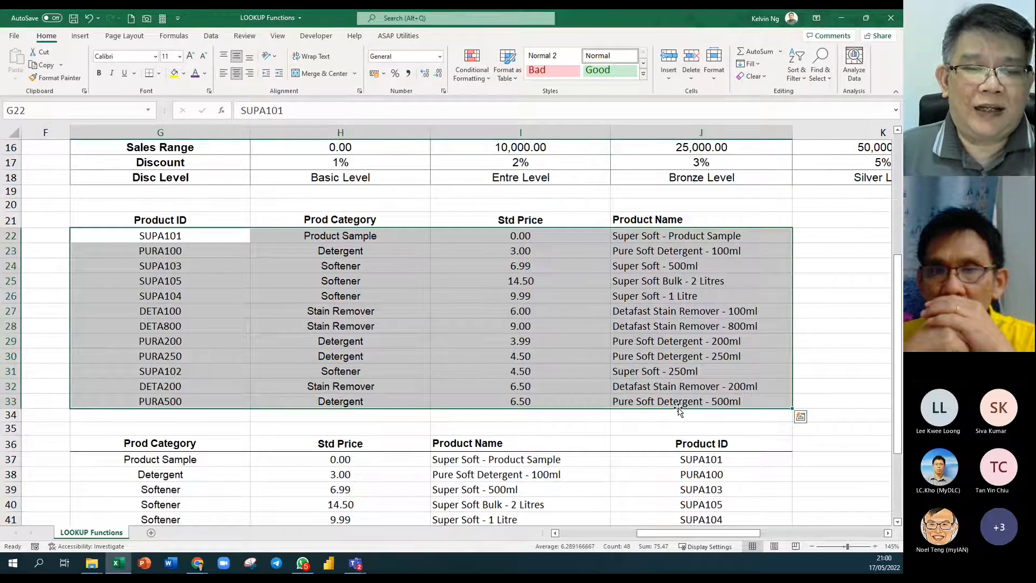
pyautogui.moveTo(656, 536); pyautogui.dragTo(576, 536)
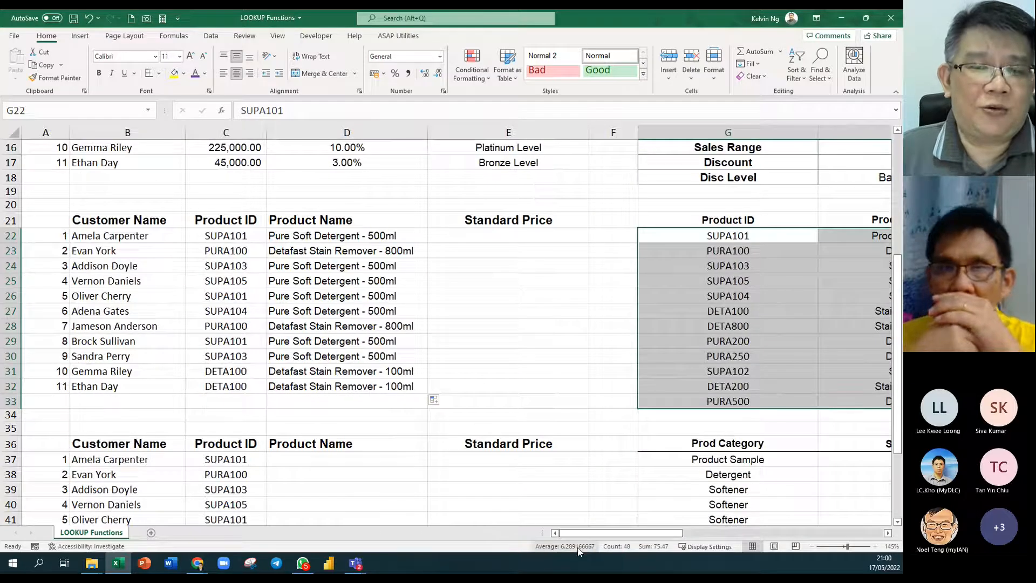
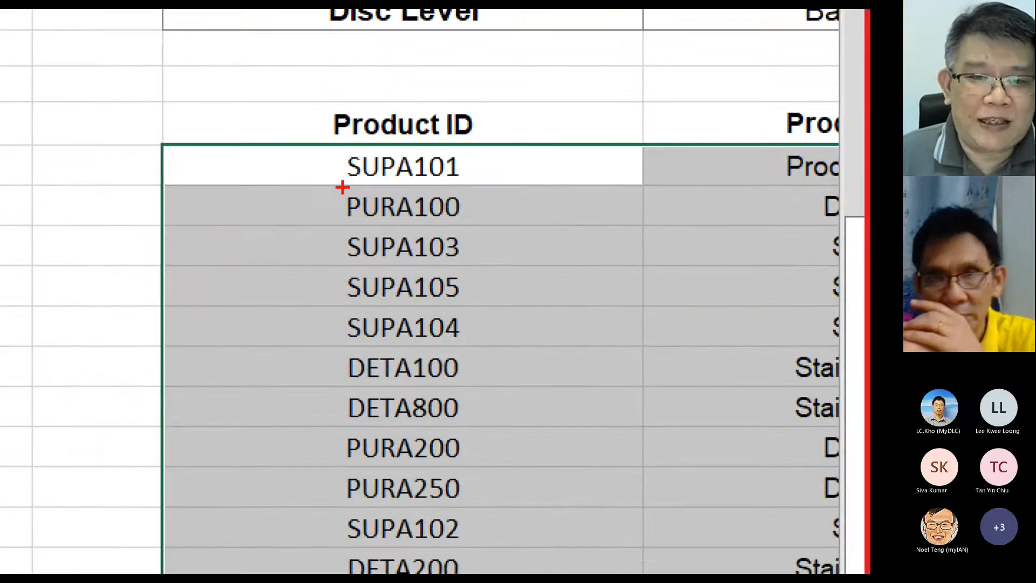
# Change D22's lookup match argument from TRUE to FALSE for an exact match.
pyautogui.moveTo(340, 185); pyautogui.dragTo(495, 185)
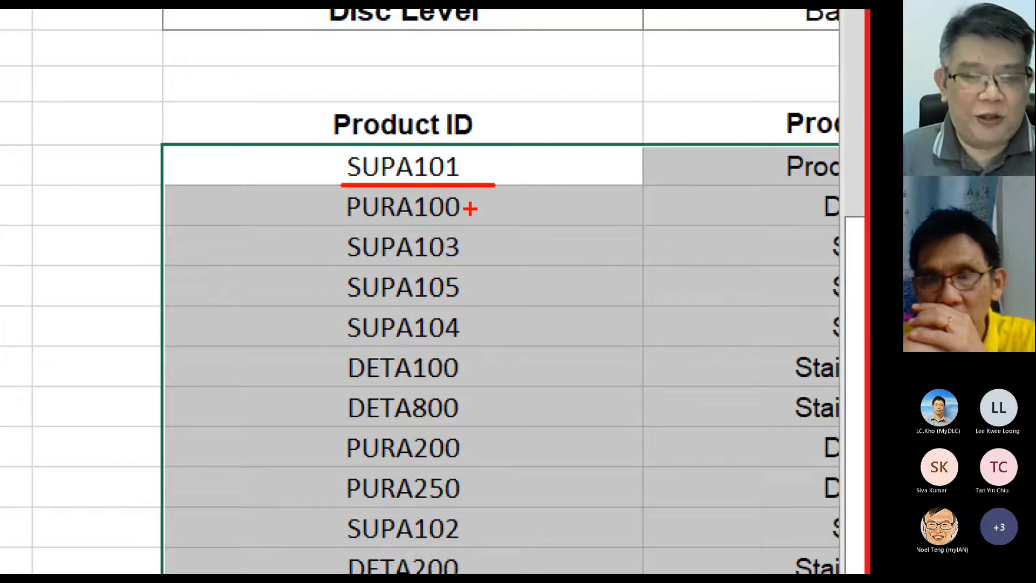
pyautogui.press('Escape')
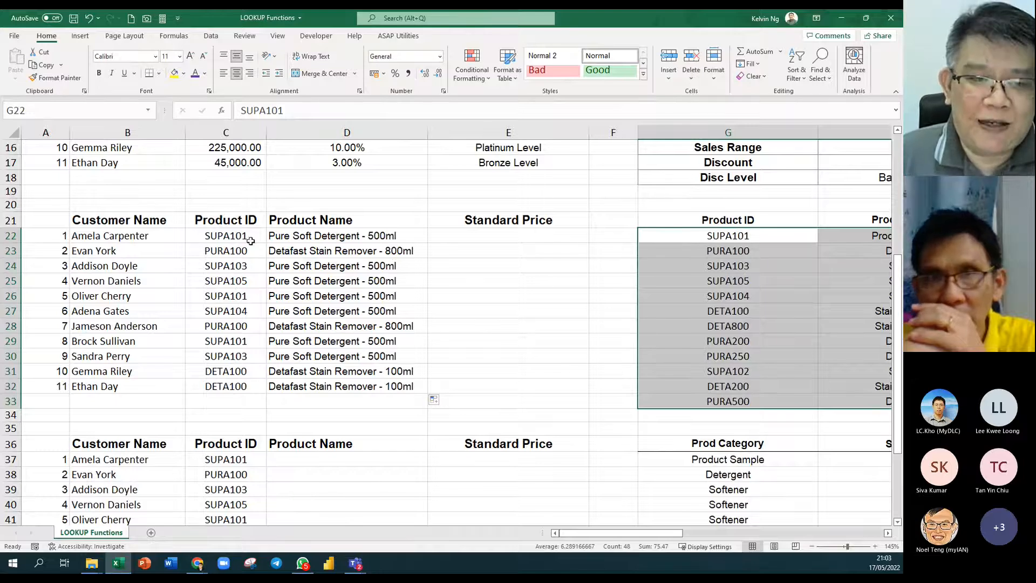
pyautogui.click(235, 238)
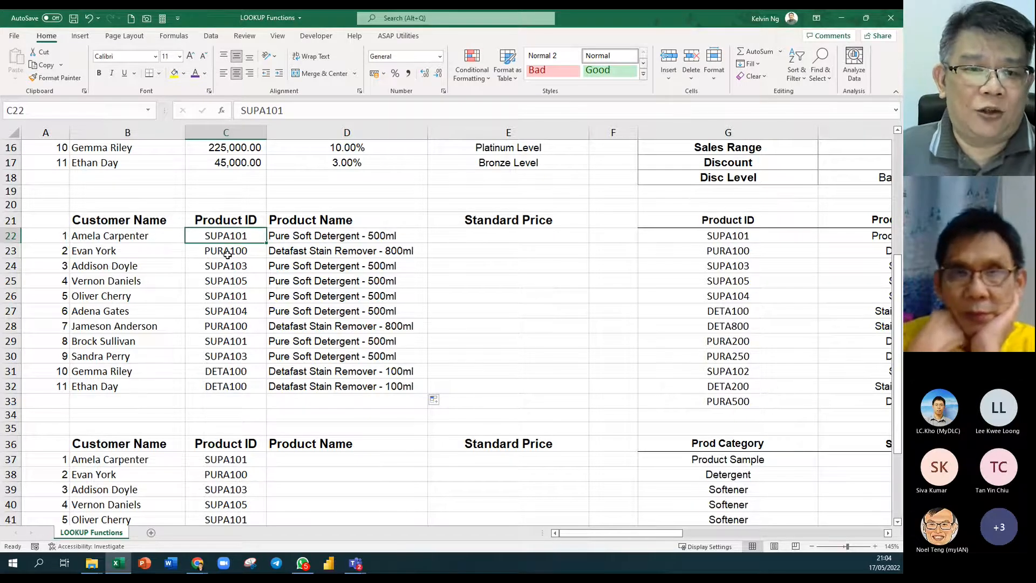
pyautogui.doubleClick(398, 238)
pyautogui.doubleClick(413, 236)
pyautogui.write('fal')
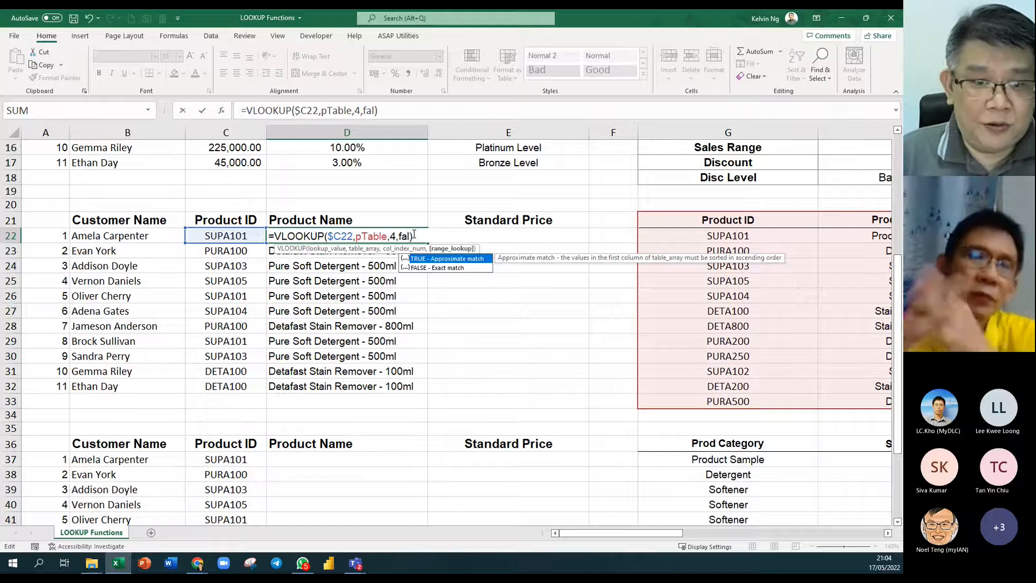
pyautogui.press('Down')
pyautogui.press('Tab')
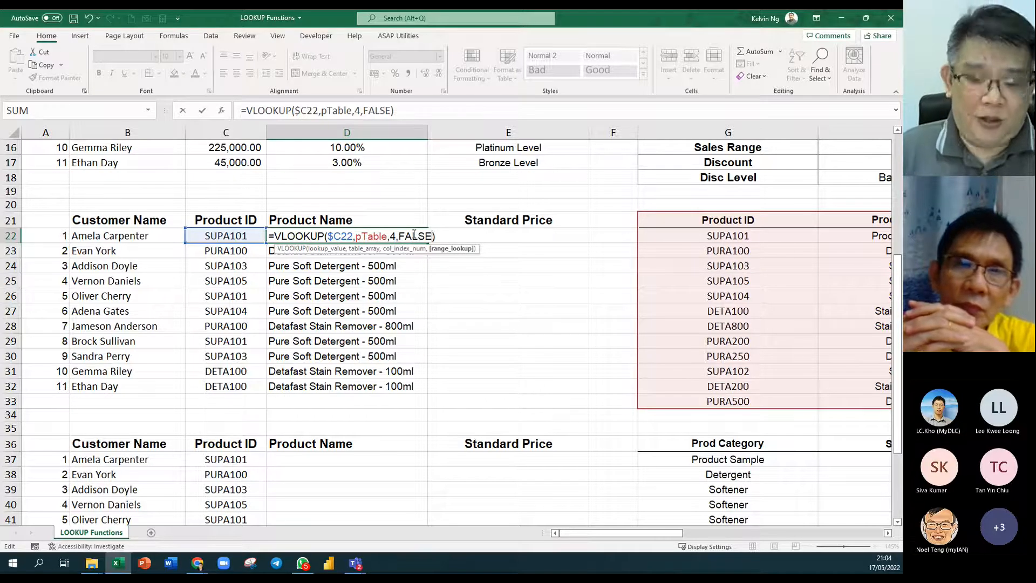
pyautogui.press('Return')
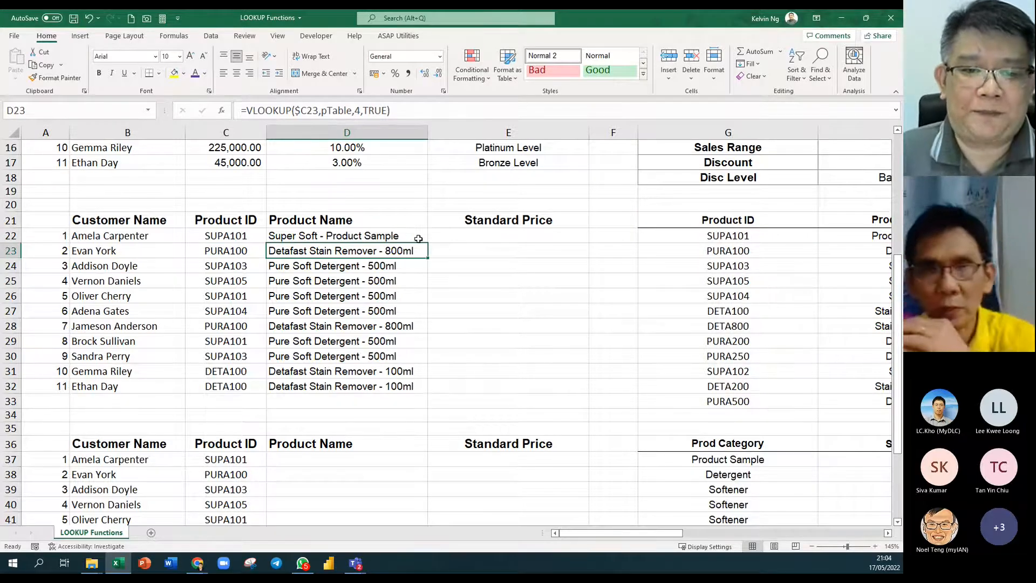
# Fill D22's exact-match formula down to D32, then select the Total Sales values C7:C17.
pyautogui.click(424, 237)
pyautogui.doubleClick(428, 244)
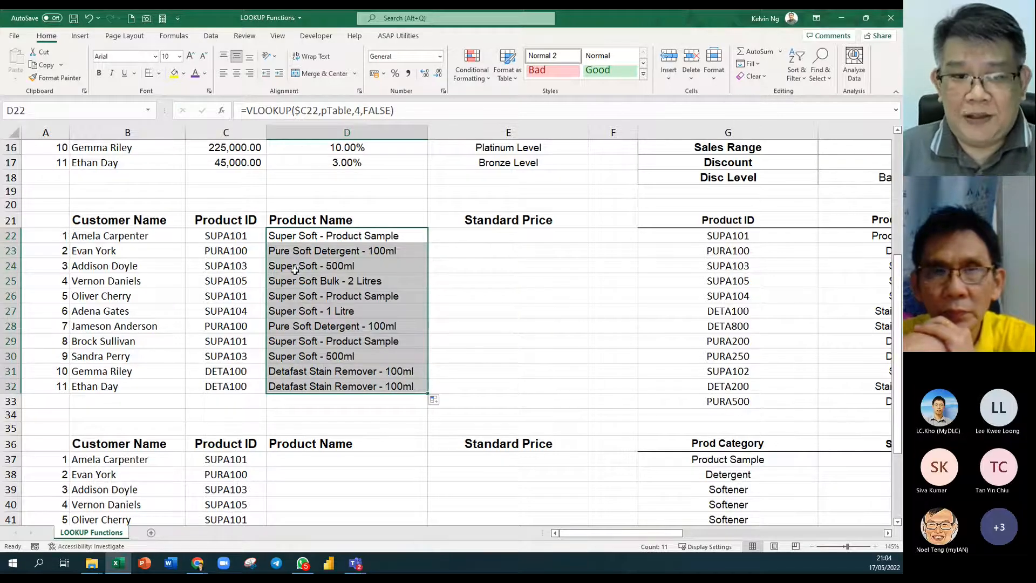
pyautogui.click(246, 239)
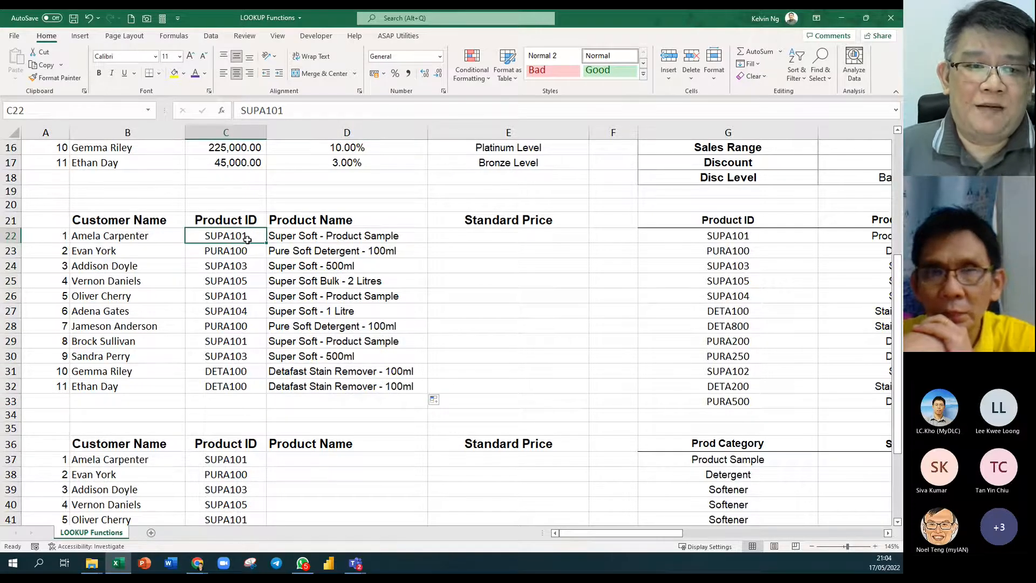
pyautogui.scroll(4, 247, 239)
pyautogui.moveTo(241, 198); pyautogui.dragTo(240, 340)
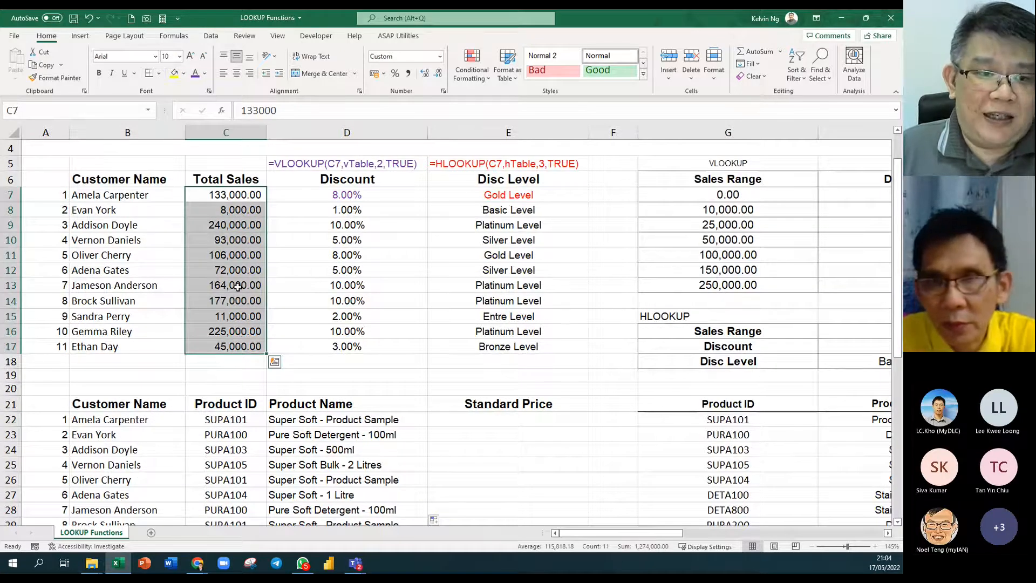
pyautogui.click(246, 195)
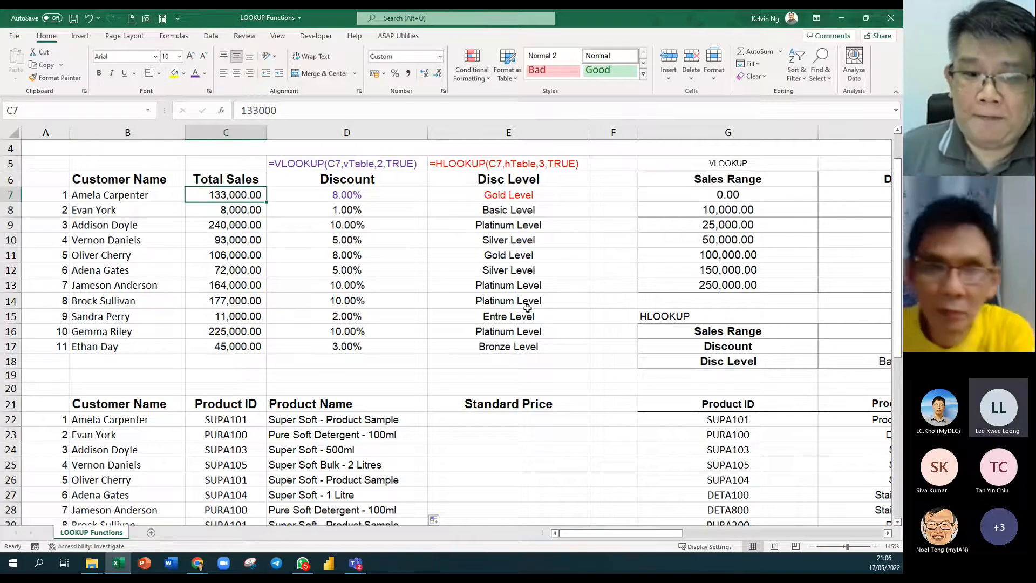
# Copy D22's lookup into E22 with column index 3 and fill it down to E32.
pyautogui.click(424, 424)
pyautogui.moveTo(425, 426); pyautogui.dragTo(556, 420)
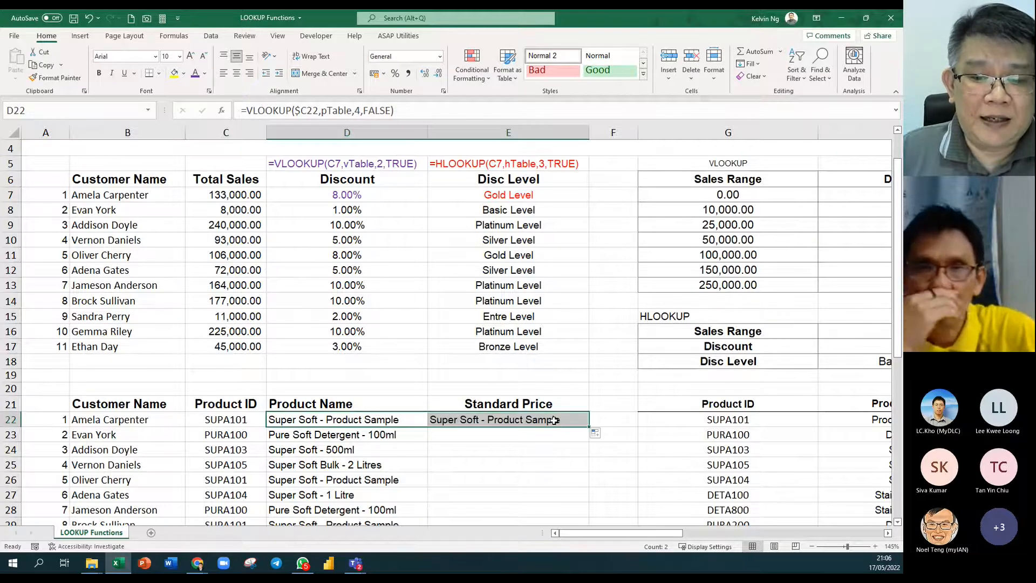
pyautogui.doubleClick(555, 419)
pyautogui.click(556, 420)
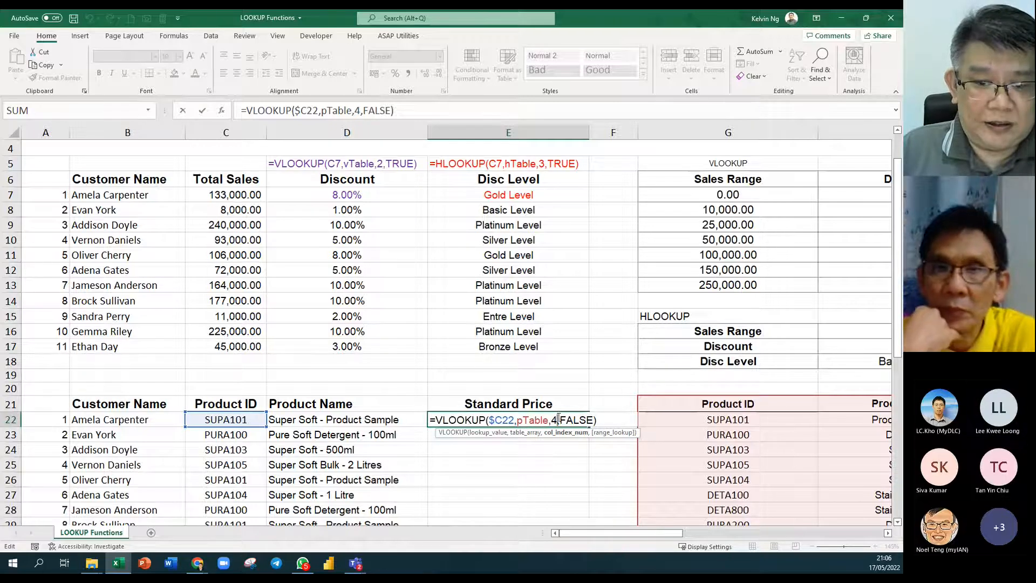
pyautogui.click(888, 533)
pyautogui.click(888, 533)
pyautogui.click(888, 533)
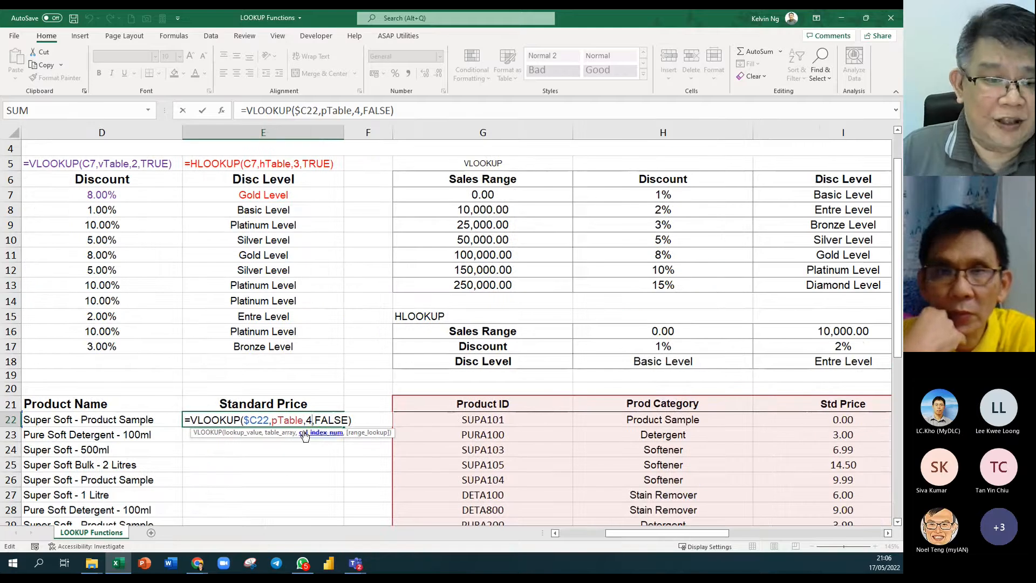
pyautogui.press('BackSpace')
pyautogui.write('3')
pyautogui.press('Return')
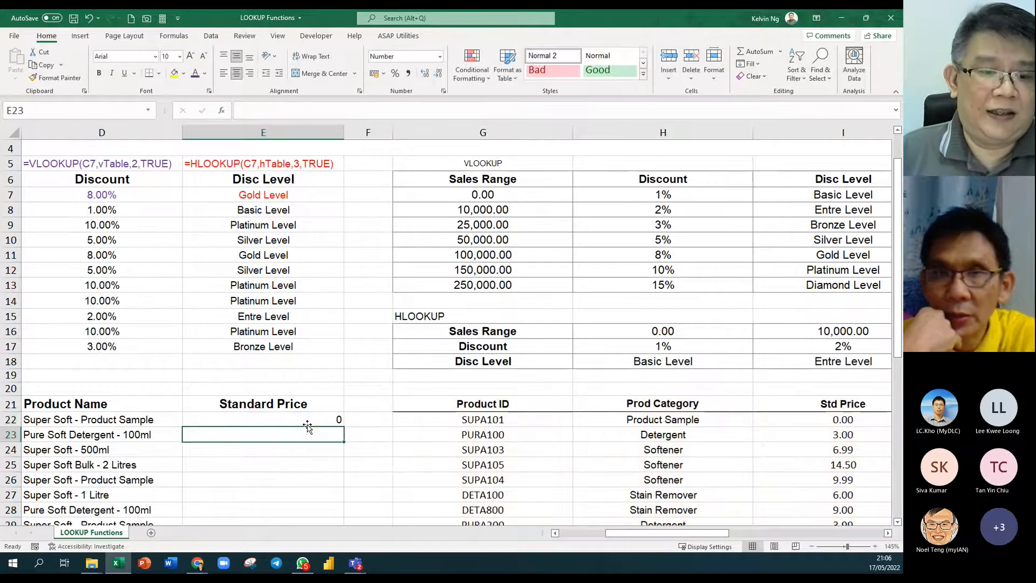
pyautogui.click(310, 421)
pyautogui.doubleClick(343, 427)
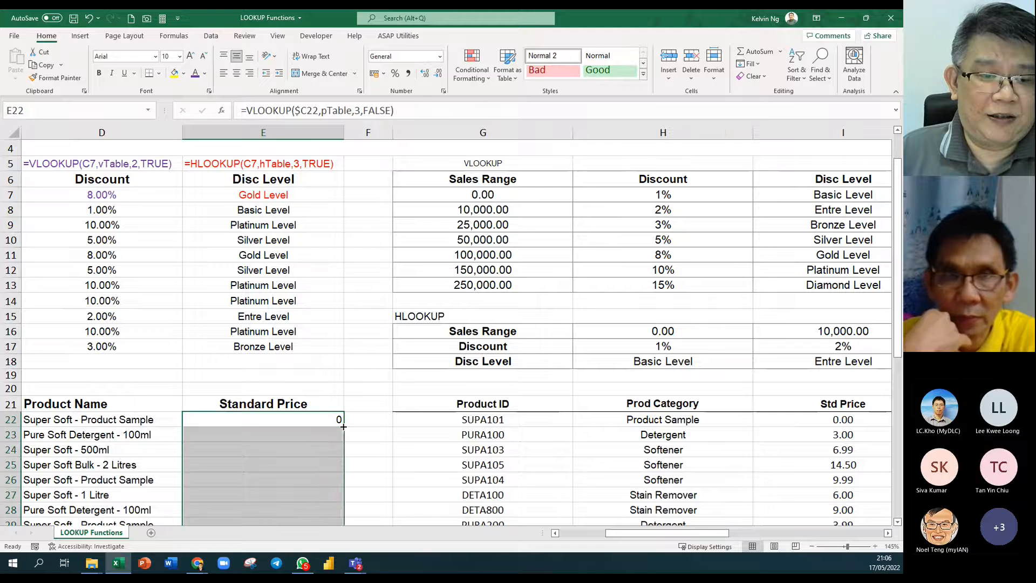
# Centre the Standard Price values and format them as Number with 2 decimals and thousands separator.
pyautogui.scroll(-3, 266, 448)
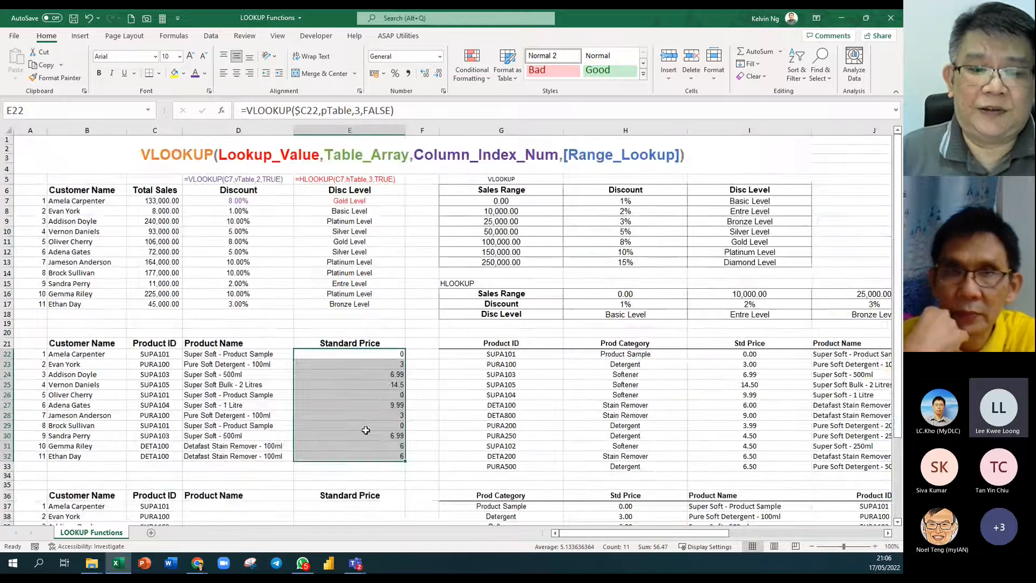
pyautogui.click(236, 73)
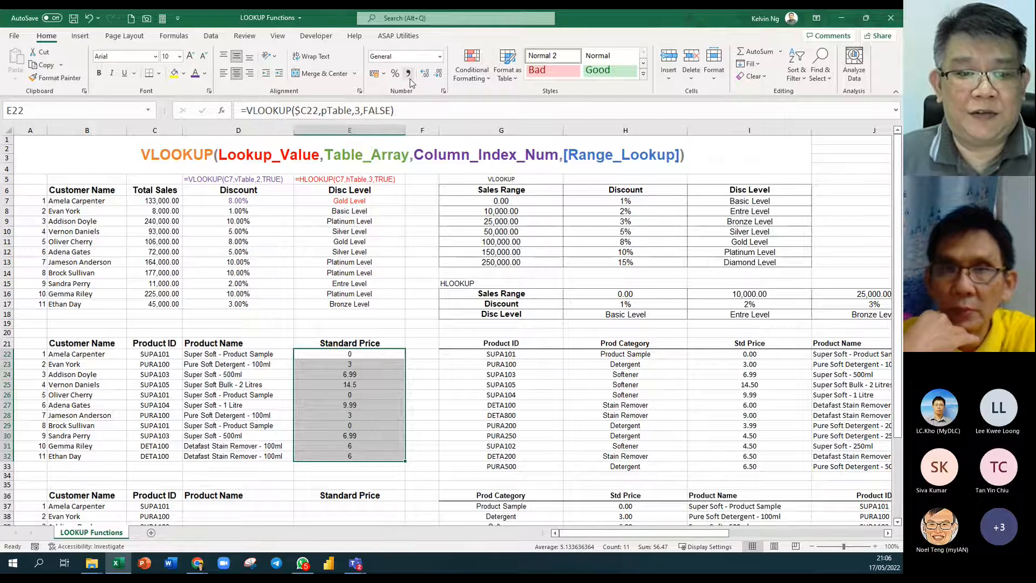
pyautogui.click(444, 91)
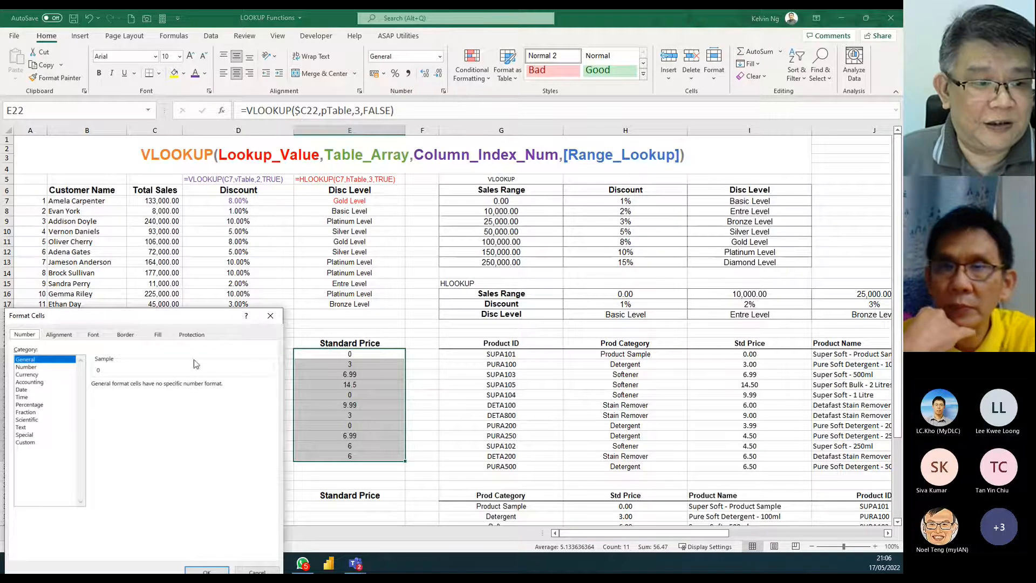
pyautogui.click(35, 368)
pyautogui.click(106, 399)
pyautogui.moveTo(210, 322); pyautogui.dragTo(262, 231)
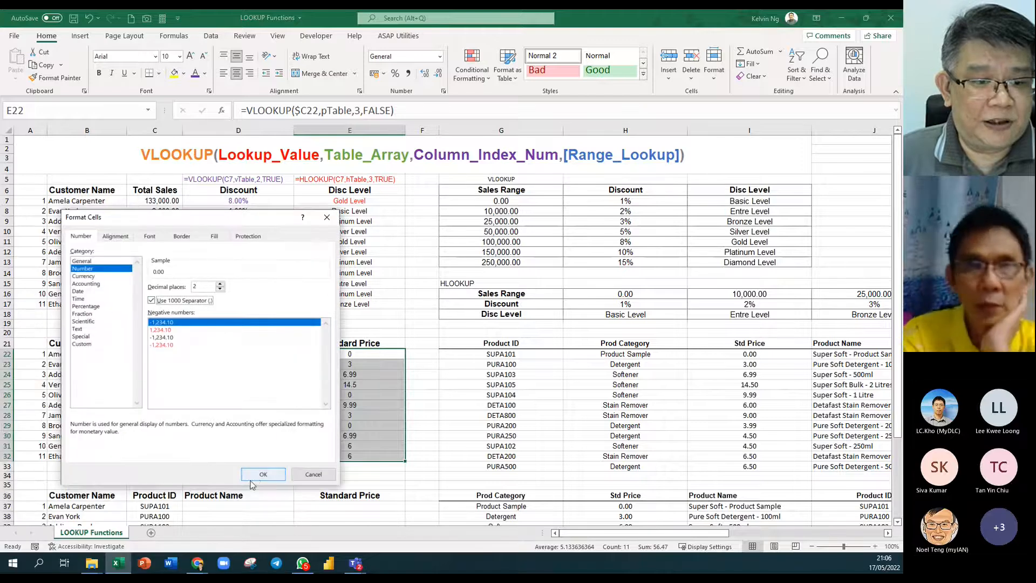
pyautogui.click(257, 480)
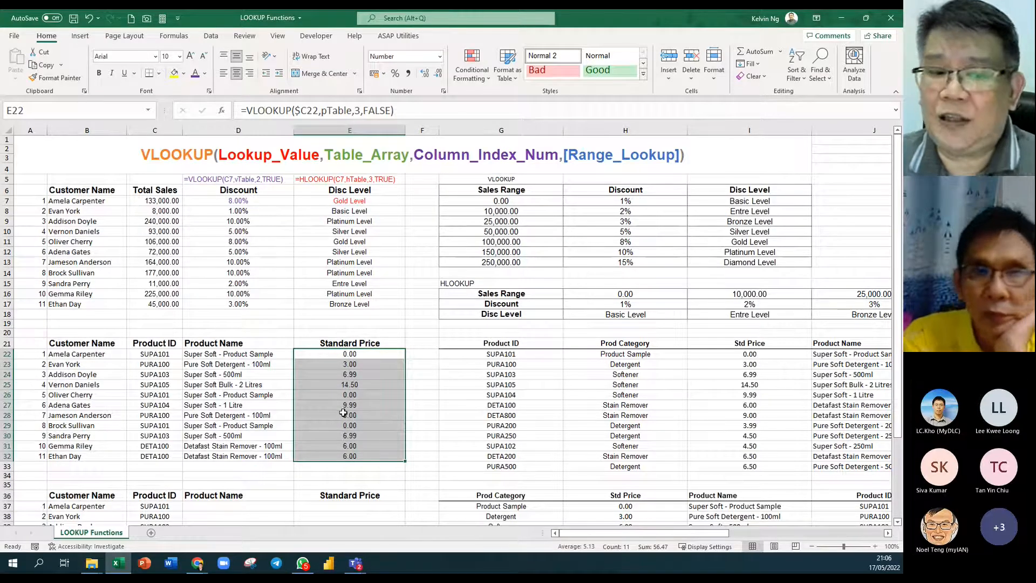
pyautogui.click(36, 348)
pyautogui.scroll(3, 37, 348)
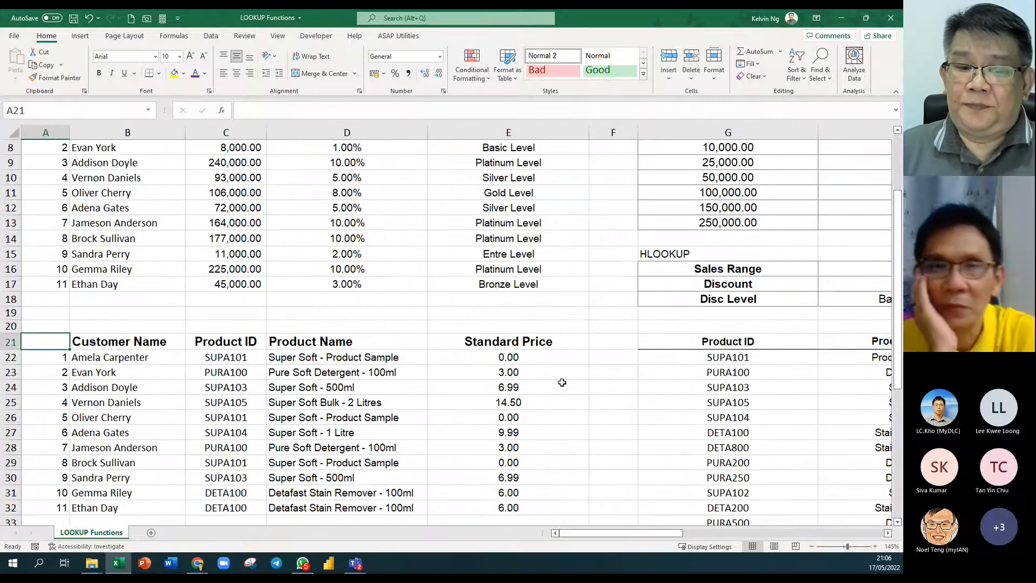
pyautogui.moveTo(253, 358); pyautogui.dragTo(245, 507)
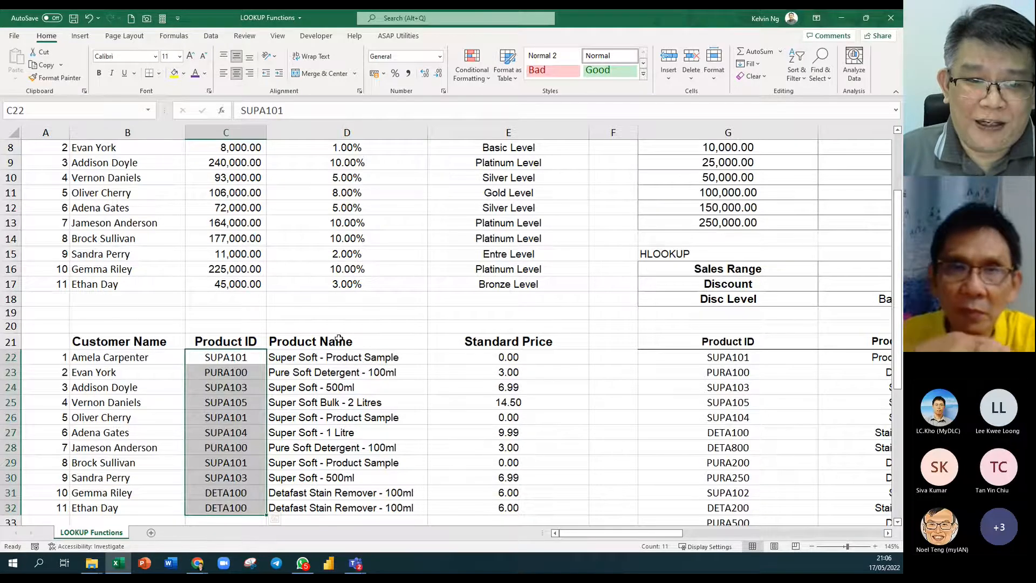
pyautogui.scroll(2, 324, 324)
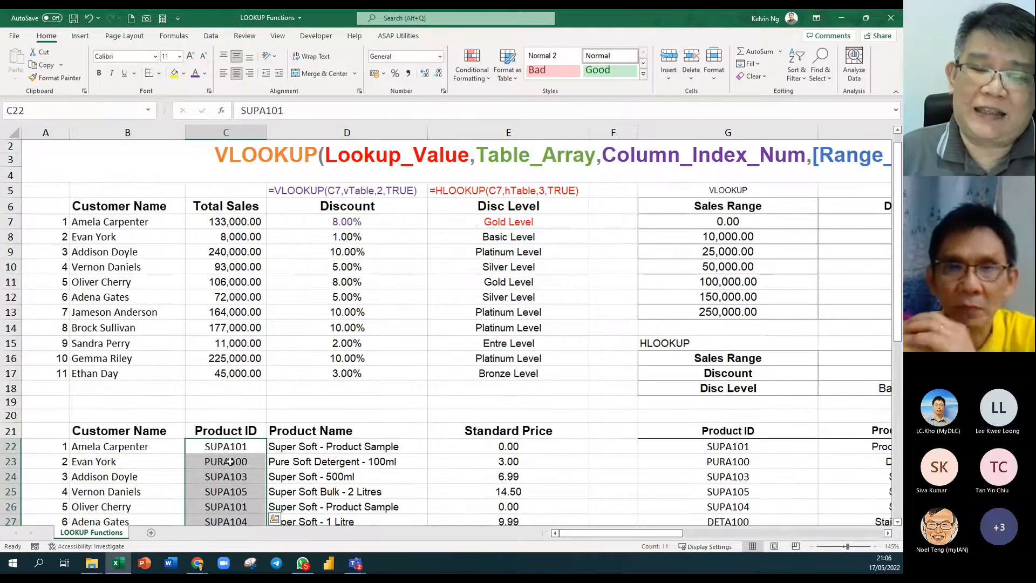
pyautogui.click(384, 446)
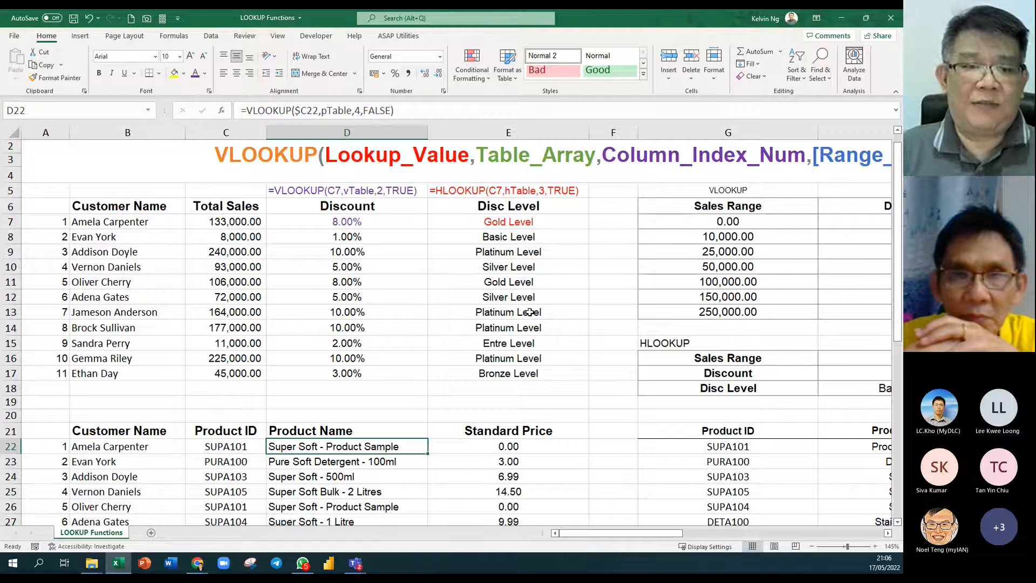
pyautogui.click(375, 374)
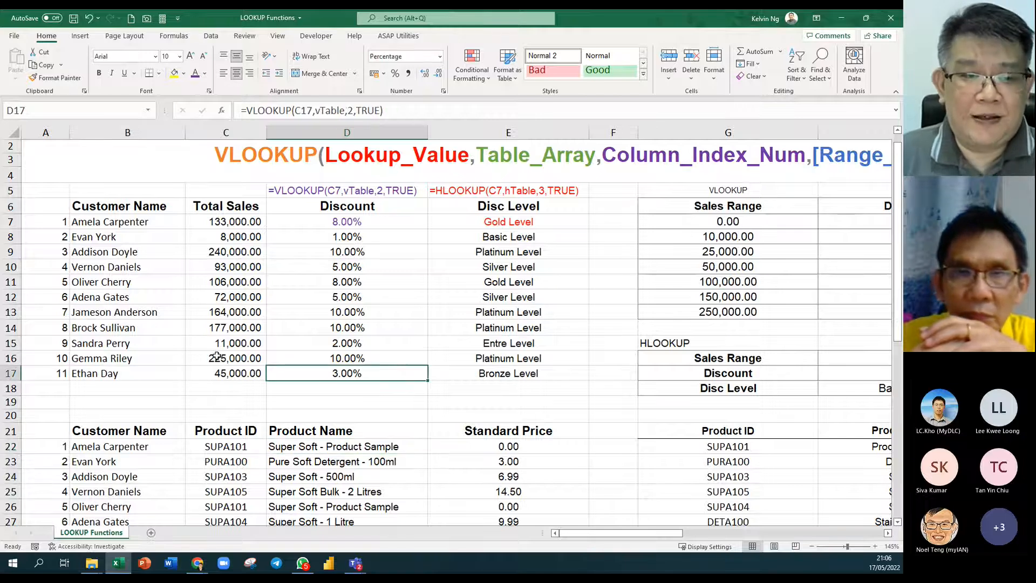
pyautogui.click(231, 333)
pyautogui.keyDown('ctrl'); pyautogui.scroll(5, 233, 339); pyautogui.keyUp('ctrl')
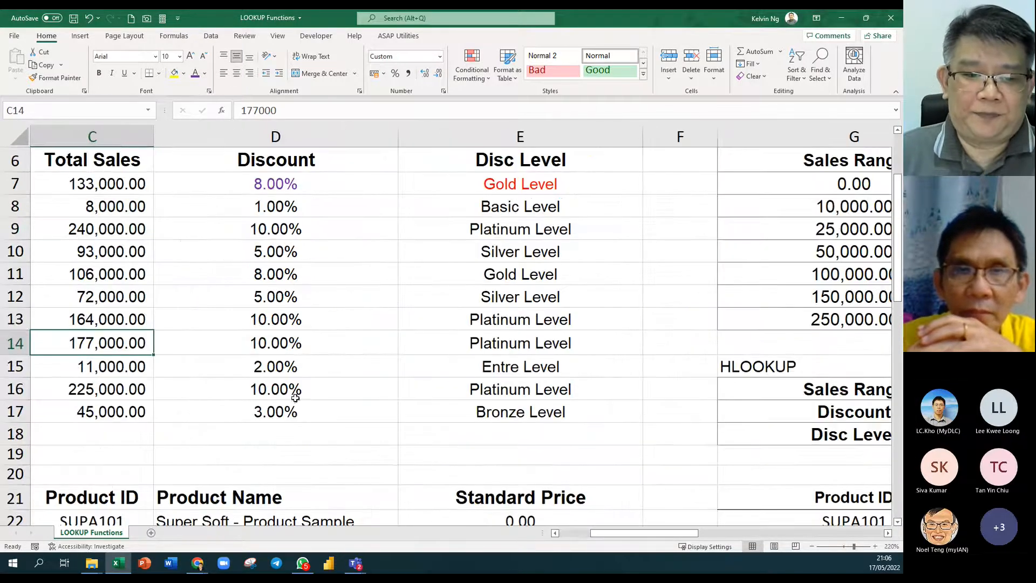
pyautogui.scroll(-1, 298, 419)
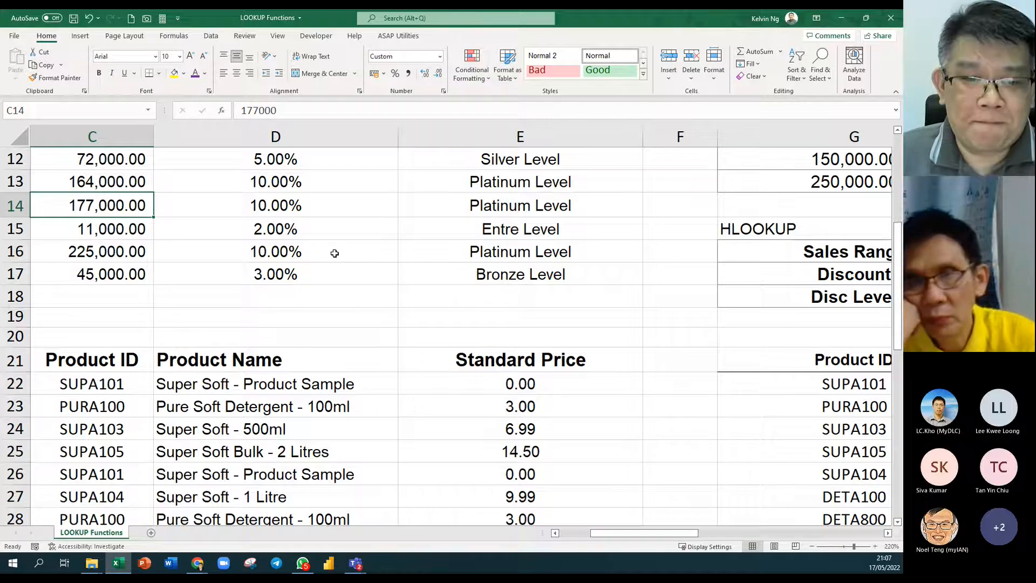
# Remove the match argument from D22's formula, leaving =VLOOKUP($C22,pTable,4).
pyautogui.doubleClick(359, 275)
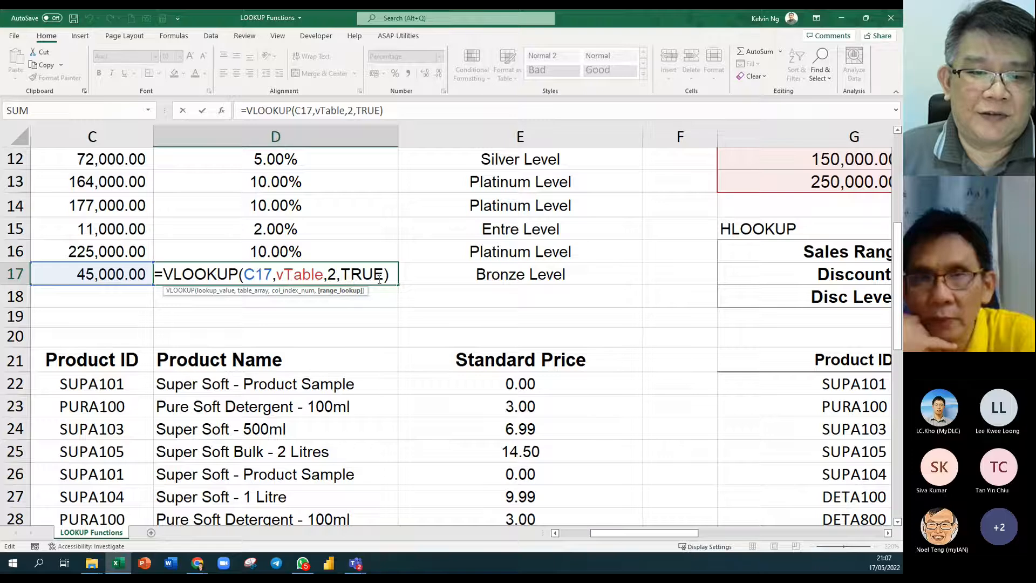
pyautogui.doubleClick(379, 278)
pyautogui.click(380, 385)
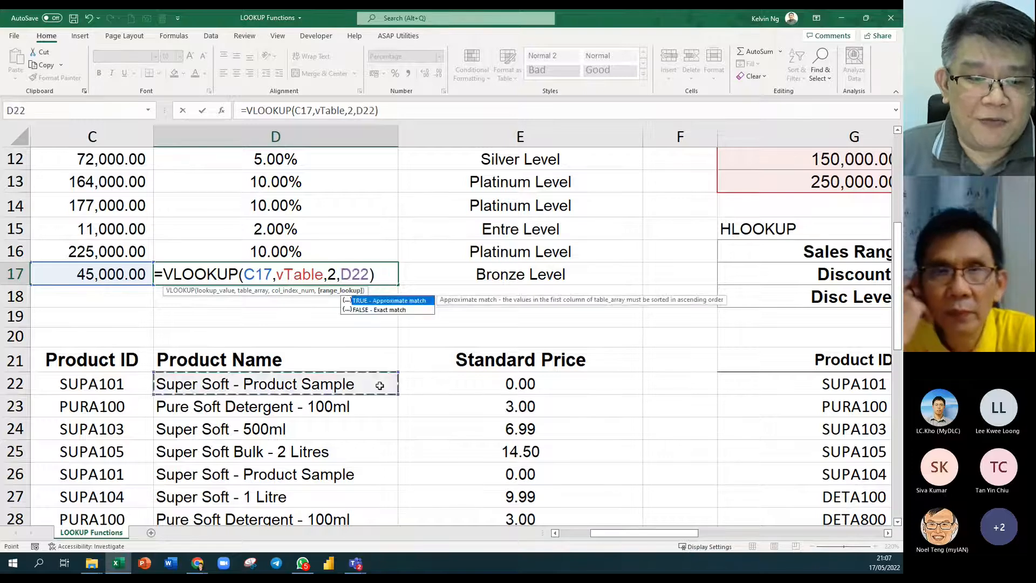
pyautogui.press('Escape')
pyautogui.click(379, 386)
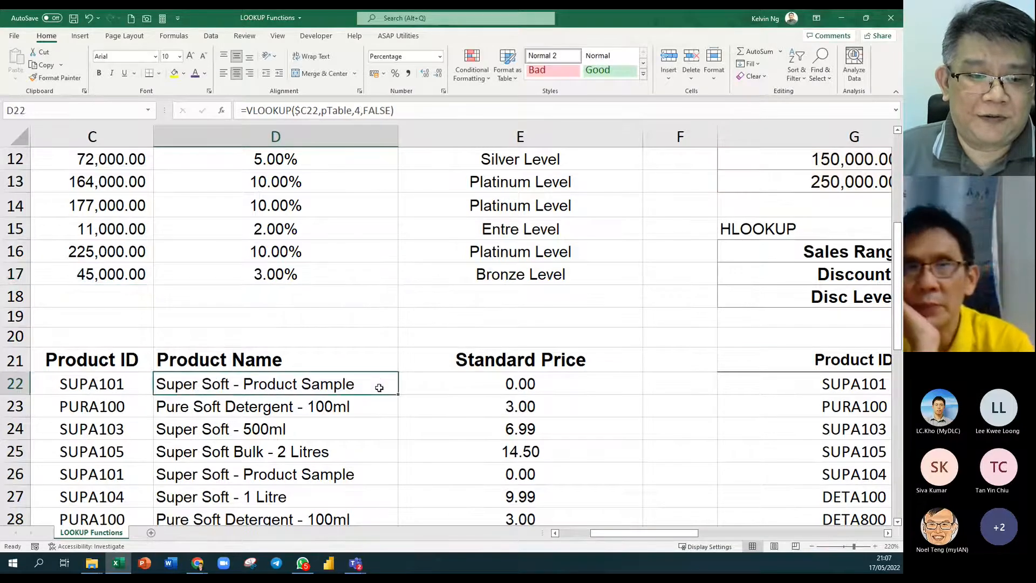
pyautogui.doubleClick(379, 386)
pyautogui.doubleClick(379, 384)
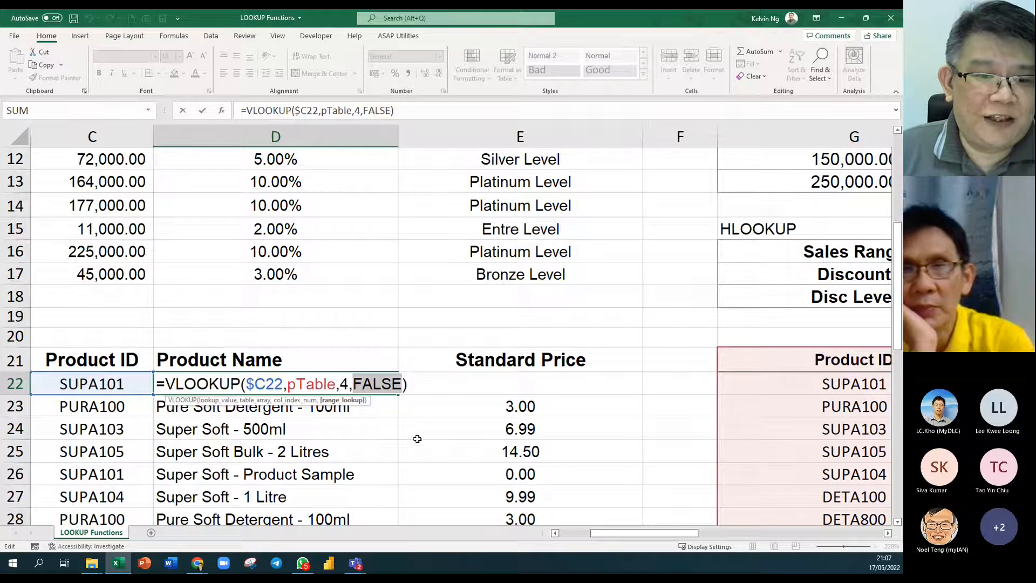
pyautogui.write('0')
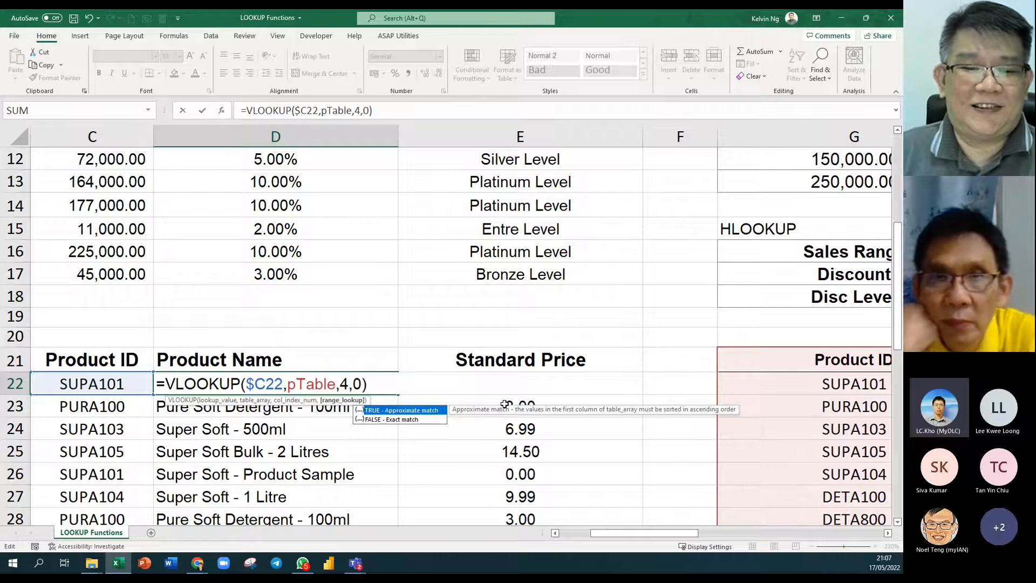
pyautogui.press('BackSpace')
pyautogui.press('BackSpace')
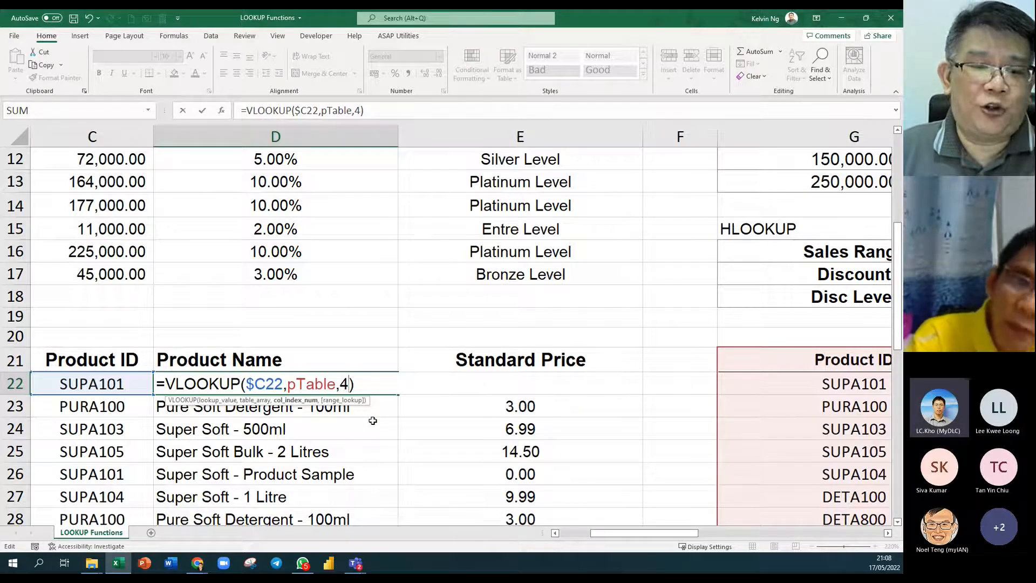
pyautogui.hotkey('ctrl', 'Return')
# Drop the TRUE argument from the discount VLOOKUP formulas in D17 and D16.
pyautogui.click(351, 273)
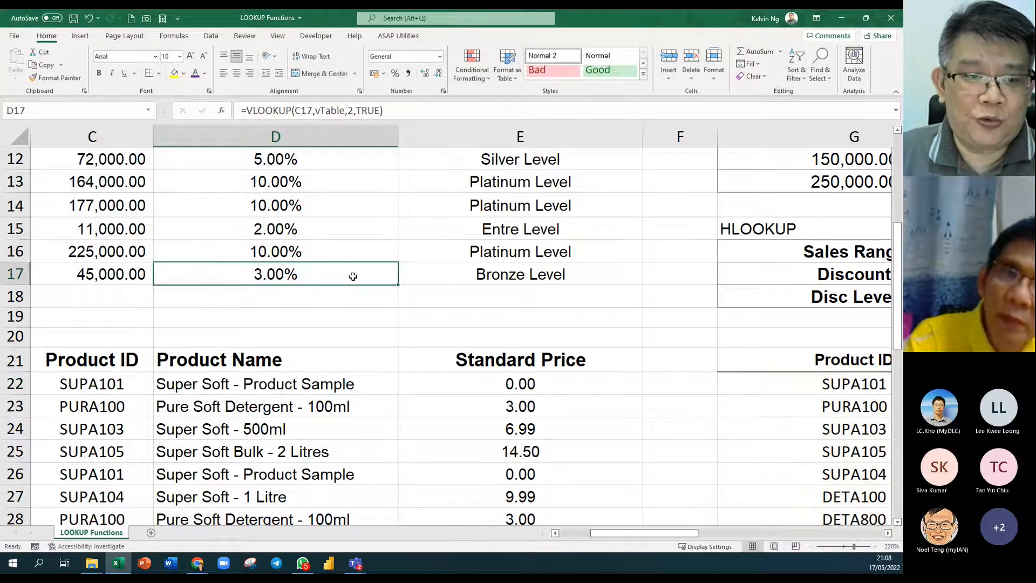
pyautogui.doubleClick(353, 275)
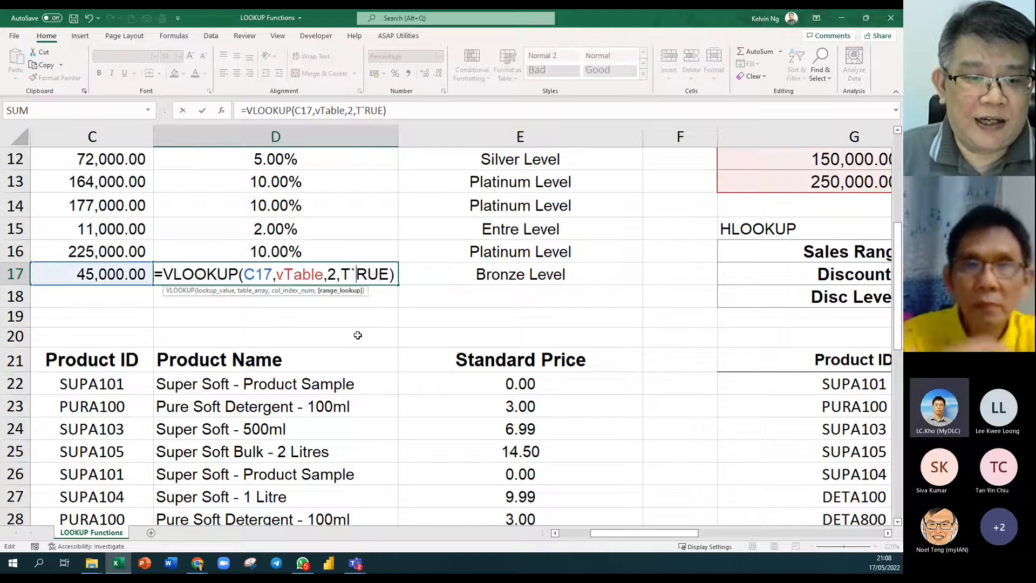
pyautogui.hotkey('ctrl', 'Return')
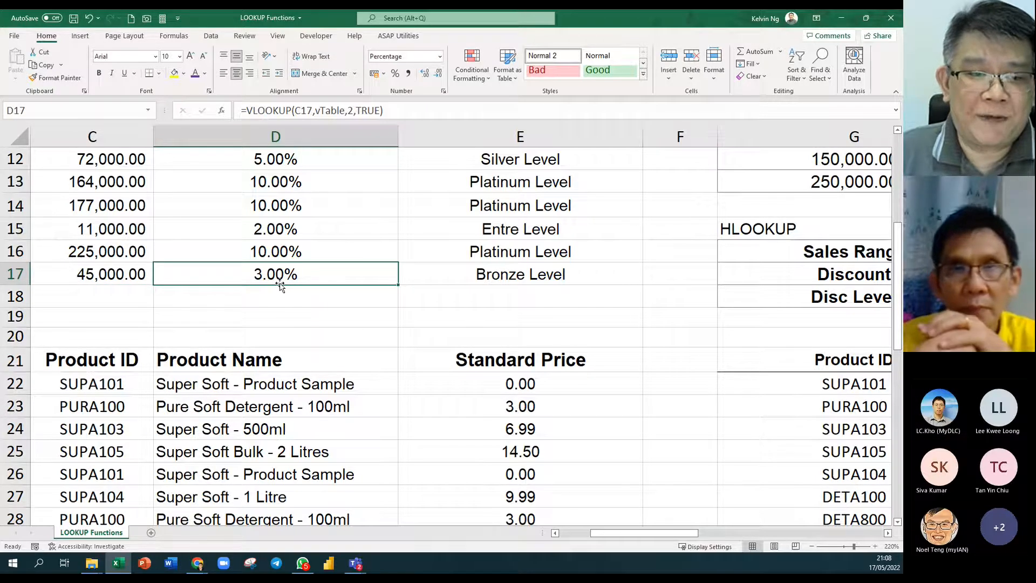
pyautogui.doubleClick(372, 277)
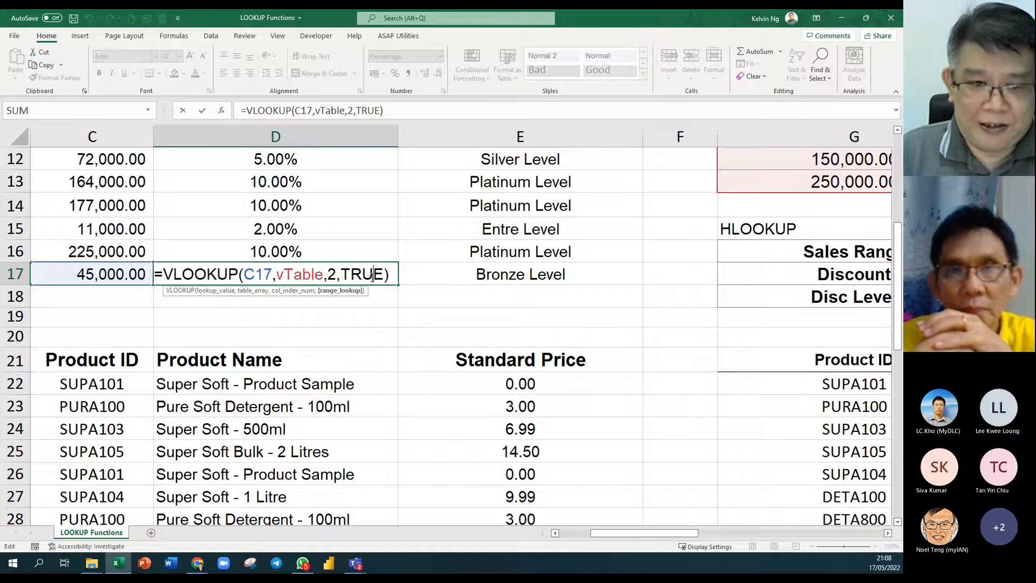
pyautogui.press('Return')
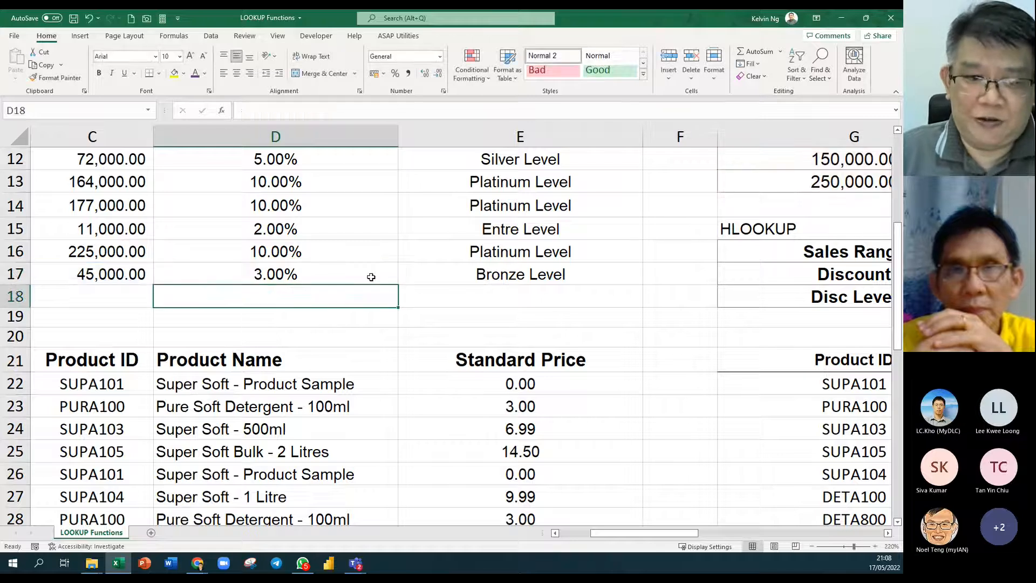
pyautogui.doubleClick(339, 253)
pyautogui.doubleClick(367, 257)
pyautogui.press('BackSpace')
pyautogui.press('BackSpace')
pyautogui.press('Return')
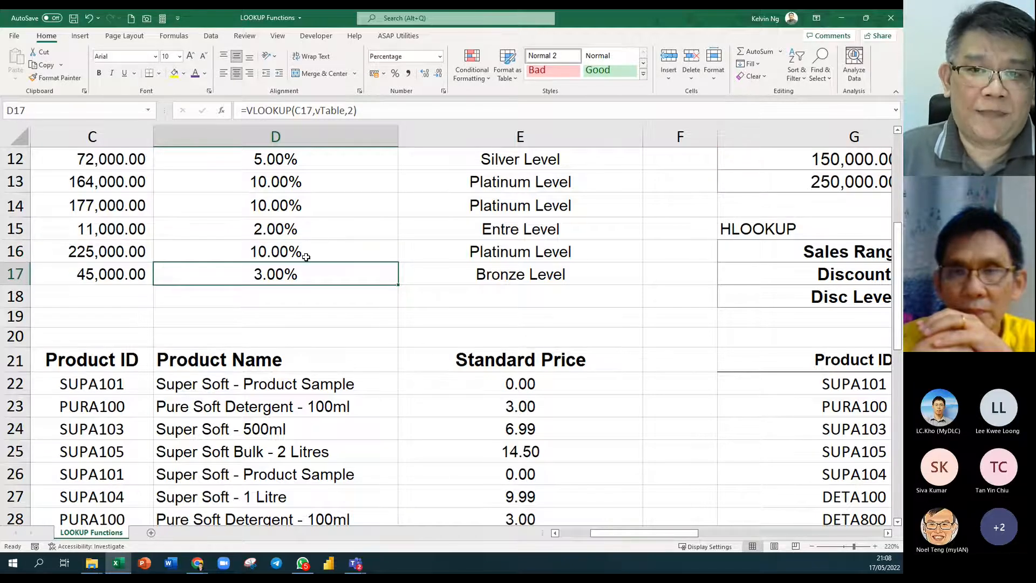
# Reopen D17's discount formula and select its vTable argument.
pyautogui.scroll(4, 405, 272)
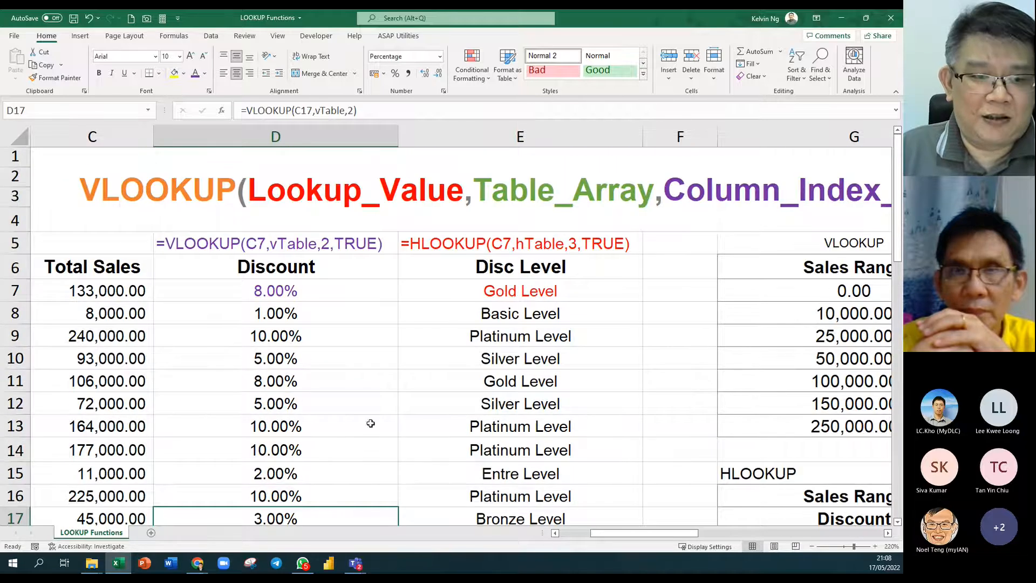
pyautogui.scroll(-3, 324, 426)
pyautogui.doubleClick(343, 326)
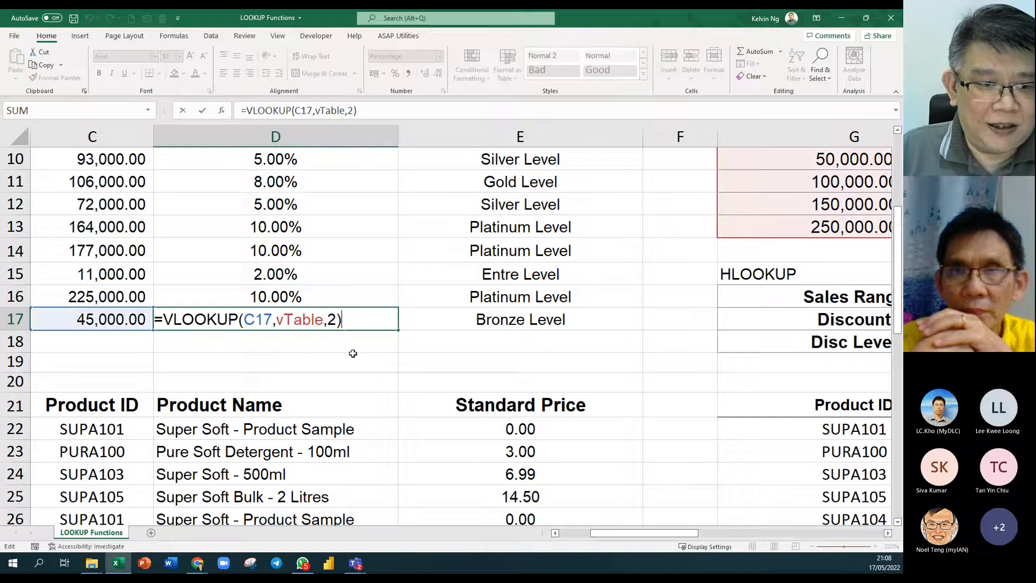
pyautogui.doubleClick(293, 324)
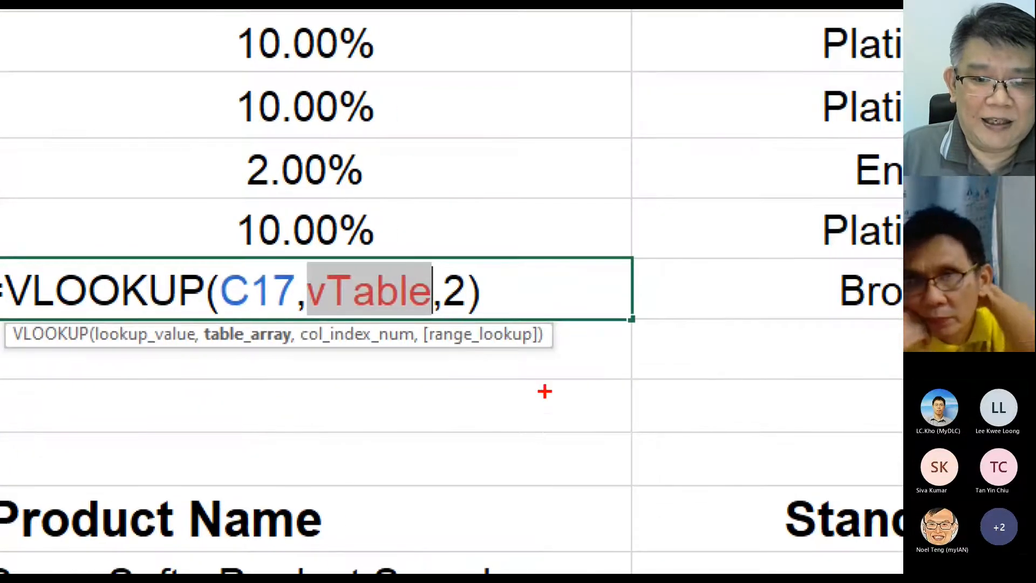
pyautogui.moveTo(553, 414); pyautogui.dragTo(517, 355)
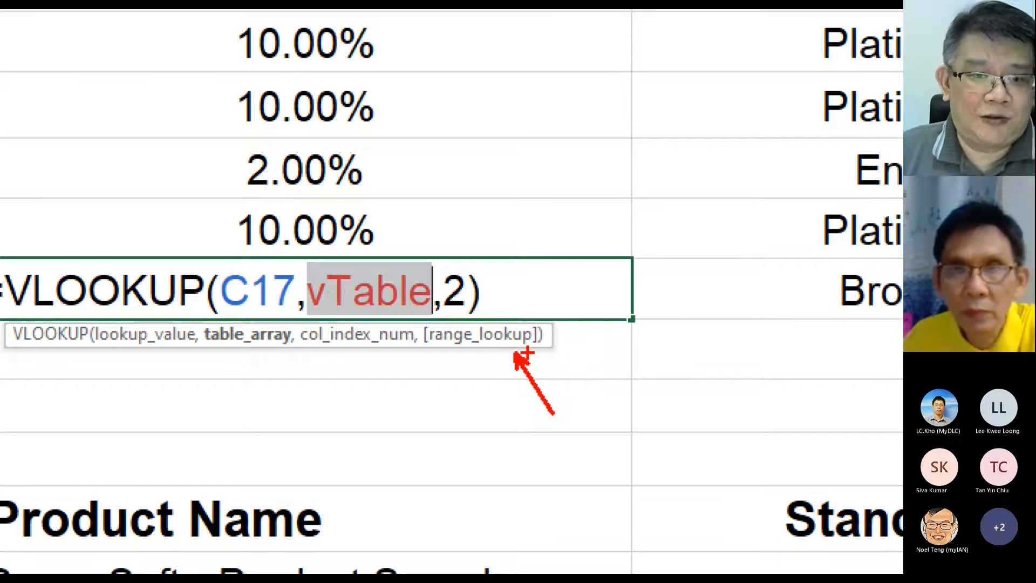
pyautogui.moveTo(503, 234); pyautogui.dragTo(467, 272)
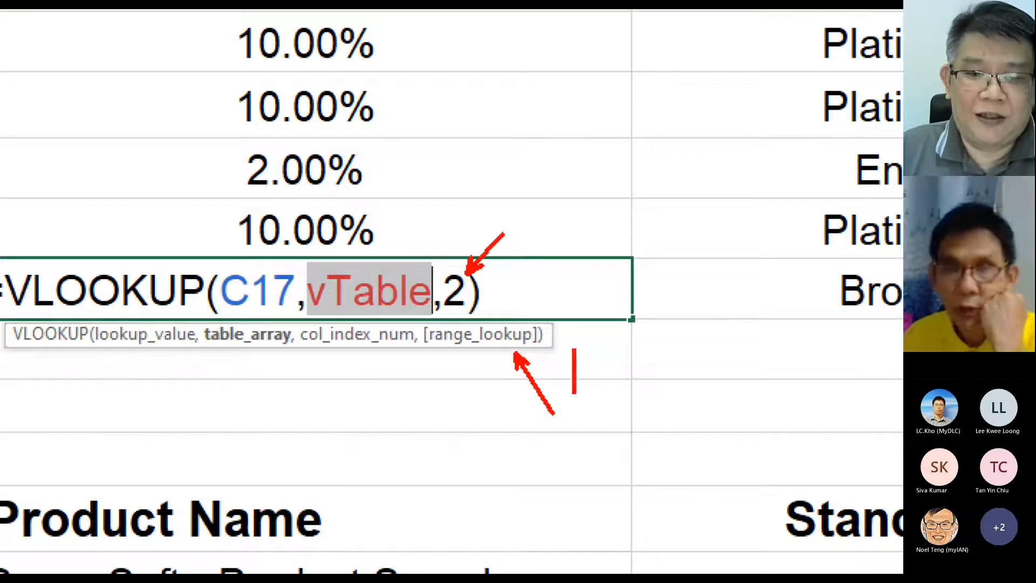
pyautogui.write('Defa')
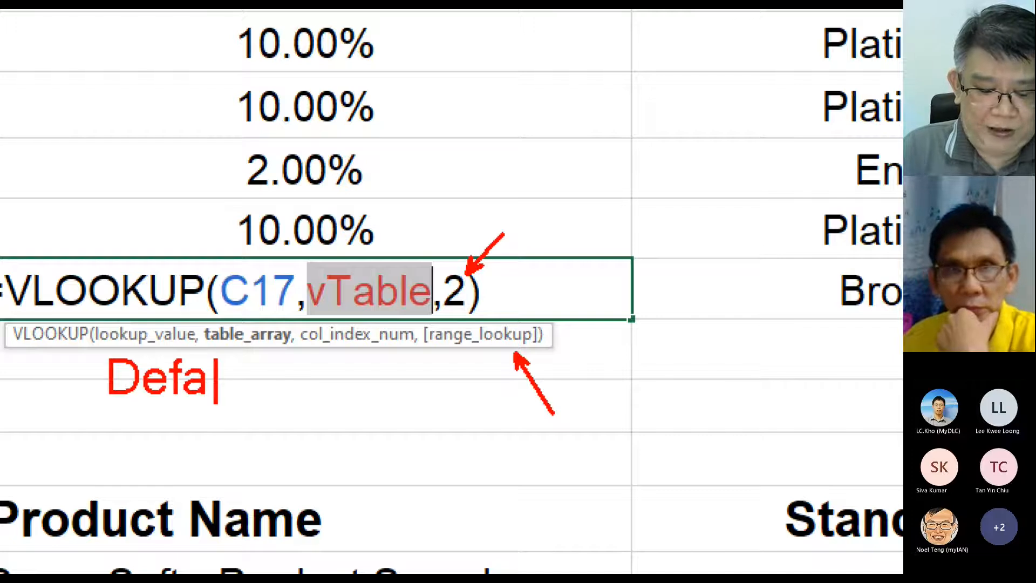
pyautogui.write('ult Va')
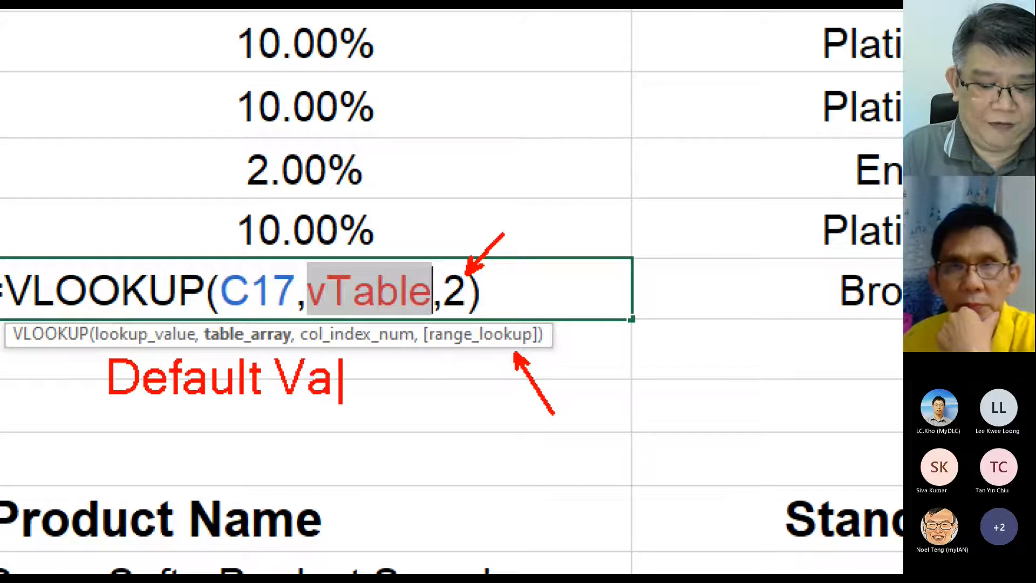
pyautogui.write('lue = 1')
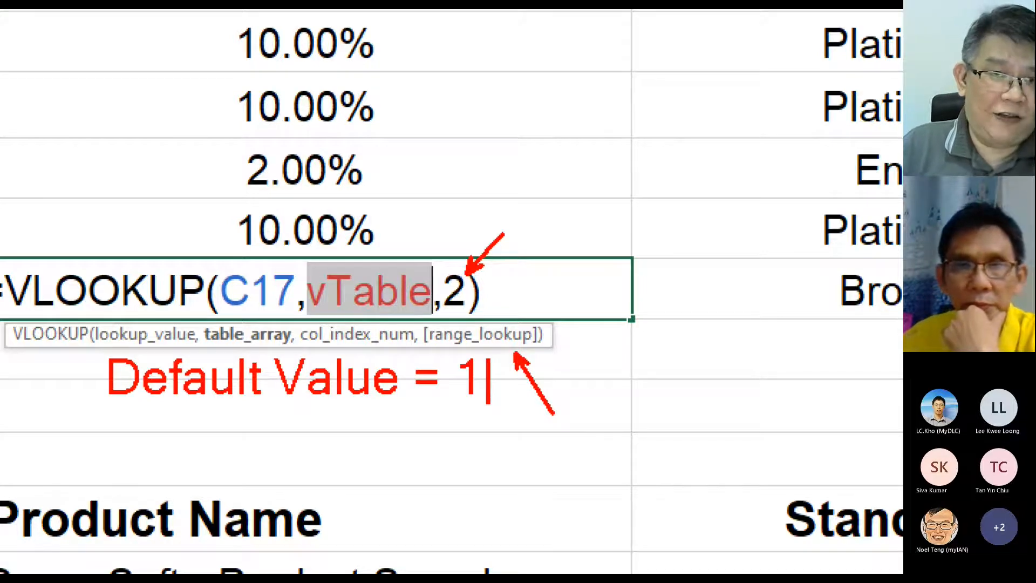
pyautogui.write('= true')
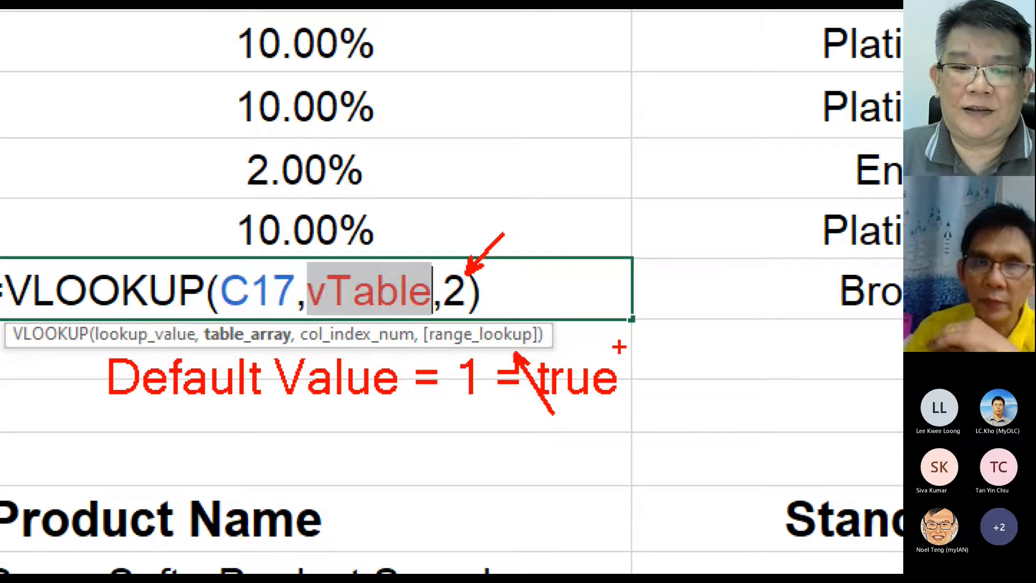
pyautogui.press('Escape')
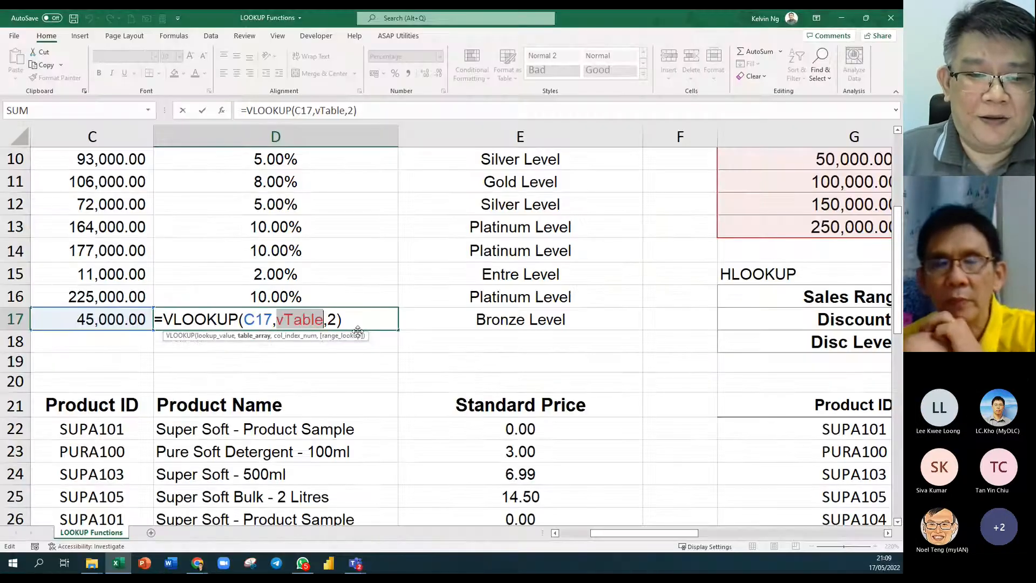
# Try a 1 match argument in D17, then remove it to keep =VLOOKUP(C17,vTable,2).
pyautogui.click(337, 320)
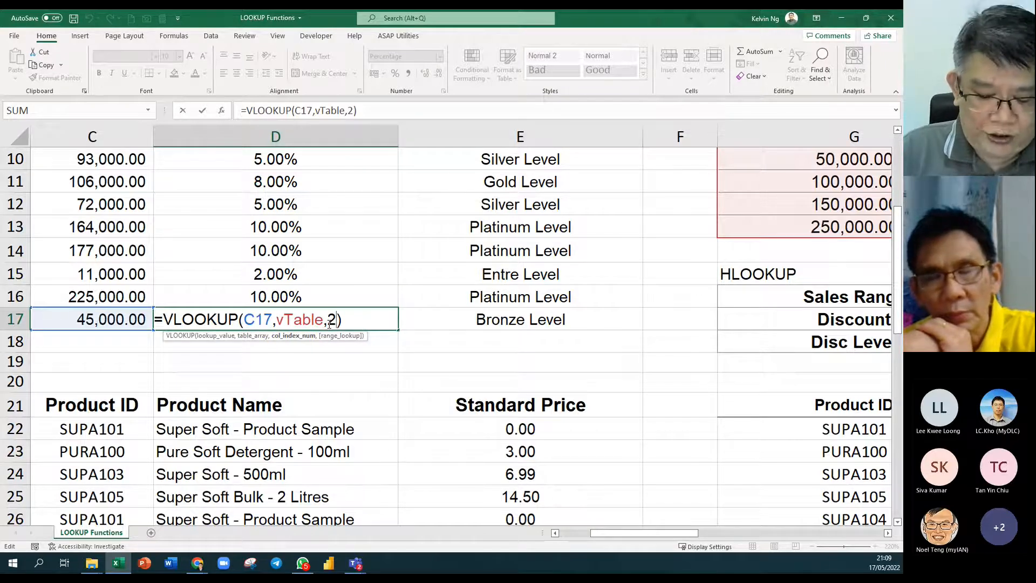
pyautogui.write(',1')
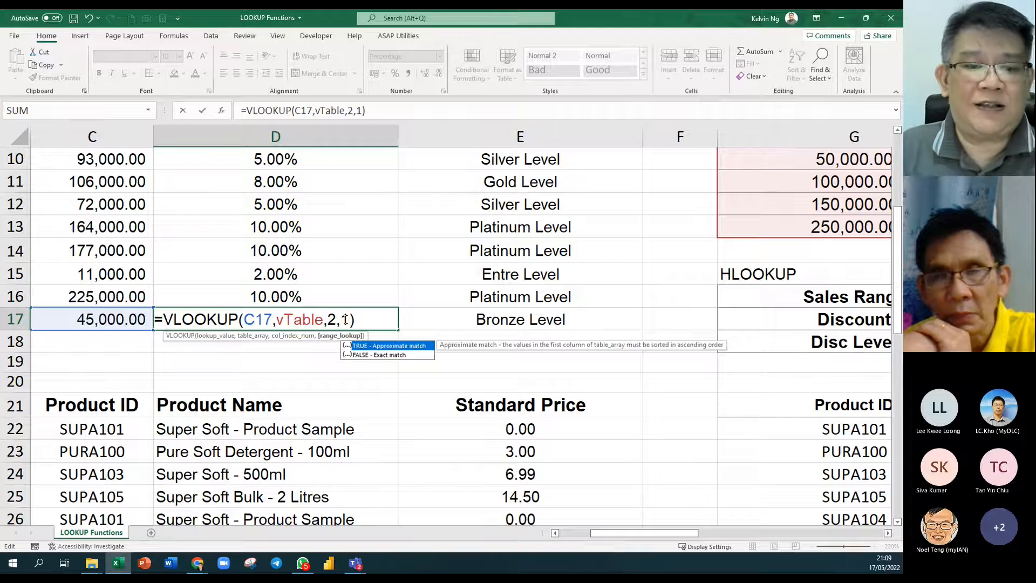
pyautogui.press('Escape')
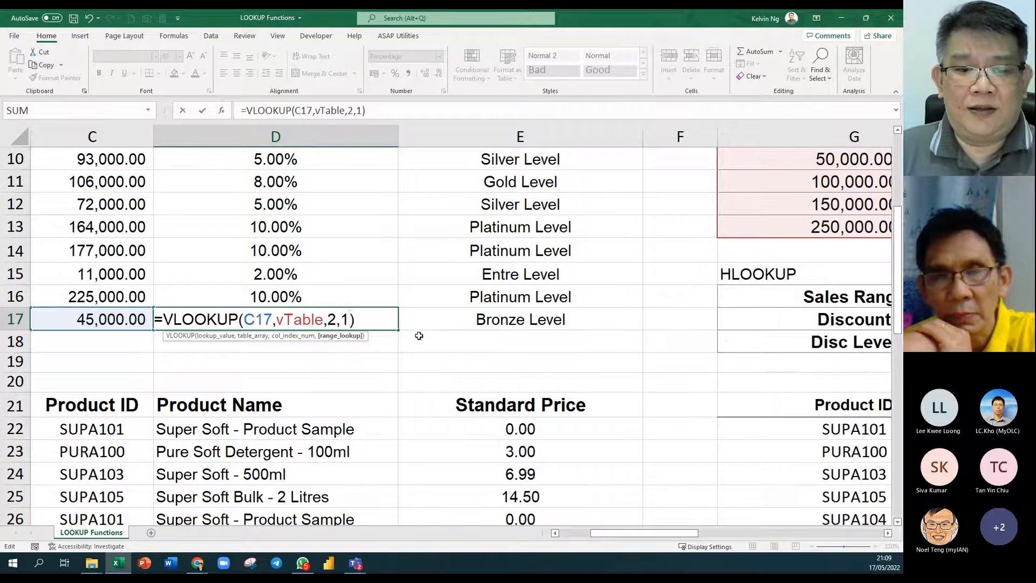
pyautogui.press('BackSpace')
pyautogui.press('BackSpace')
pyautogui.hotkey('ctrl', 'Return')
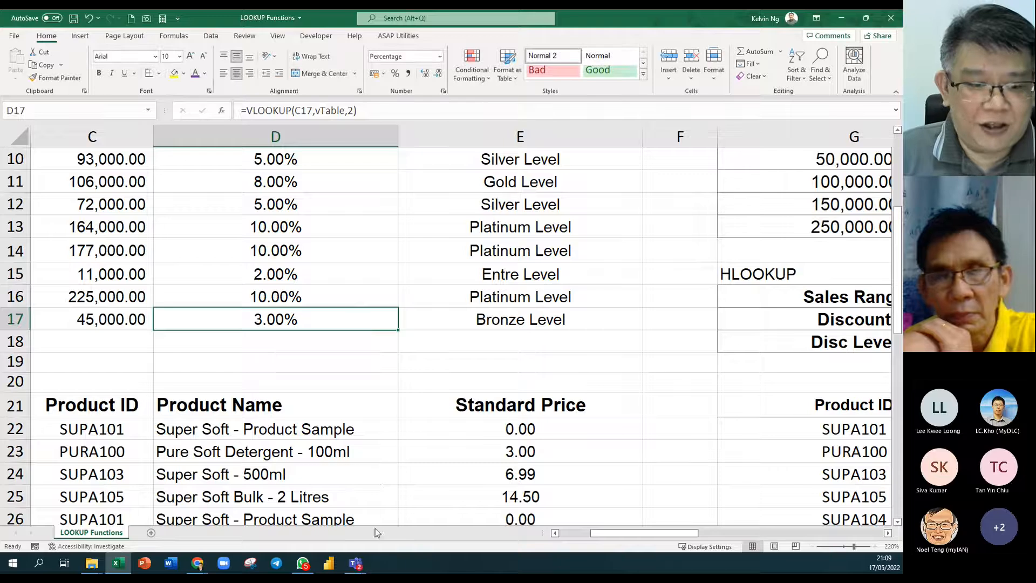
# Search Google Images for 'on off switch' in a new Chrome tab, then return to Excel.
pyautogui.moveTo(197, 563)
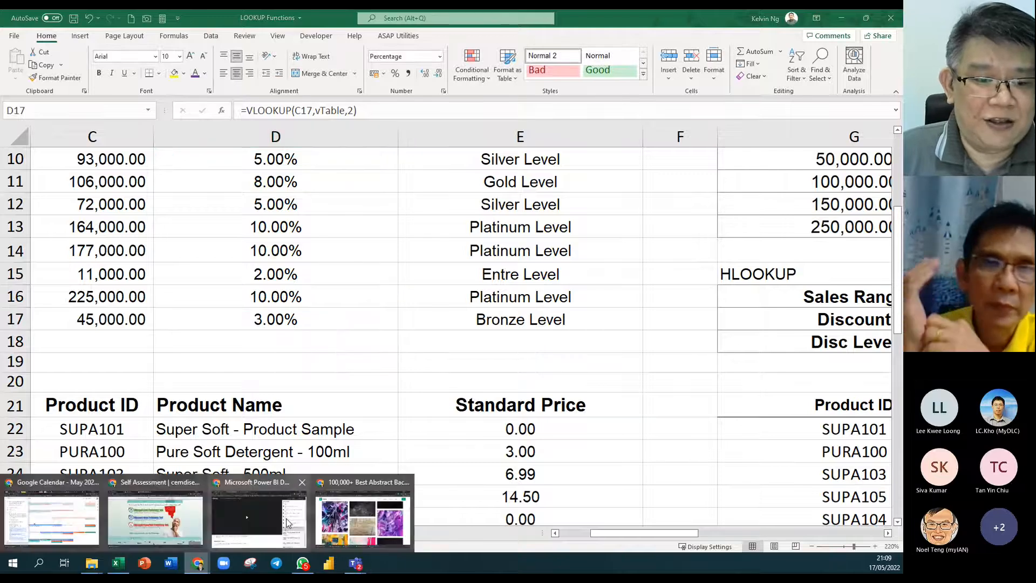
pyautogui.click(381, 509)
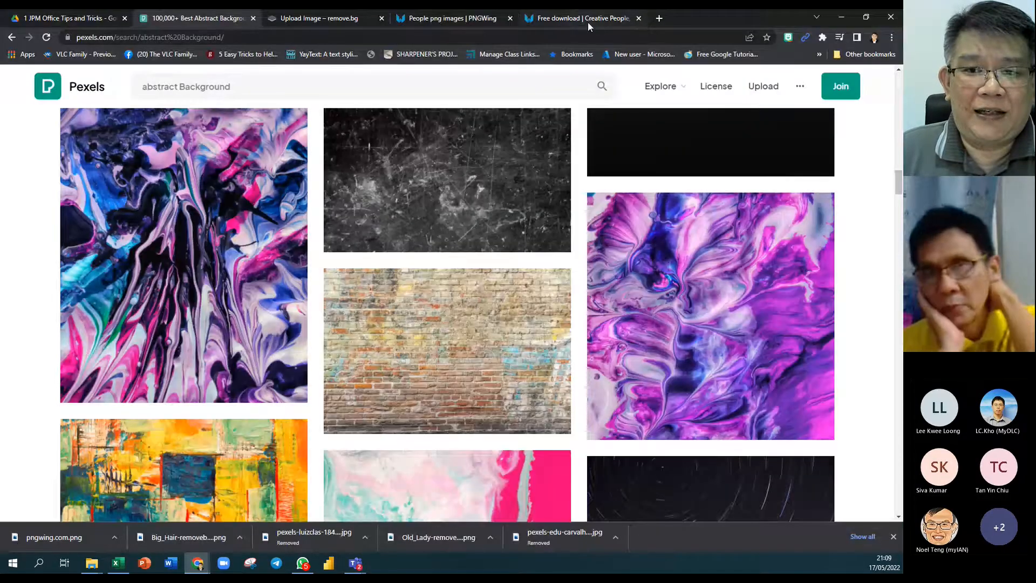
pyautogui.click(660, 18)
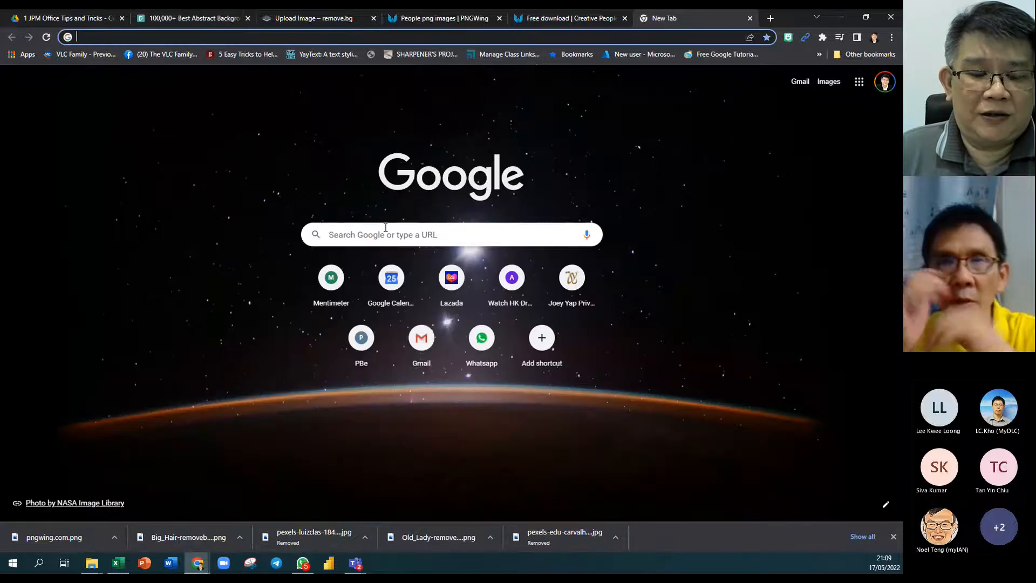
pyautogui.click(383, 235)
pyautogui.write('on')
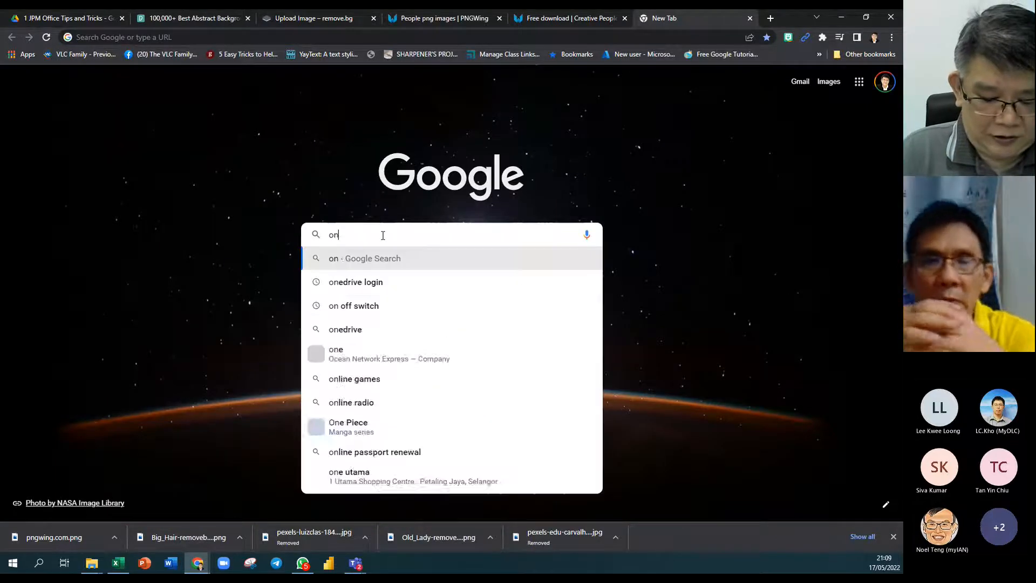
pyautogui.write(' off switch')
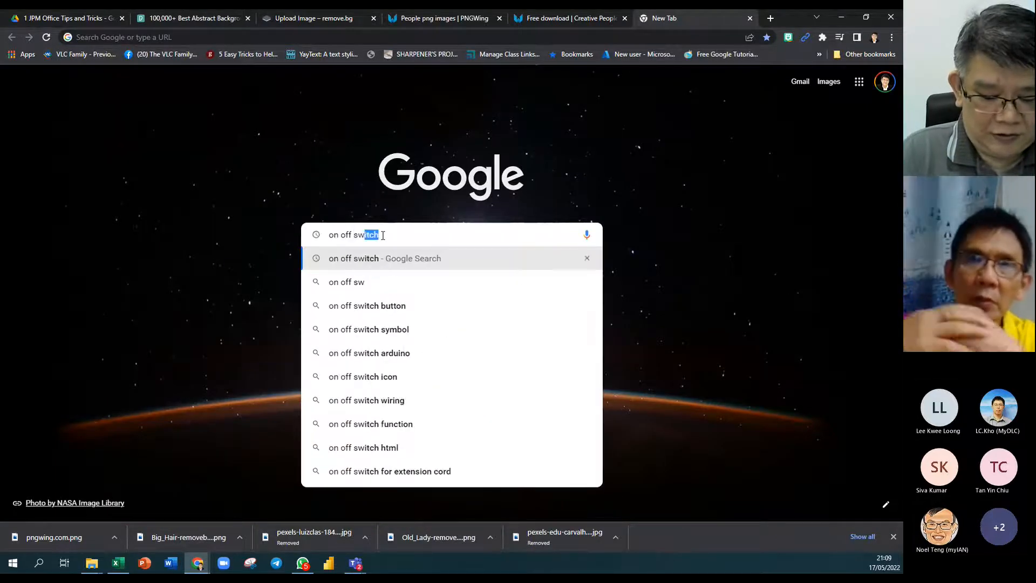
pyautogui.press('Return')
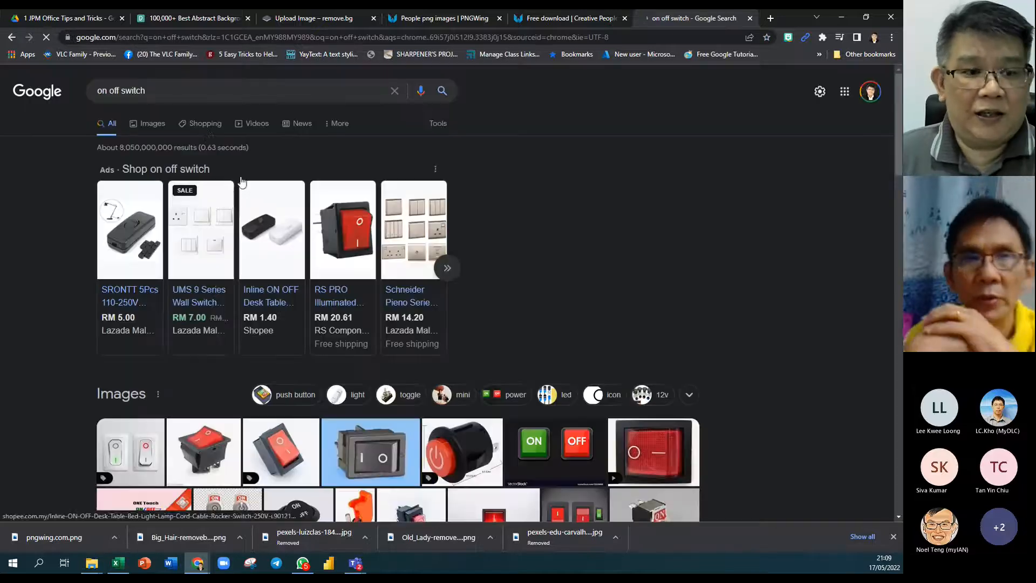
pyautogui.click(152, 124)
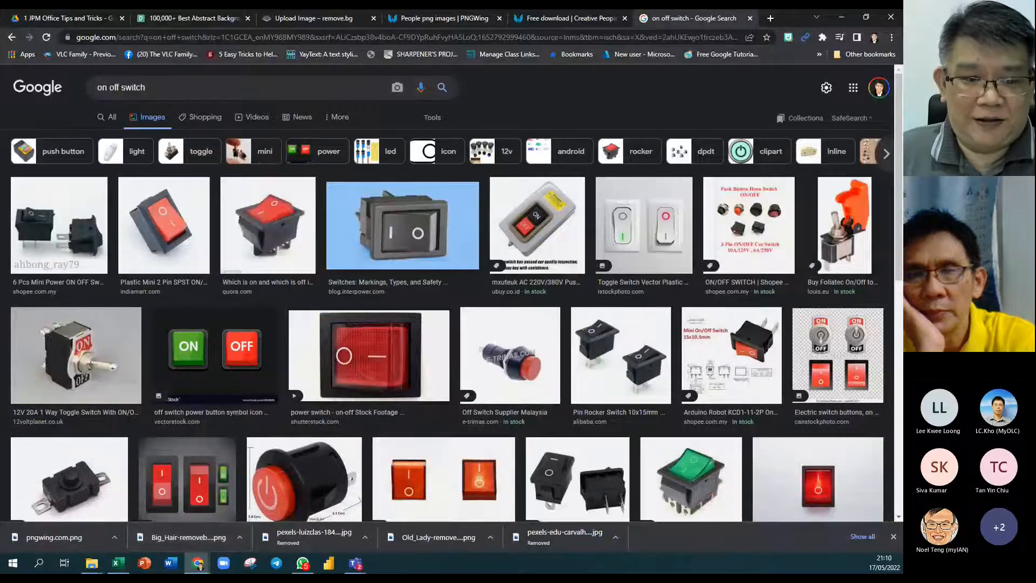
pyautogui.click(117, 563)
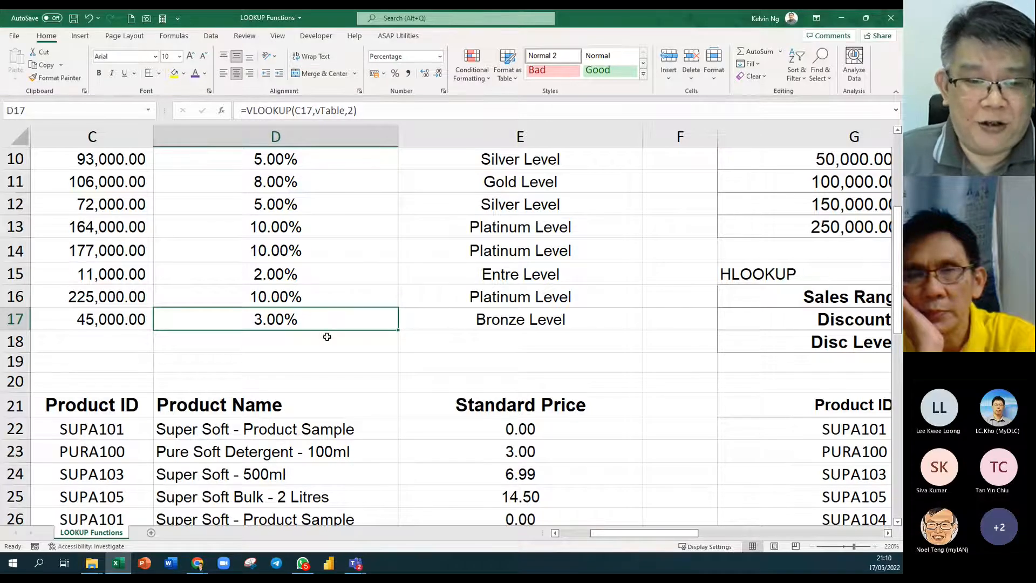
# Enter the note 'True = 1 / Omit/any number except 0' in D18.
pyautogui.click(243, 345)
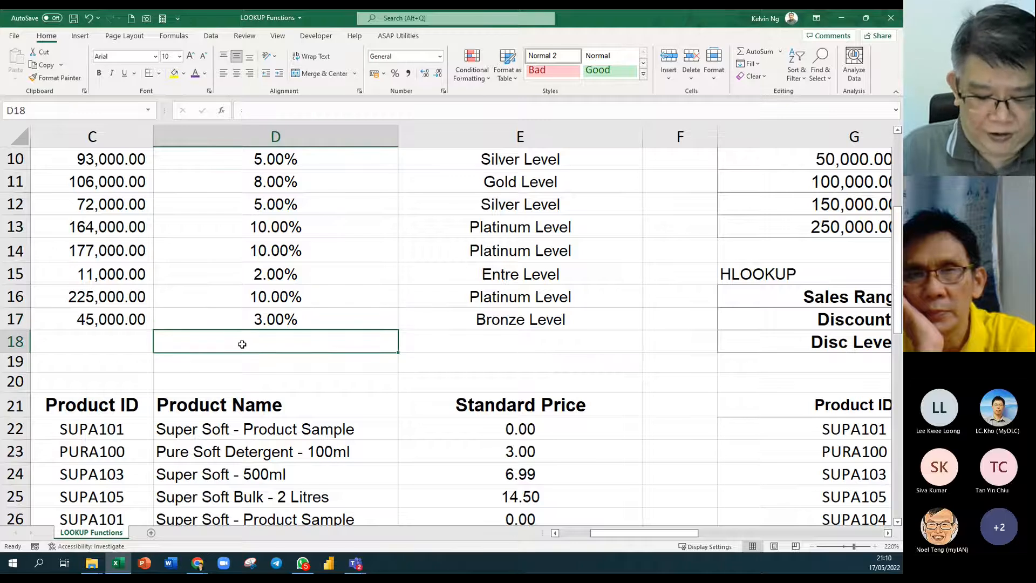
pyautogui.write('Trie+')
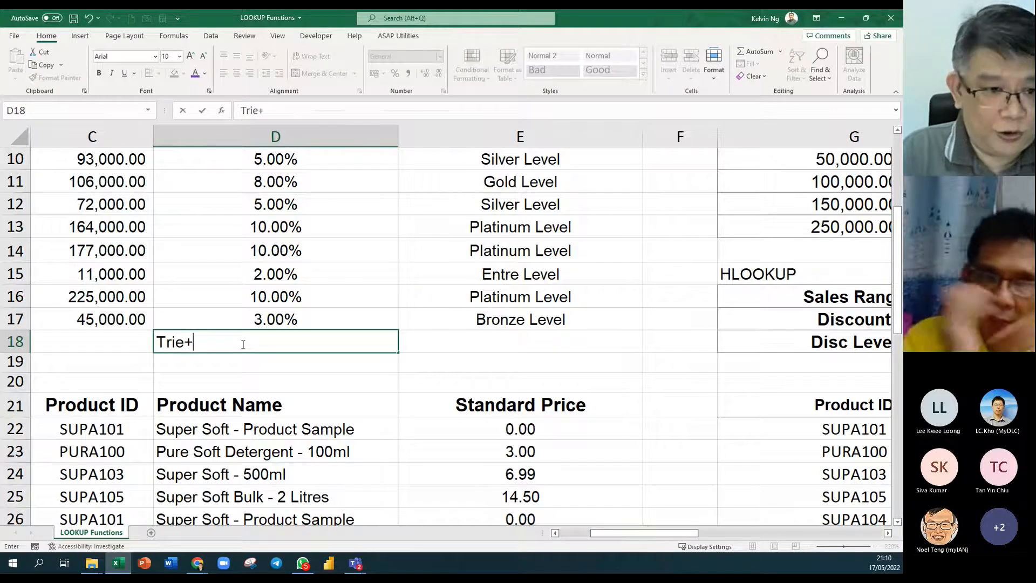
pyautogui.press('BackSpace')
pyautogui.press('BackSpace')
pyautogui.press('BackSpace')
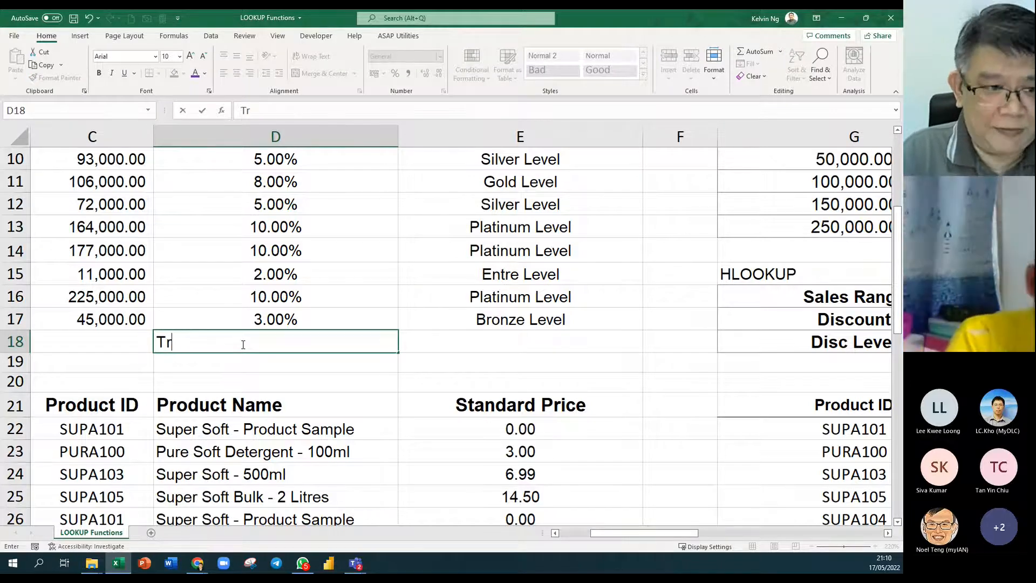
pyautogui.write('ue = 1')
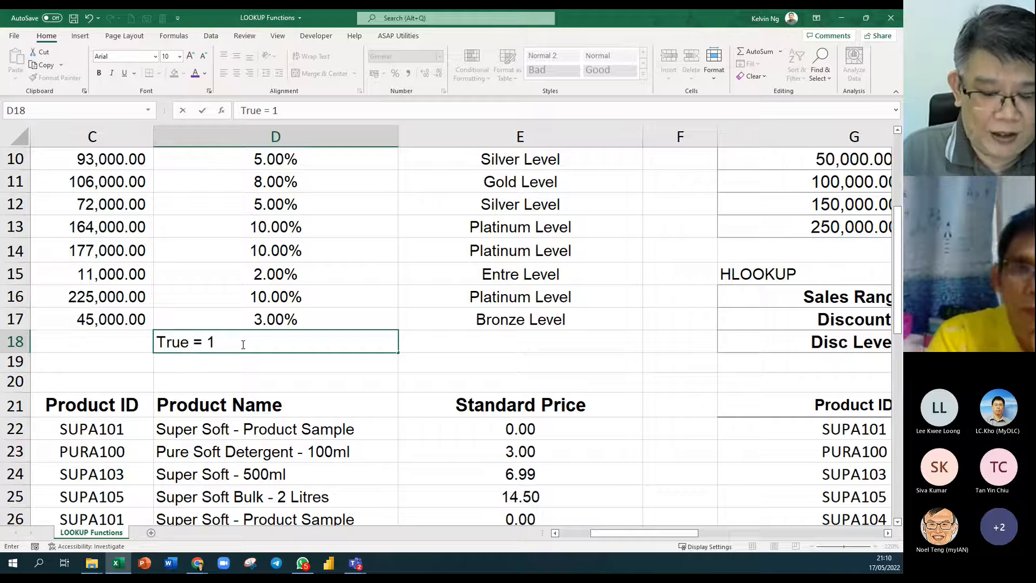
pyautogui.write(' / Onite')
pyautogui.press('BackSpace')
pyautogui.press('BackSpace')
pyautogui.press('BackSpace')
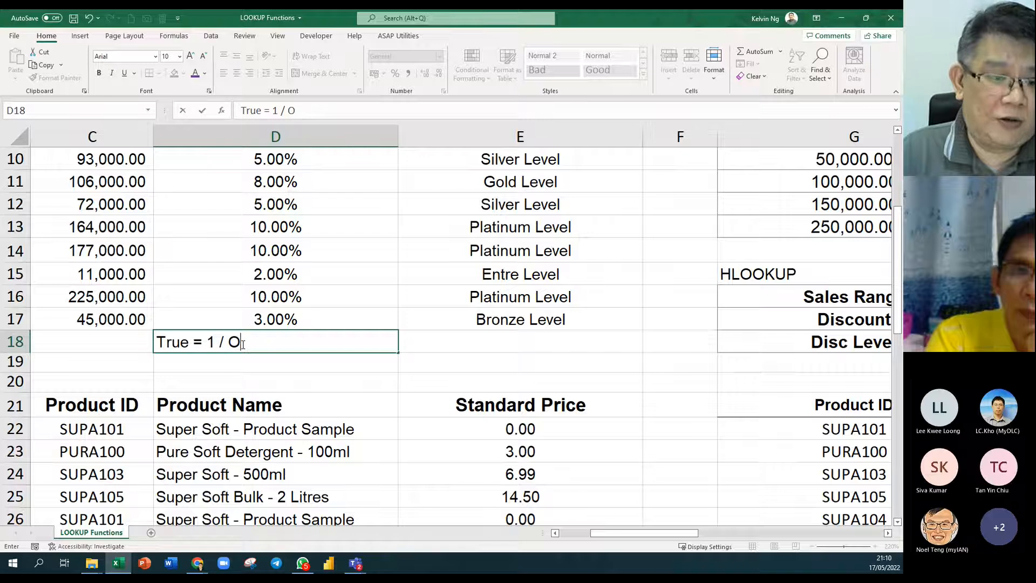
pyautogui.press('BackSpace')
pyautogui.write('mit')
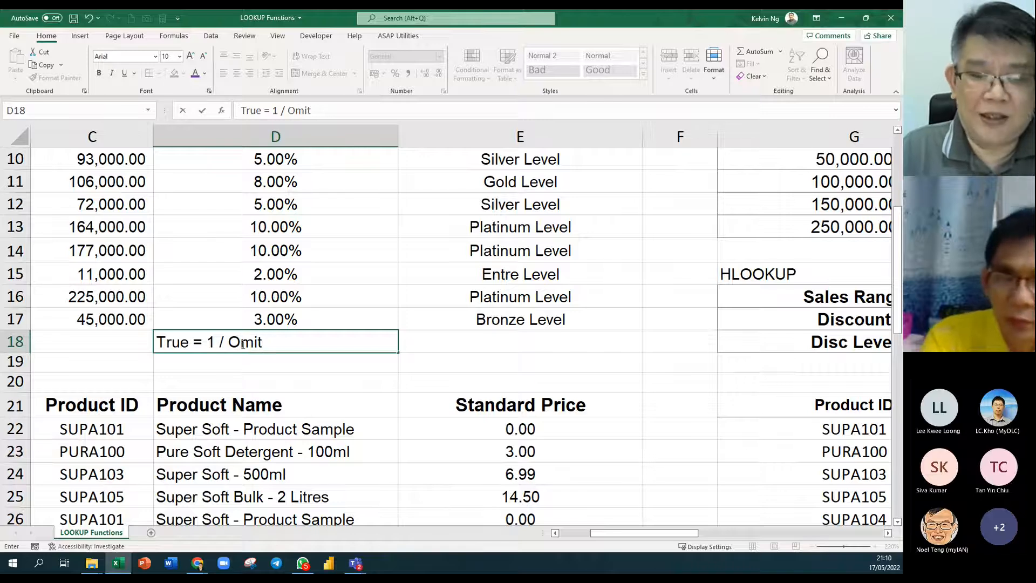
pyautogui.write('/any')
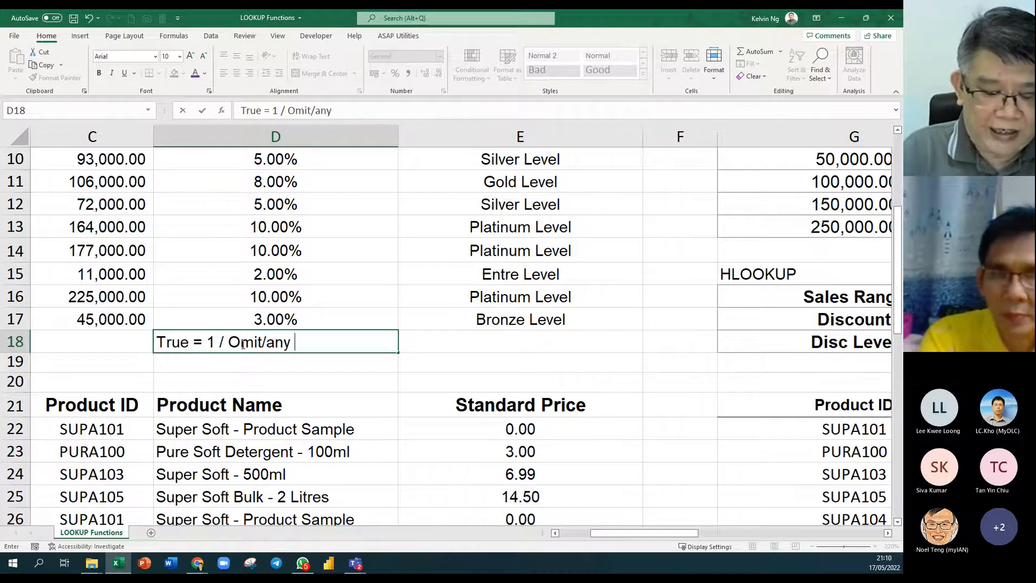
pyautogui.write(' numb')
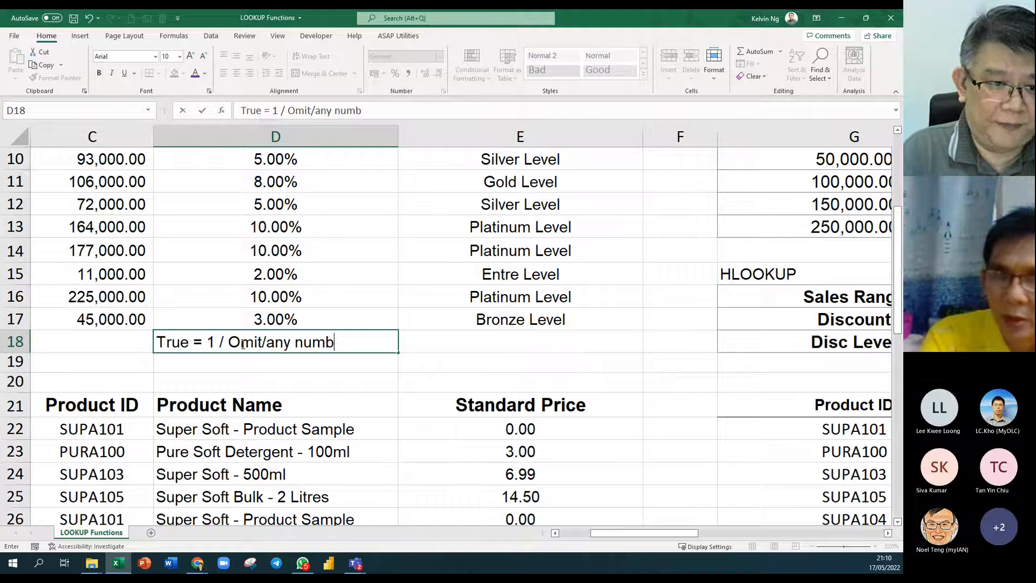
pyautogui.write('er excep ')
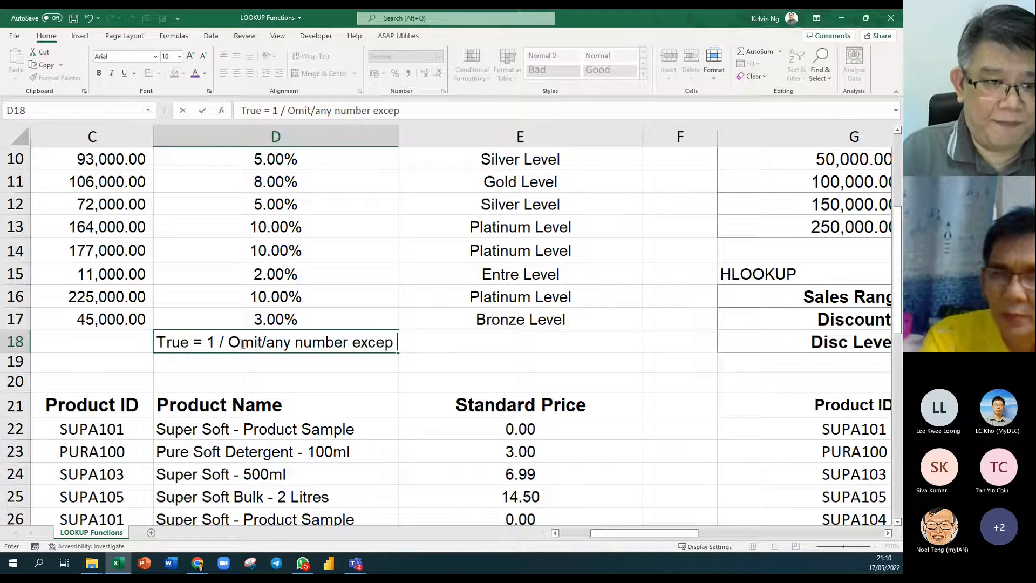
pyautogui.write('t ')
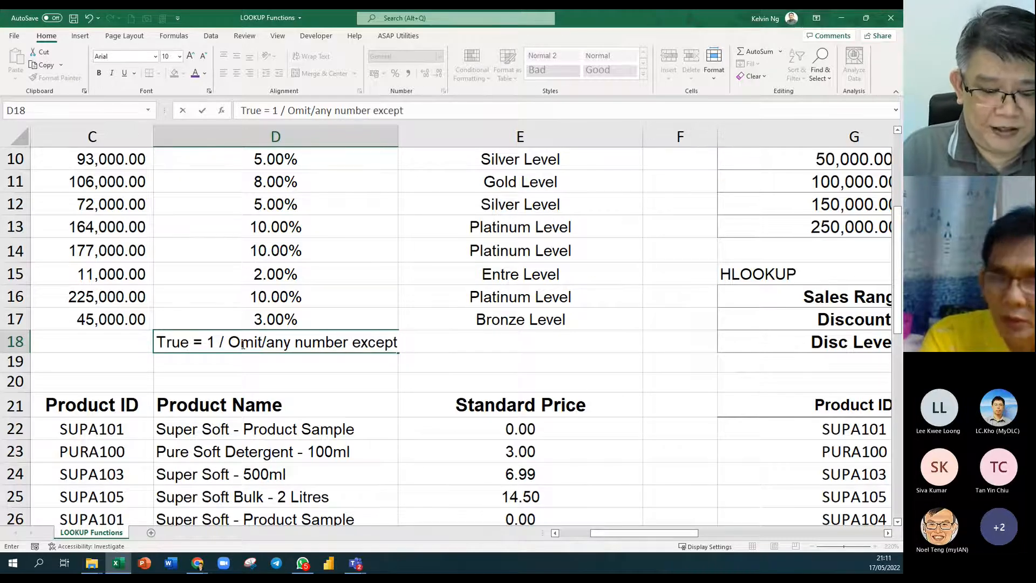
pyautogui.write('0')
pyautogui.press('Return')
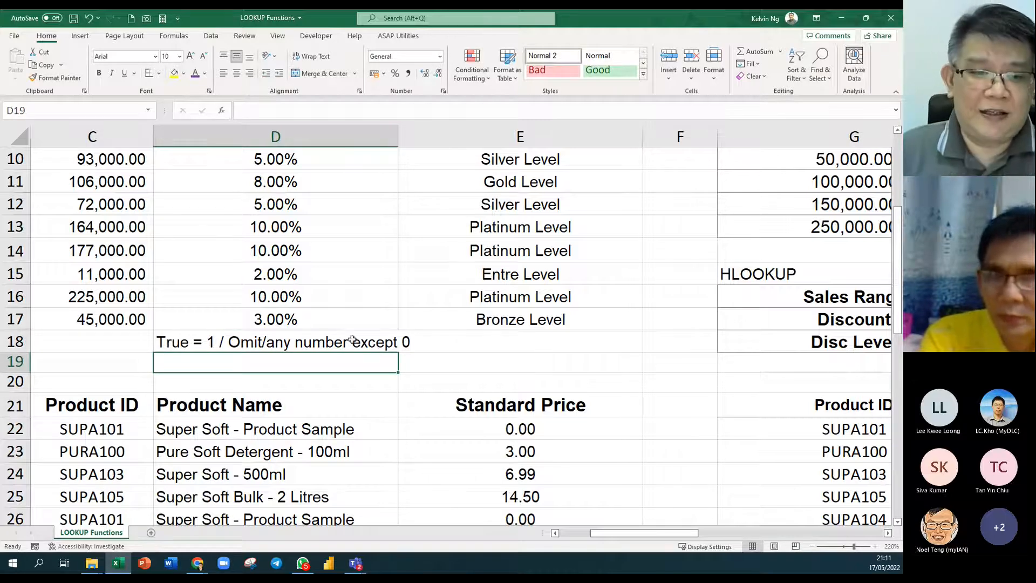
pyautogui.doubleClick(333, 320)
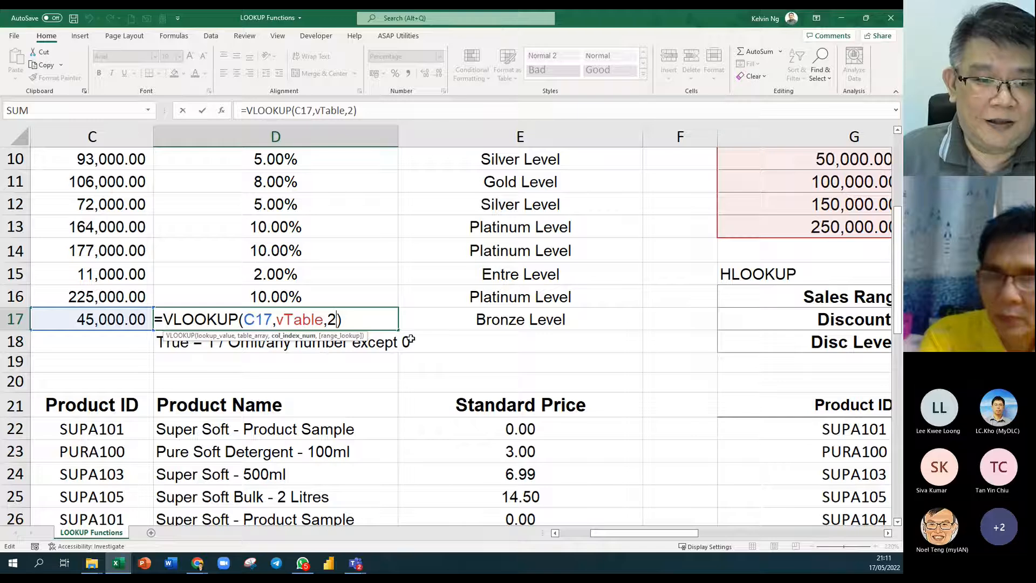
pyautogui.write(',')
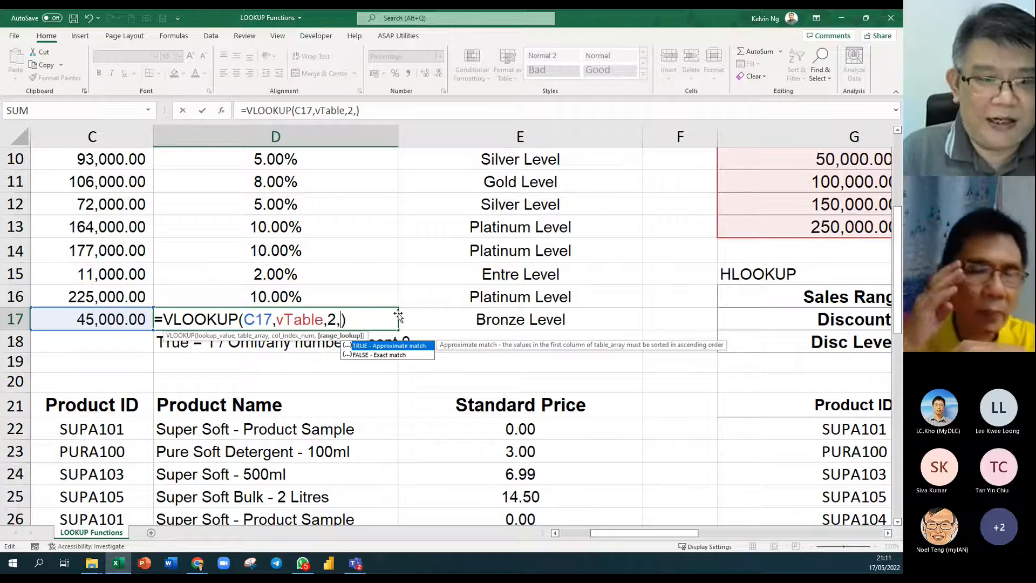
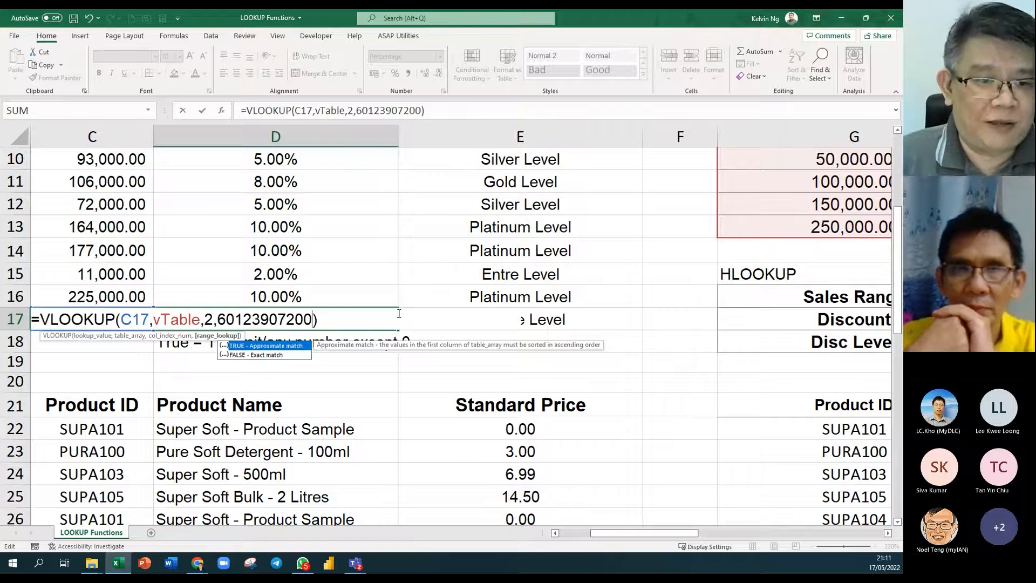
pyautogui.press('Return')
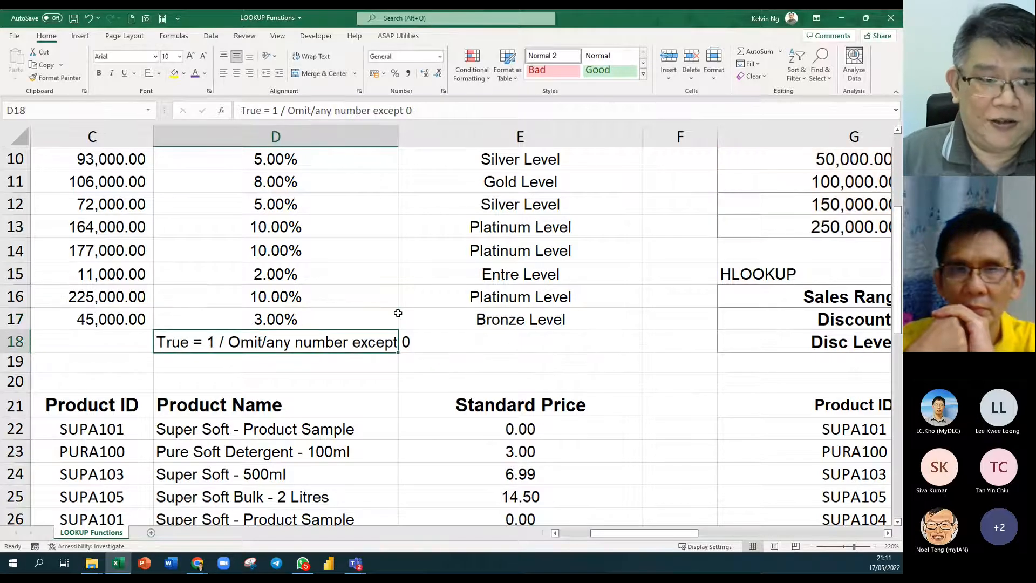
pyautogui.click(384, 319)
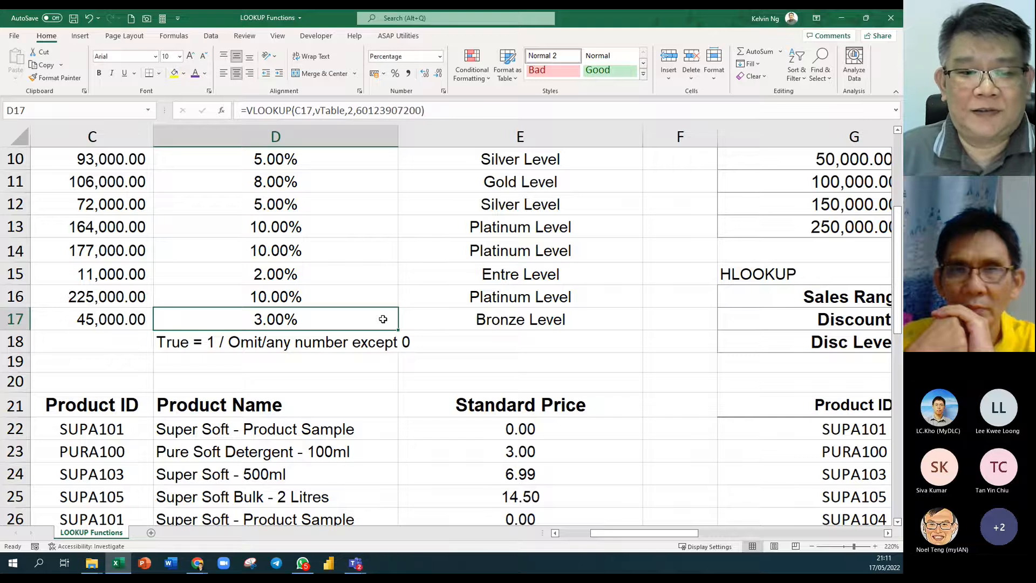
pyautogui.doubleClick(298, 322)
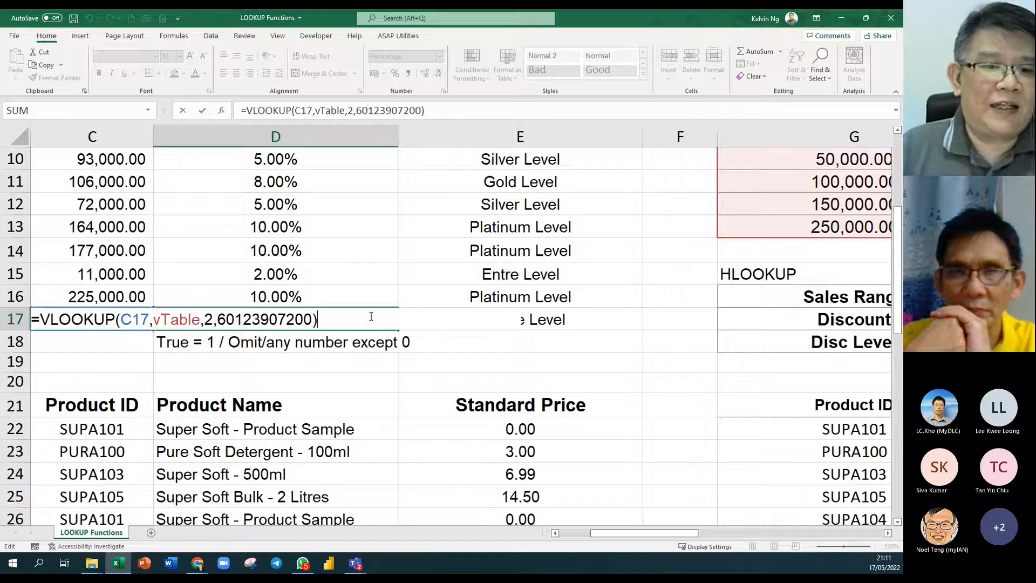
# Replace D17's match argument with 888888888, giving =VLOOKUP(C17,vTable,2,888888888) at 3.00%.
pyautogui.moveTo(218, 319); pyautogui.dragTo(312, 323)
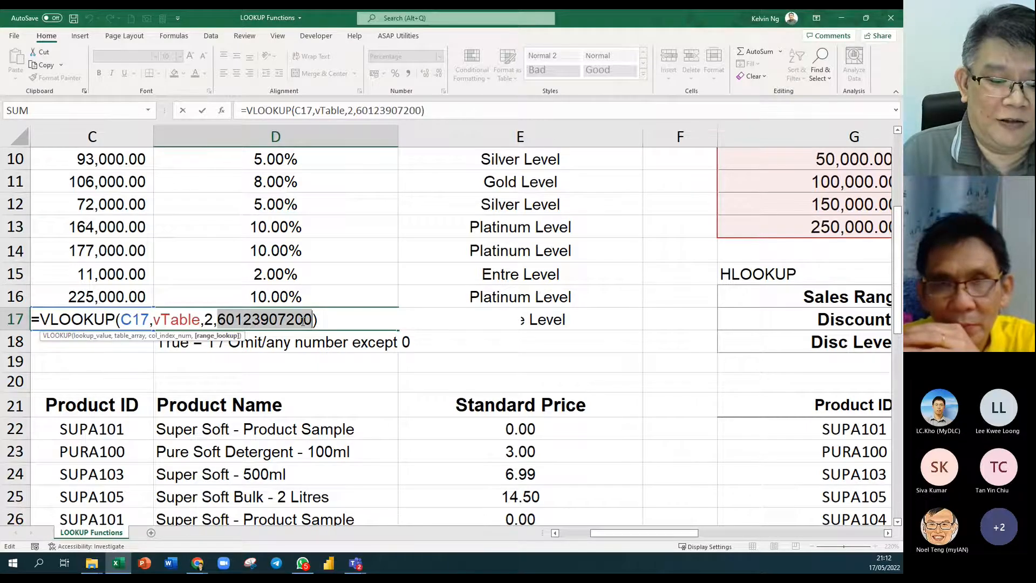
pyautogui.write('888888888')
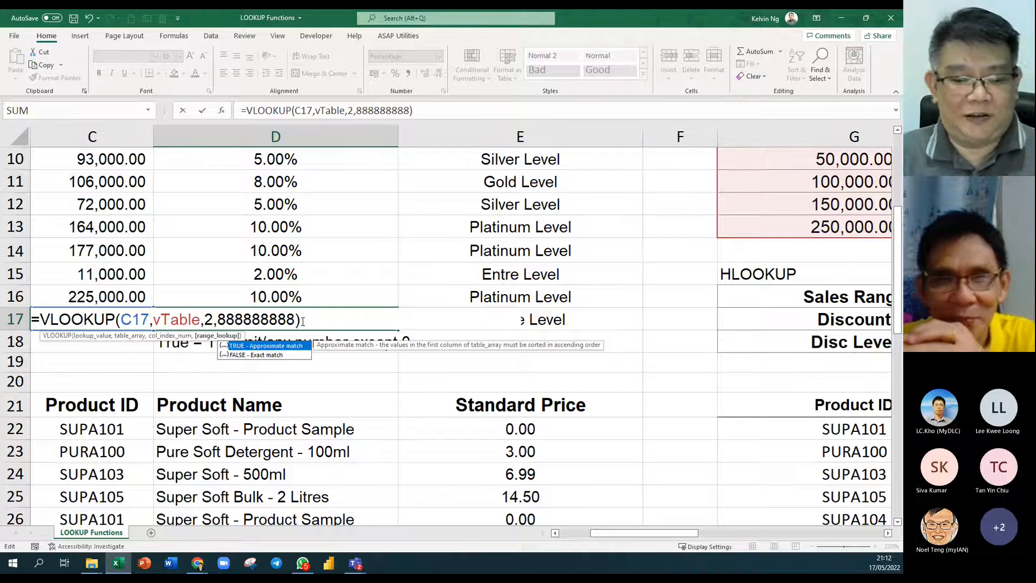
pyautogui.press('Return')
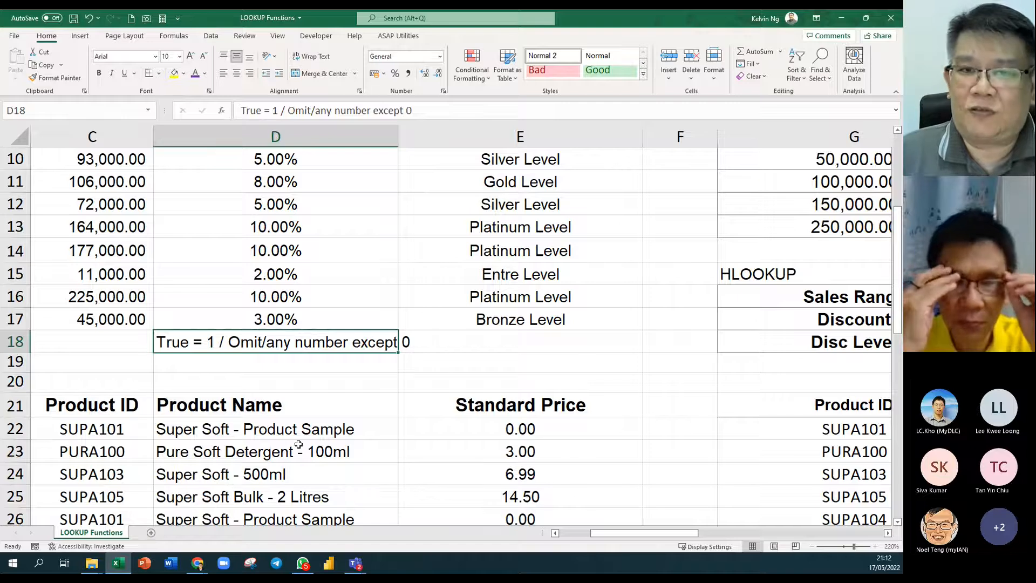
pyautogui.click(330, 375)
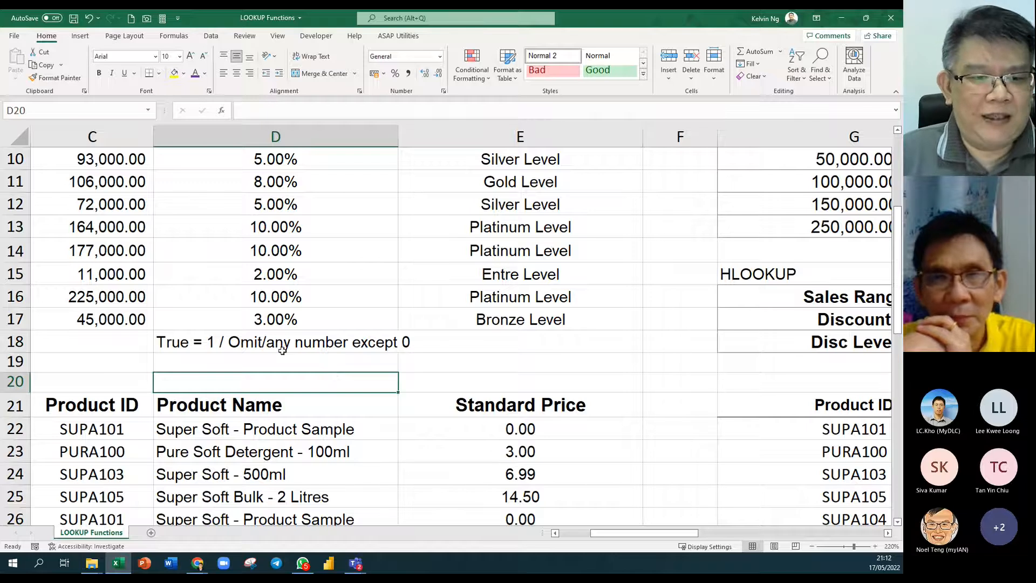
pyautogui.click(283, 322)
pyautogui.doubleClick(286, 323)
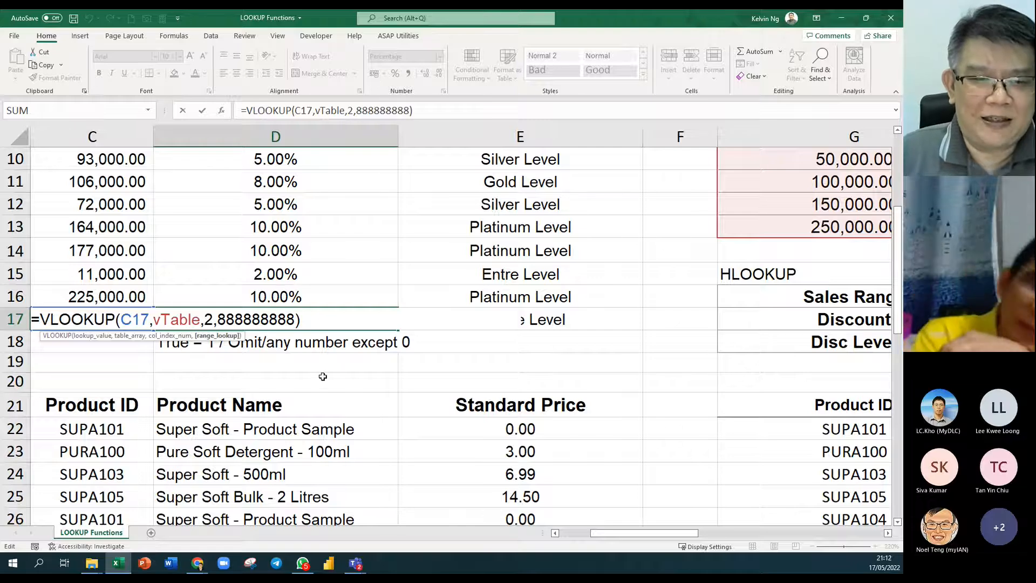
pyautogui.press('Escape')
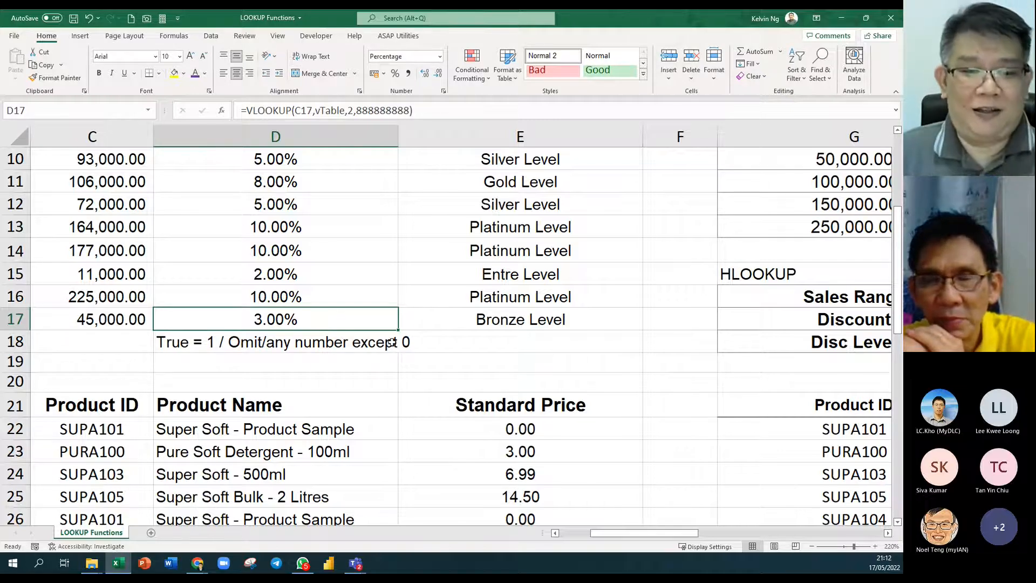
pyautogui.scroll(-2, 376, 353)
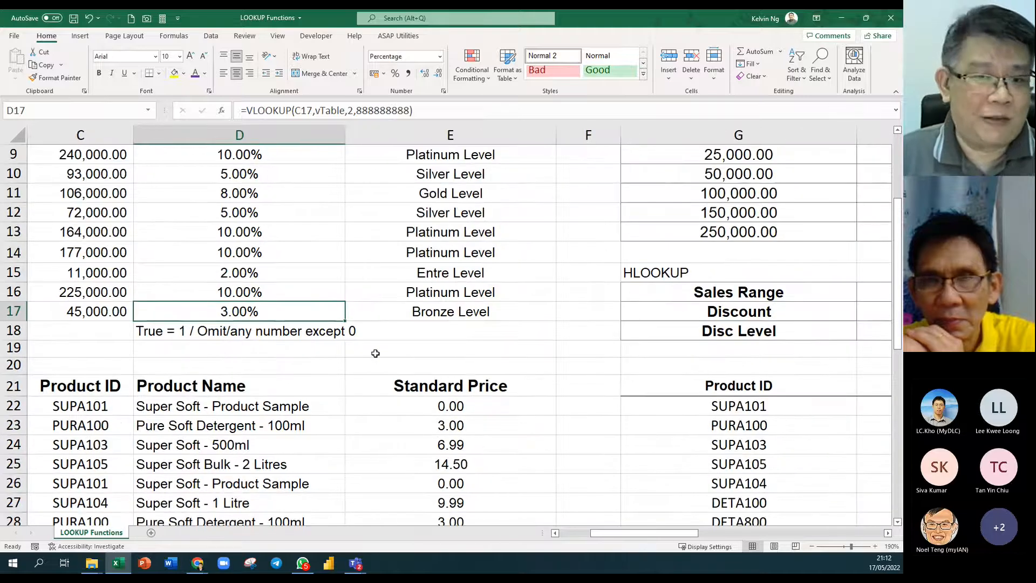
pyautogui.scroll(-3, 375, 354)
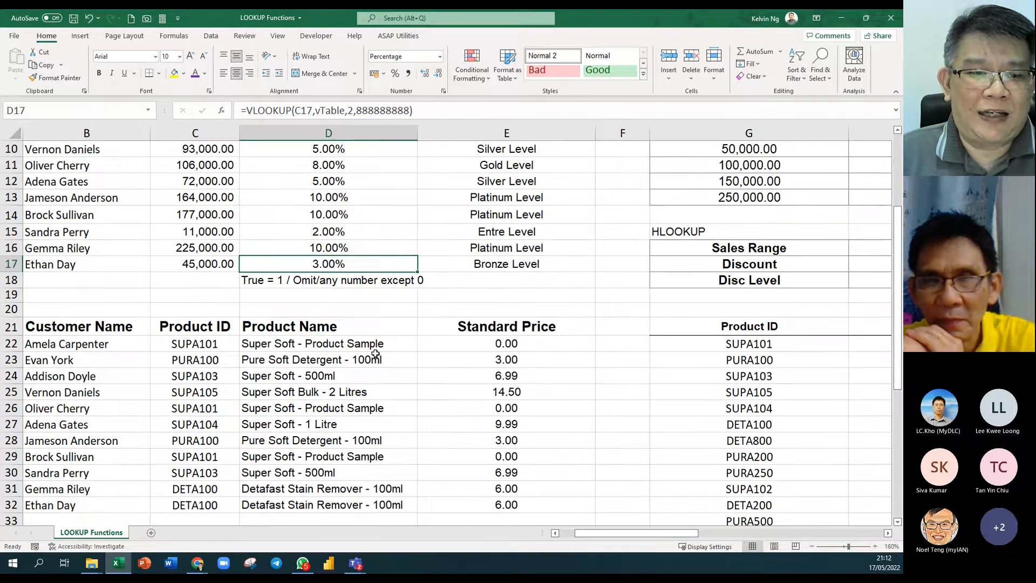
pyautogui.scroll(2, 485, 360)
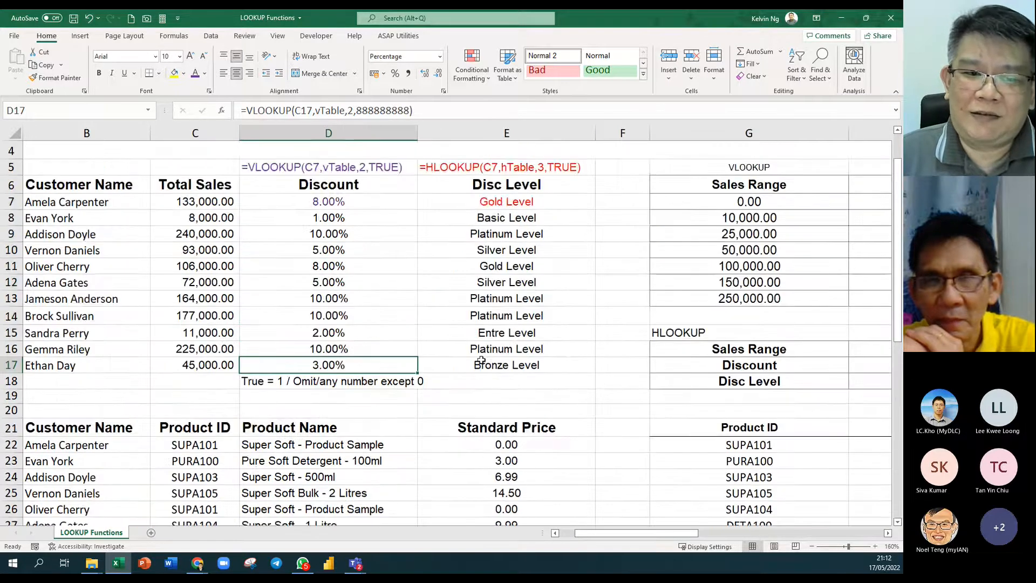
pyautogui.click(555, 534)
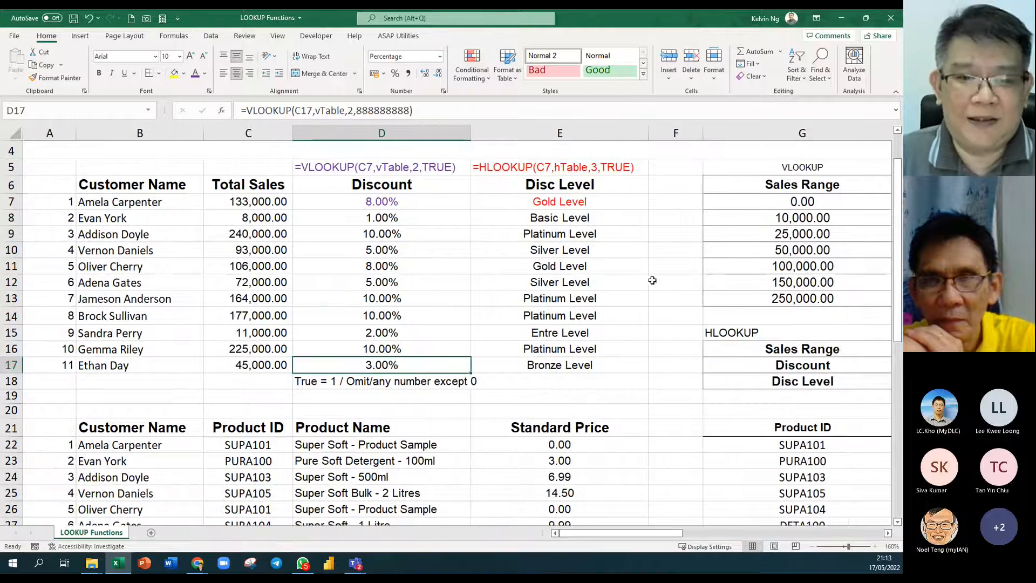
# Scroll down to the second Product ID list and category price table around row 30.
pyautogui.scroll(-2, 463, 290)
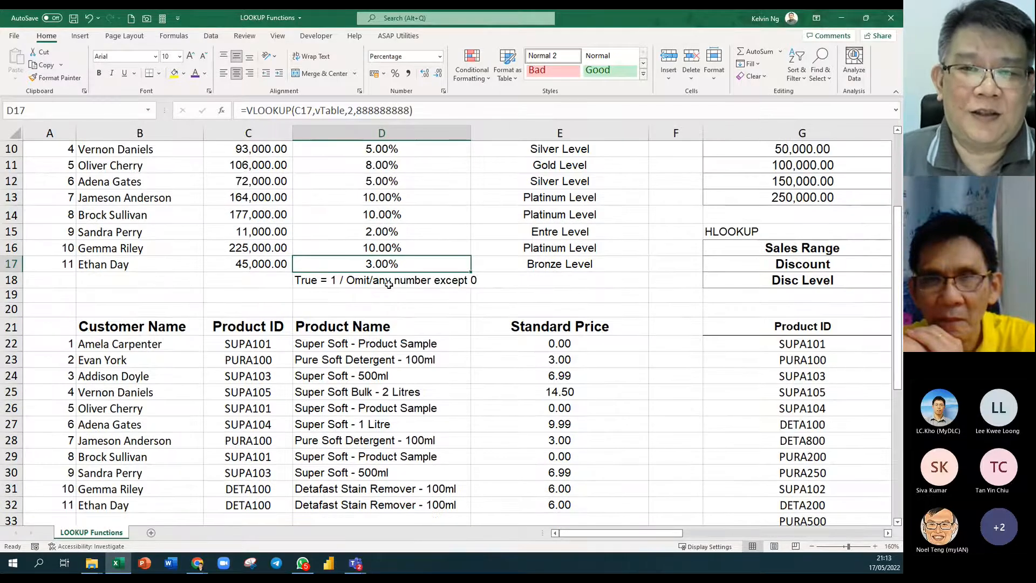
pyautogui.scroll(2, 389, 285)
pyautogui.scroll(1, 388, 284)
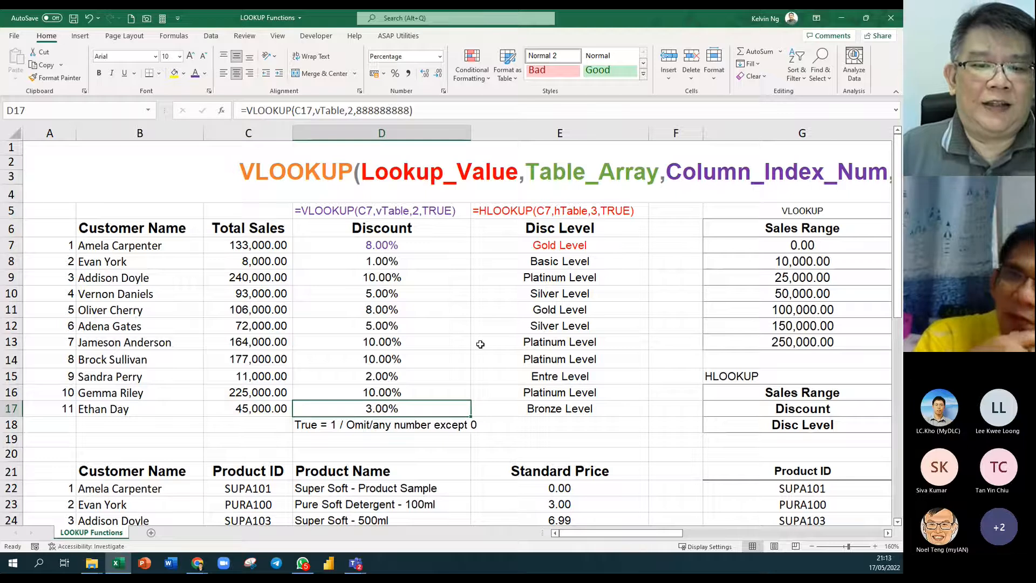
pyautogui.scroll(-1, 480, 344)
pyautogui.scroll(-1, 481, 344)
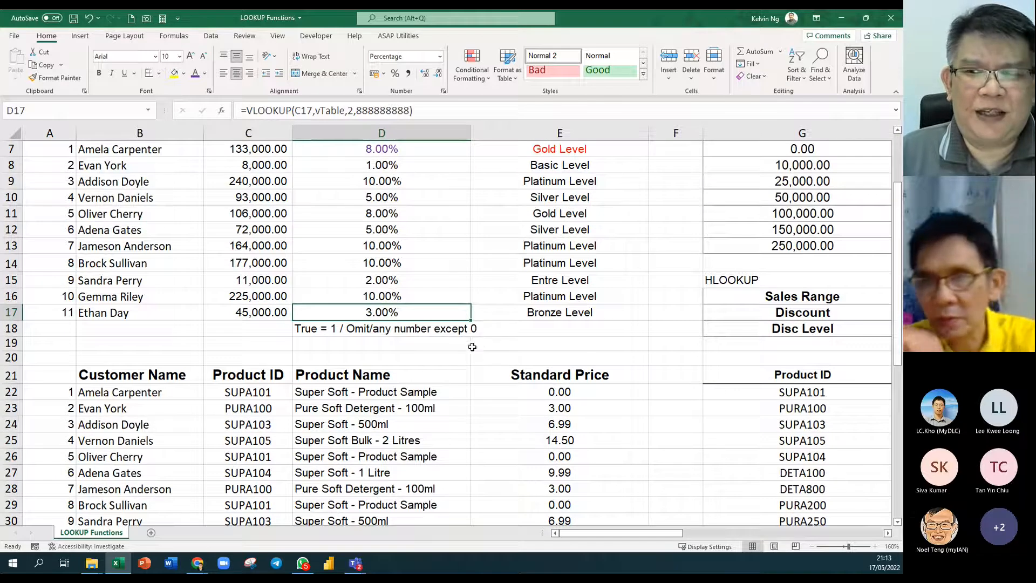
pyautogui.scroll(-7, 452, 342)
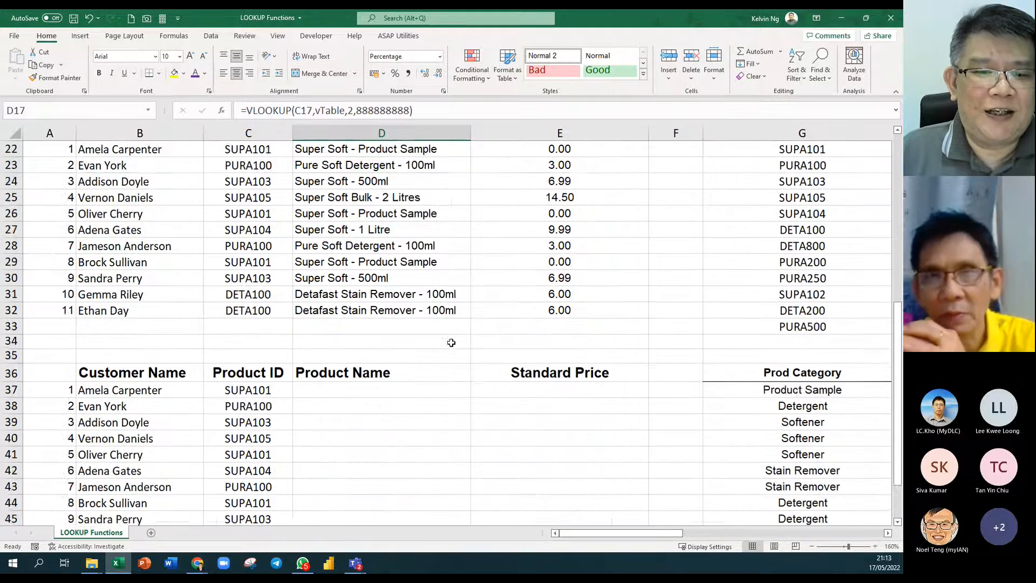
pyautogui.scroll(-2, 451, 343)
pyautogui.scroll(-2, 451, 343)
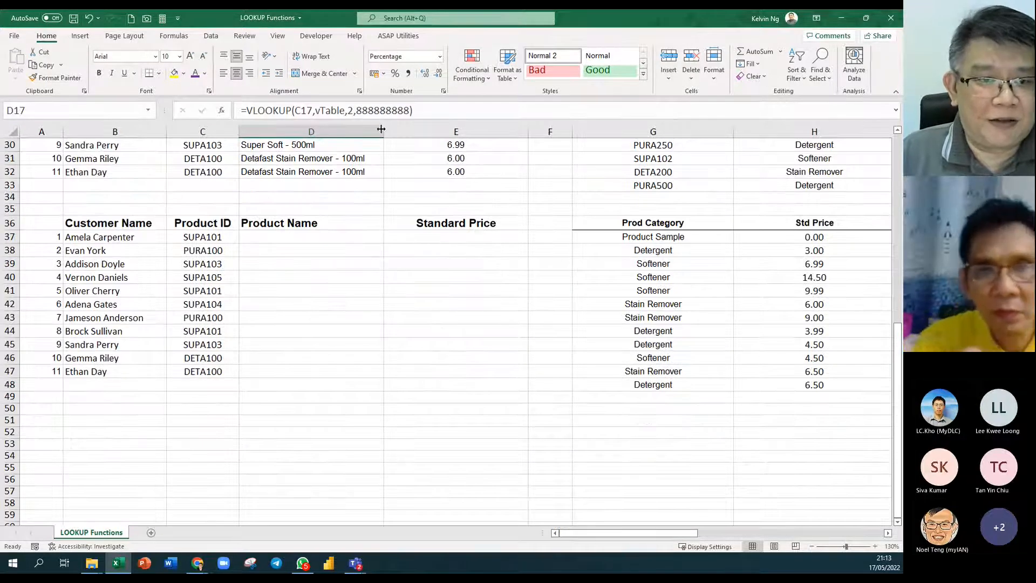
# Narrow columns D and E, and AutoFit columns G to J to their contents.
pyautogui.moveTo(381, 129); pyautogui.dragTo(377, 130)
pyautogui.moveTo(521, 136); pyautogui.dragTo(478, 143)
pyautogui.click(888, 533)
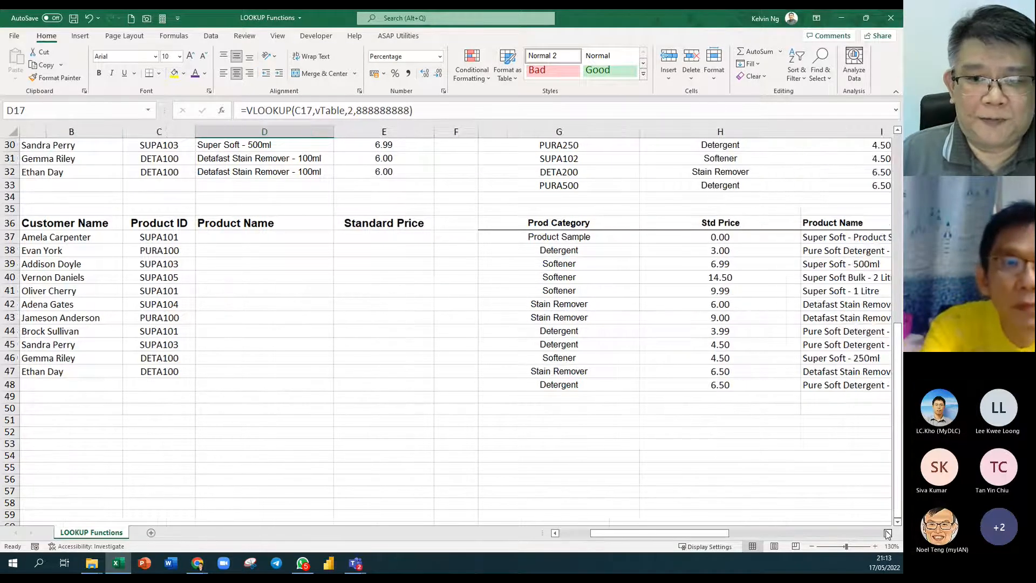
pyautogui.click(888, 533)
pyautogui.moveTo(410, 131); pyautogui.dragTo(675, 188)
pyautogui.moveTo(226, 131); pyautogui.dragTo(180, 145)
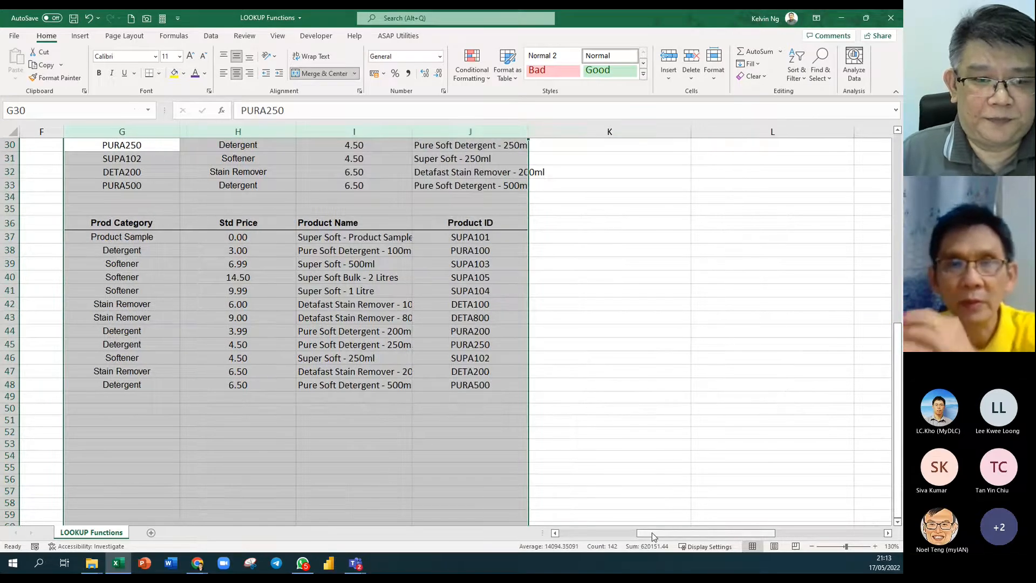
pyautogui.doubleClick(298, 134)
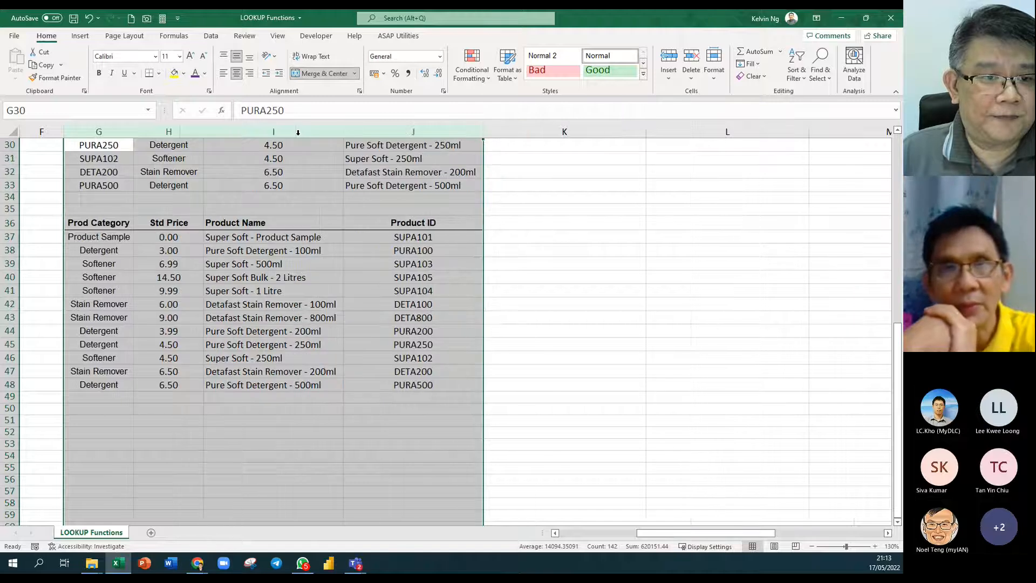
pyautogui.click(297, 371)
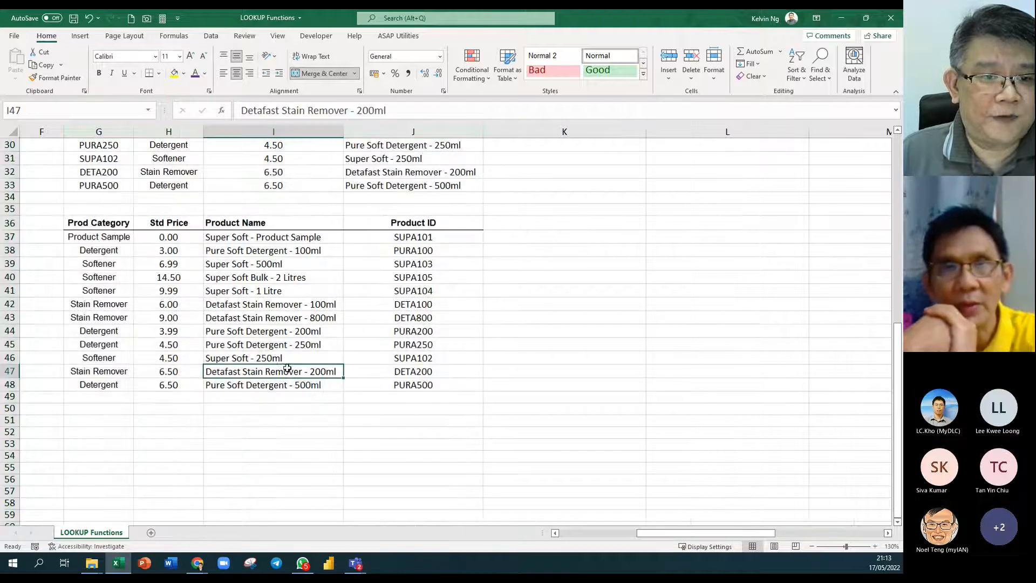
# Select the earlier example tables above row 33, then return to D37 and Customer Name.
pyautogui.click(556, 532)
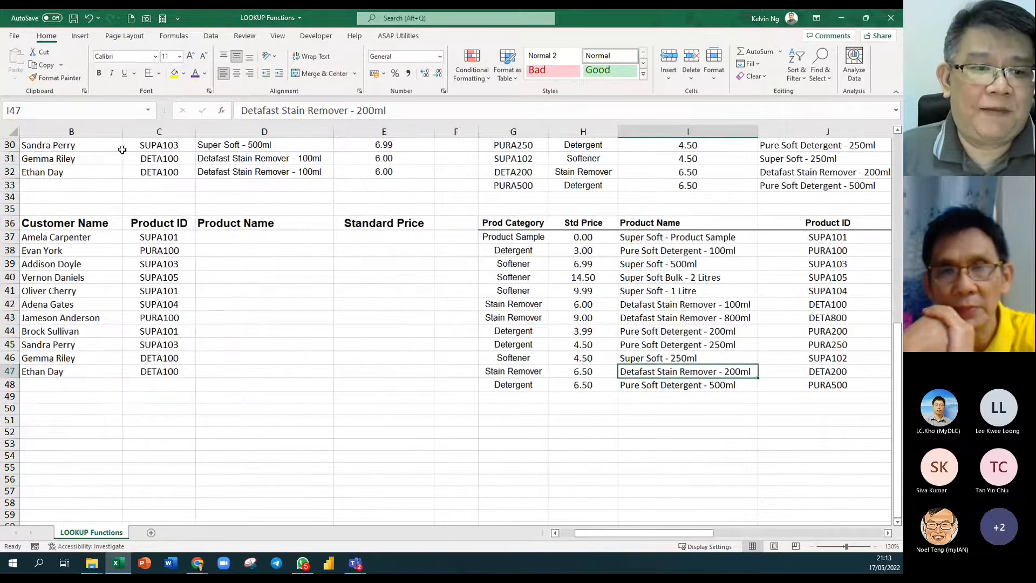
pyautogui.click(216, 236)
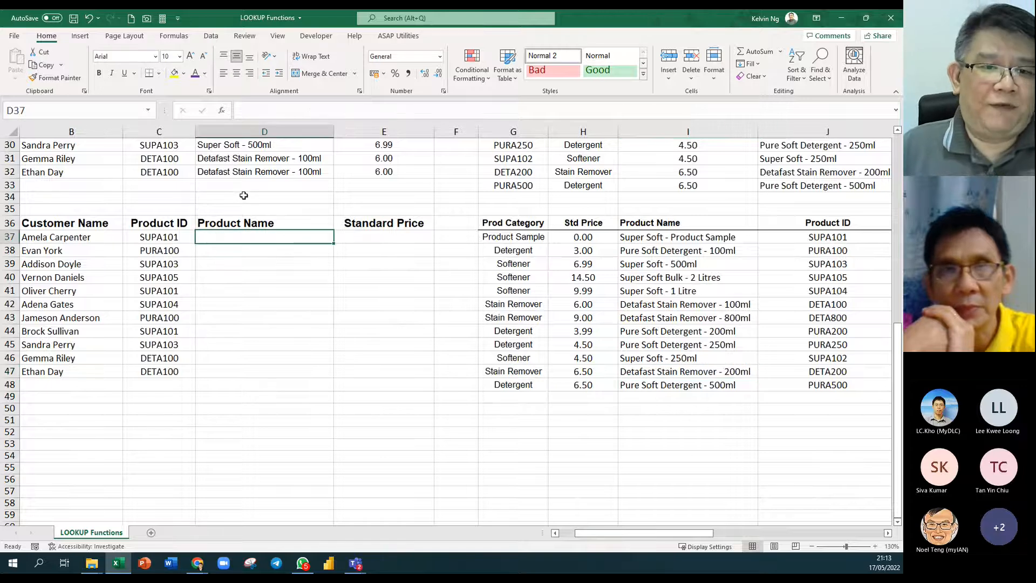
pyautogui.scroll(2, 243, 197)
pyautogui.click(33, 272)
pyautogui.moveTo(33, 272)
pyautogui.mouseDown()
pyautogui.moveTo(831, 108)
pyautogui.moveTo(839, 61)
pyautogui.mouseUp()
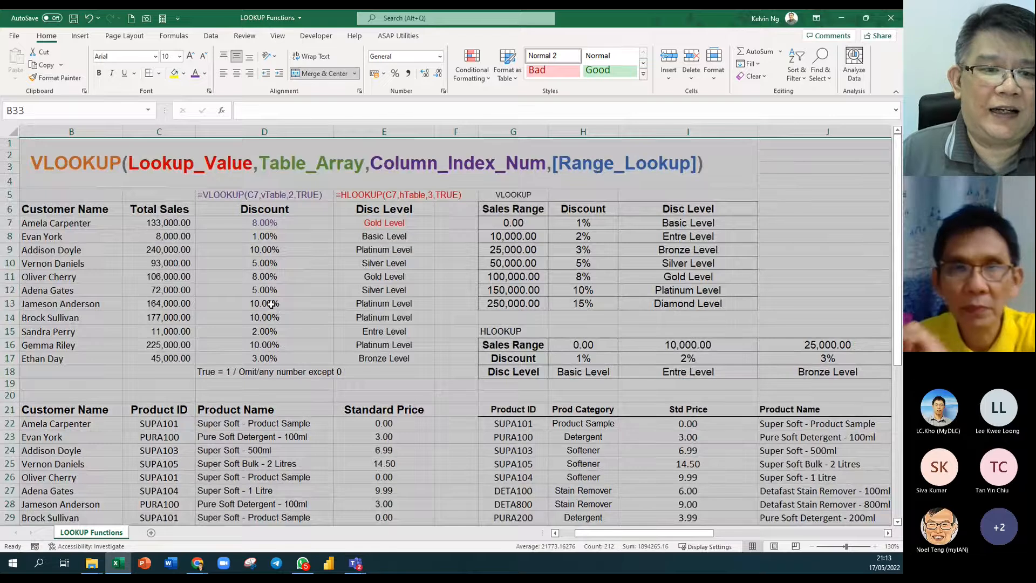
pyautogui.scroll(-9, 286, 302)
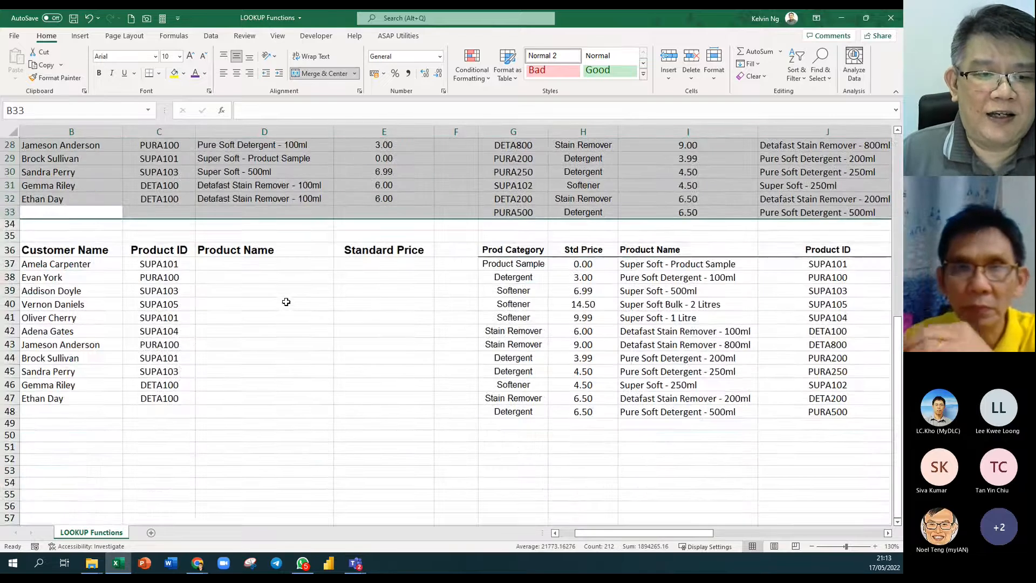
pyautogui.click(264, 268)
pyautogui.scroll(-1, 264, 267)
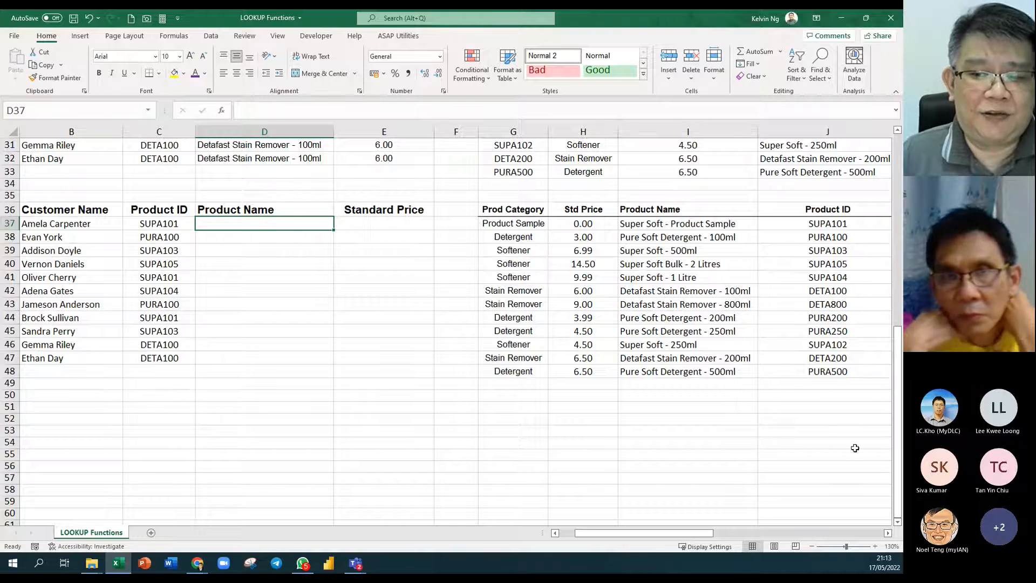
pyautogui.hscroll(1, 850, 275)
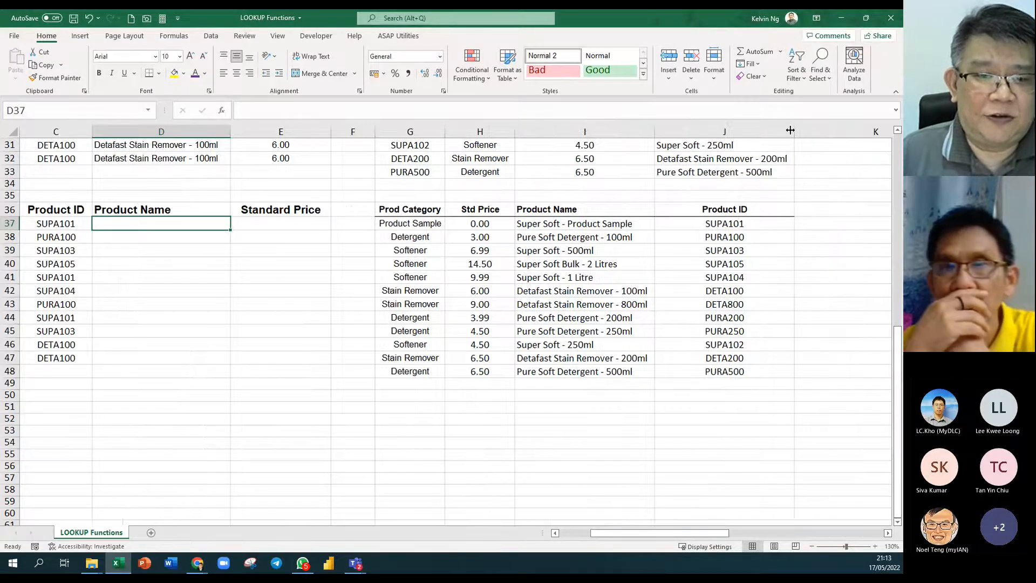
pyautogui.click(555, 534)
pyautogui.click(555, 533)
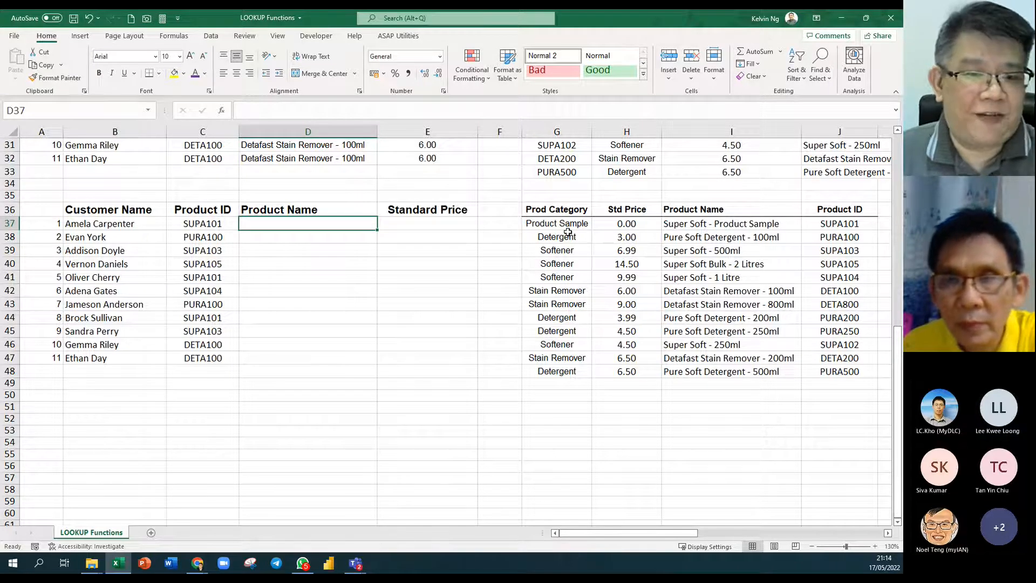
pyautogui.click(184, 230)
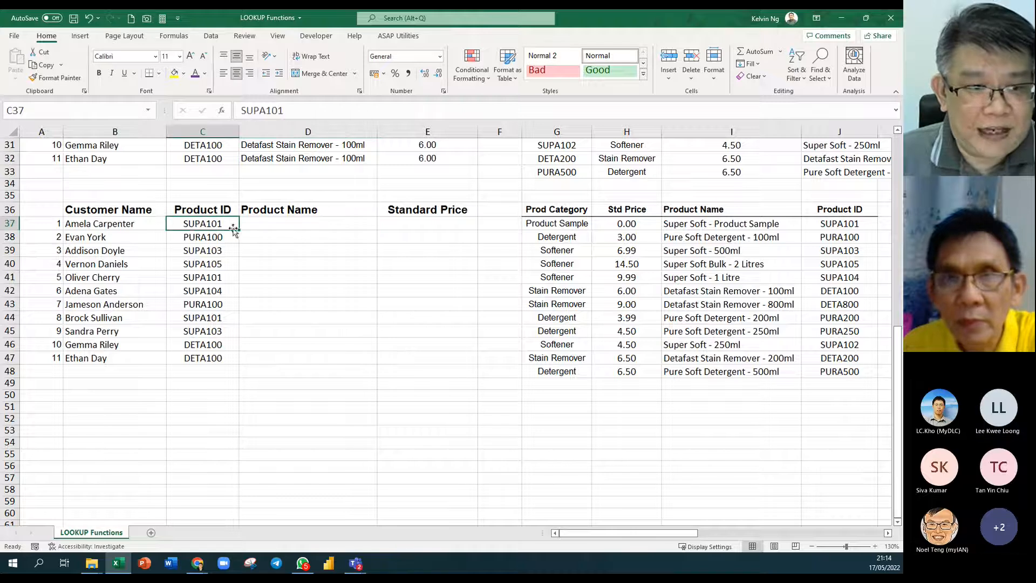
pyautogui.moveTo(561, 211); pyautogui.dragTo(864, 373)
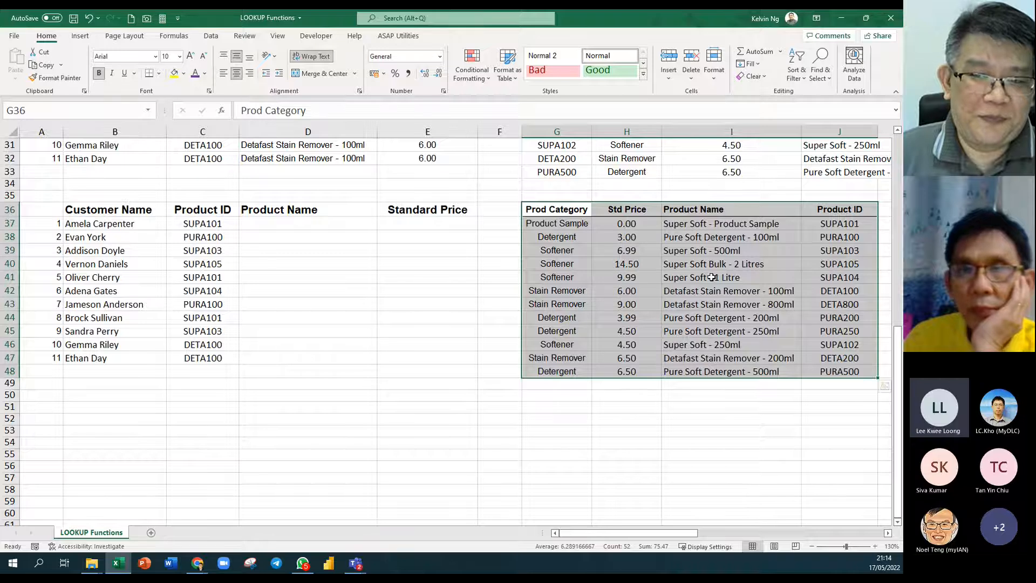
pyautogui.moveTo(851, 209); pyautogui.dragTo(852, 371)
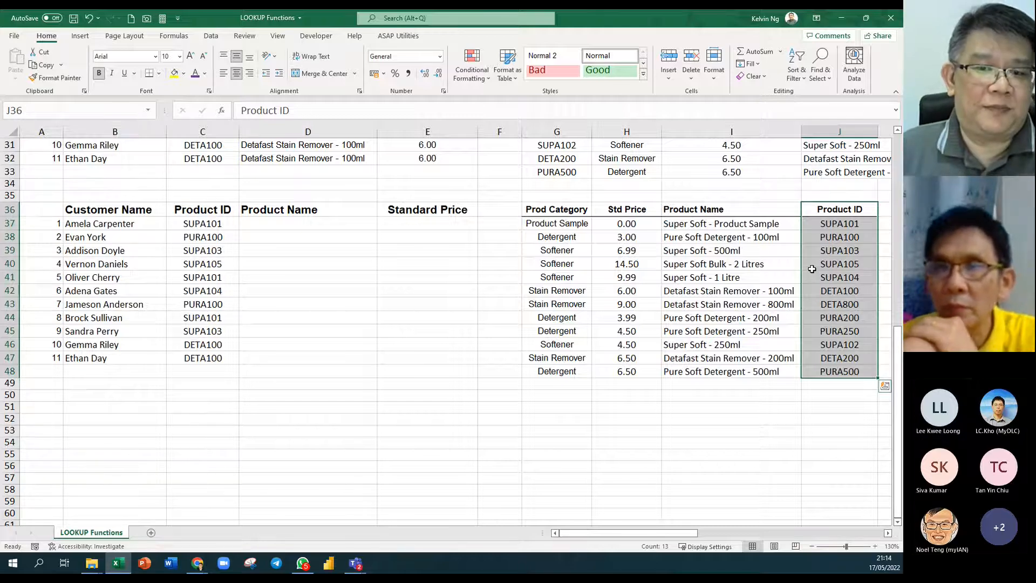
pyautogui.moveTo(571, 208); pyautogui.dragTo(572, 370)
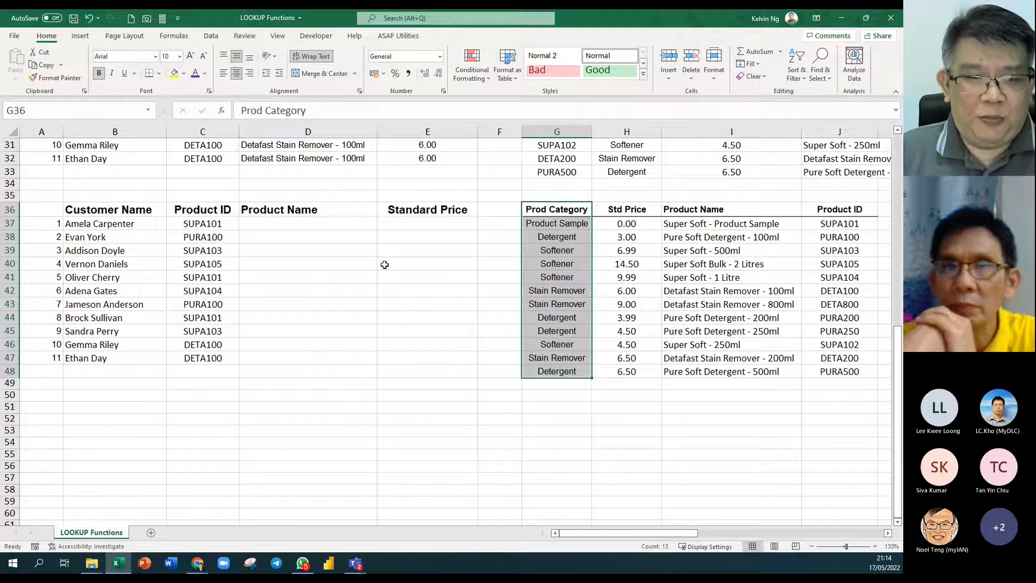
pyautogui.click(285, 224)
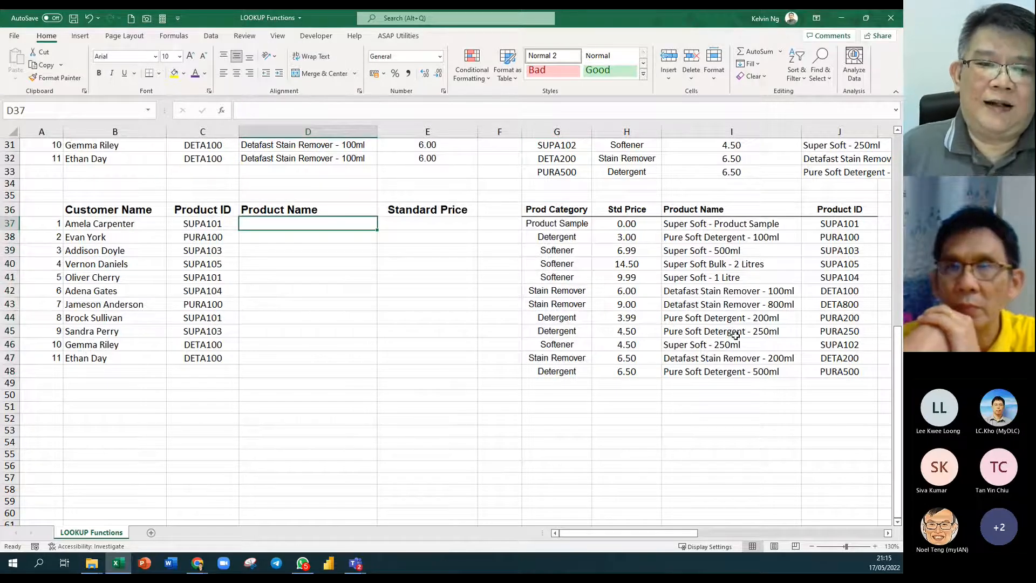
pyautogui.click(145, 195)
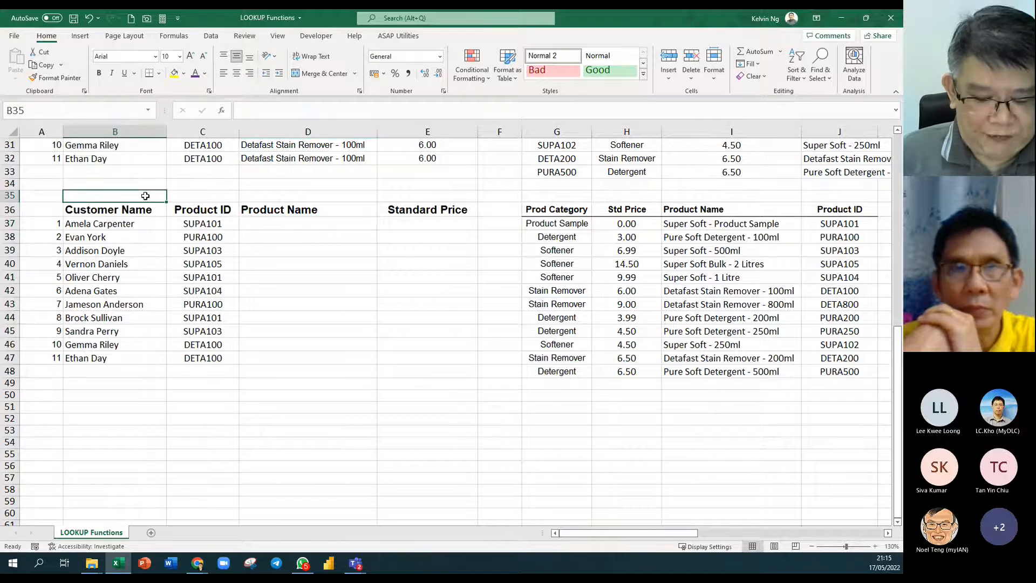
# Enter 'VLOOKUP + CHOOSE' in B35, then extend it to 'VLOOKUP + CHOOSE | INDEX and MATCH'.
pyautogui.write('VLOOKUP + CHOOSE')
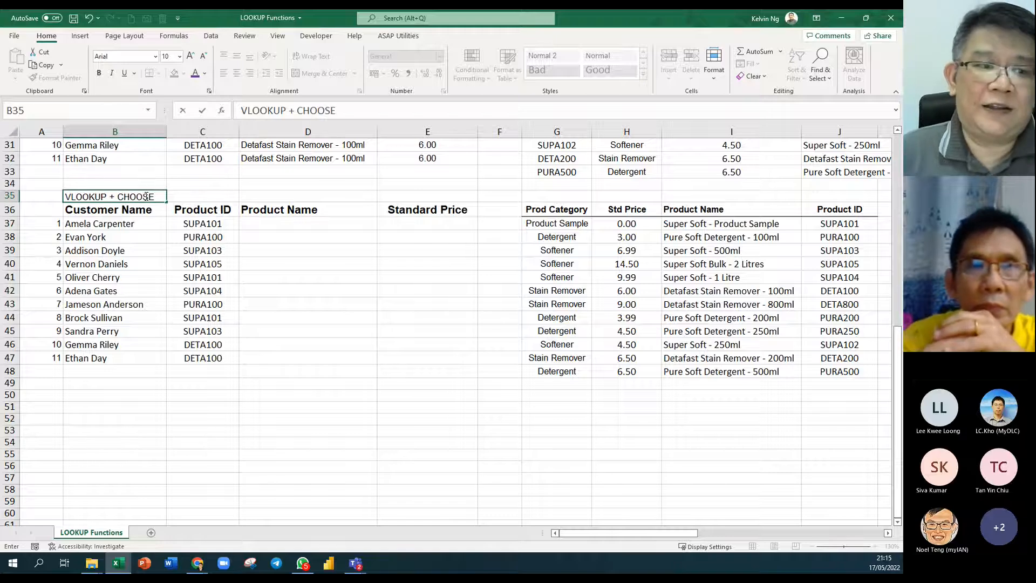
pyautogui.click(204, 301)
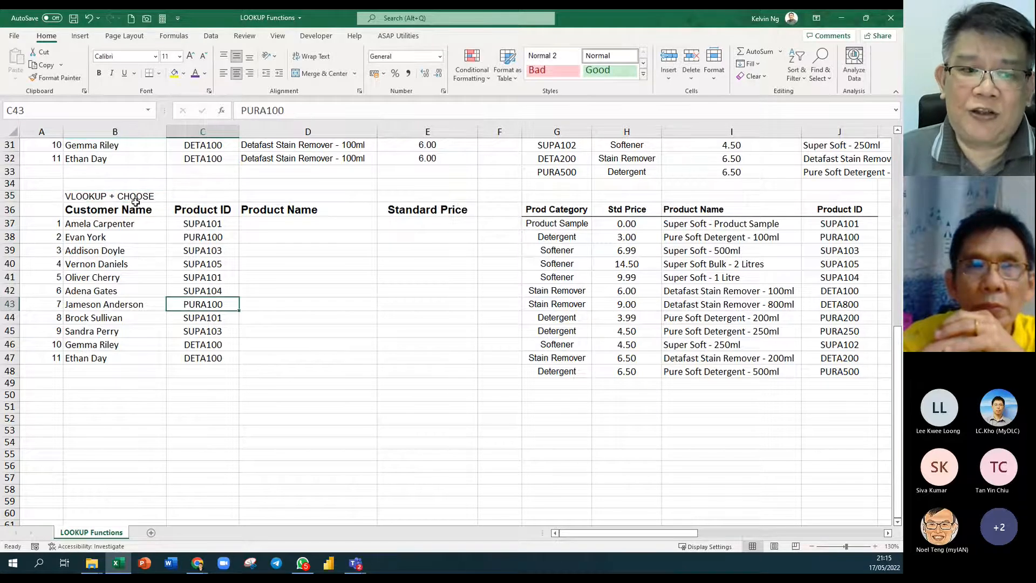
pyautogui.doubleClick(165, 196)
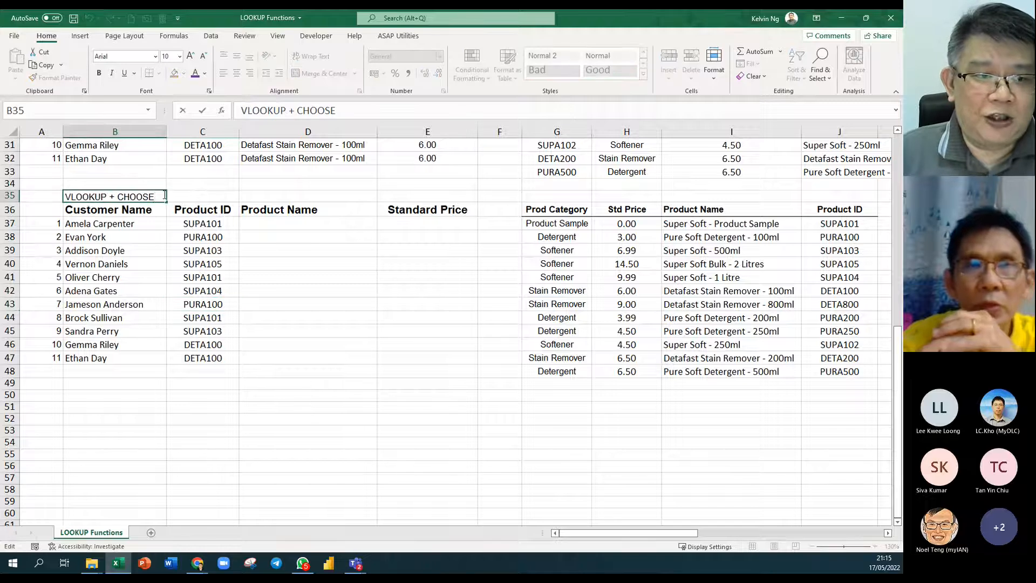
pyautogui.write('| ')
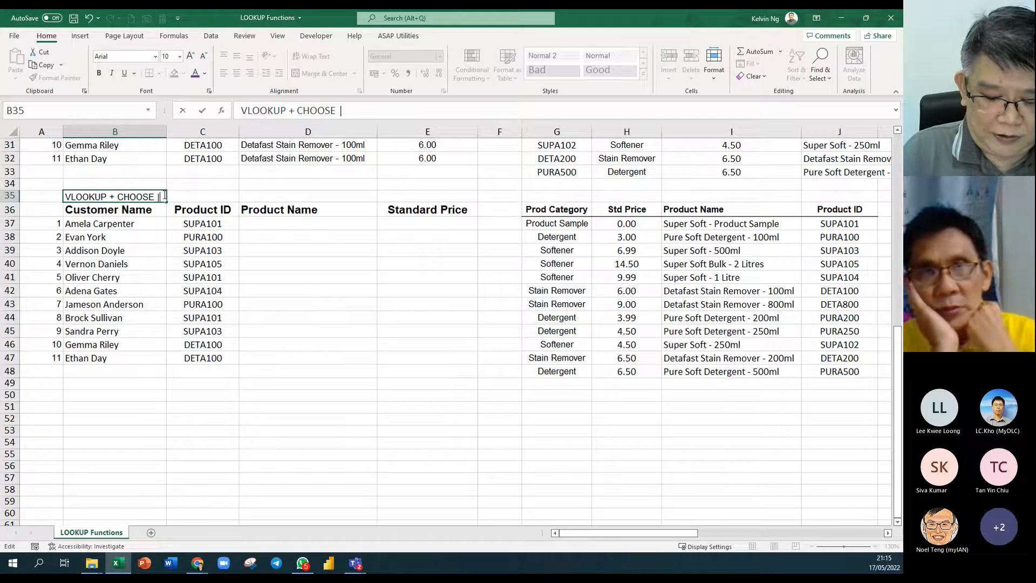
pyautogui.write('INDEX')
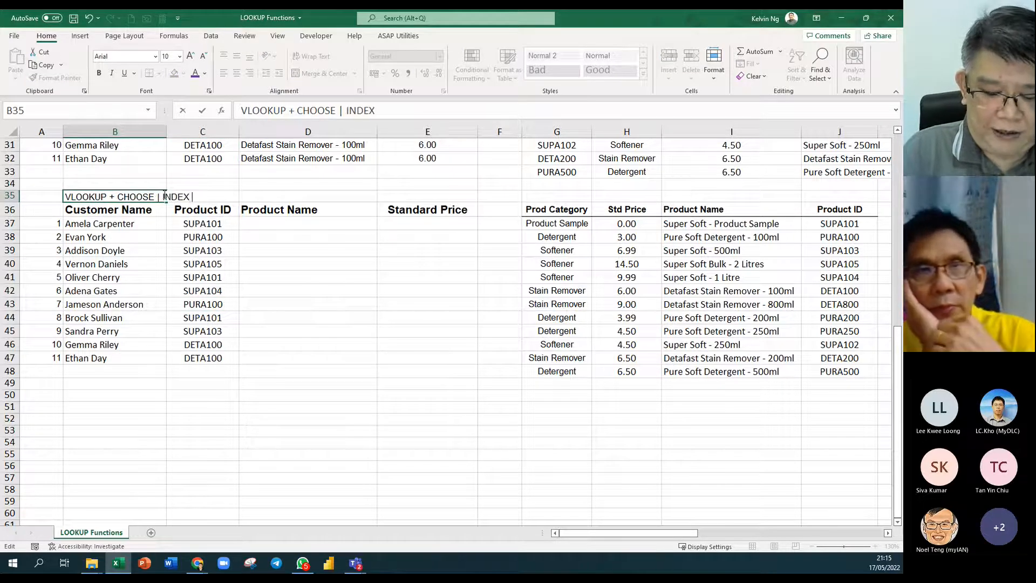
pyautogui.write(' and MATCH')
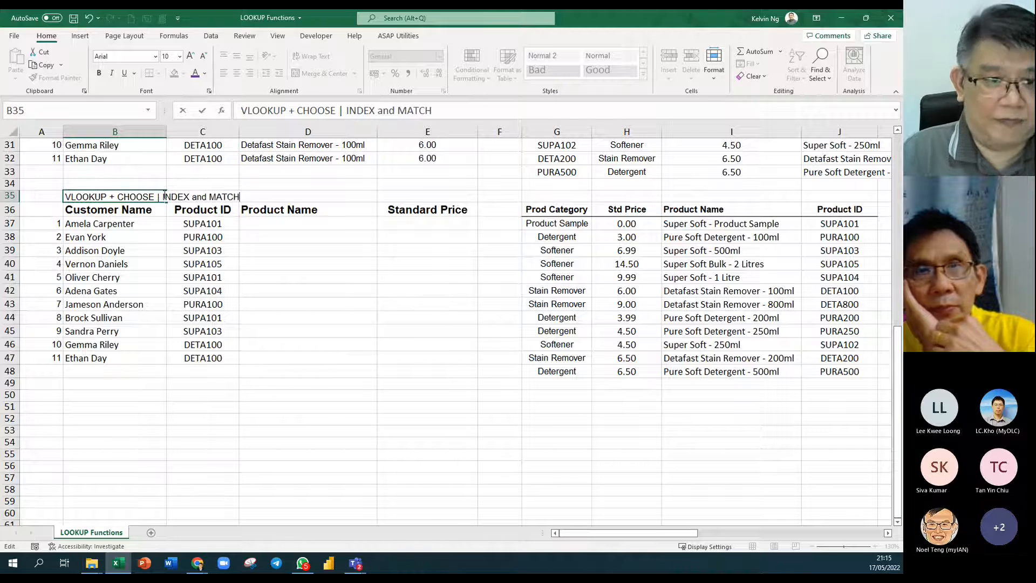
pyautogui.press('Return')
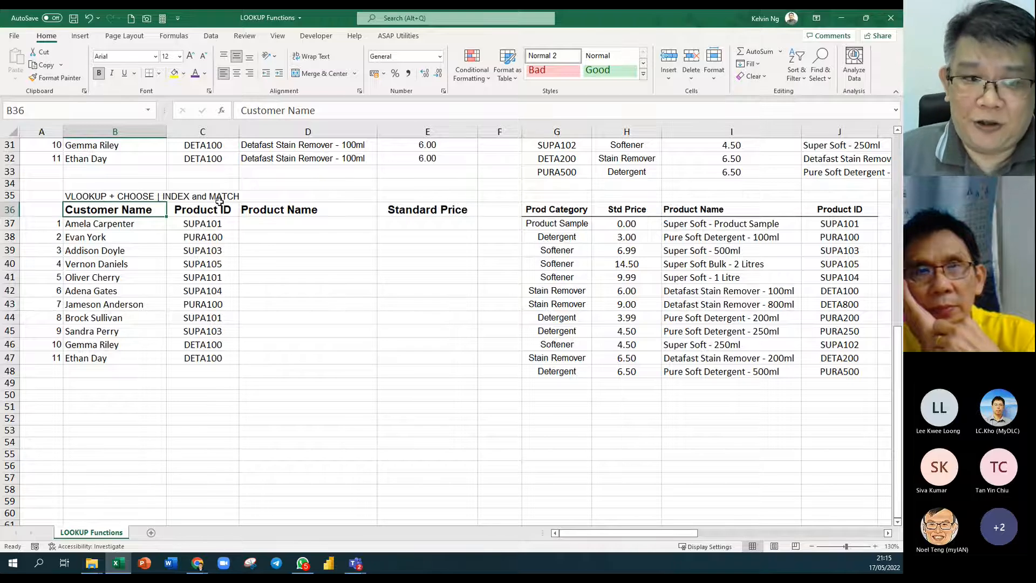
pyautogui.click(279, 224)
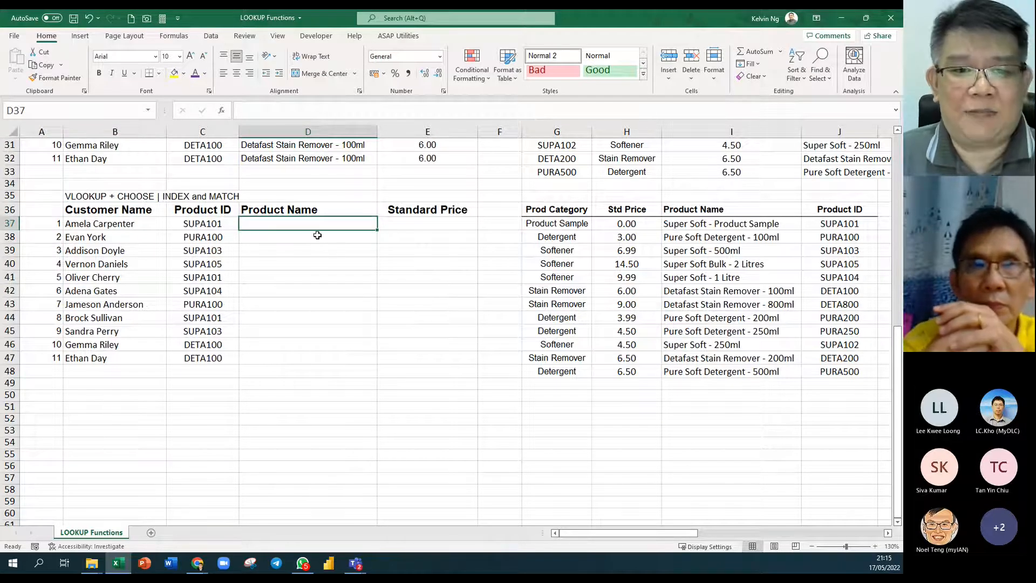
pyautogui.scroll(8, 400, 270)
pyautogui.scroll(2, 400, 270)
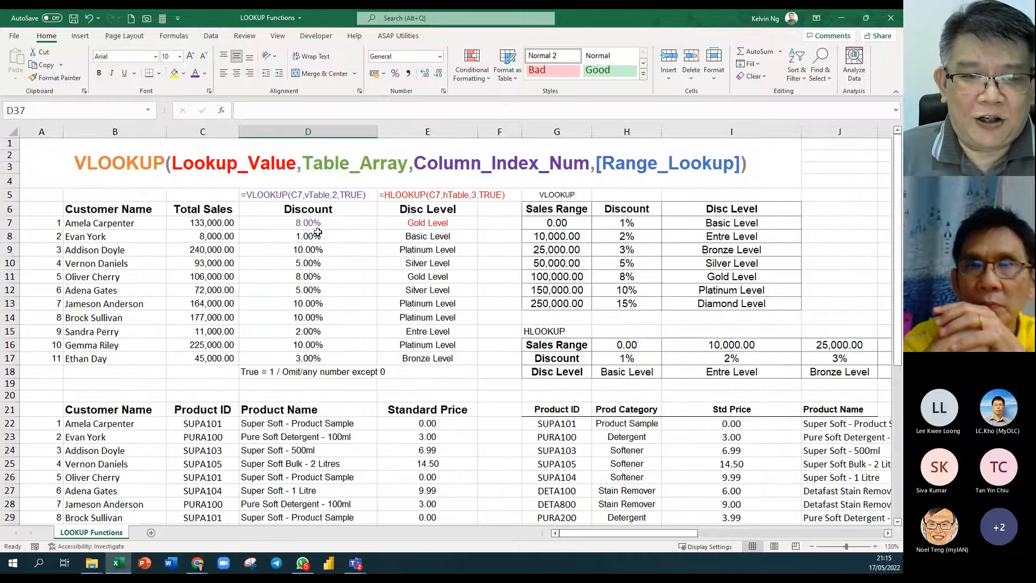
pyautogui.click(319, 225)
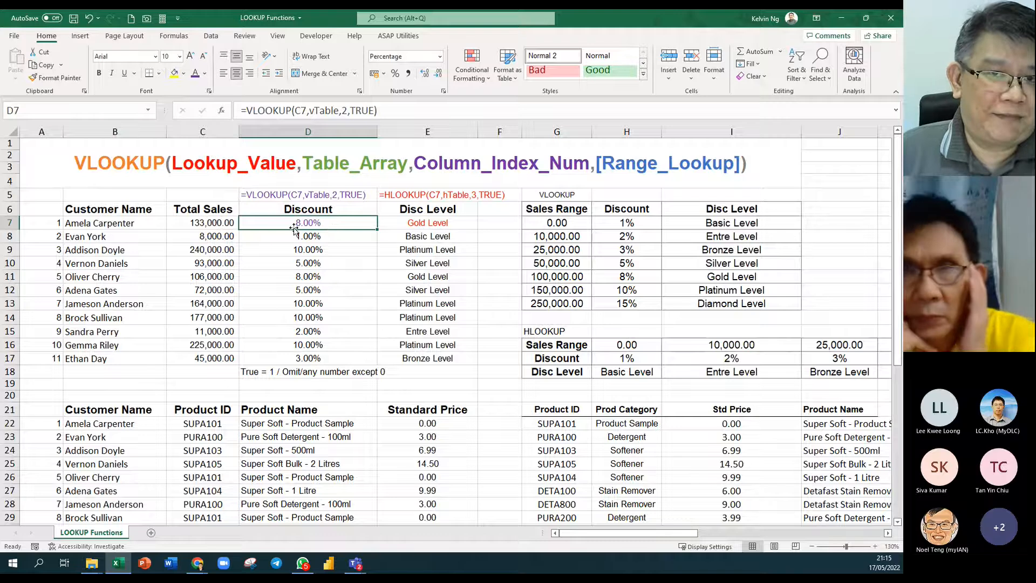
pyautogui.doubleClick(353, 225)
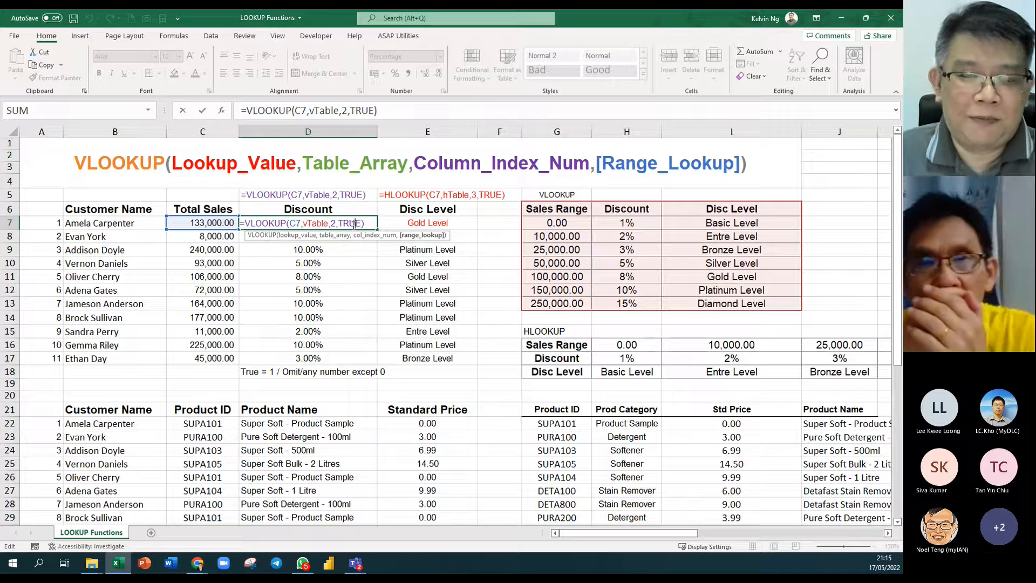
pyautogui.press('Escape')
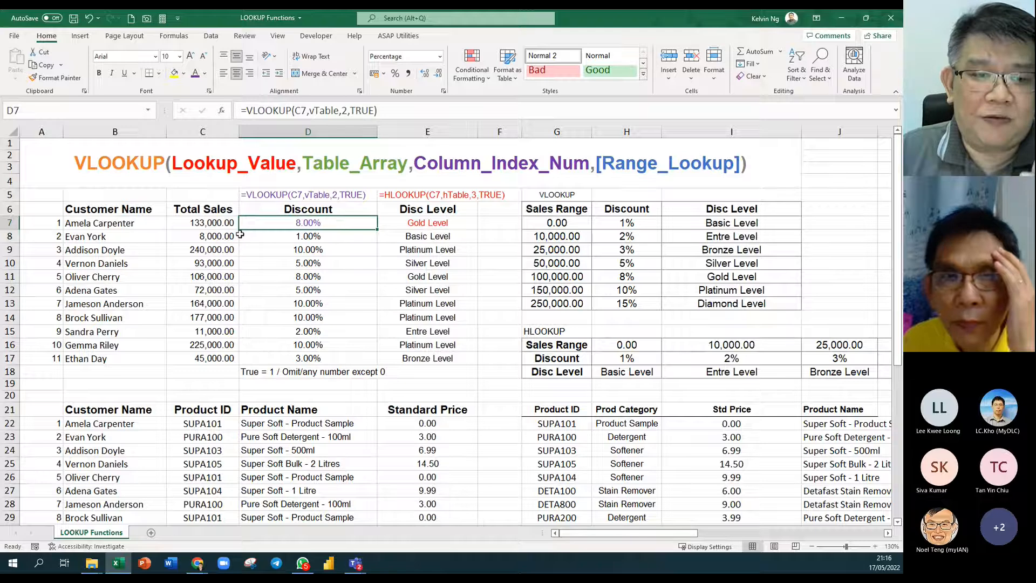
# Select the Sales Range column together with the Disc Level column of the upper table.
pyautogui.moveTo(570, 211); pyautogui.dragTo(569, 304)
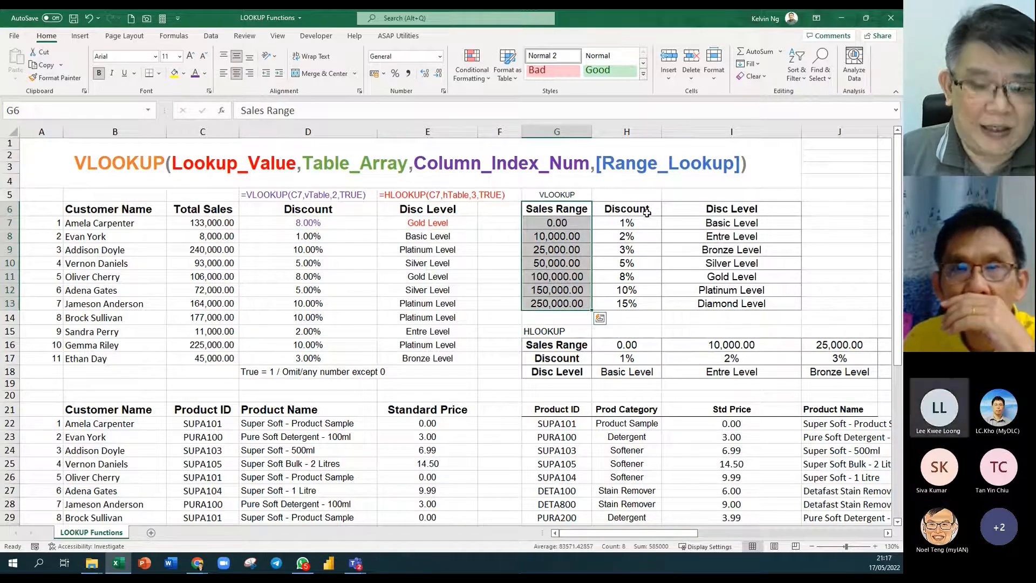
pyautogui.moveTo(646, 211); pyautogui.dragTo(649, 301)
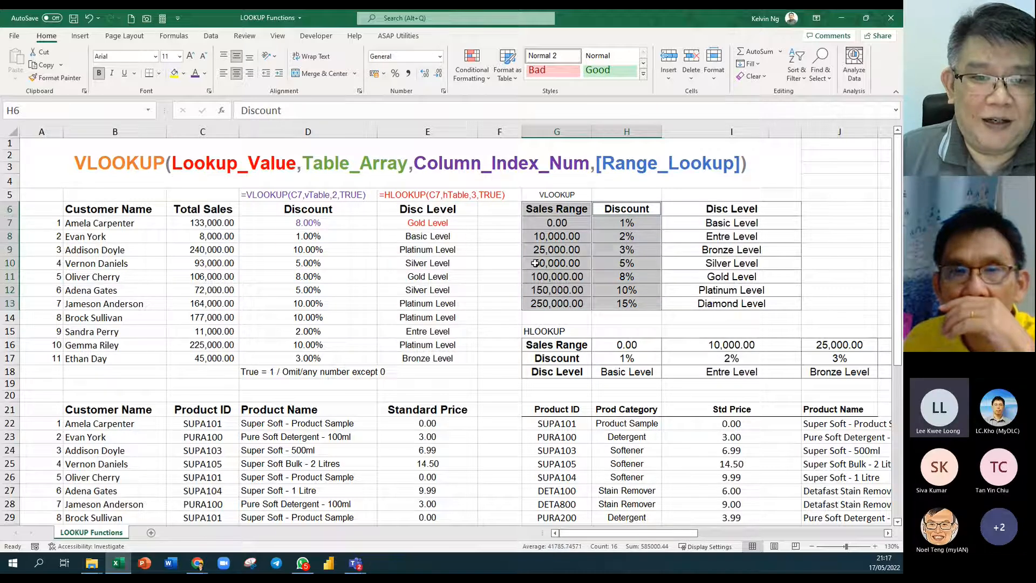
pyautogui.click(460, 211)
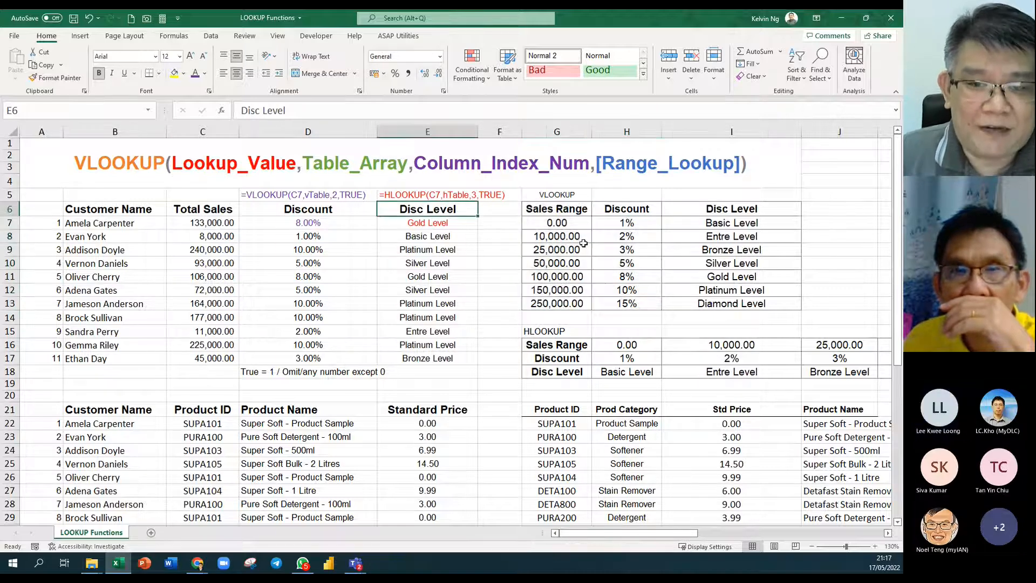
pyautogui.moveTo(580, 212); pyautogui.dragTo(572, 303)
pyautogui.keyDown('ctrl'); pyautogui.moveTo(758, 211); pyautogui.dragTo(759, 303); pyautogui.keyUp('ctrl')
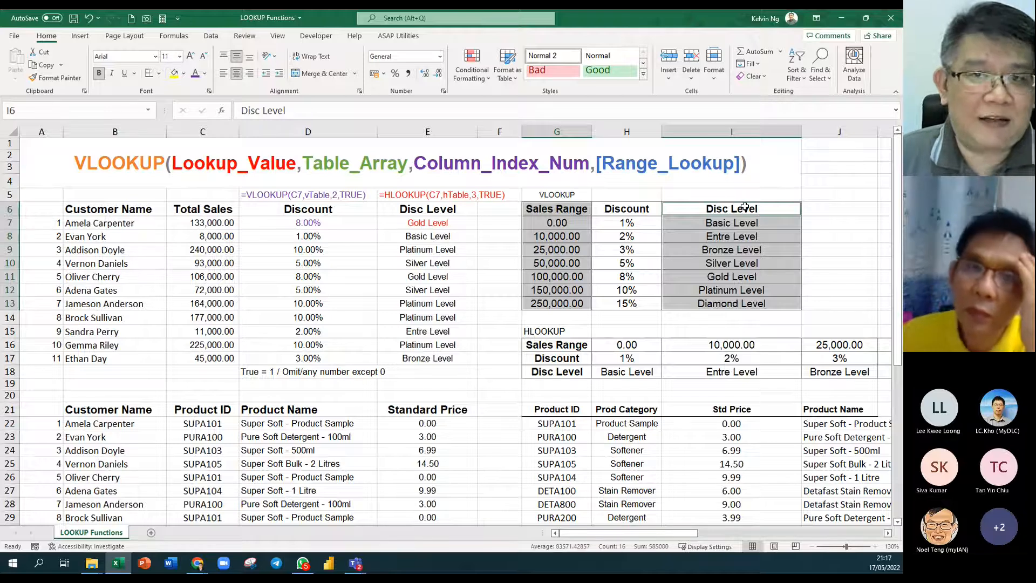
# Select the product IDs (G22:G33) together with the product names column (J22:J33).
pyautogui.scroll(-4, 721, 218)
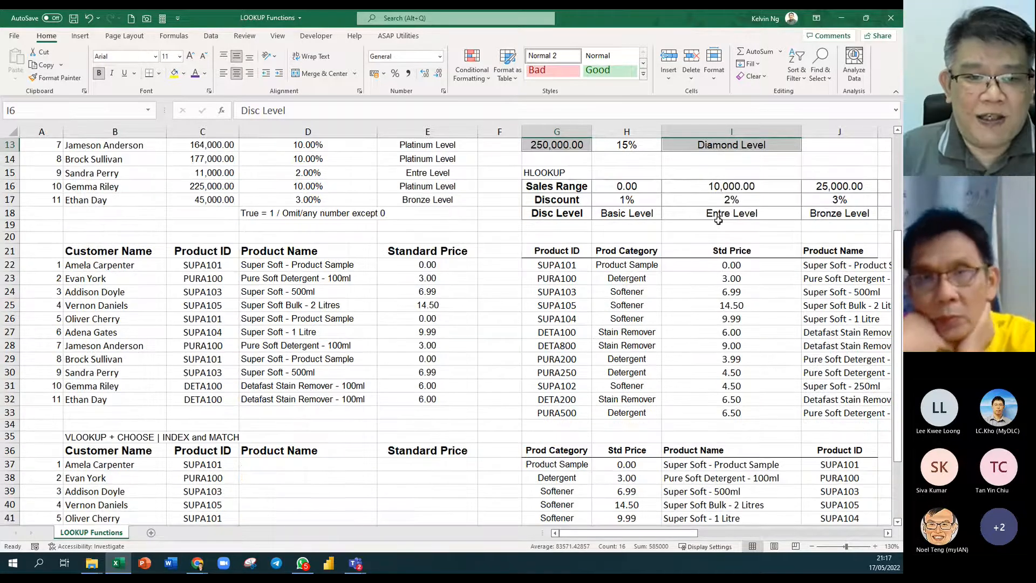
pyautogui.click(332, 266)
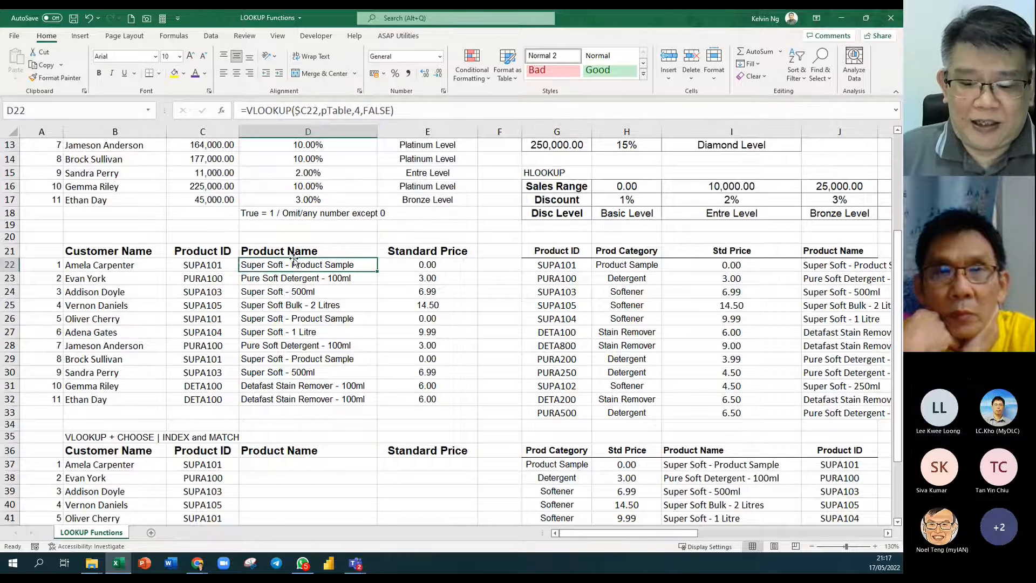
pyautogui.moveTo(563, 263); pyautogui.dragTo(597, 410)
pyautogui.keyDown('ctrl'); pyautogui.moveTo(824, 268); pyautogui.dragTo(833, 410); pyautogui.keyUp('ctrl')
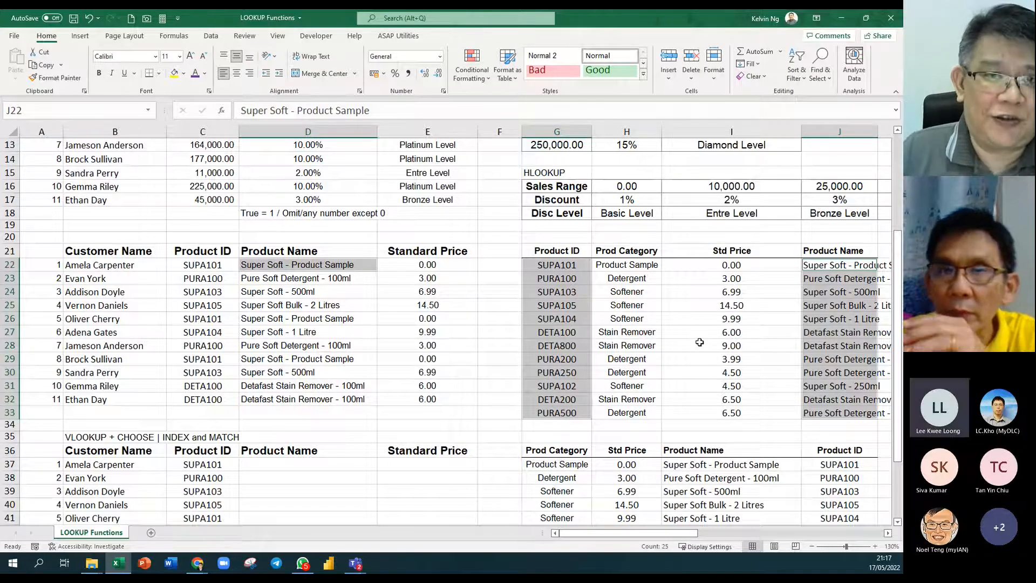
pyautogui.scroll(-3, 456, 373)
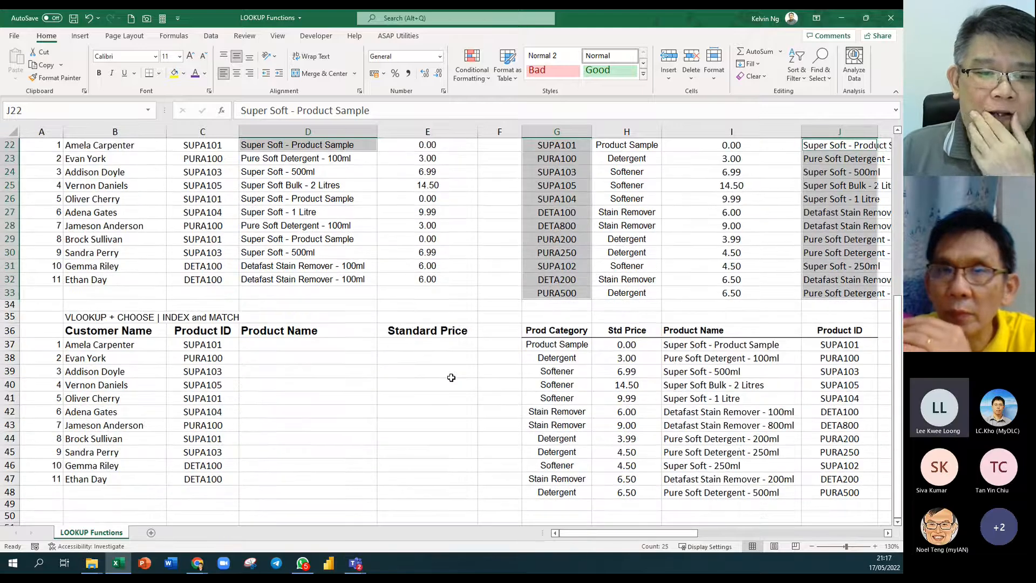
# Select the empty Product Name cell D37 and show the list of named ranges.
pyautogui.click(286, 345)
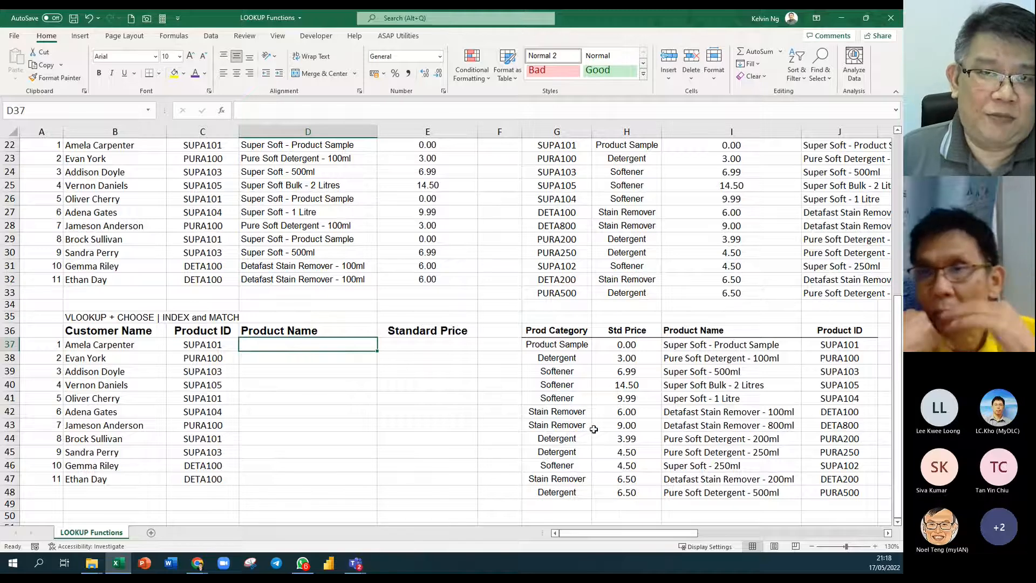
pyautogui.click(151, 114)
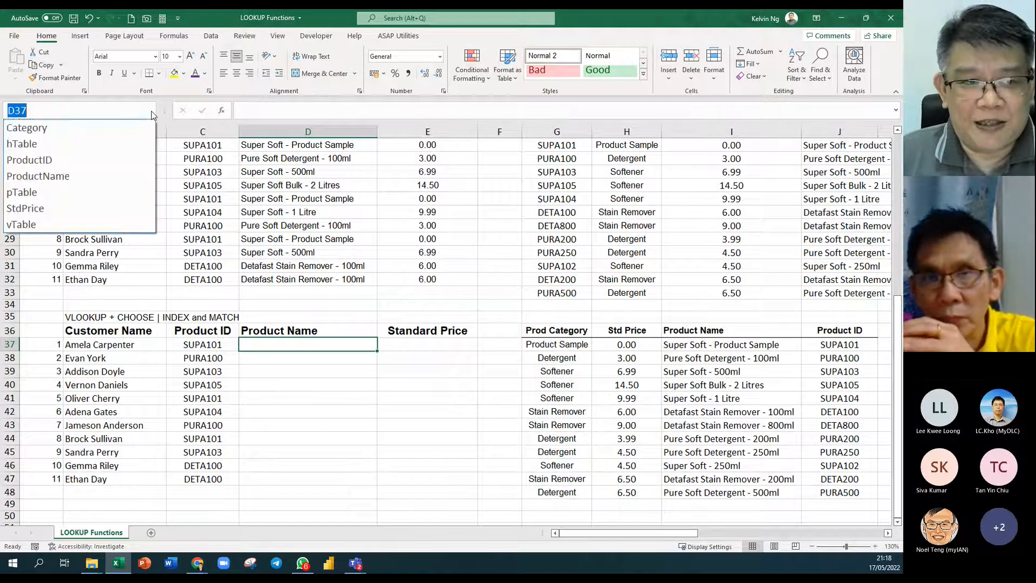
pyautogui.click(118, 132)
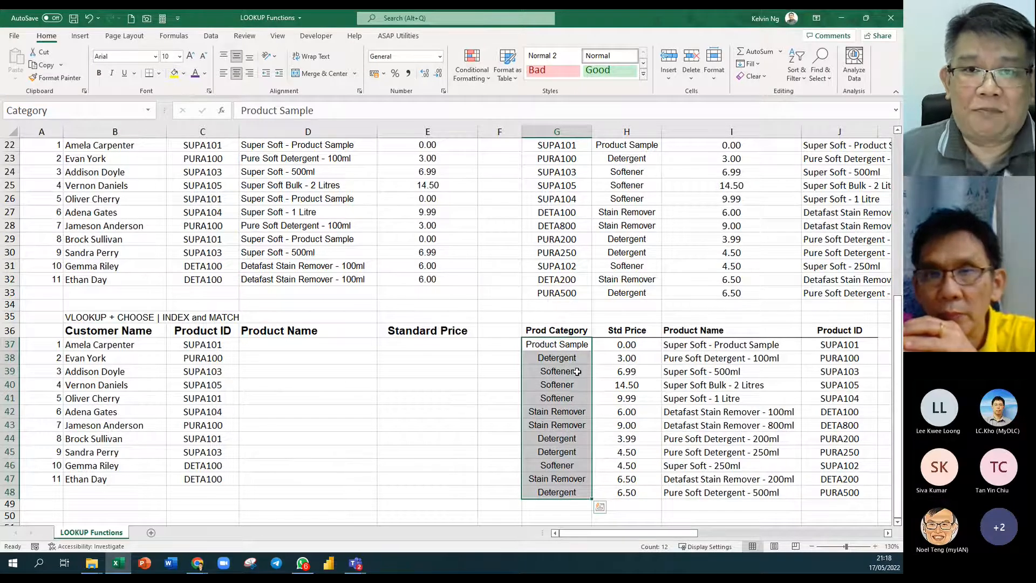
pyautogui.click(149, 110)
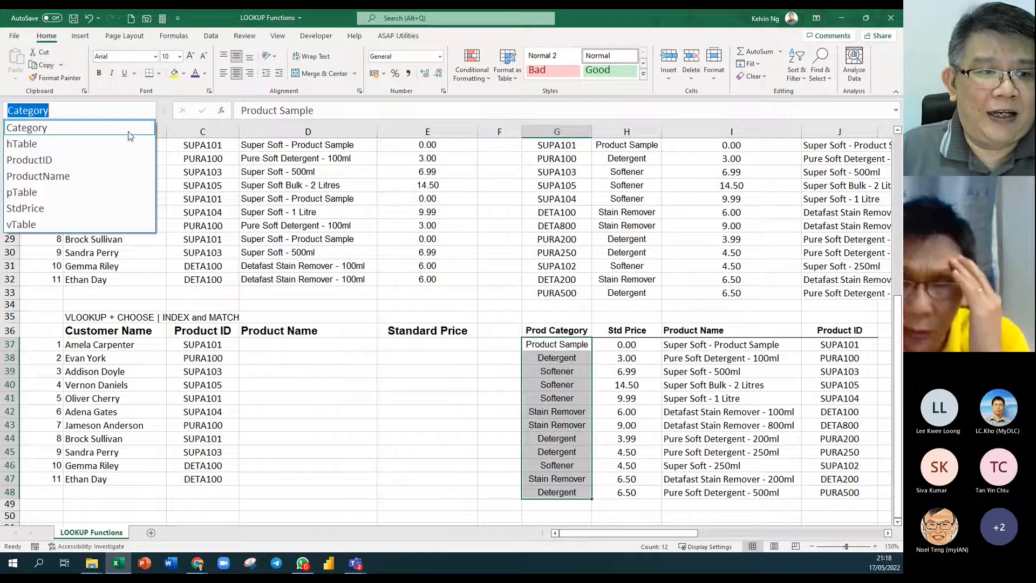
pyautogui.click(123, 160)
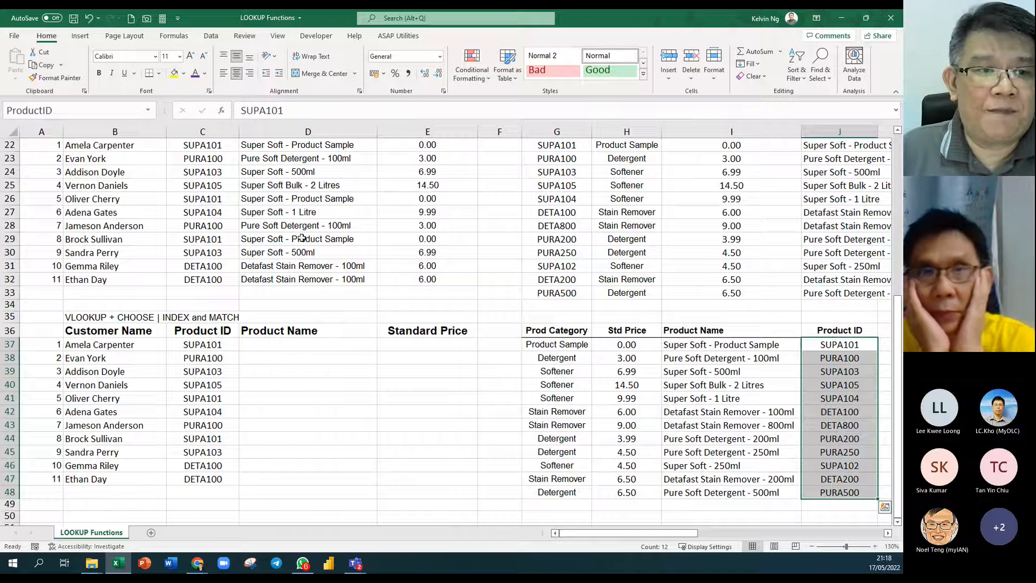
pyautogui.click(149, 110)
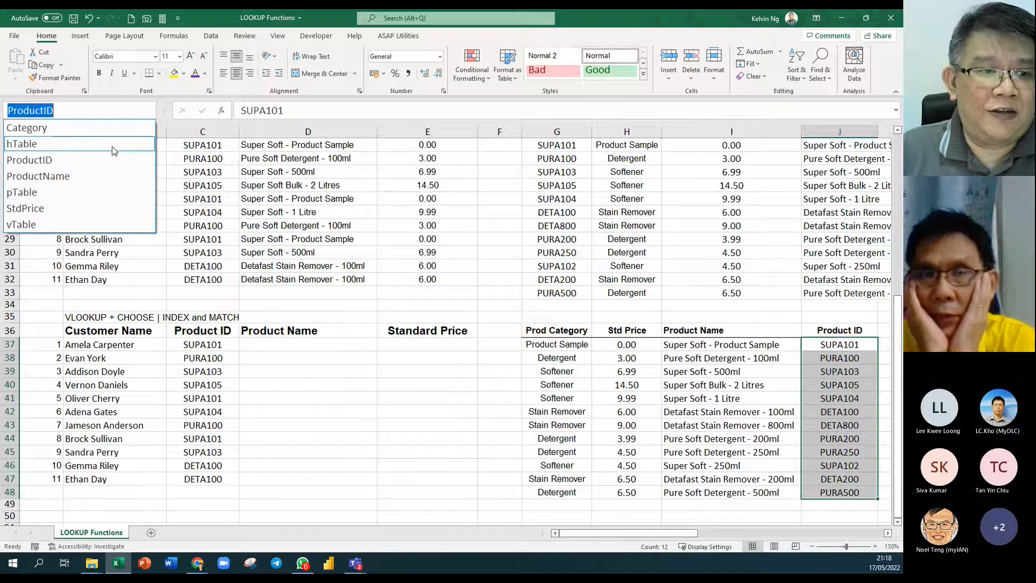
pyautogui.click(102, 178)
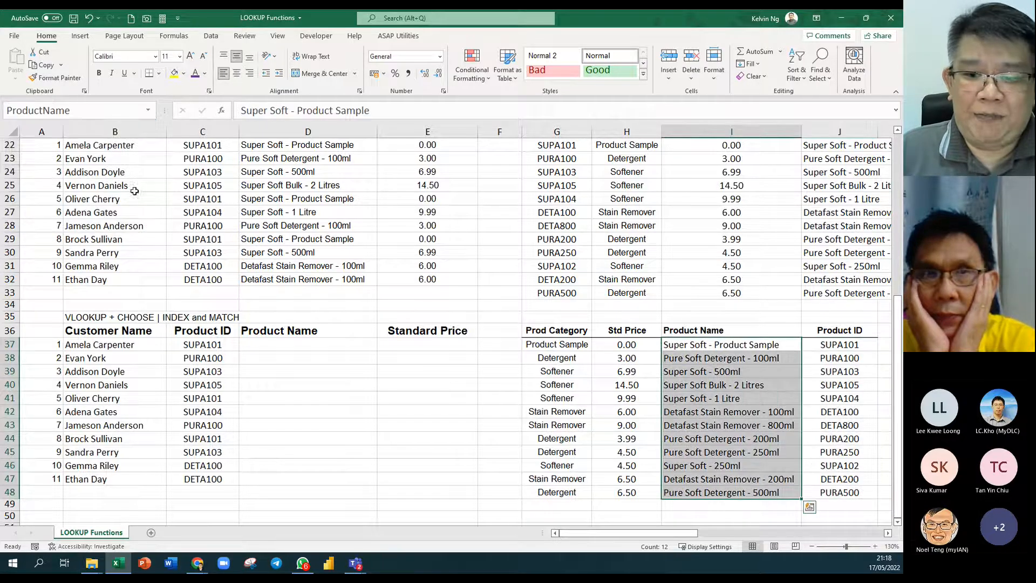
pyautogui.click(153, 116)
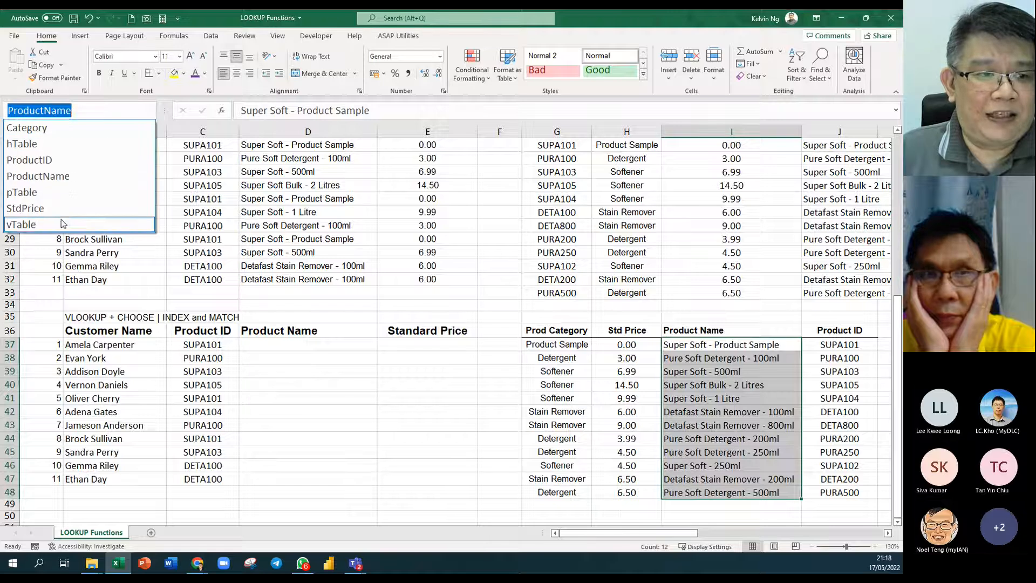
pyautogui.click(65, 211)
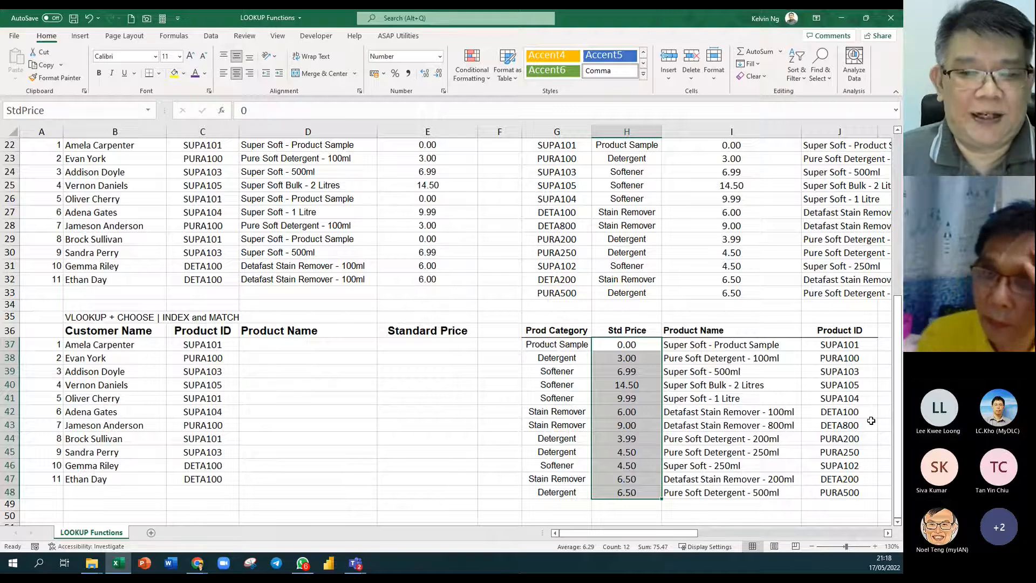
pyautogui.click(259, 341)
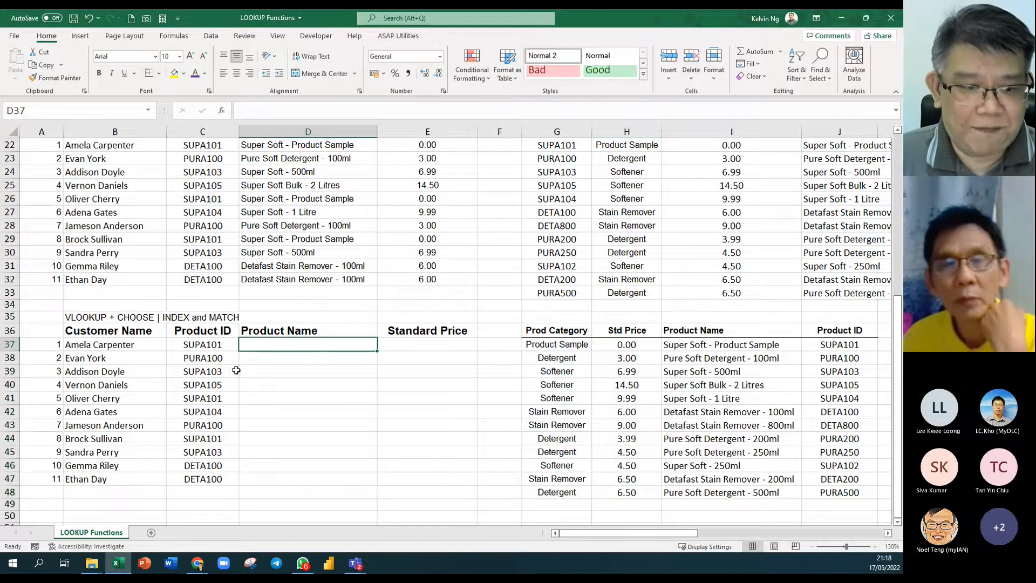
# Start D37's formula as =VLOOKUP(C37, with CHOOSE( inserted as the table argument.
pyautogui.keyDown('ctrl'); pyautogui.scroll(6, 236, 370); pyautogui.keyUp('ctrl')
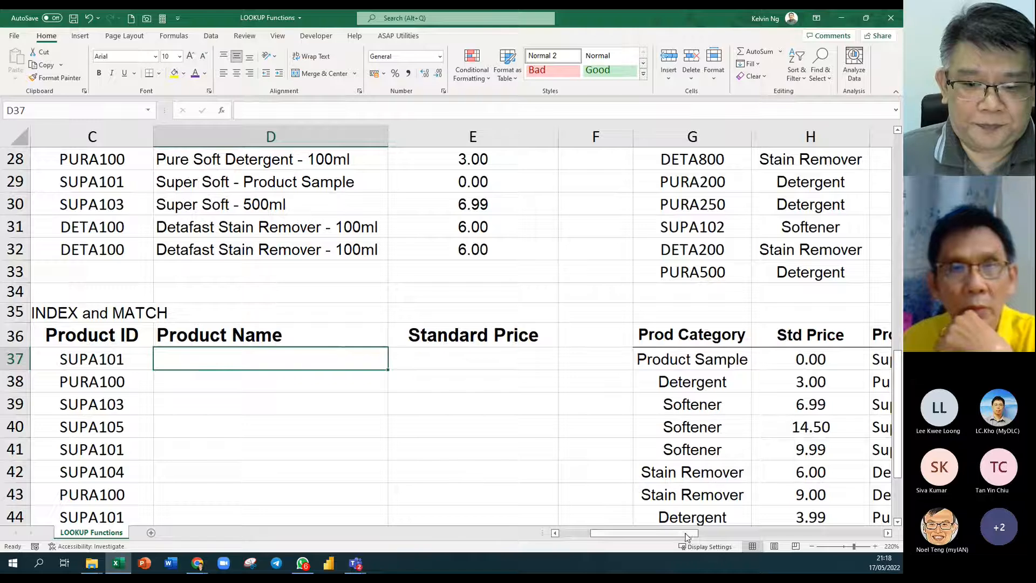
pyautogui.click(559, 532)
pyautogui.press('F2')
pyautogui.write('=VLOOKUP(')
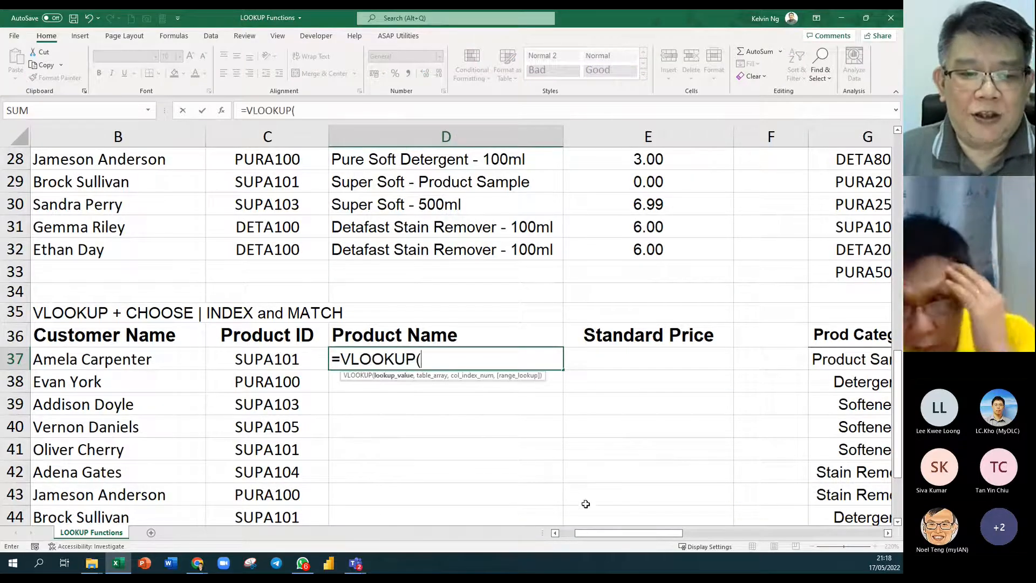
pyautogui.click(233, 358)
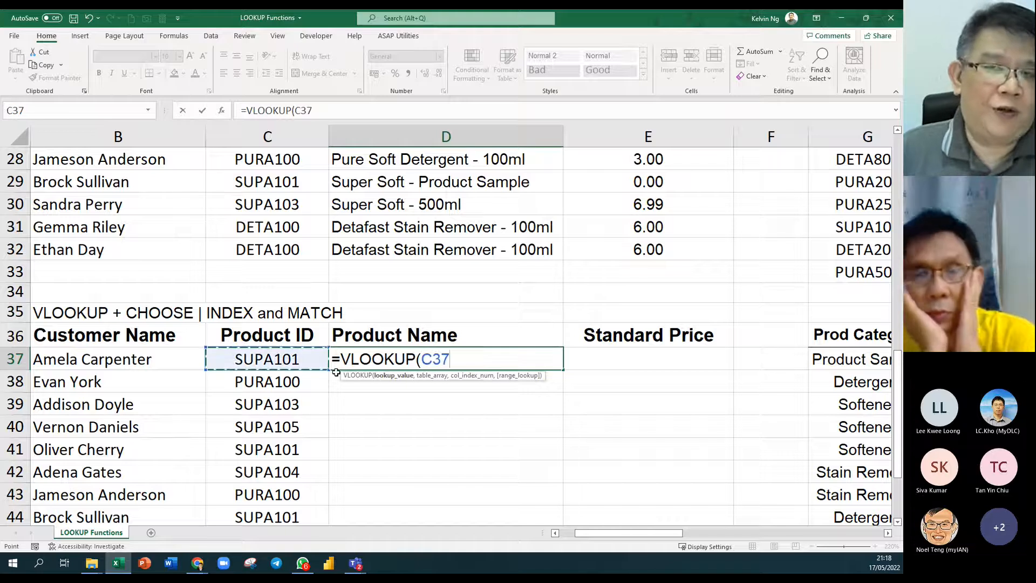
pyautogui.write(',')
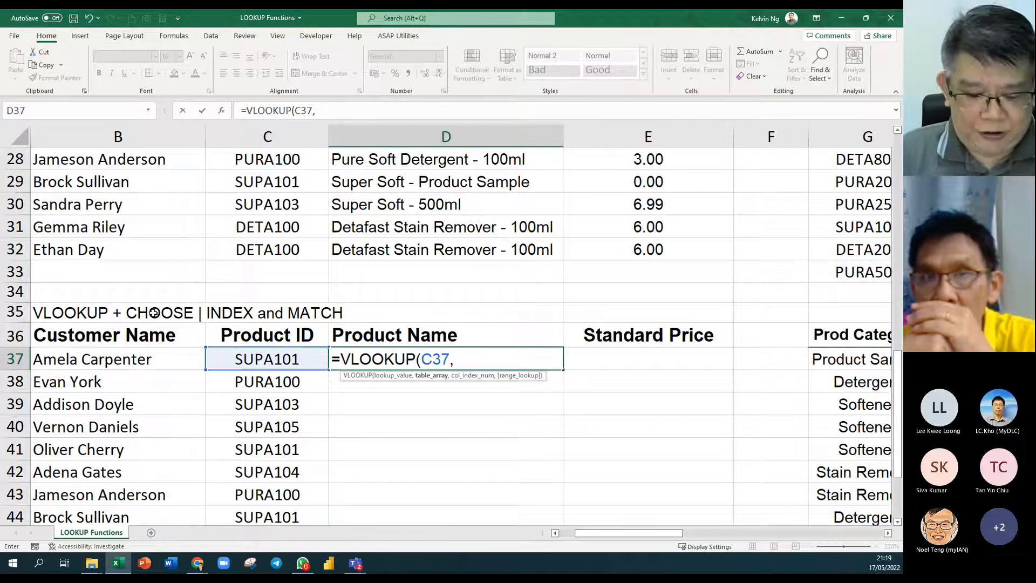
pyautogui.write('cho')
pyautogui.press('Tab')
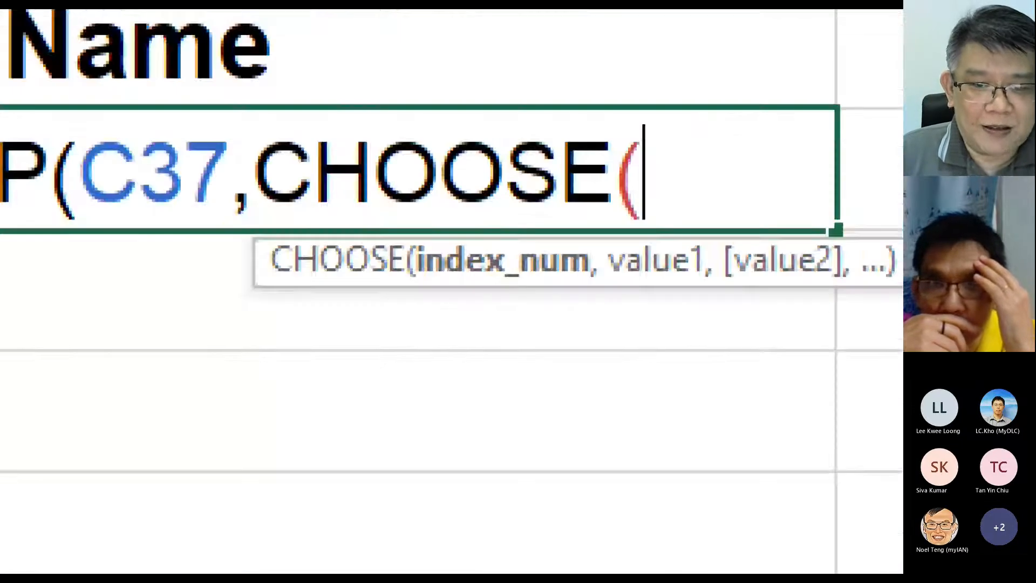
# Annotate the index_num hint and enter {1,2 as CHOOSE's index array.
pyautogui.click(334, 469)
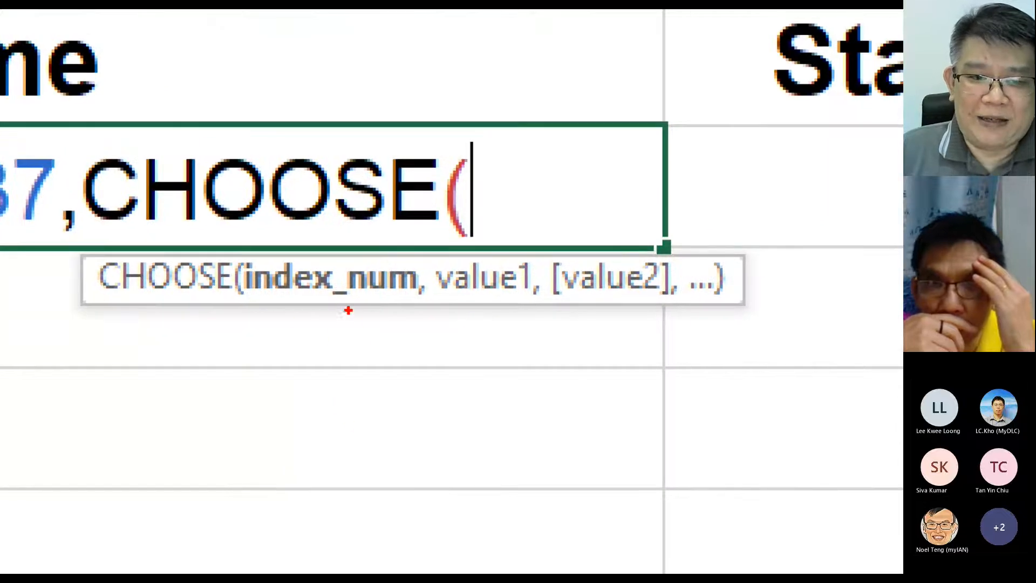
pyautogui.moveTo(348, 308); pyautogui.dragTo(348, 422)
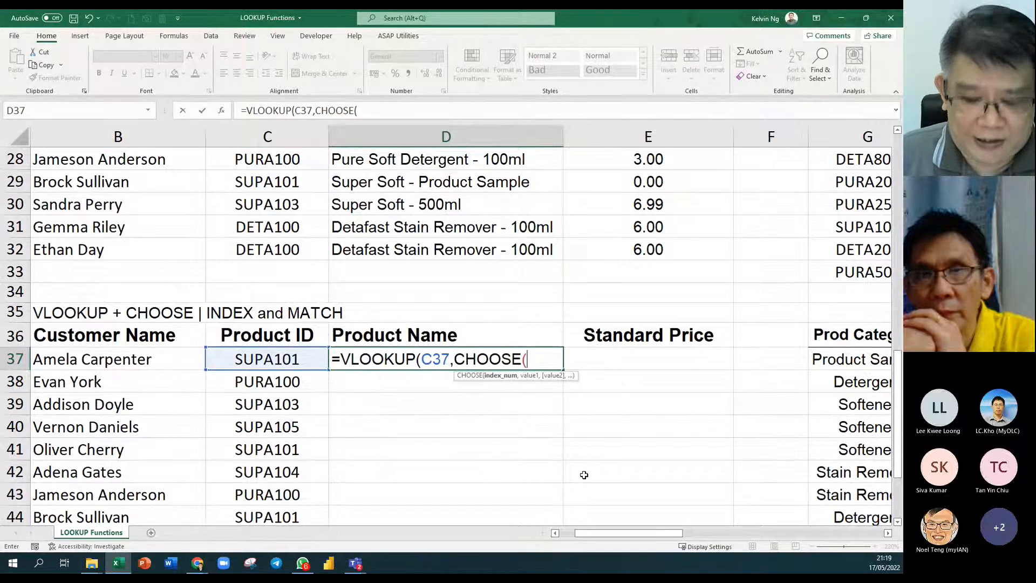
pyautogui.write('{')
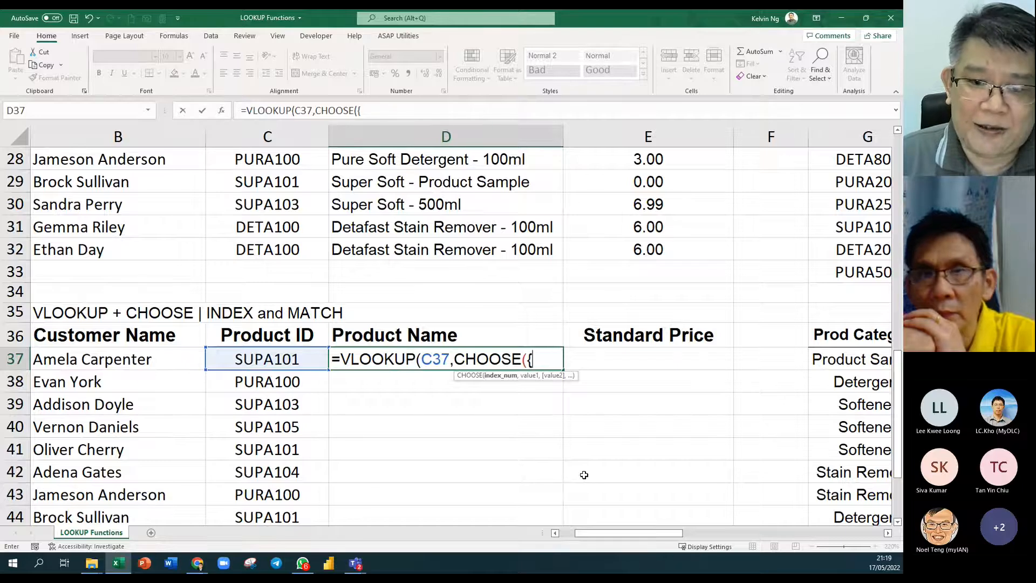
pyautogui.write('1,2')
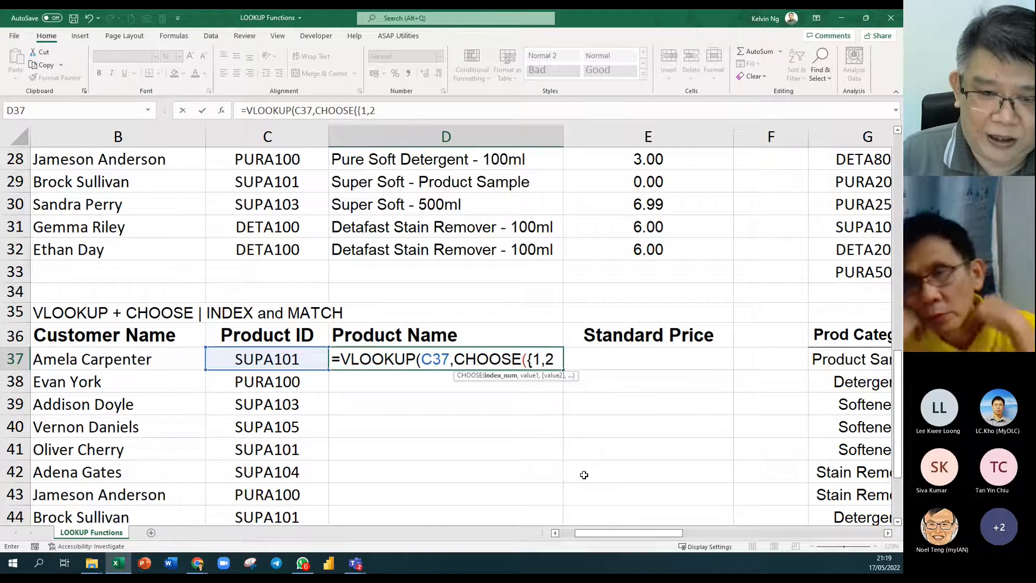
pyautogui.write('}')
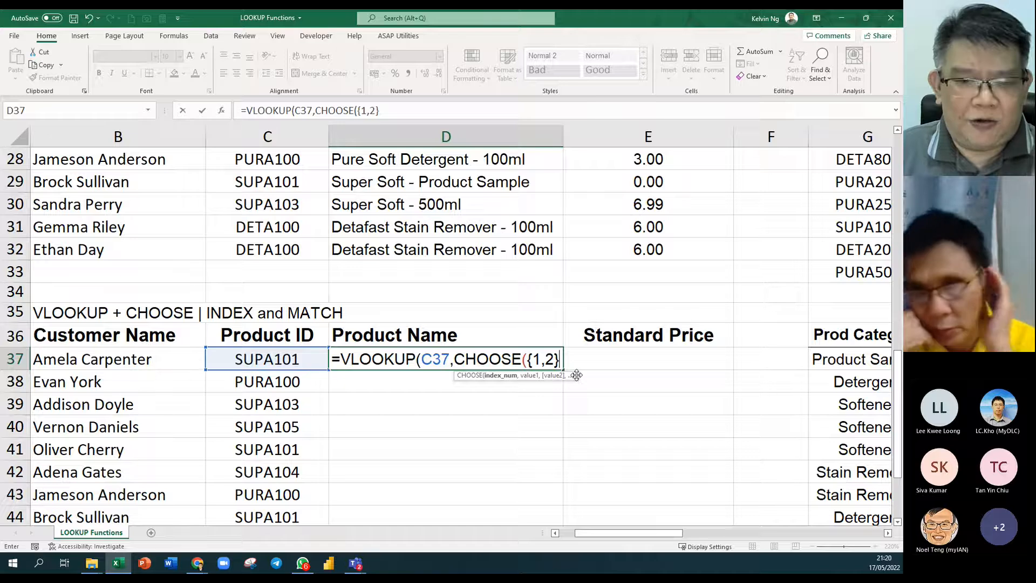
pyautogui.press('BackSpace')
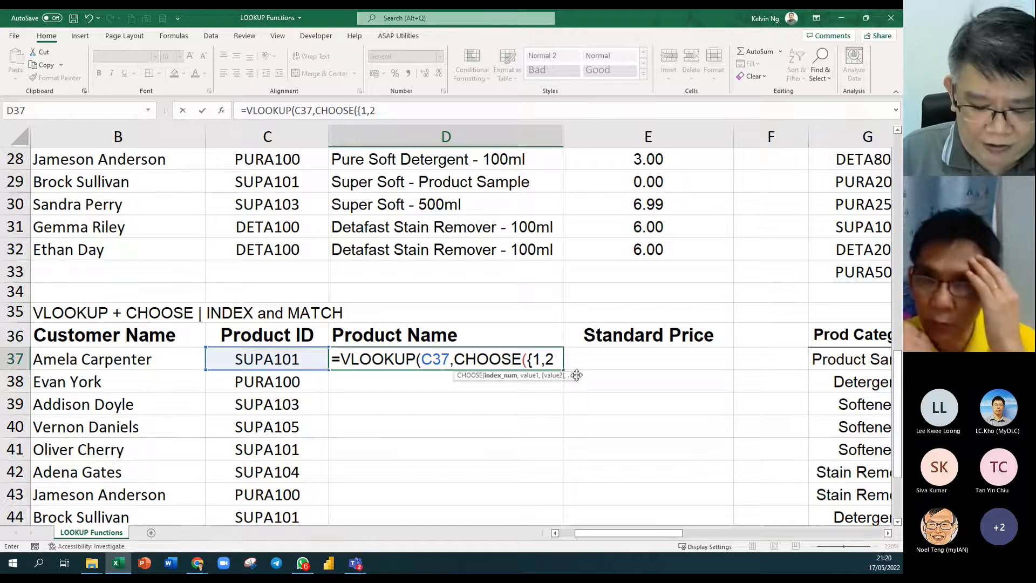
# Extend the index array to {1,2,3,4 and annotate the index_num, value1 and value2 arguments.
pyautogui.write(',3,4')
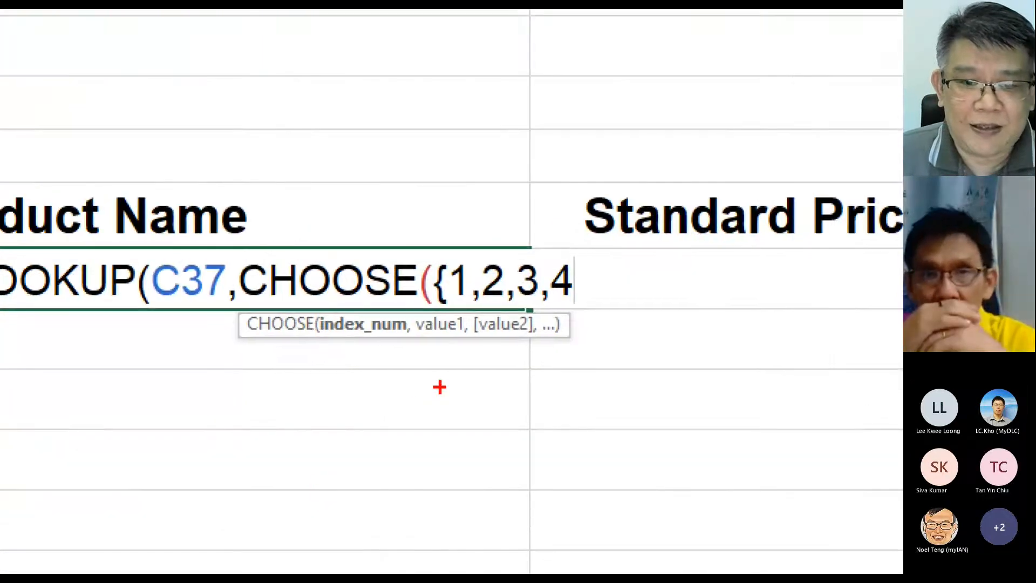
pyautogui.moveTo(446, 345); pyautogui.dragTo(460, 405)
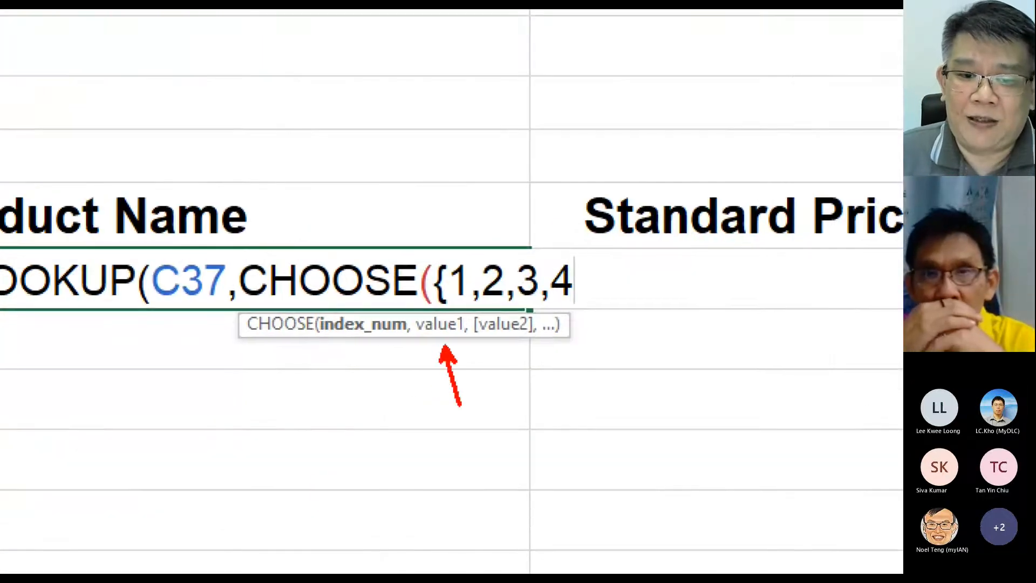
pyautogui.moveTo(493, 341); pyautogui.dragTo(510, 381)
pyautogui.moveTo(469, 252); pyautogui.dragTo(445, 320)
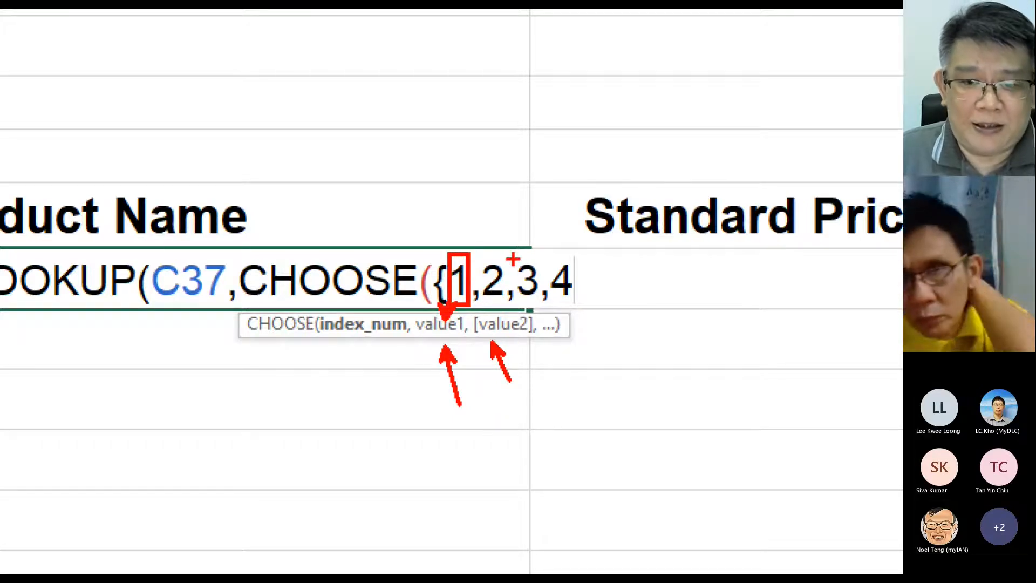
pyautogui.moveTo(512, 250); pyautogui.dragTo(482, 300)
pyautogui.press('e')
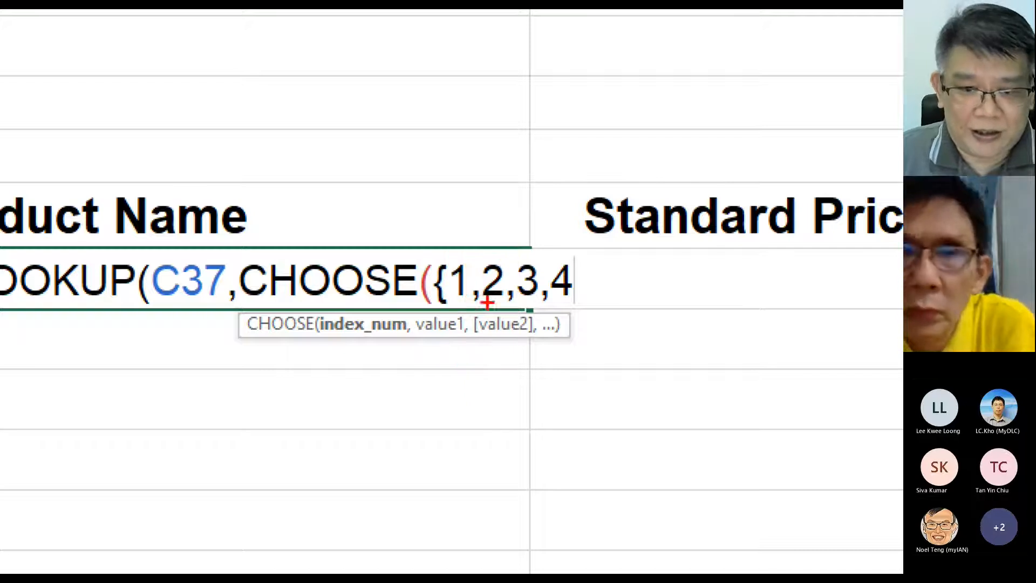
pyautogui.moveTo(515, 256)
pyautogui.mouseDown()
pyautogui.moveTo(477, 300)
pyautogui.moveTo(483, 292)
pyautogui.mouseUp()
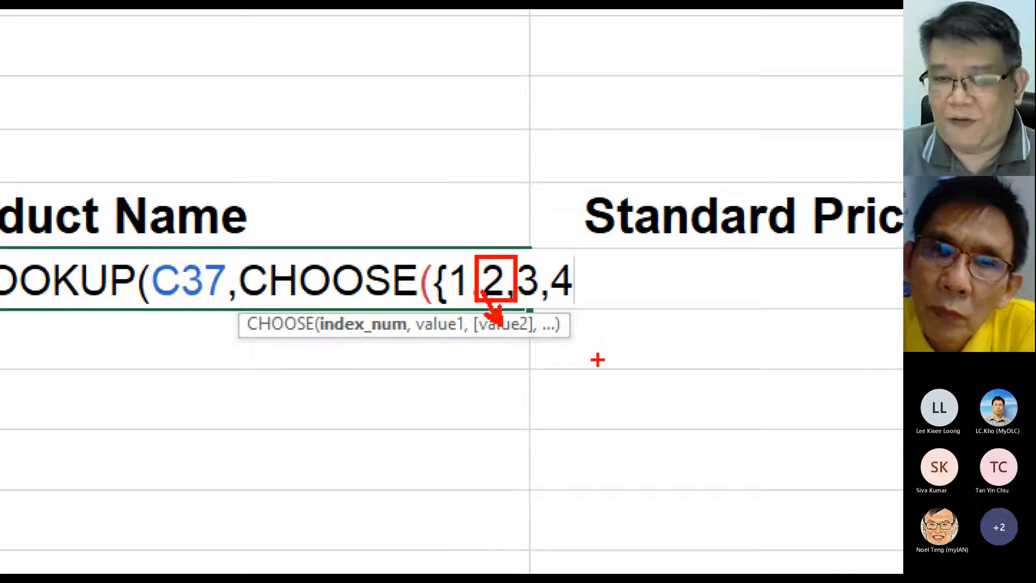
pyautogui.press('Escape')
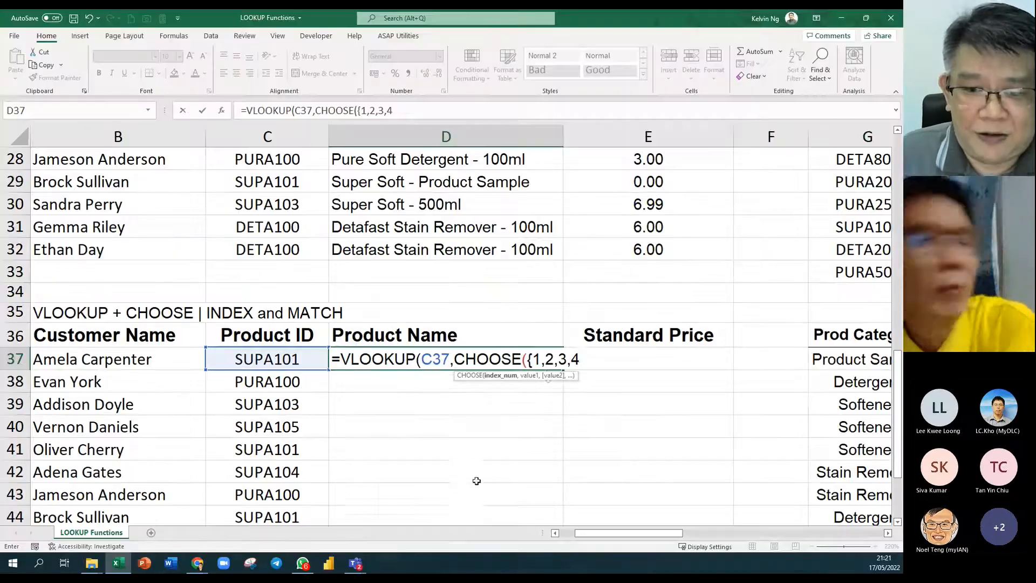
# Close the array as {1,2}, add ProductID and ProductName, and close CHOOSE.
pyautogui.click(556, 363)
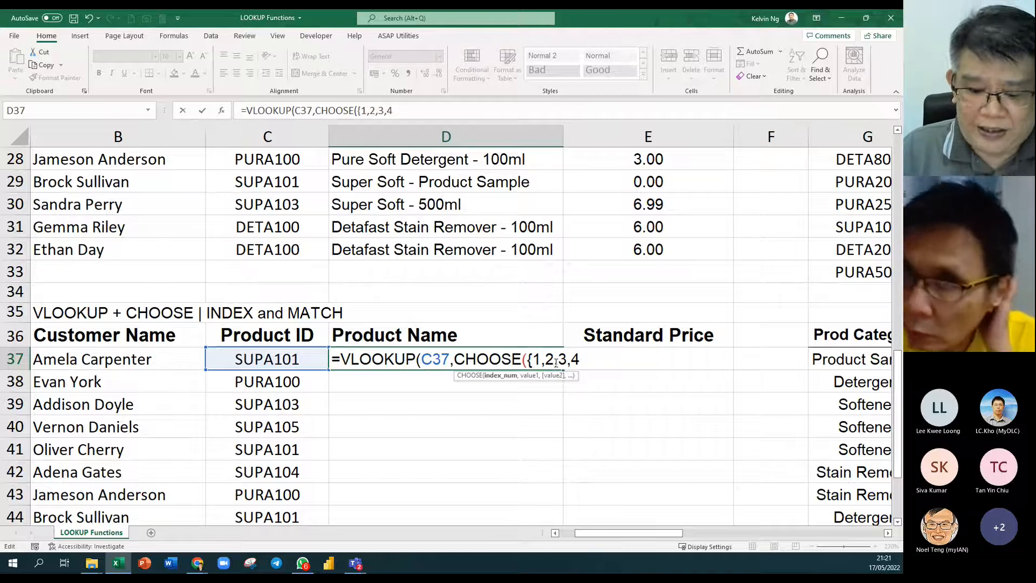
pyautogui.press('Delete')
pyautogui.press('Delete')
pyautogui.press('Delete')
pyautogui.press('Delete')
pyautogui.write('}')
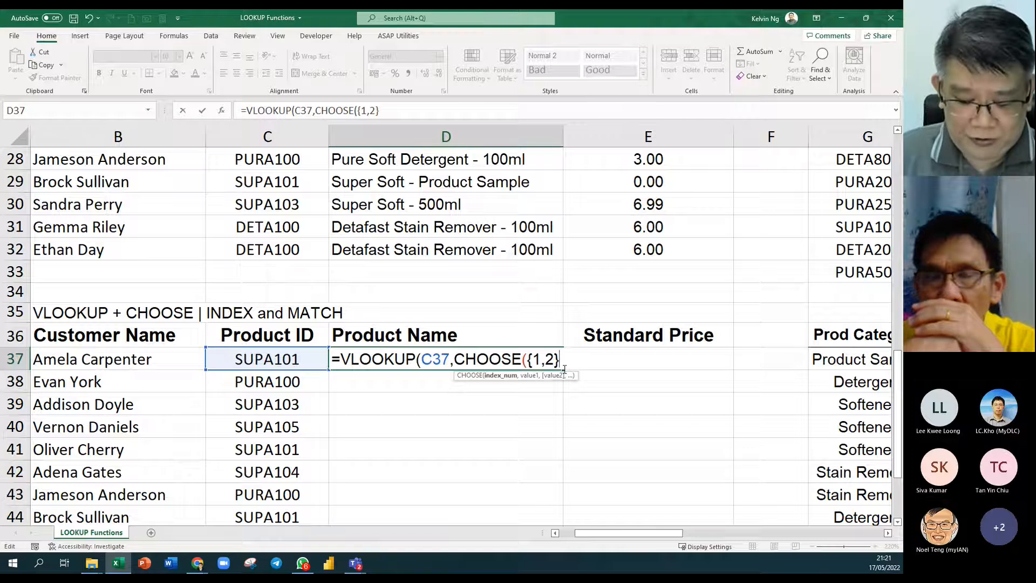
pyautogui.write(',')
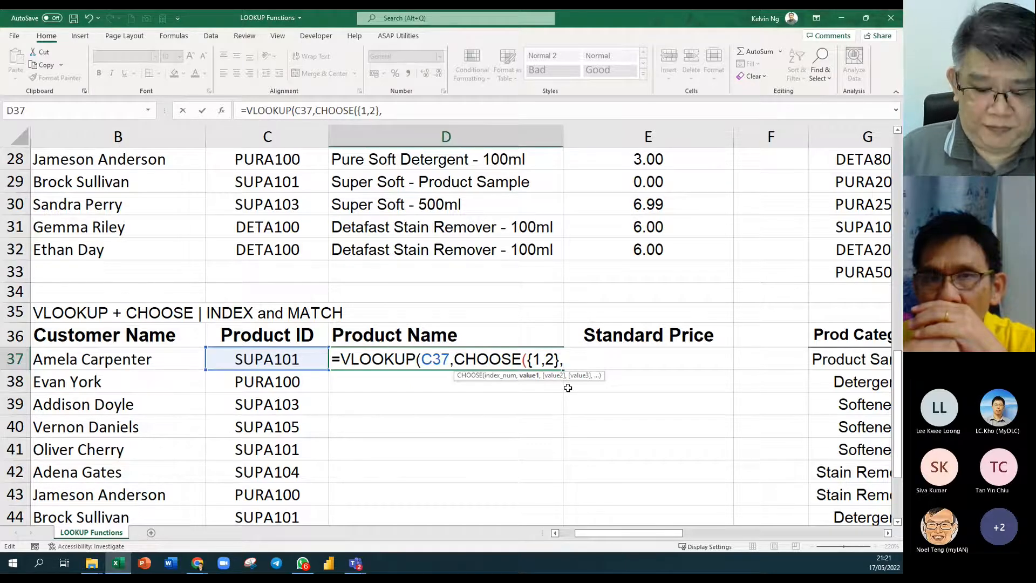
pyautogui.write('prod')
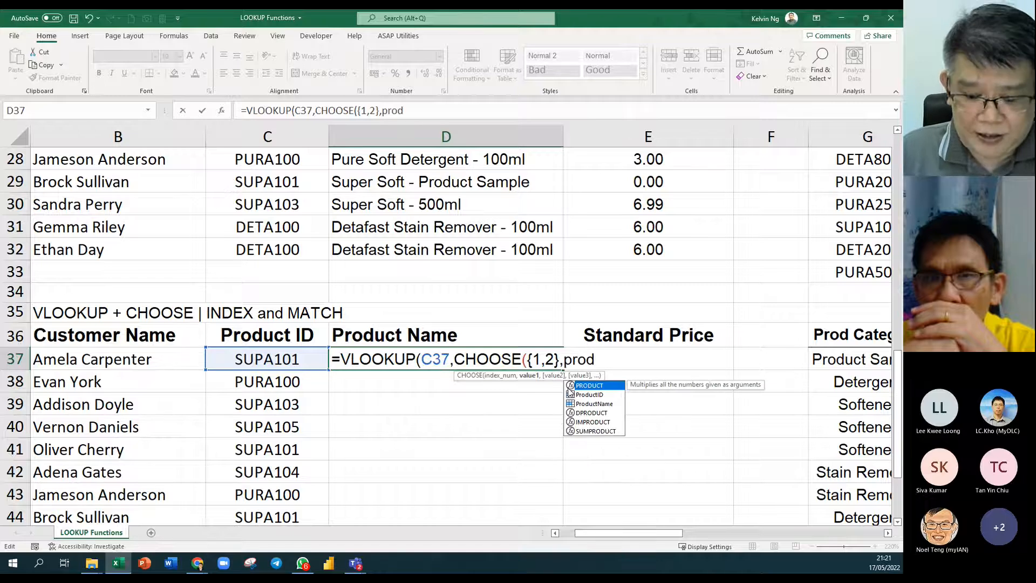
pyautogui.doubleClick(569, 392)
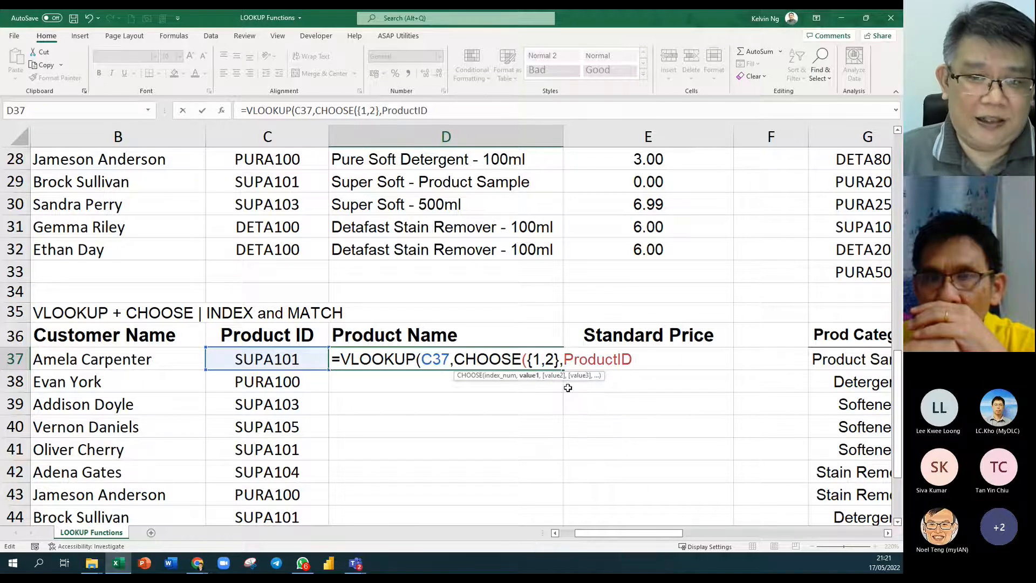
pyautogui.write(',')
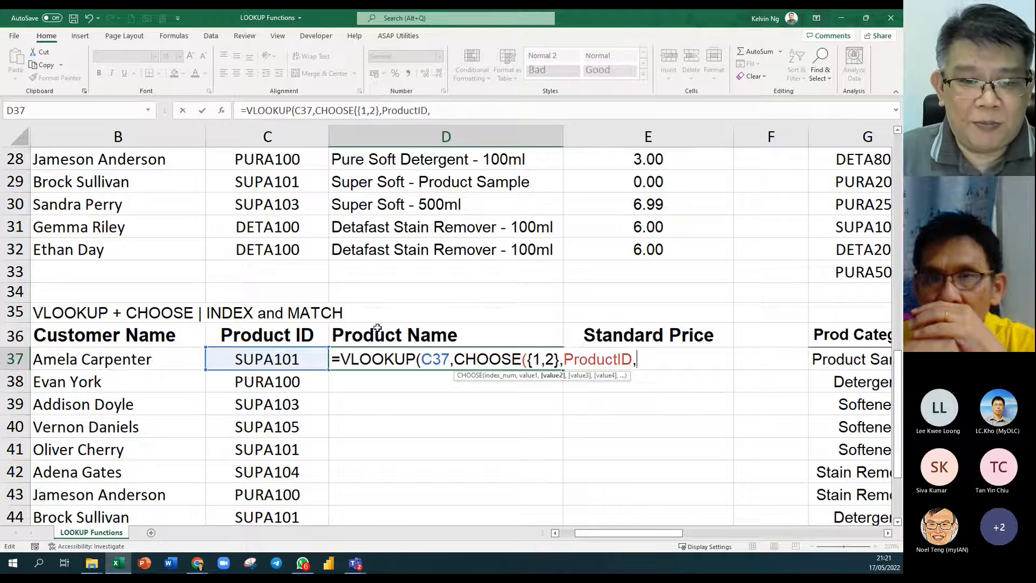
pyautogui.write('prod')
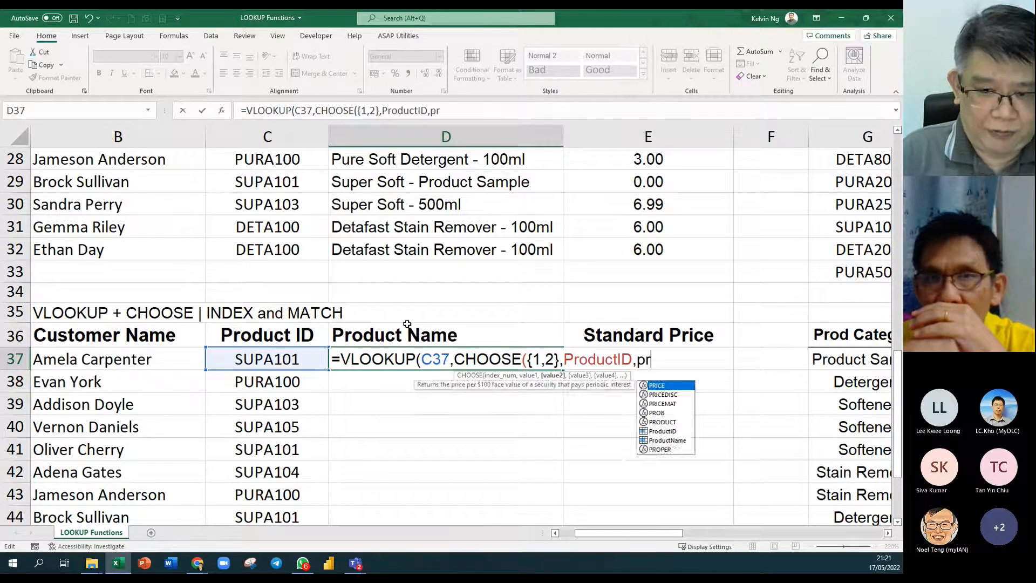
pyautogui.press('Down')
pyautogui.press('Down')
pyautogui.press('Tab')
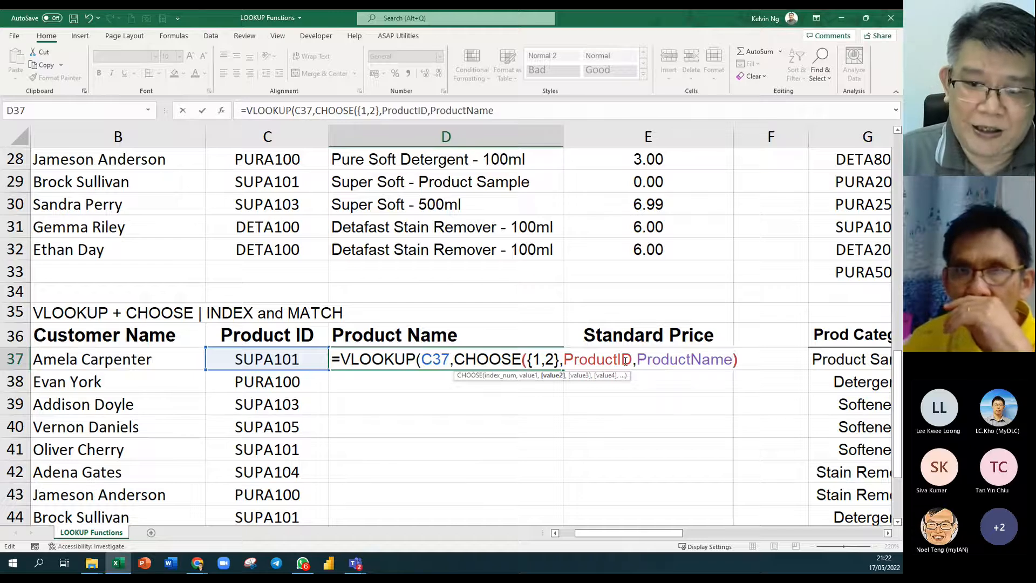
pyautogui.write(')')
pyautogui.click(431, 377)
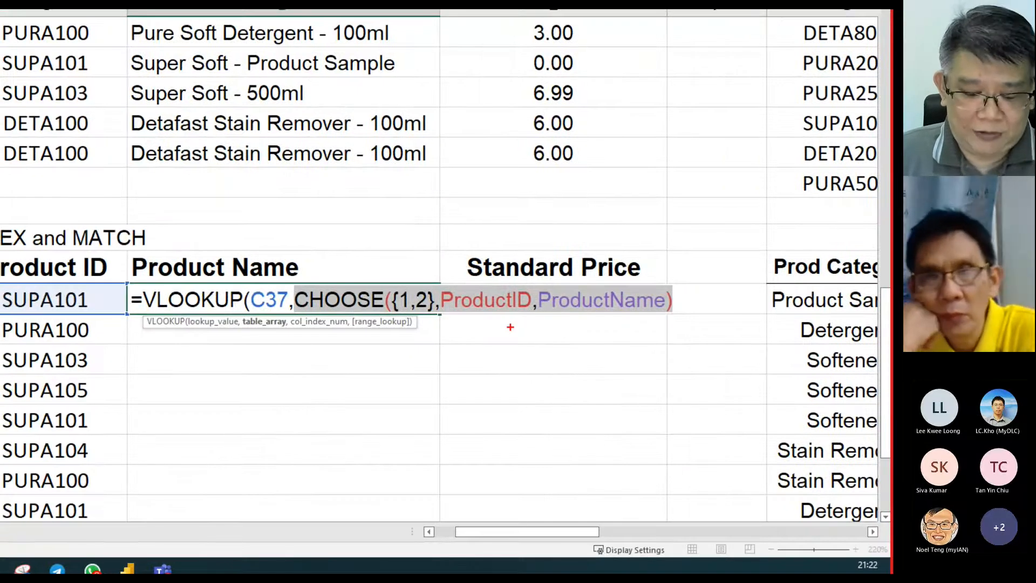
pyautogui.write('1')
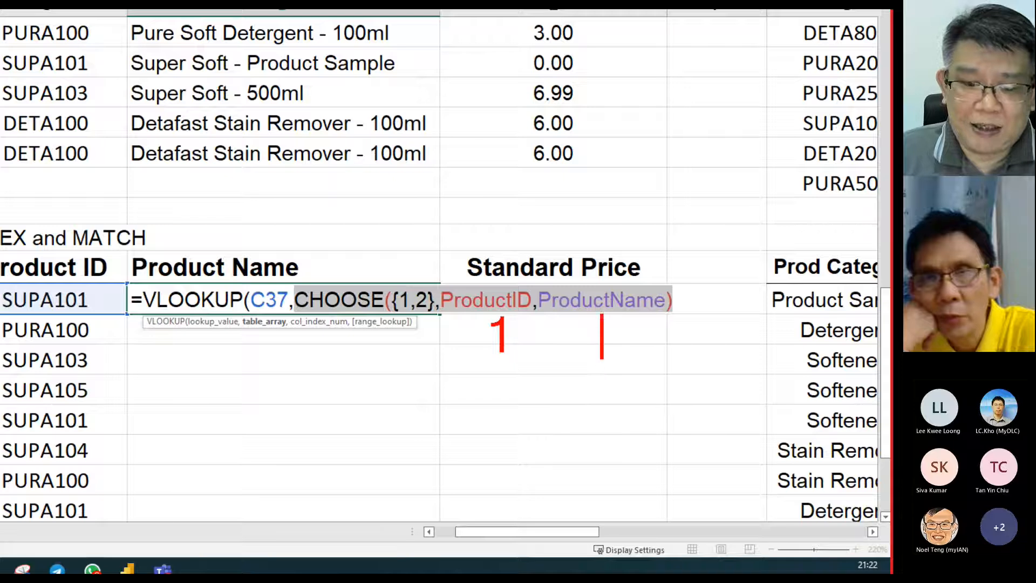
pyautogui.write('2')
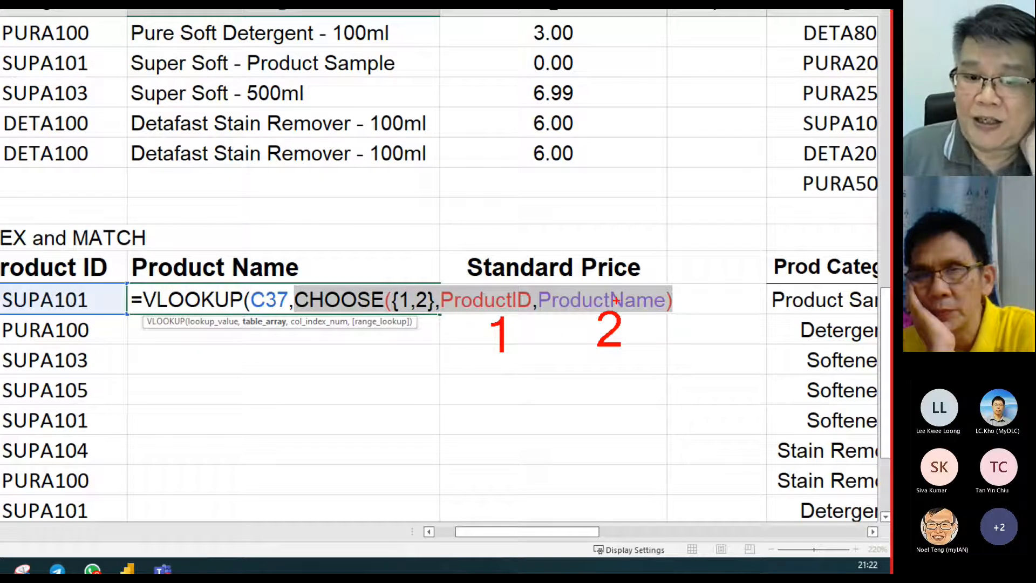
pyautogui.moveTo(638, 286); pyautogui.dragTo(489, 282)
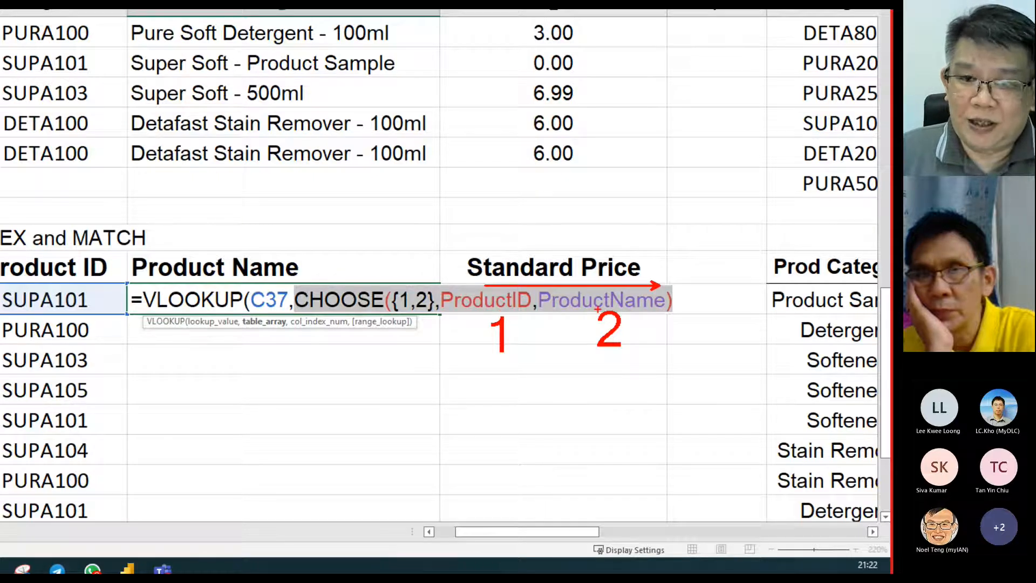
pyautogui.press('Escape')
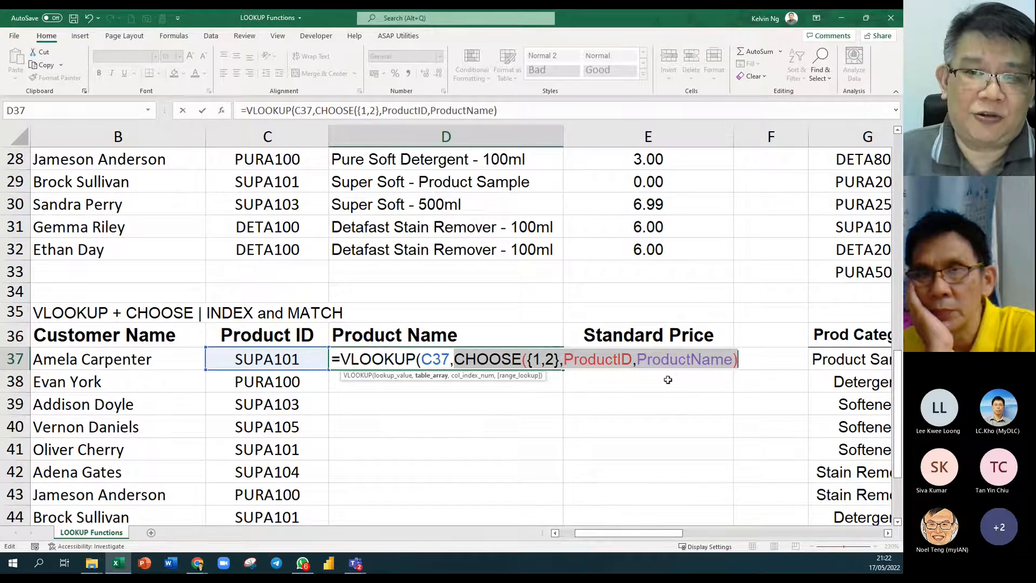
# Append ,2,0) to D37's formula for column 2 with an exact match.
pyautogui.click(740, 359)
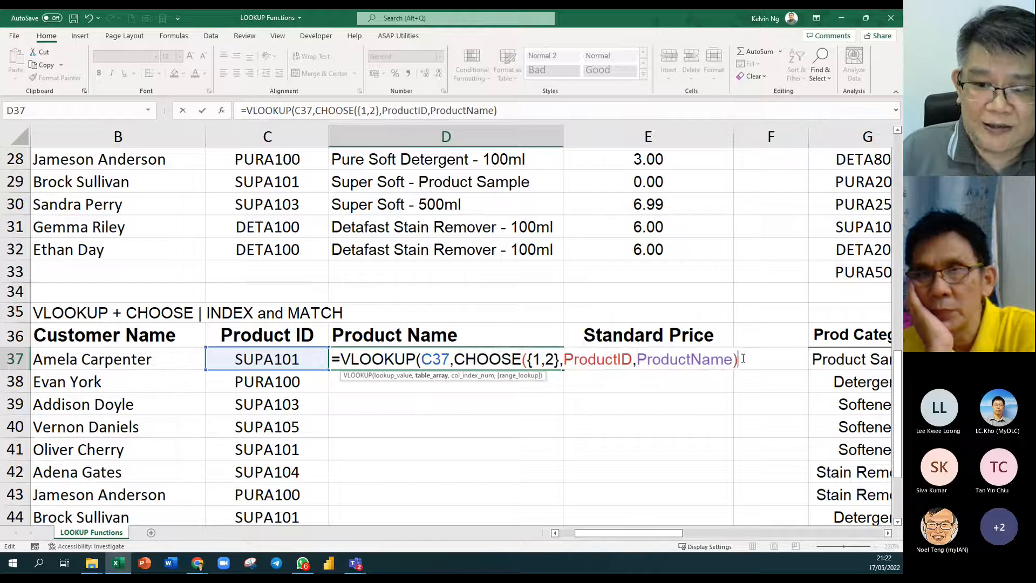
pyautogui.write(',')
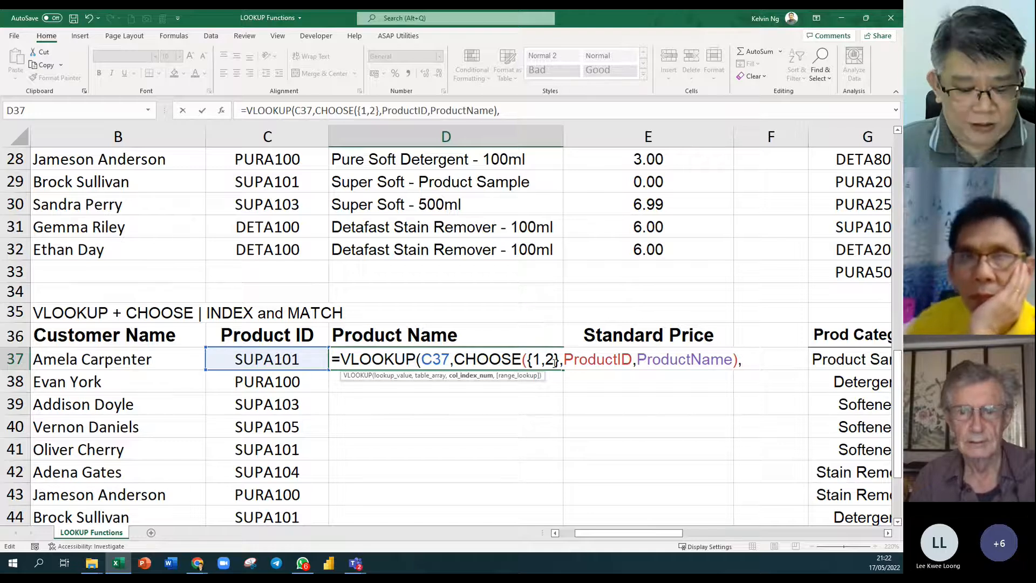
pyautogui.write('2')
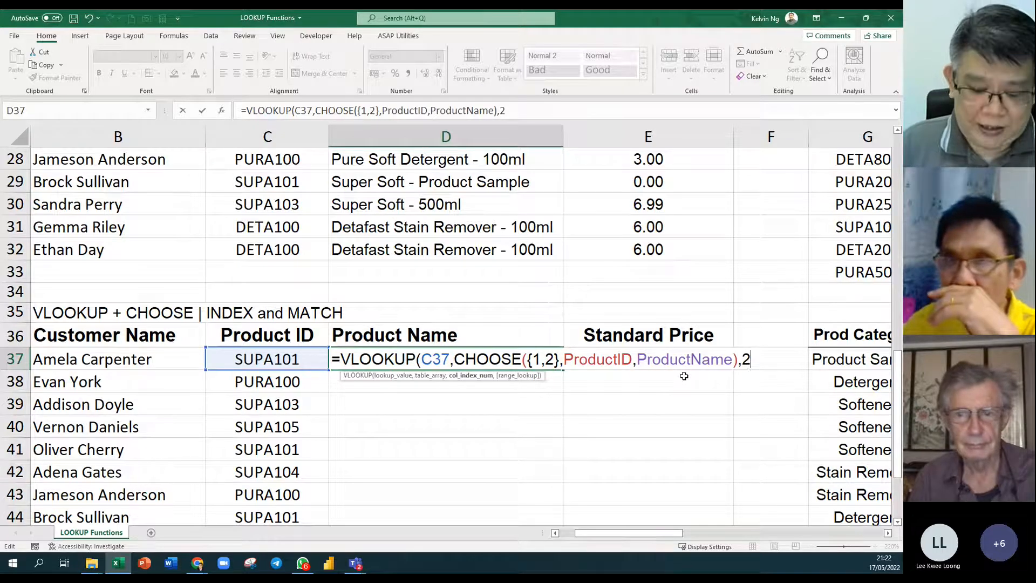
pyautogui.write(',')
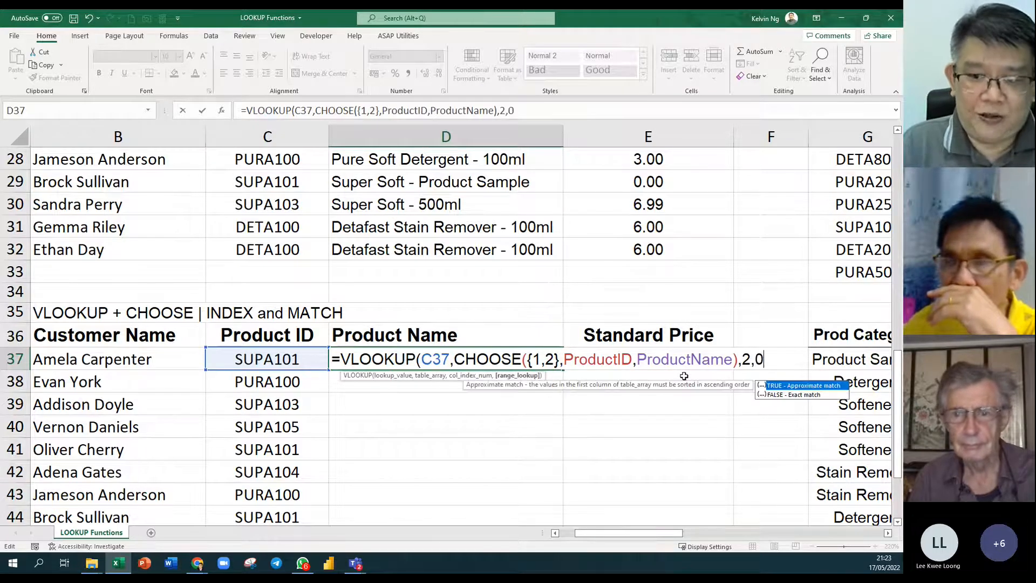
pyautogui.write('0)')
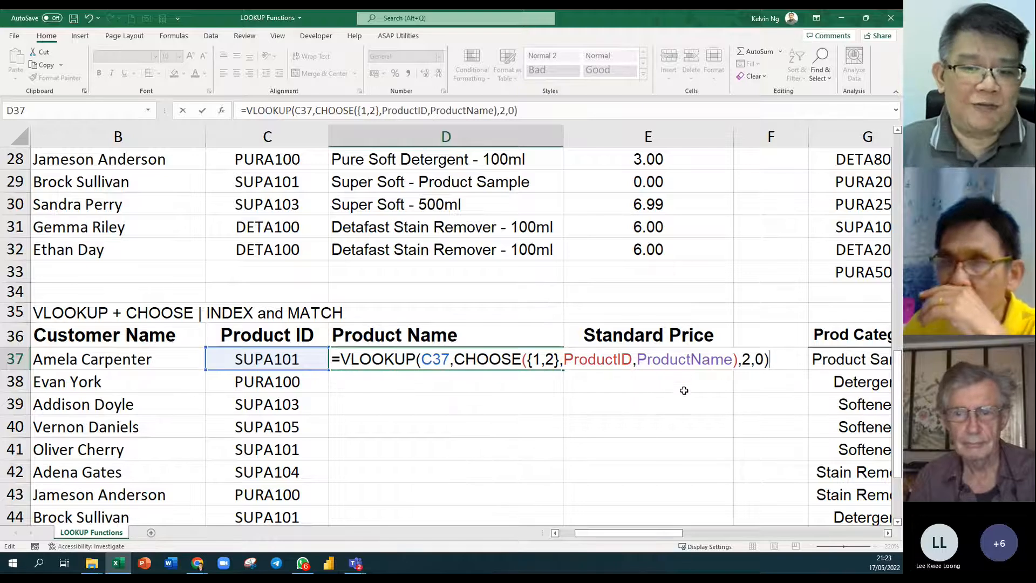
pyautogui.click(758, 362)
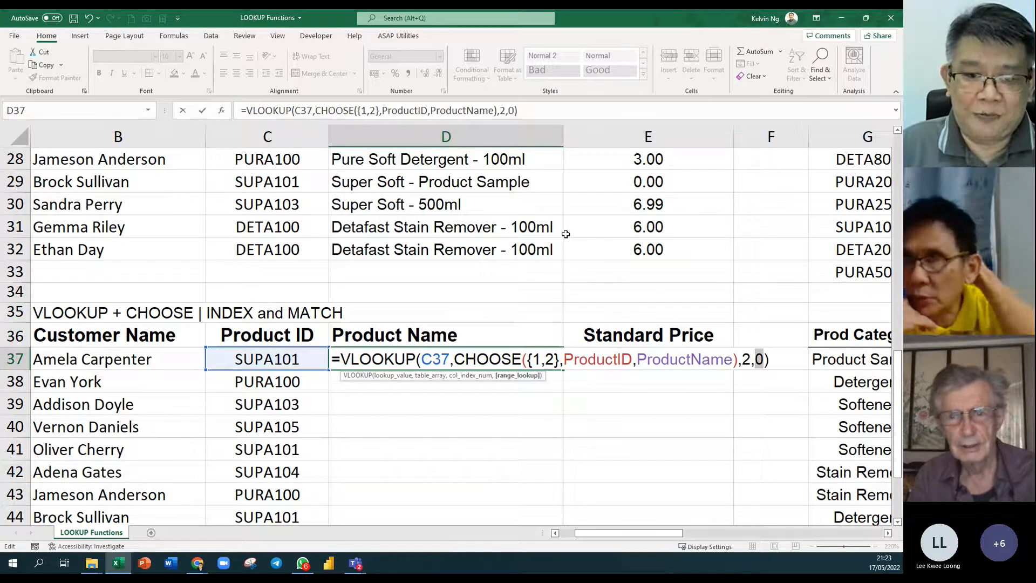
# Enter the D37 lookup formula and fill it down the Product Name column.
pyautogui.press('Return')
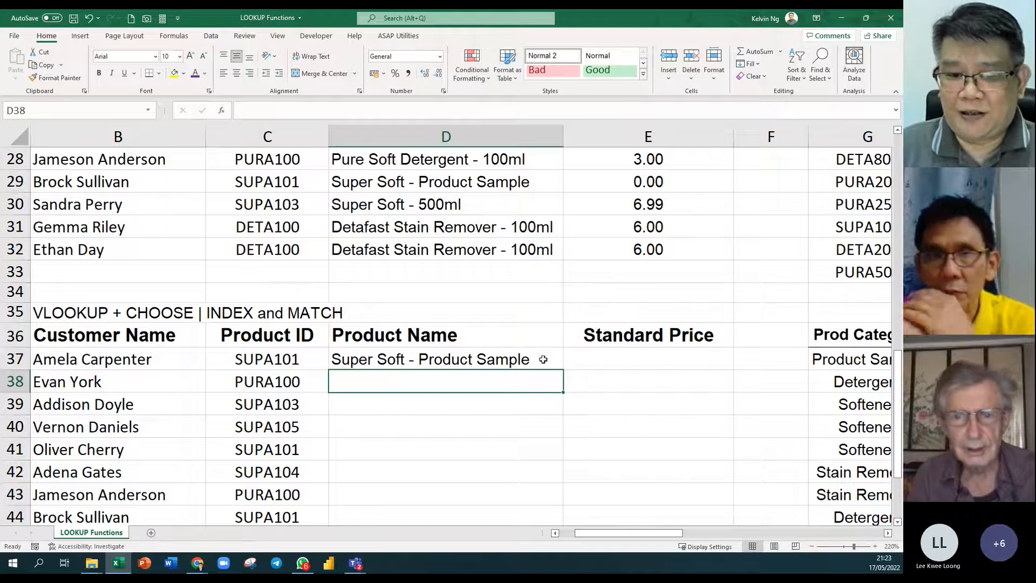
pyautogui.click(541, 353)
pyautogui.doubleClick(566, 371)
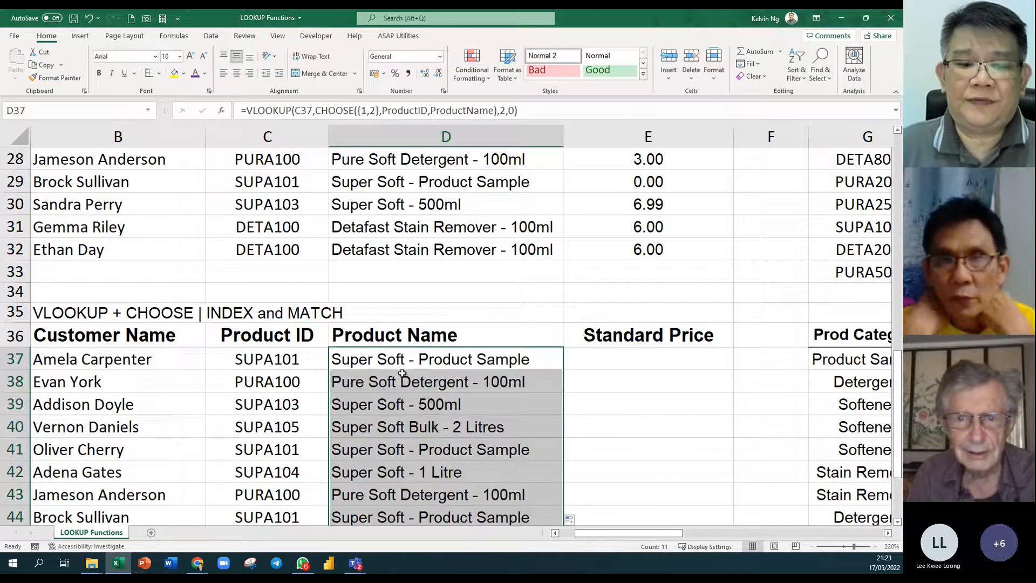
# Show D37's formula text in D35 with =FORMULATEXT(D37) and widen column C.
pyautogui.click(438, 317)
pyautogui.write('=')
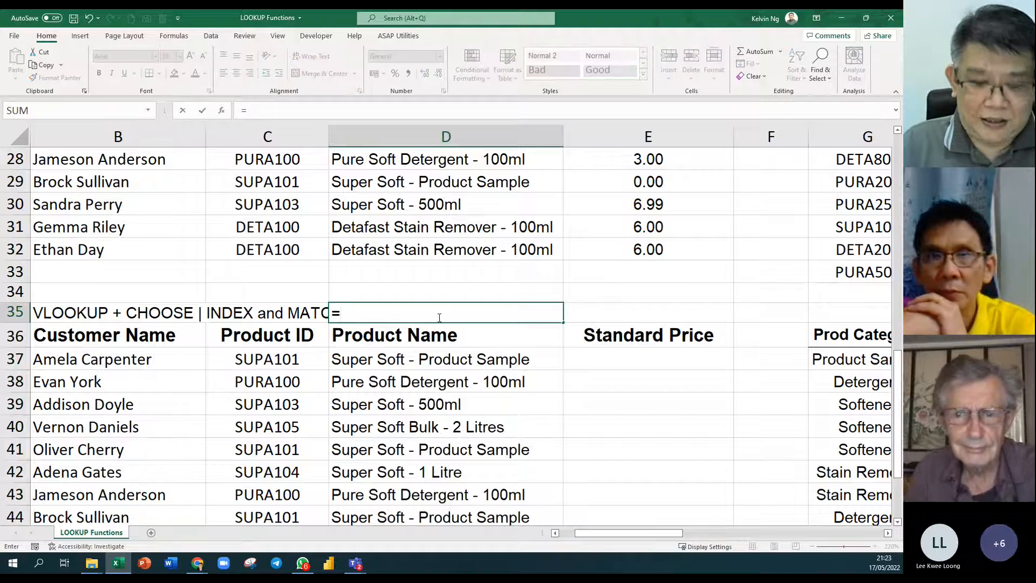
pyautogui.write('formu')
pyautogui.press('Tab')
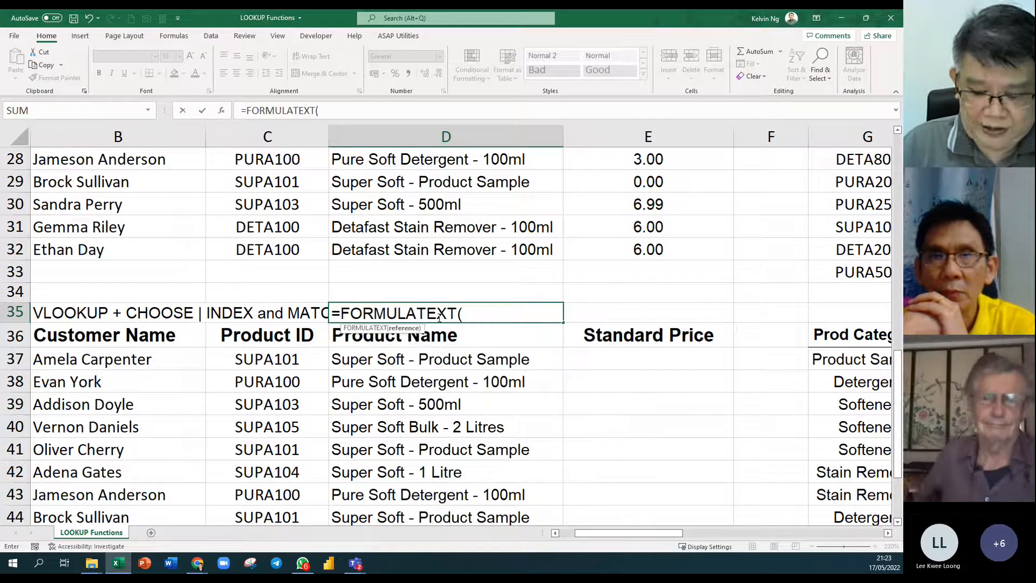
pyautogui.press('Down')
pyautogui.press('Down')
pyautogui.press('Return')
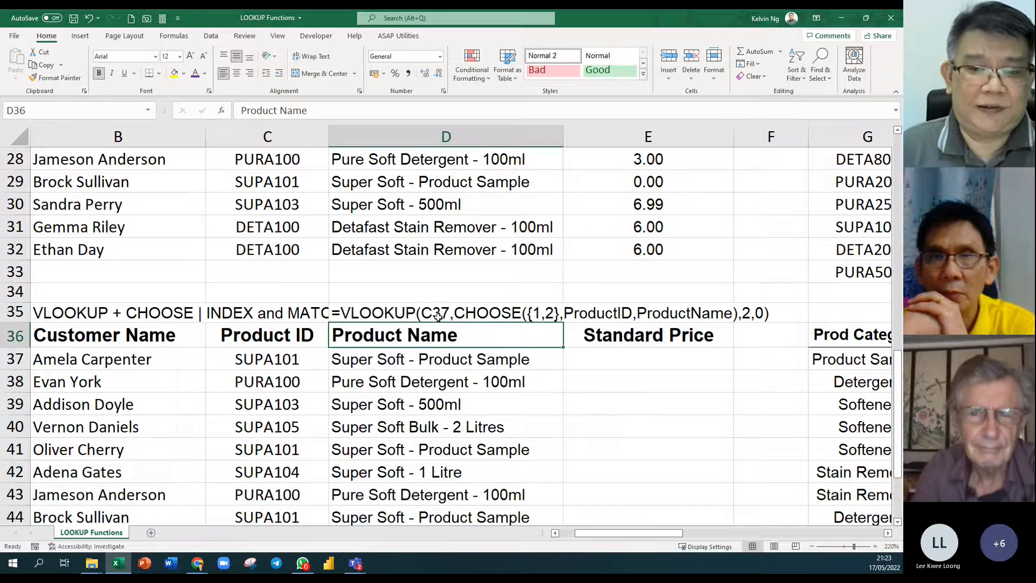
pyautogui.moveTo(330, 141); pyautogui.dragTo(352, 142)
pyautogui.press('Down')
pyautogui.press('Down')
pyautogui.press('Down')
# Make the text in D35 and D37 purple and bold.
pyautogui.click(480, 312)
pyautogui.keyDown('ctrl'); pyautogui.click(455, 359); pyautogui.keyUp('ctrl')
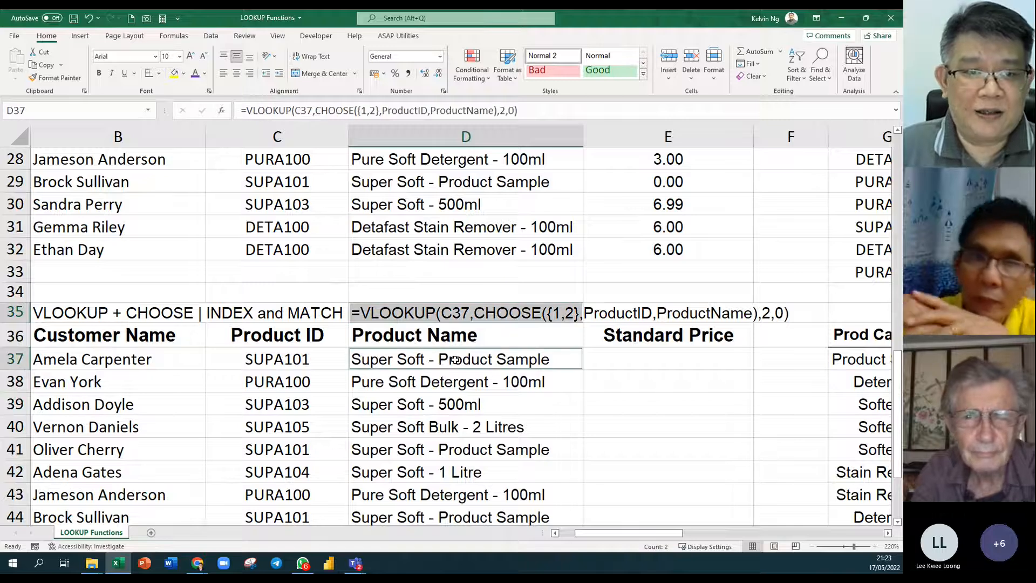
pyautogui.click(196, 75)
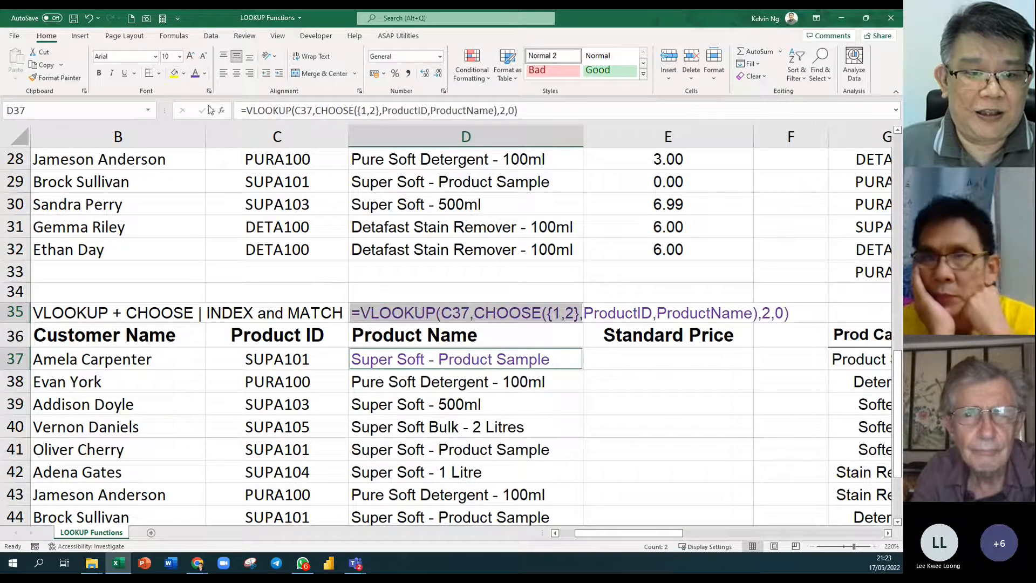
pyautogui.click(99, 72)
pyautogui.click(641, 445)
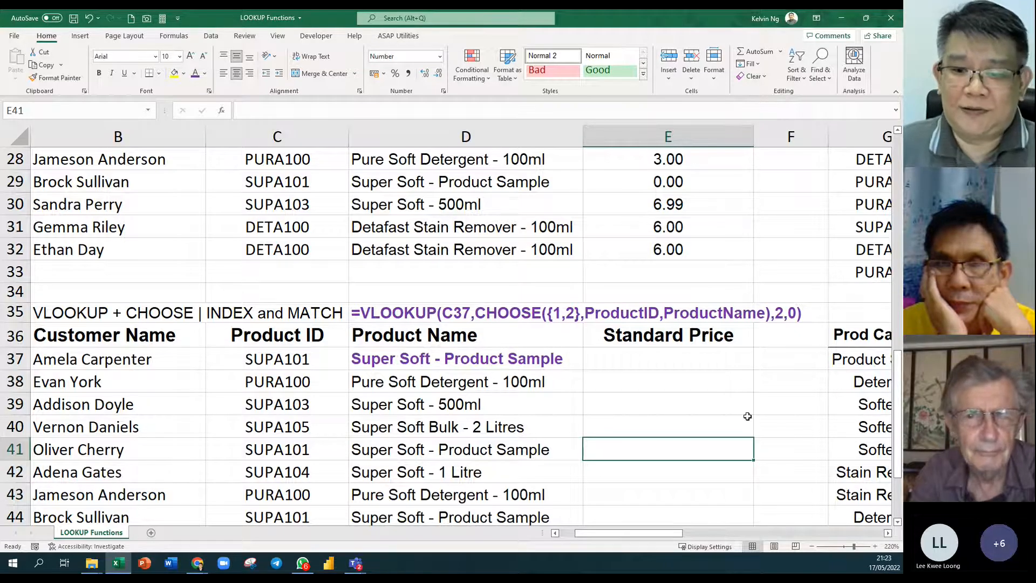
pyautogui.keyDown('ctrl'); pyautogui.scroll(-2, 747, 416); pyautogui.keyUp('ctrl')
pyautogui.scroll(-2, 747, 419)
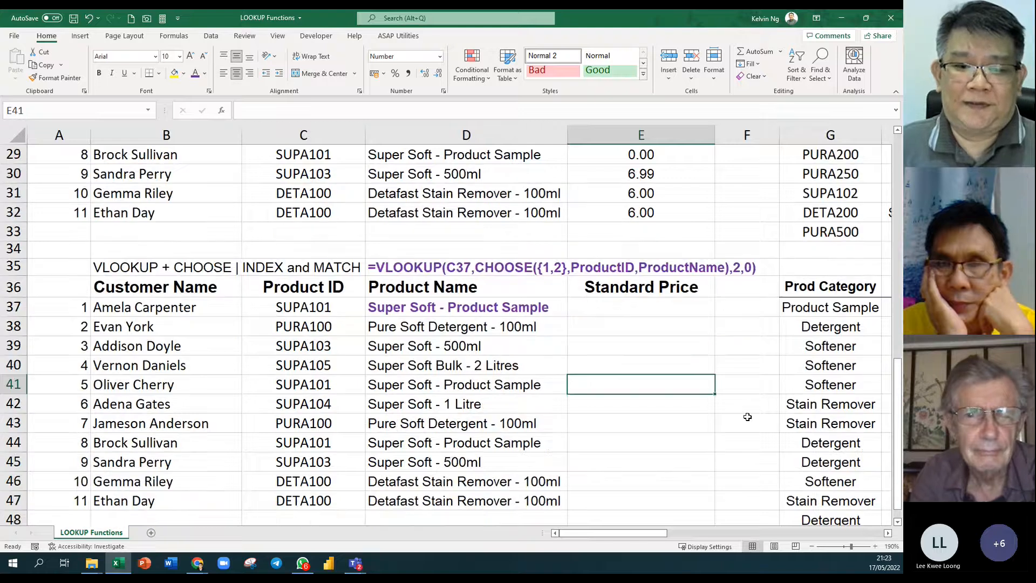
pyautogui.click(888, 533)
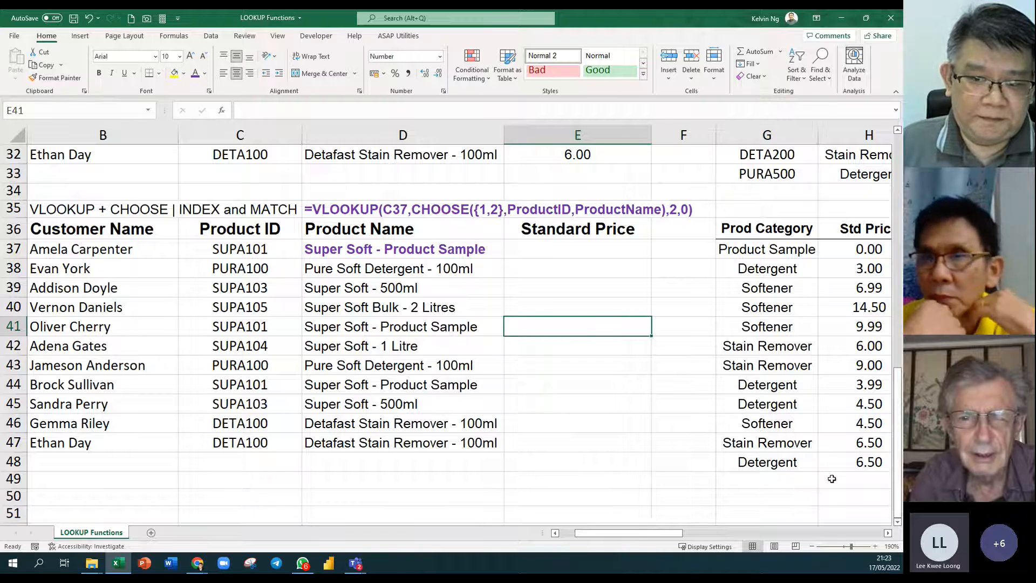
pyautogui.click(888, 533)
pyautogui.click(887, 533)
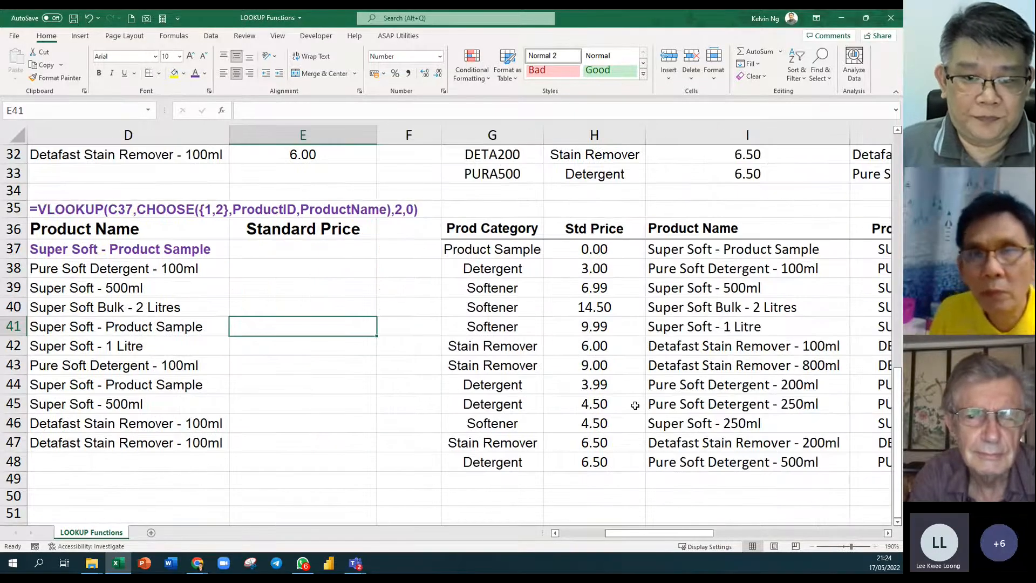
pyautogui.scroll(1, 635, 406)
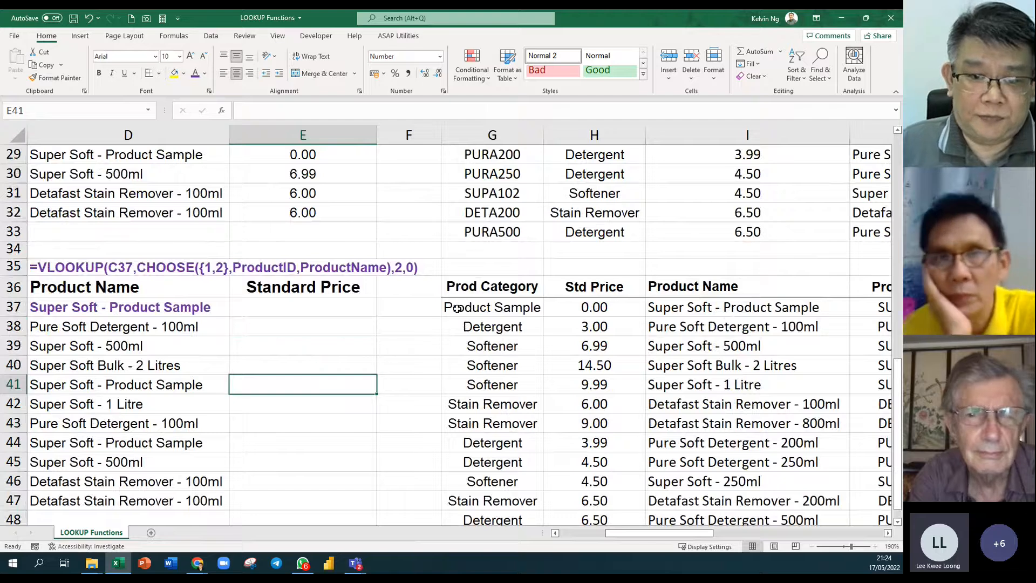
pyautogui.scroll(4, 548, 331)
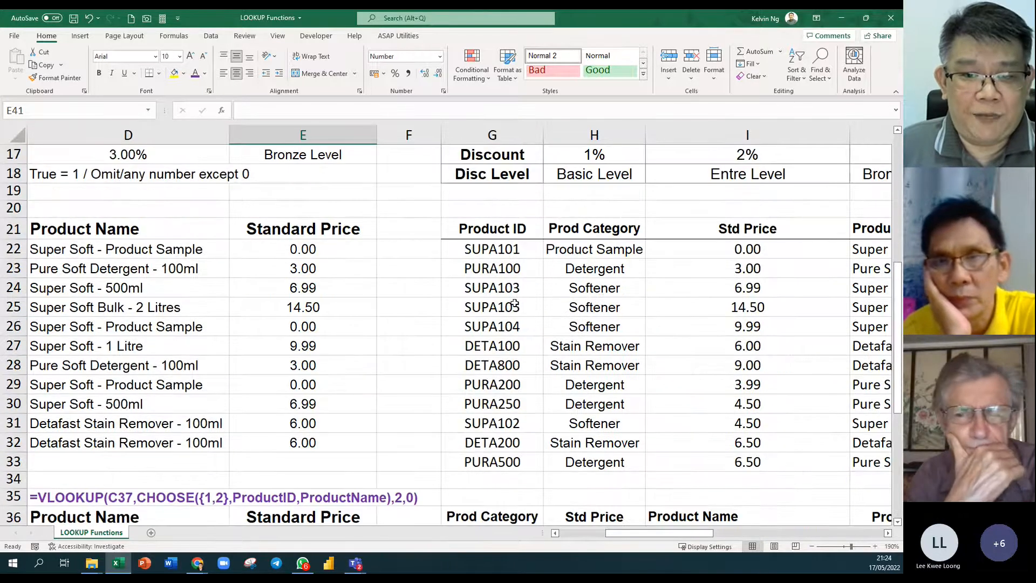
# Add a No heading in F21 and number the lookup table rows starting 1, 2.
pyautogui.click(433, 232)
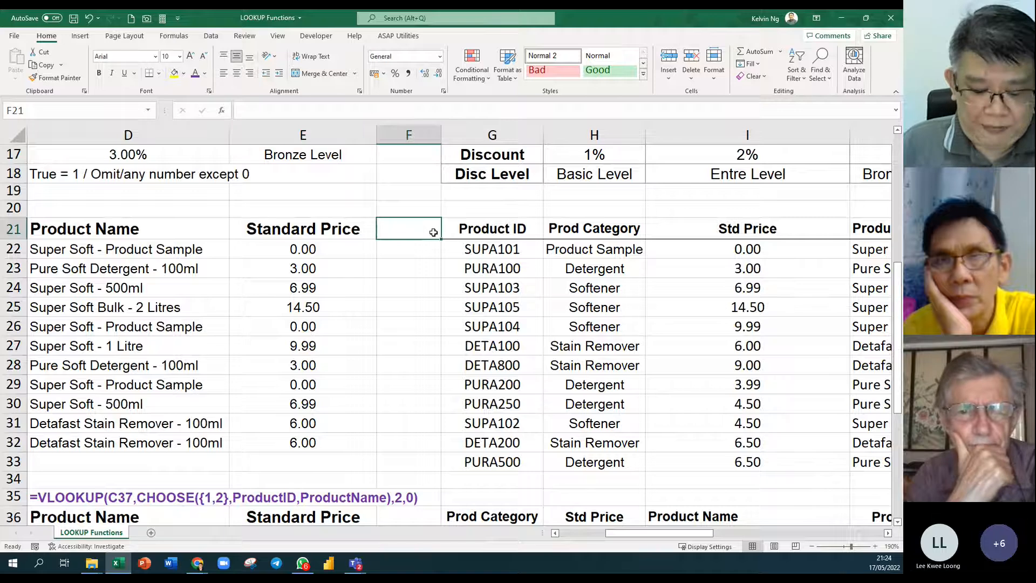
pyautogui.write('No')
pyautogui.press('Return')
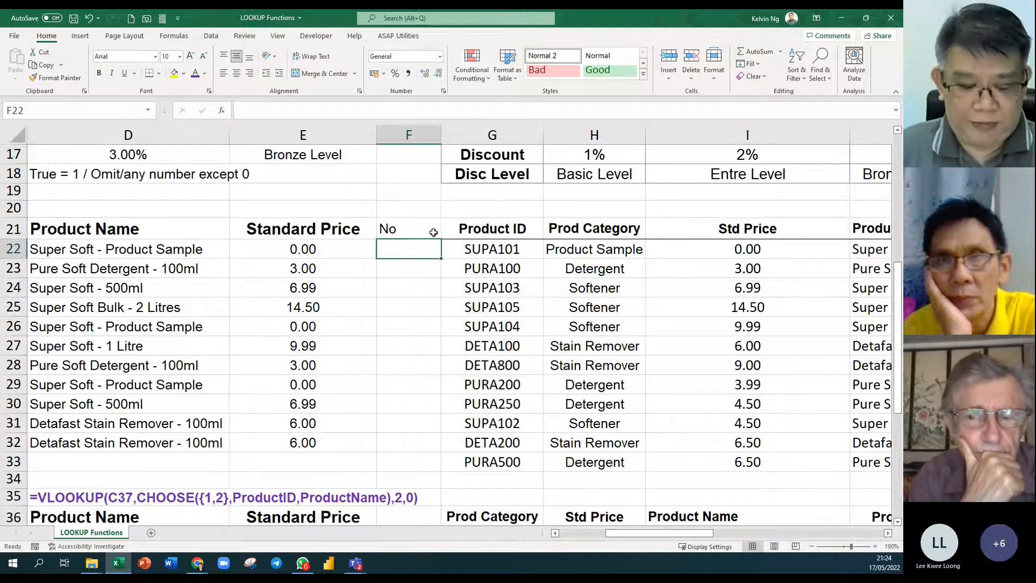
pyautogui.write('1')
pyautogui.press('Return')
pyautogui.write('2')
pyautogui.moveTo(430, 242); pyautogui.dragTo(446, 465)
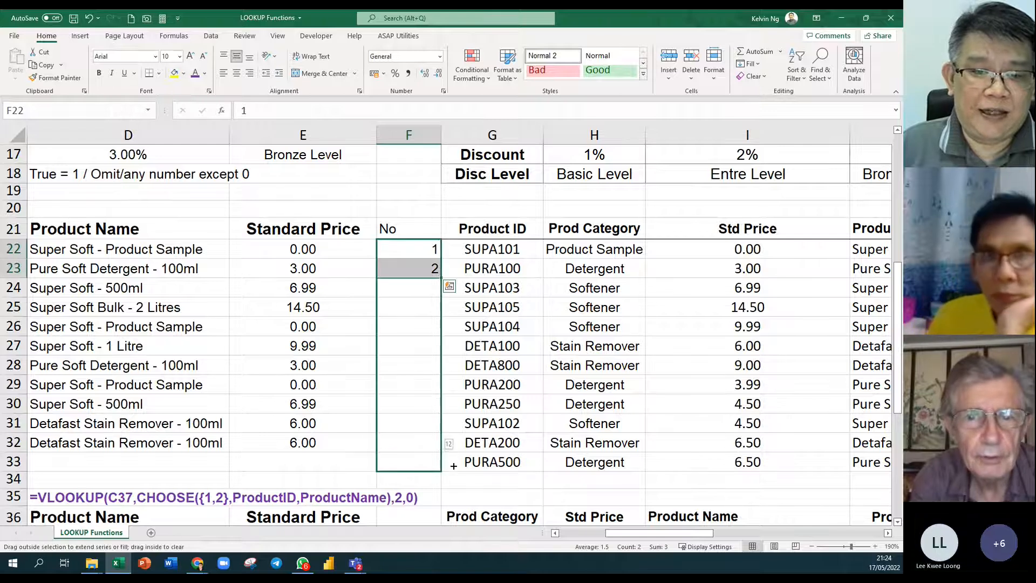
# Centre the No header and highlight the numbered table and its Product ID columns.
pyautogui.click(417, 228)
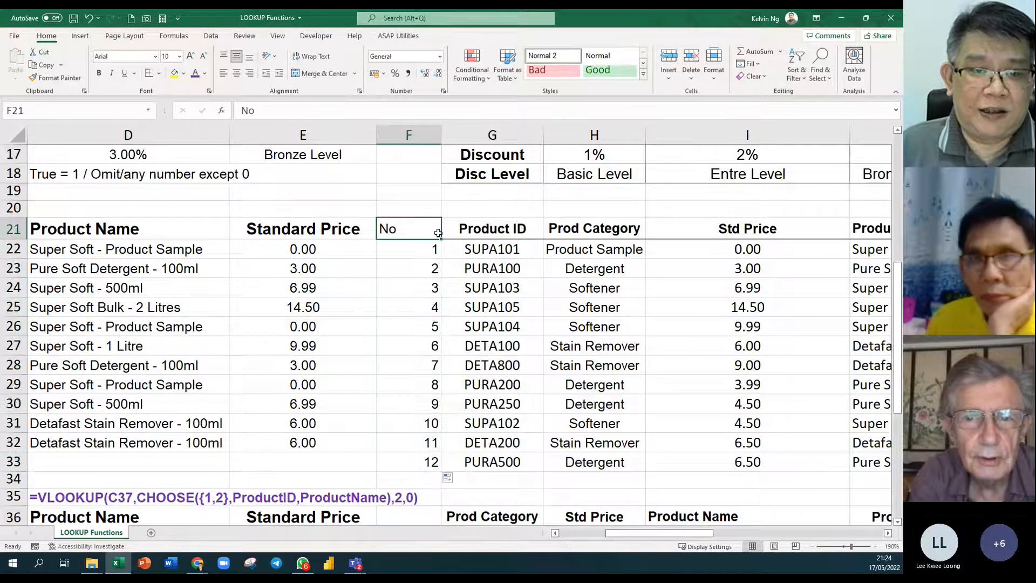
pyautogui.click(237, 73)
pyautogui.moveTo(421, 230); pyautogui.dragTo(818, 440)
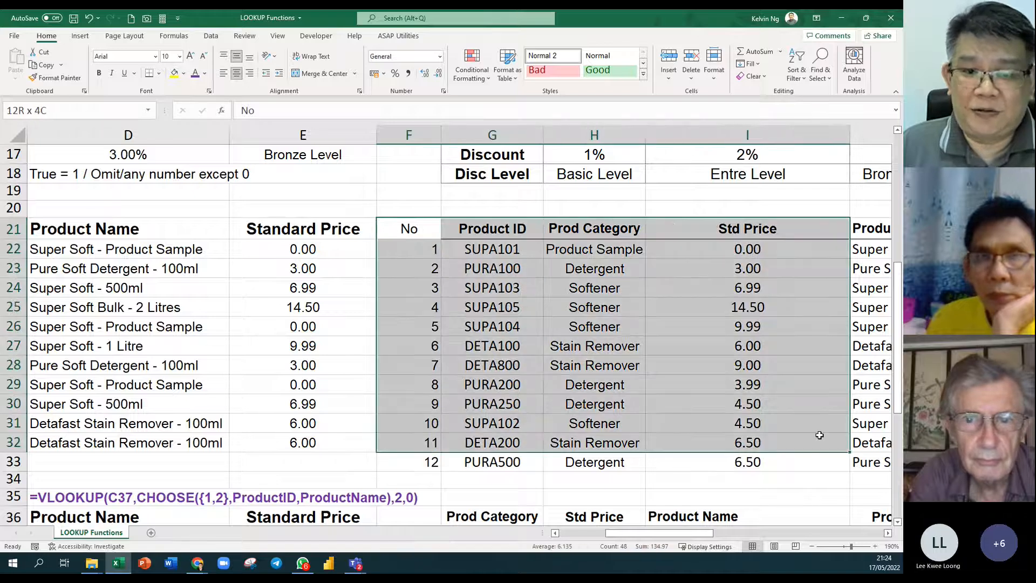
pyautogui.moveTo(520, 230); pyautogui.dragTo(594, 367)
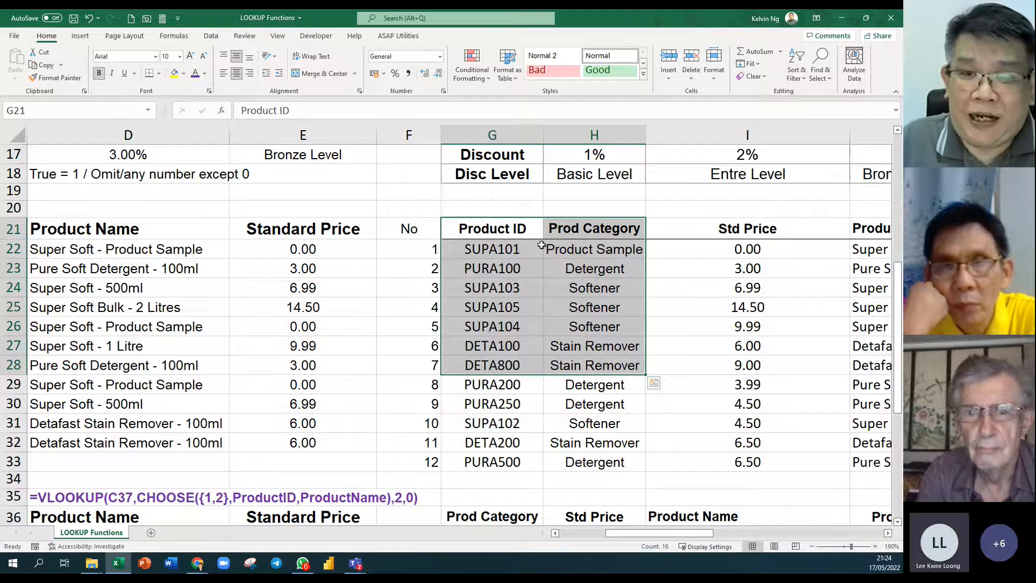
# Scroll down to the lower product lookup table and select G36:J48 from its headers.
pyautogui.scroll(-3, 544, 246)
pyautogui.scroll(-2, 545, 246)
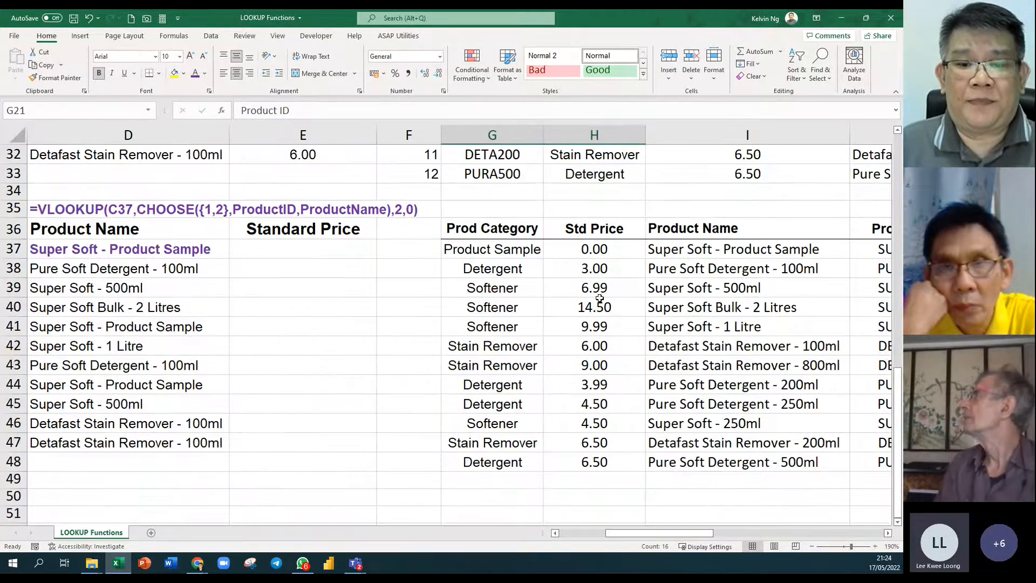
pyautogui.click(566, 312)
pyautogui.scroll(-3, 567, 313)
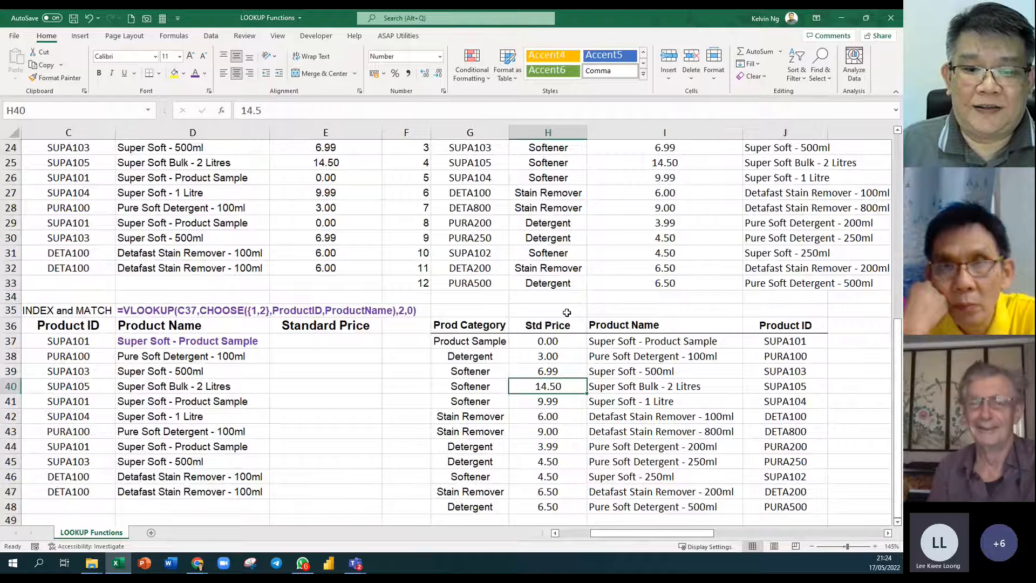
pyautogui.scroll(-2, 567, 313)
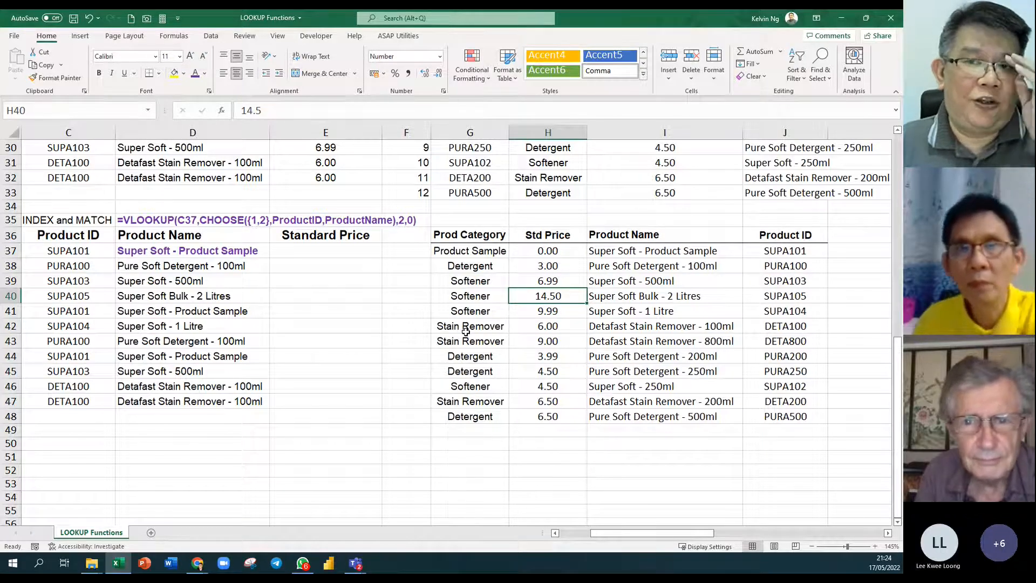
pyautogui.moveTo(493, 236); pyautogui.dragTo(774, 415)
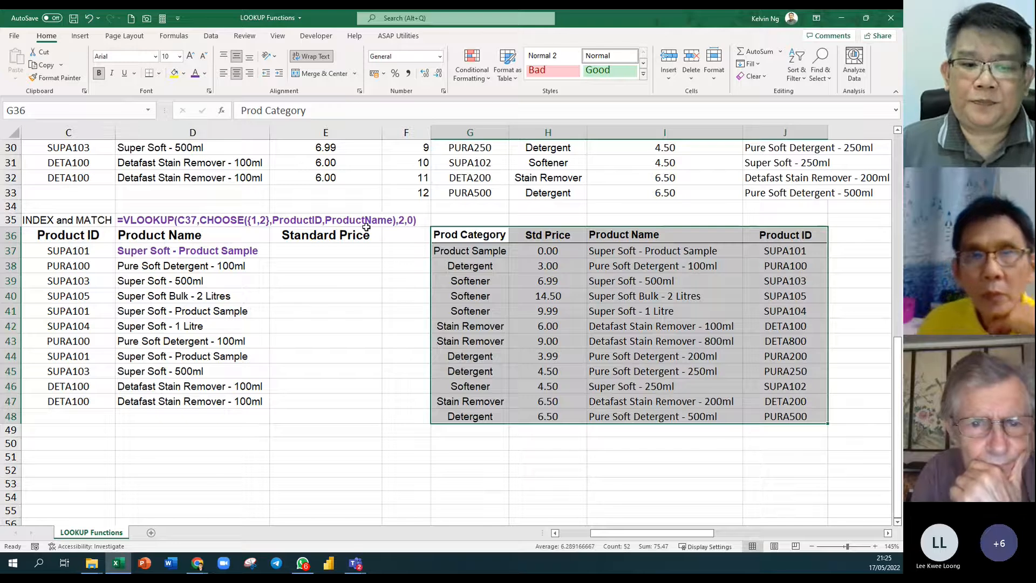
# Scroll left to reveal Customer Name, then select the first six Product IDs in J37:J42.
pyautogui.click(658, 298)
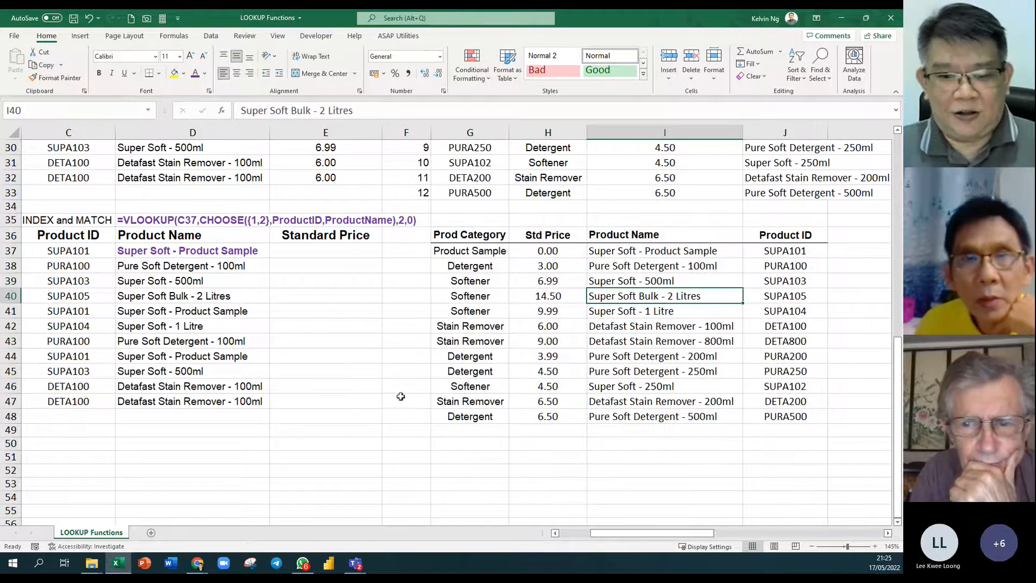
pyautogui.click(554, 532)
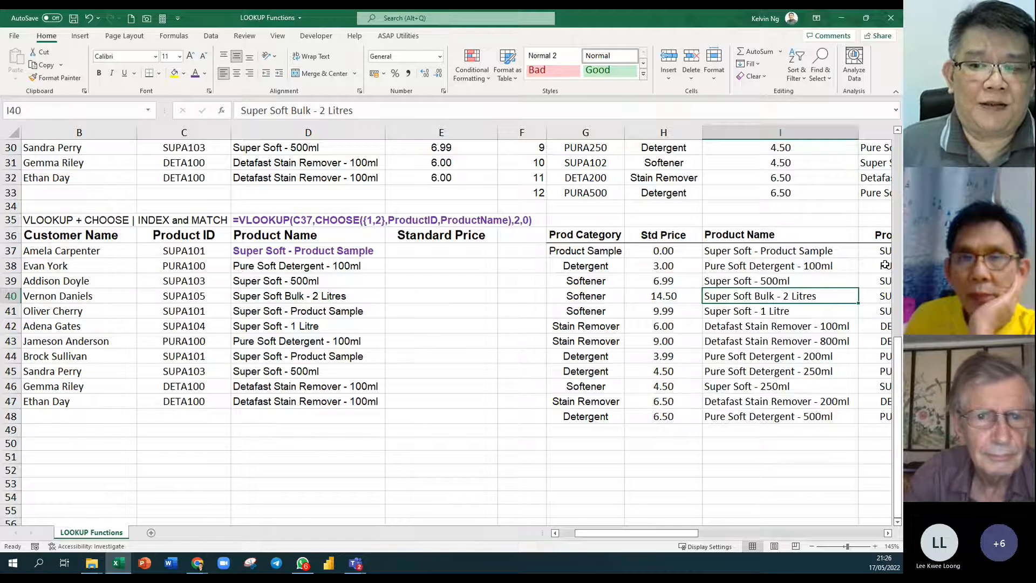
pyautogui.moveTo(879, 252); pyautogui.dragTo(874, 417)
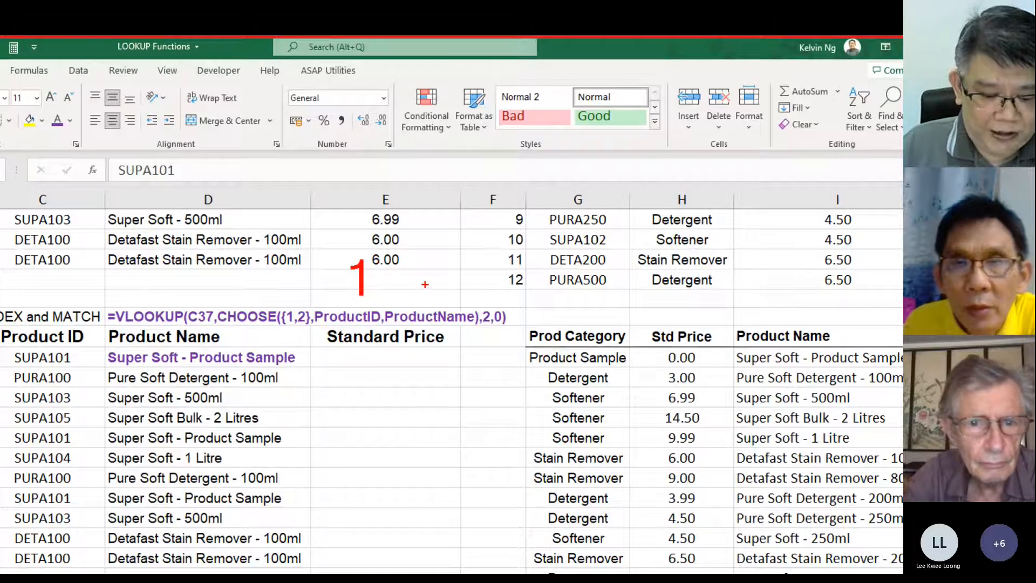
# In red, write a 2, box the CHOOSE part, and arrow Product Name and ,2,0).
pyautogui.moveTo(430, 267); pyautogui.dragTo(460, 304)
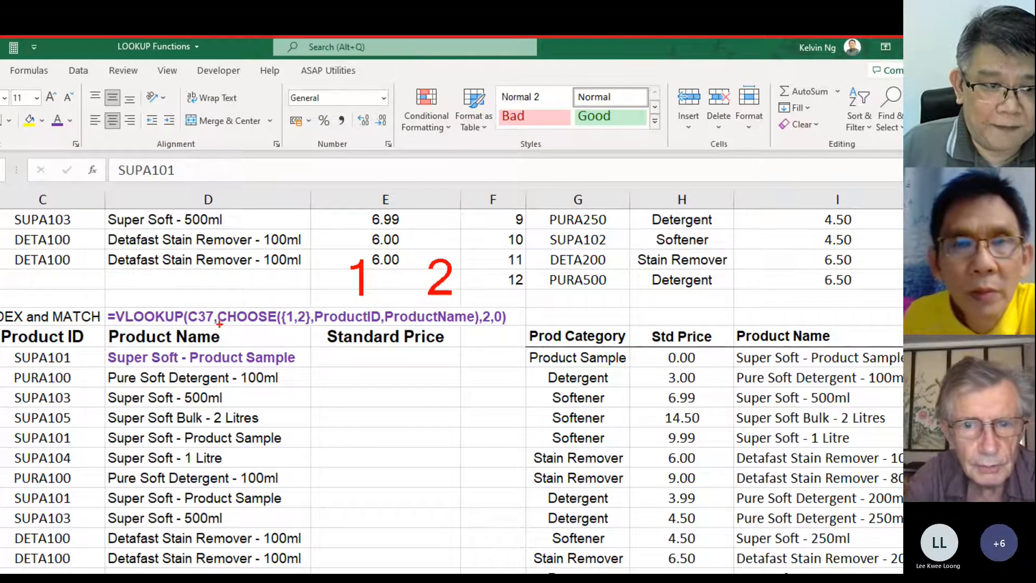
pyautogui.moveTo(220, 323)
pyautogui.mouseDown()
pyautogui.moveTo(466, 312)
pyautogui.moveTo(485, 304)
pyautogui.moveTo(477, 302)
pyautogui.mouseUp()
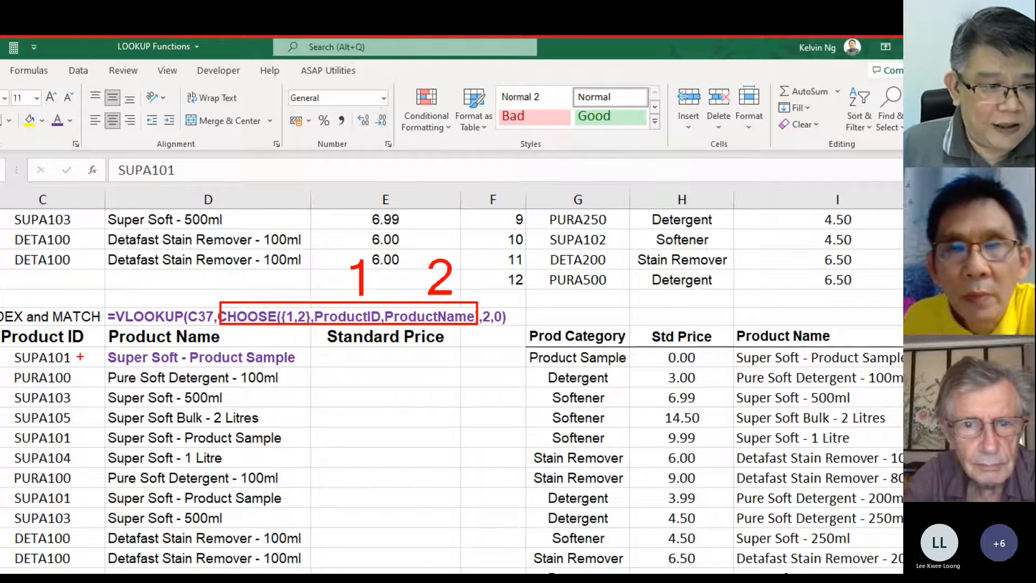
pyautogui.moveTo(80, 348); pyautogui.dragTo(99, 356)
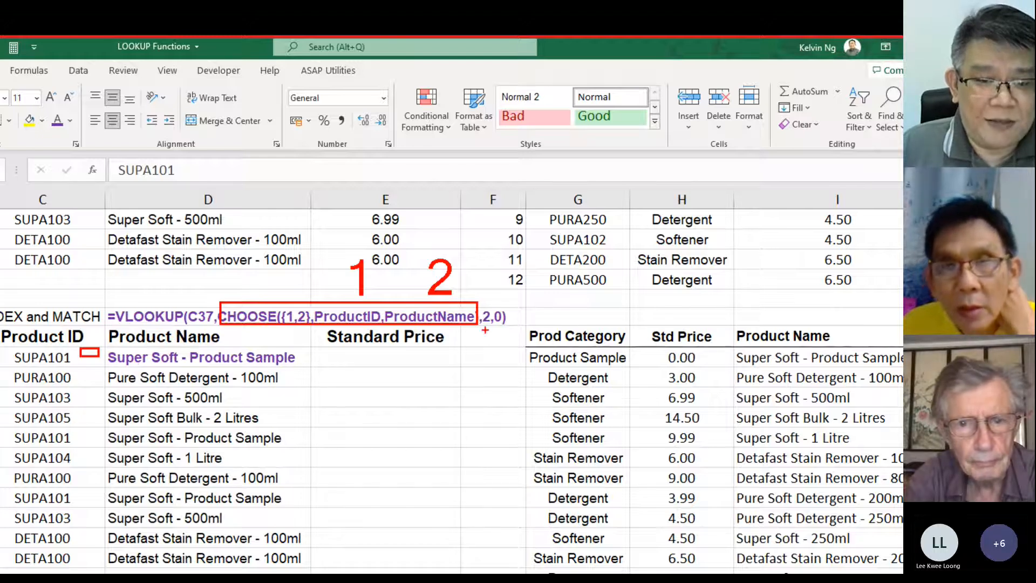
pyautogui.moveTo(489, 358); pyautogui.dragTo(486, 331)
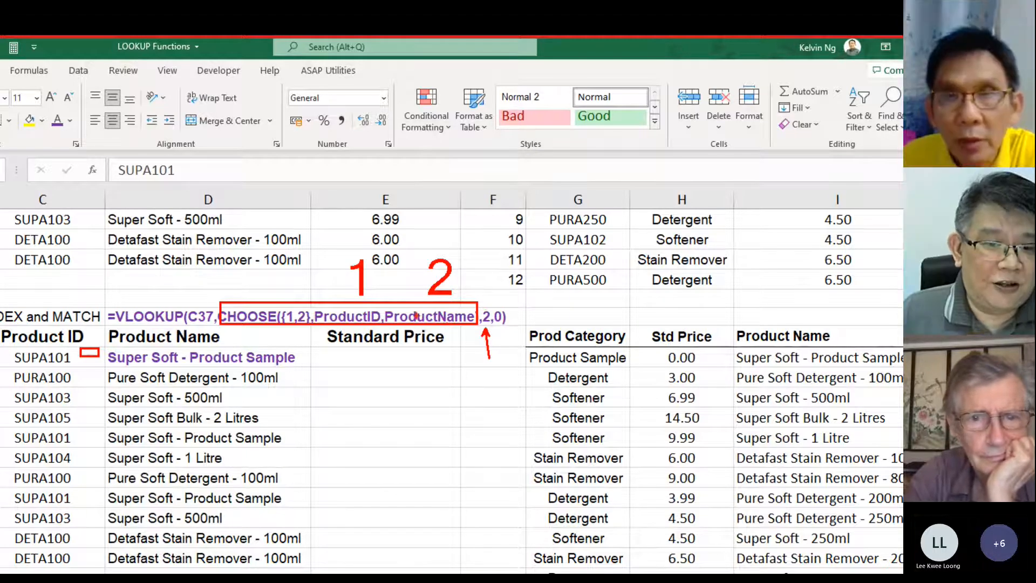
pyautogui.moveTo(265, 333); pyautogui.dragTo(228, 337)
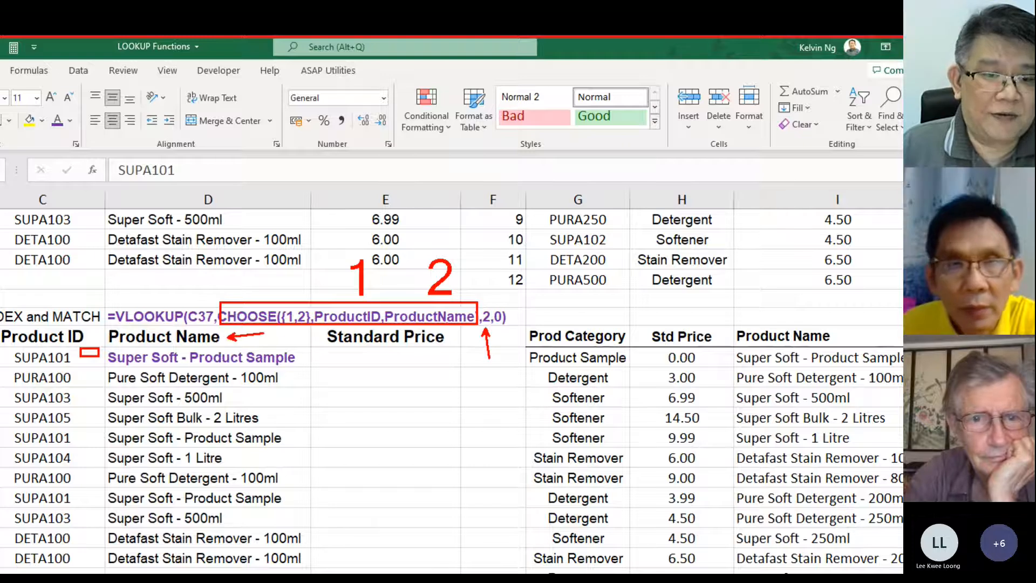
pyautogui.moveTo(476, 285); pyautogui.dragTo(459, 307)
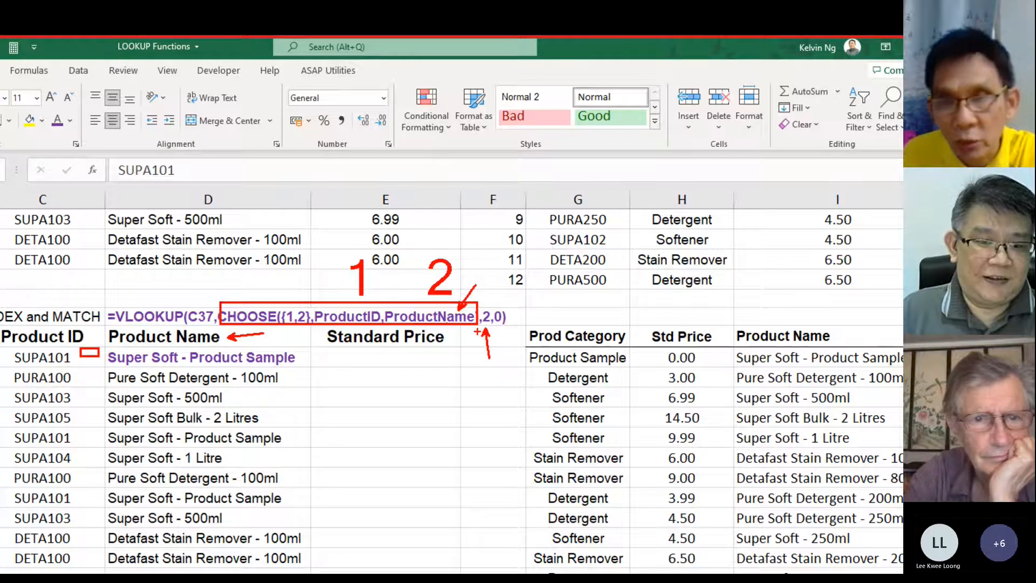
pyautogui.moveTo(523, 306); pyautogui.dragTo(500, 309)
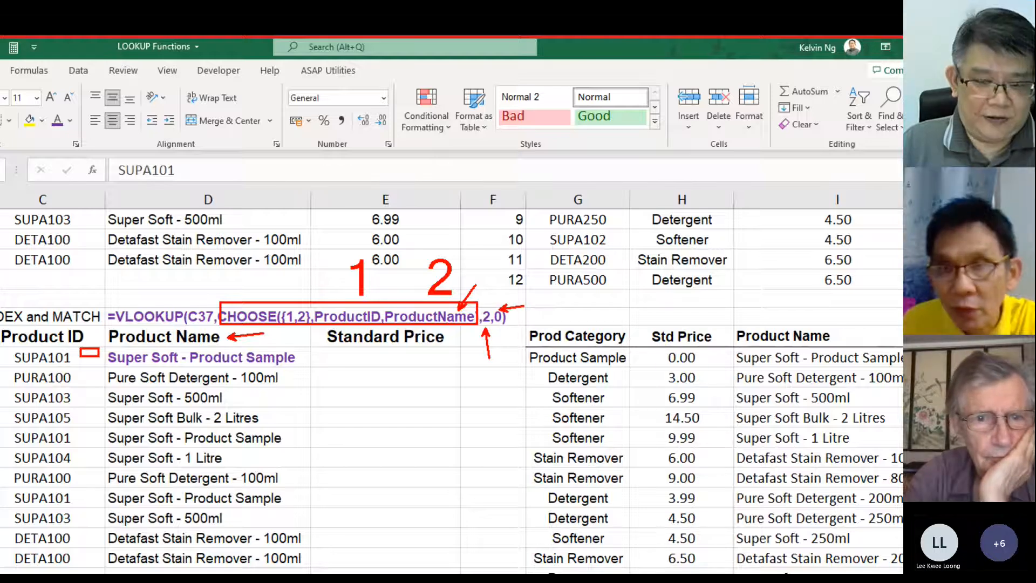
# Write the red note 'false/0 = exact match' beside the formula, then erase all drawings.
pyautogui.moveTo(537, 329); pyautogui.dragTo(536, 284)
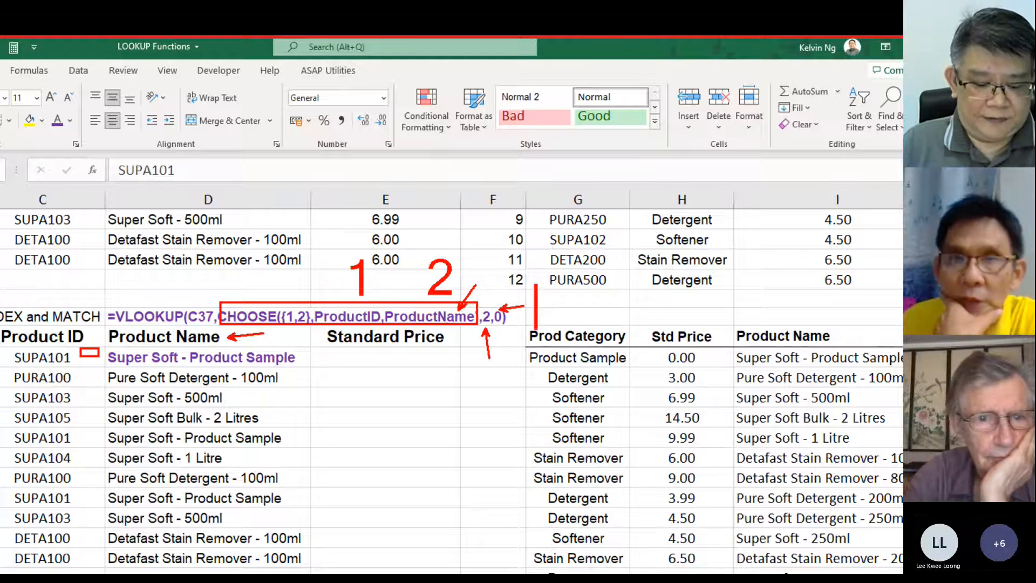
pyautogui.write('false')
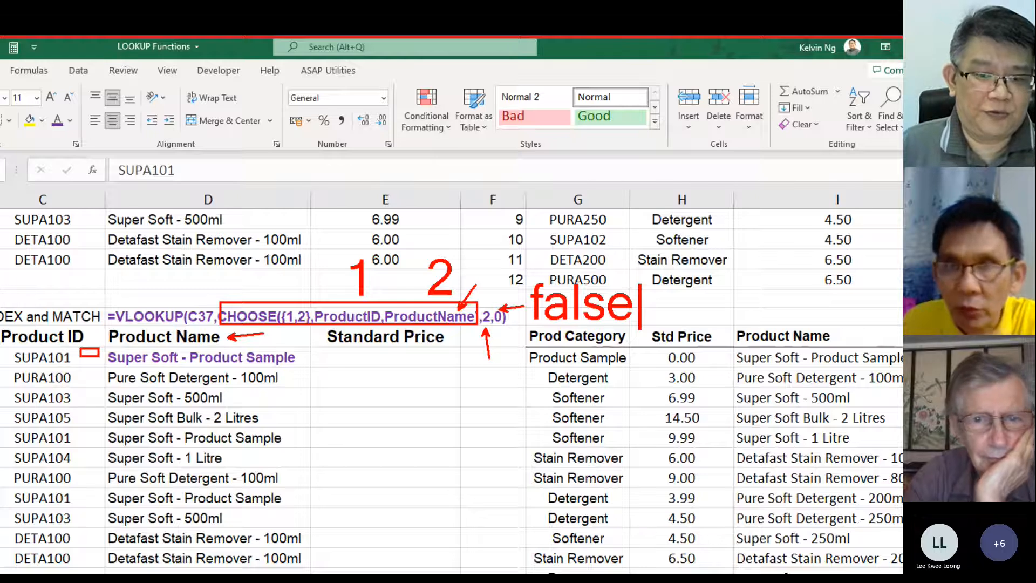
pyautogui.write('/0')
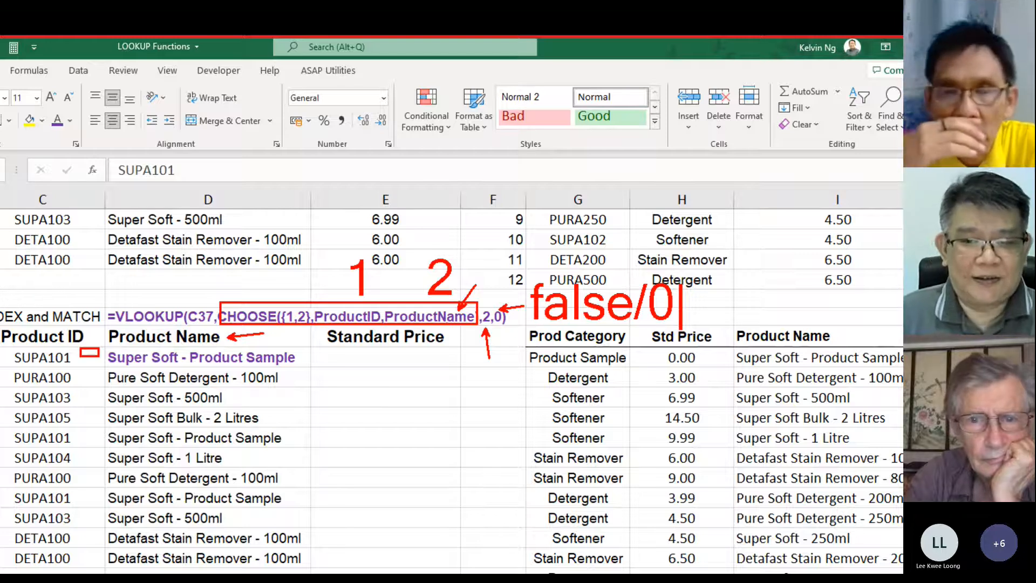
pyautogui.write('=')
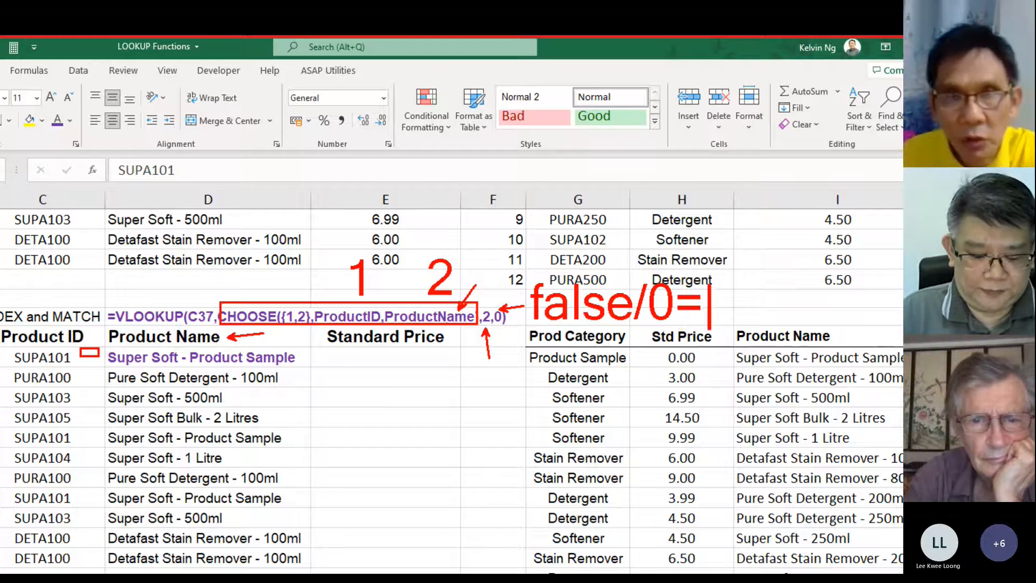
pyautogui.write('exact mat')
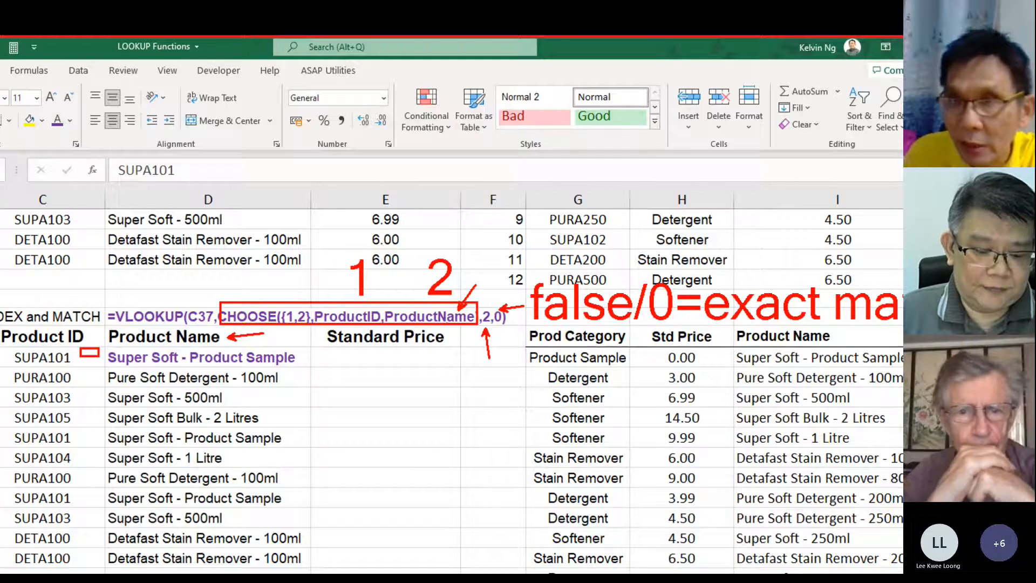
pyautogui.press('e')
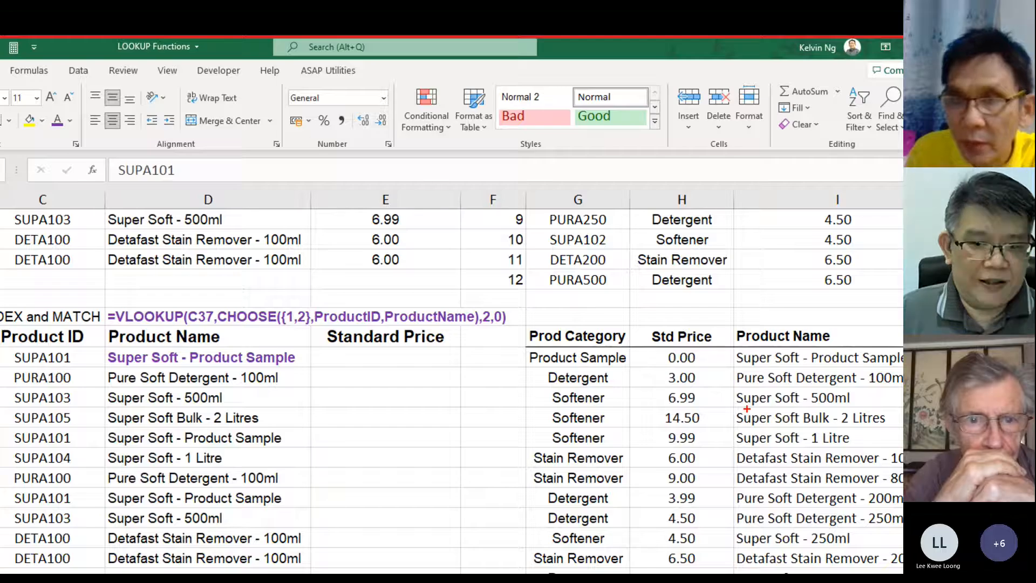
# Exit drawing mode, scroll column J into view, and select the lookup table G36:J48.
pyautogui.press('Escape')
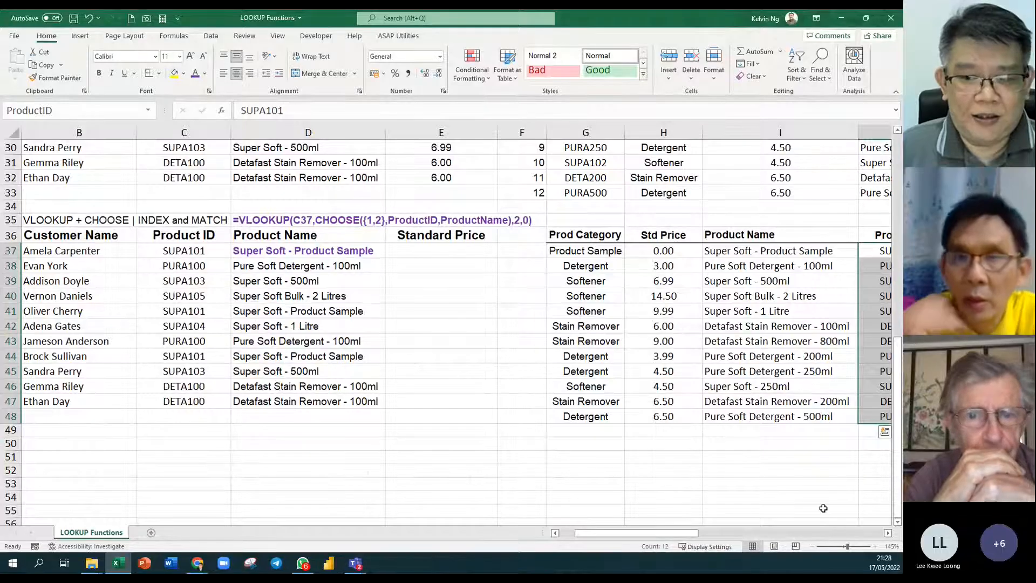
pyautogui.click(888, 533)
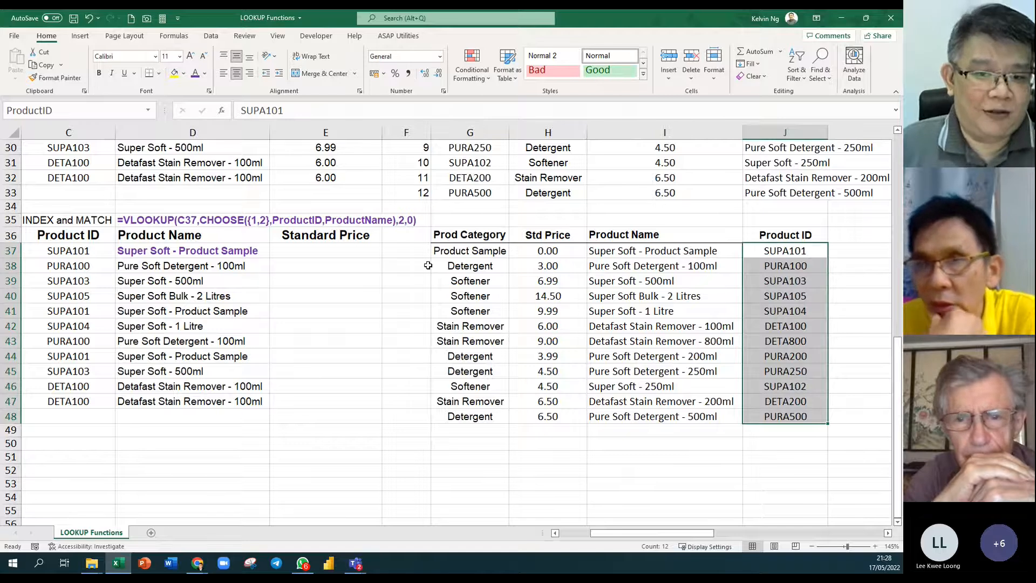
pyautogui.click(476, 238)
pyautogui.moveTo(476, 239); pyautogui.dragTo(804, 418)
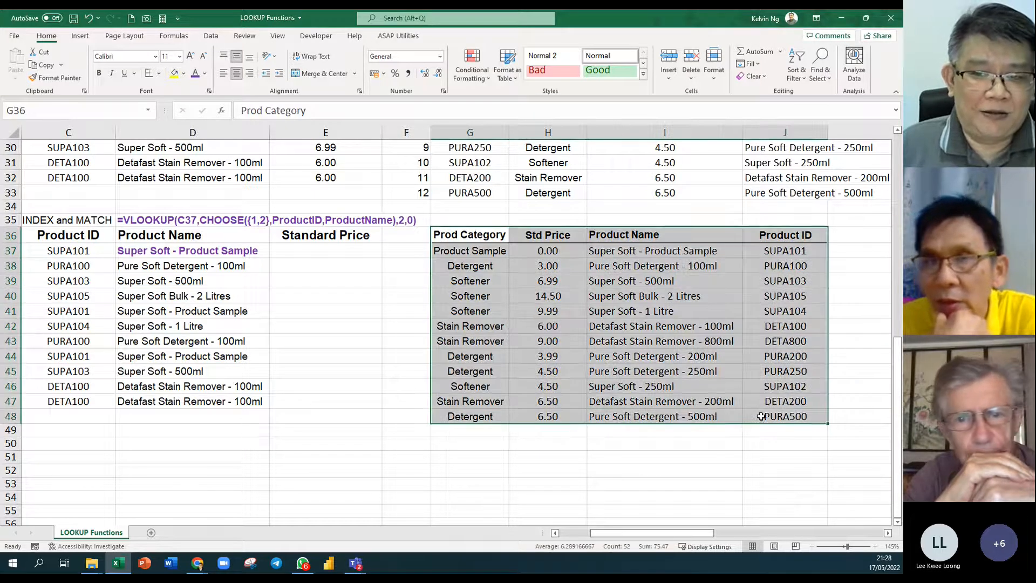
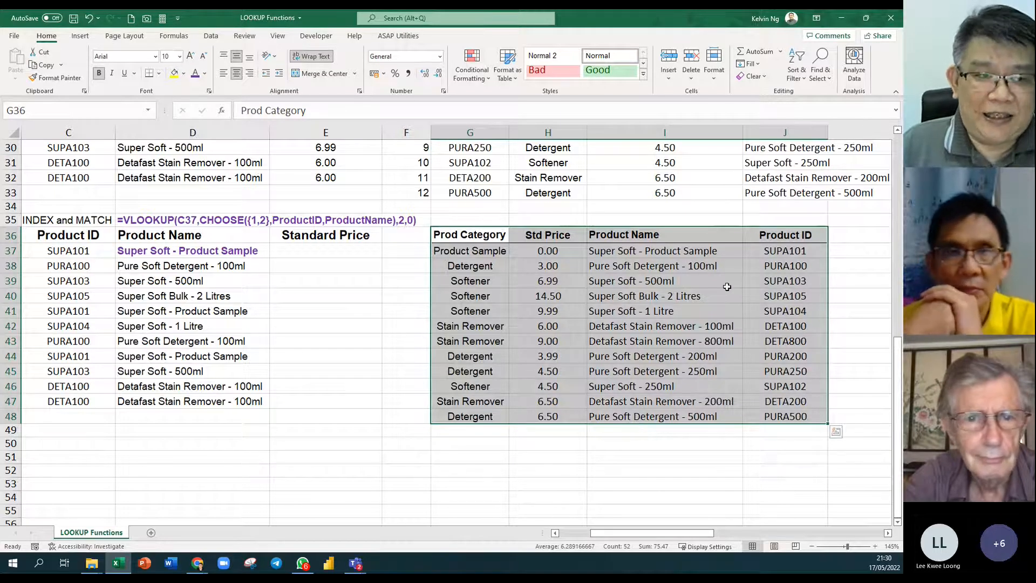
# Highlight the ProductID range, then the ProductName range, from the Name Box list.
pyautogui.click(598, 292)
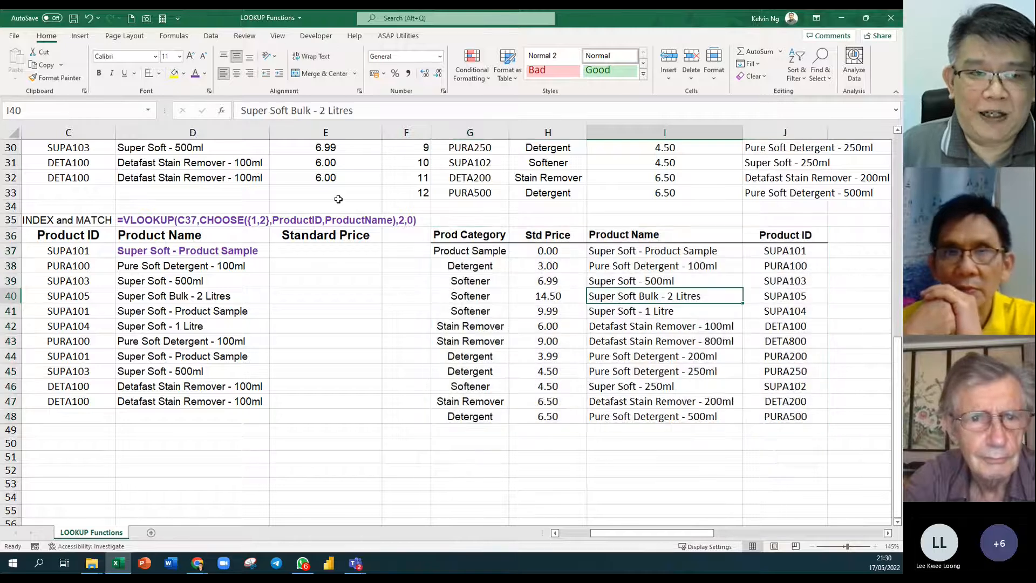
pyautogui.click(148, 110)
pyautogui.click(126, 161)
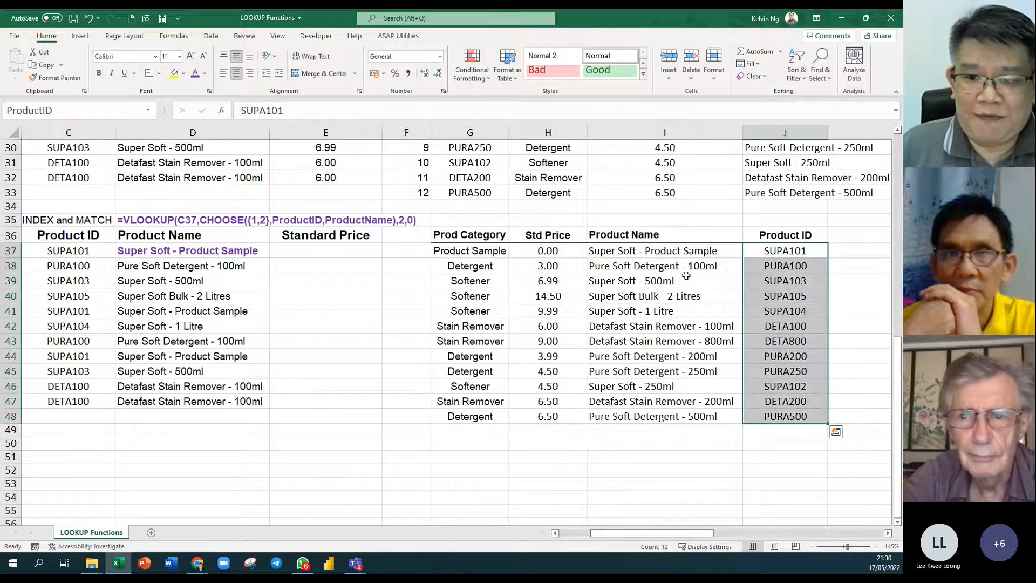
pyautogui.click(147, 111)
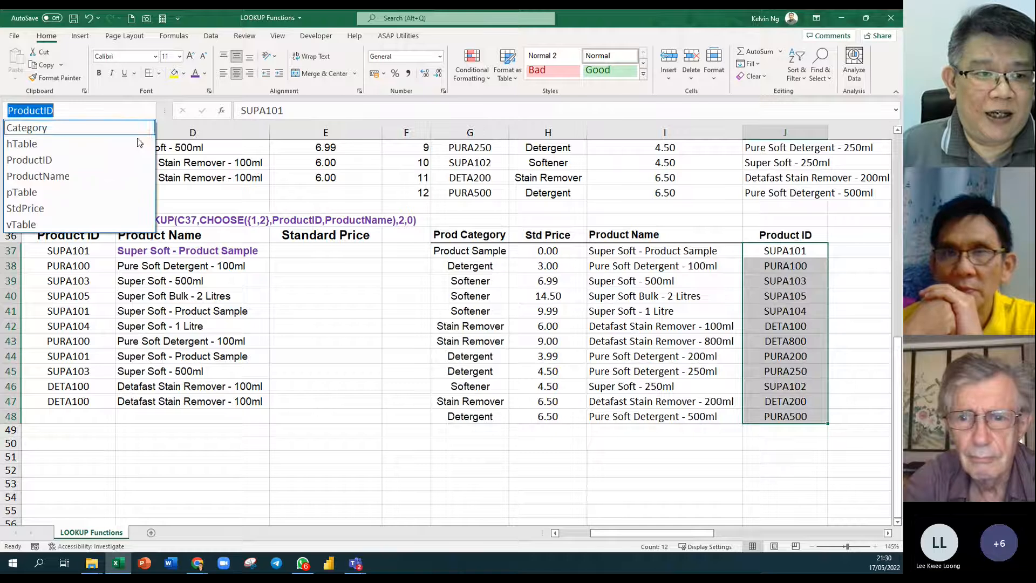
pyautogui.click(116, 177)
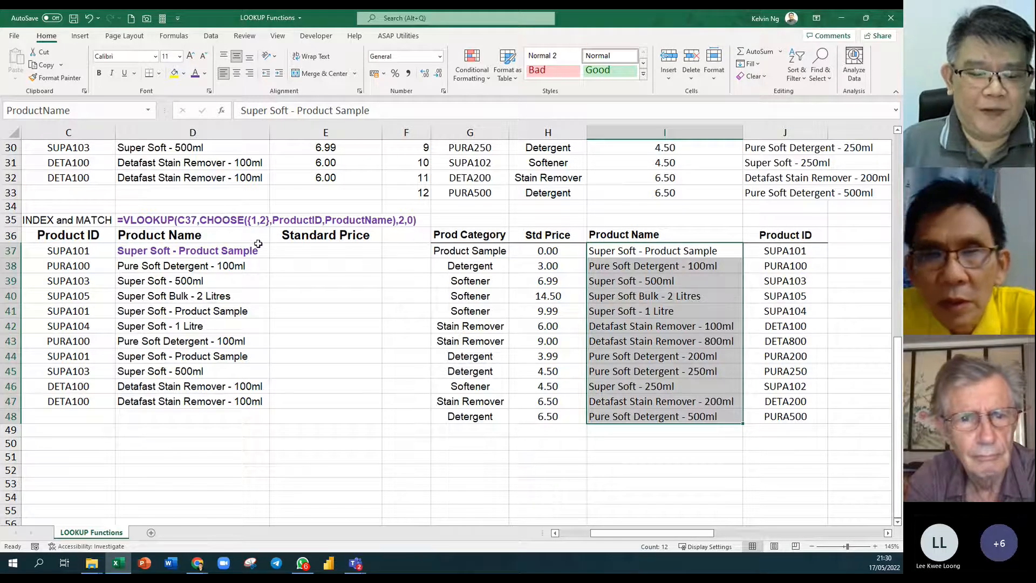
# Widen column E to about 27.64, review the lookup table G36:J48, and reselect E37.
pyautogui.click(329, 251)
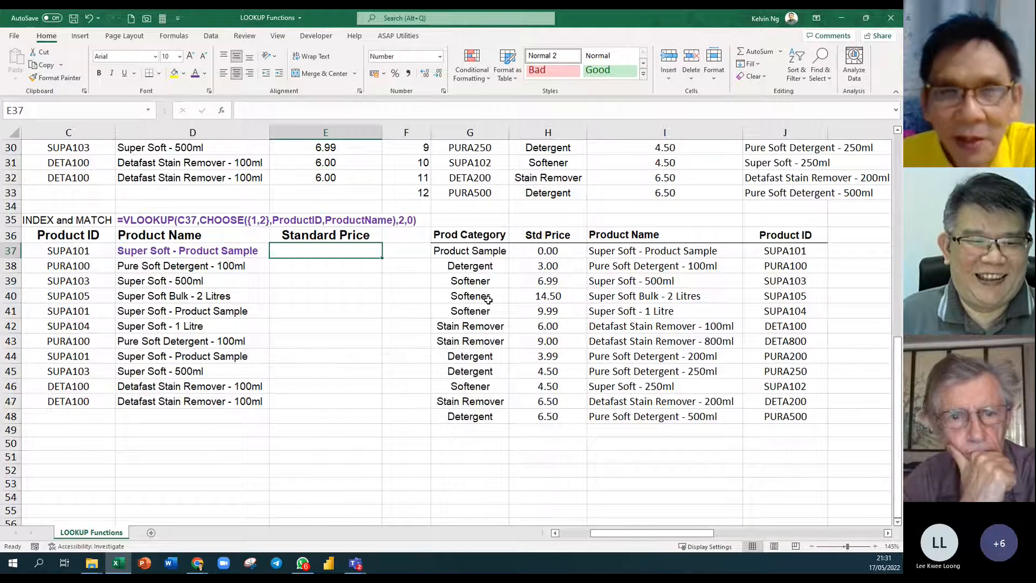
pyautogui.moveTo(377, 132); pyautogui.dragTo(428, 142)
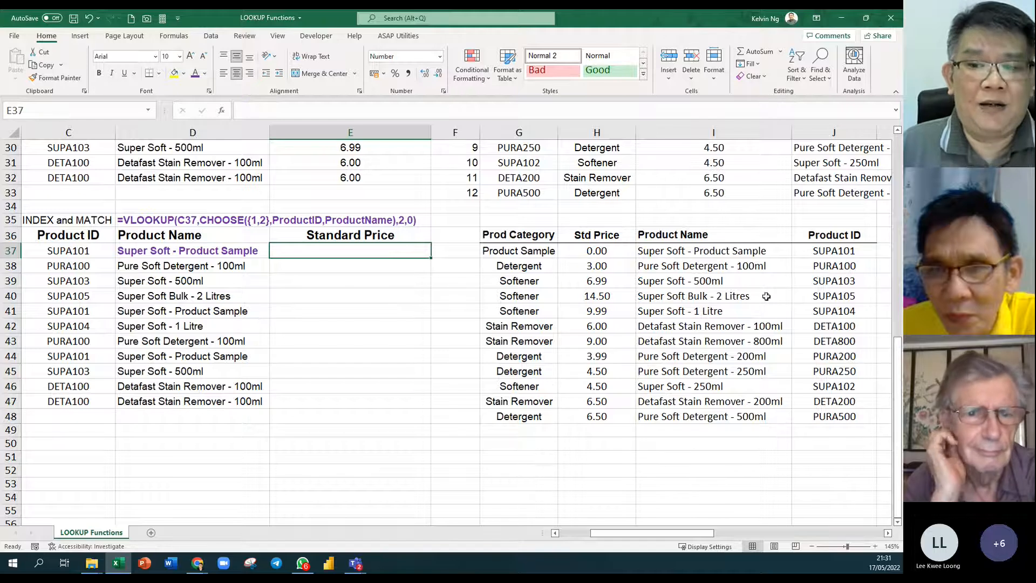
pyautogui.moveTo(841, 233); pyautogui.dragTo(546, 419)
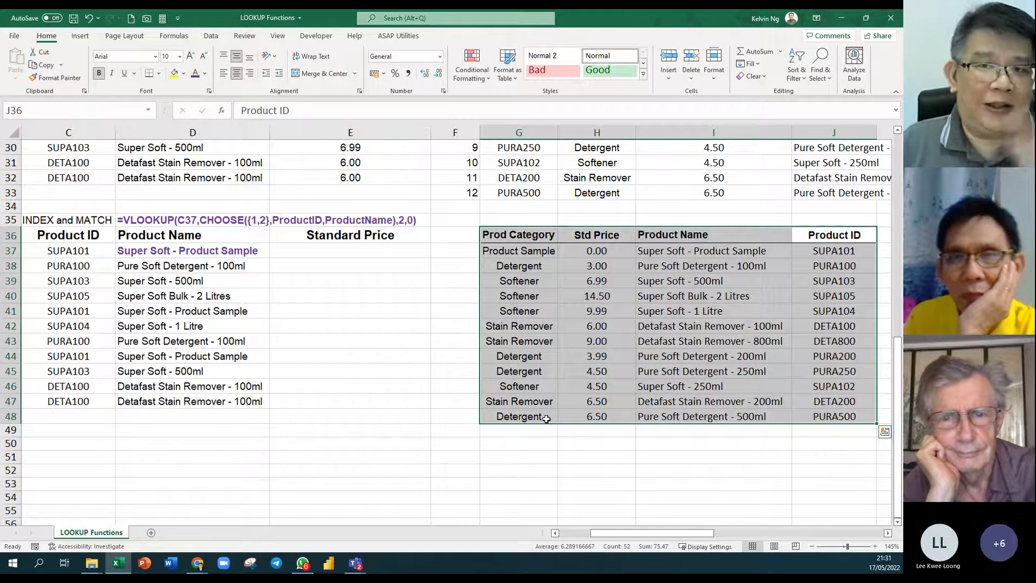
pyautogui.click(316, 250)
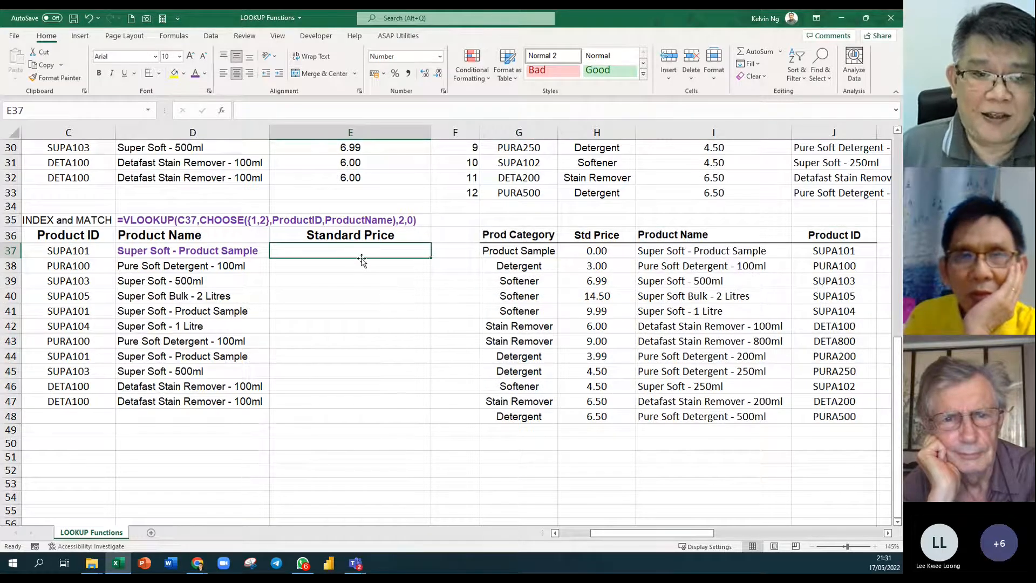
# Enter =INDEX(StdPrice,1) in E37 so it returns 0.00.
pyautogui.write('=')
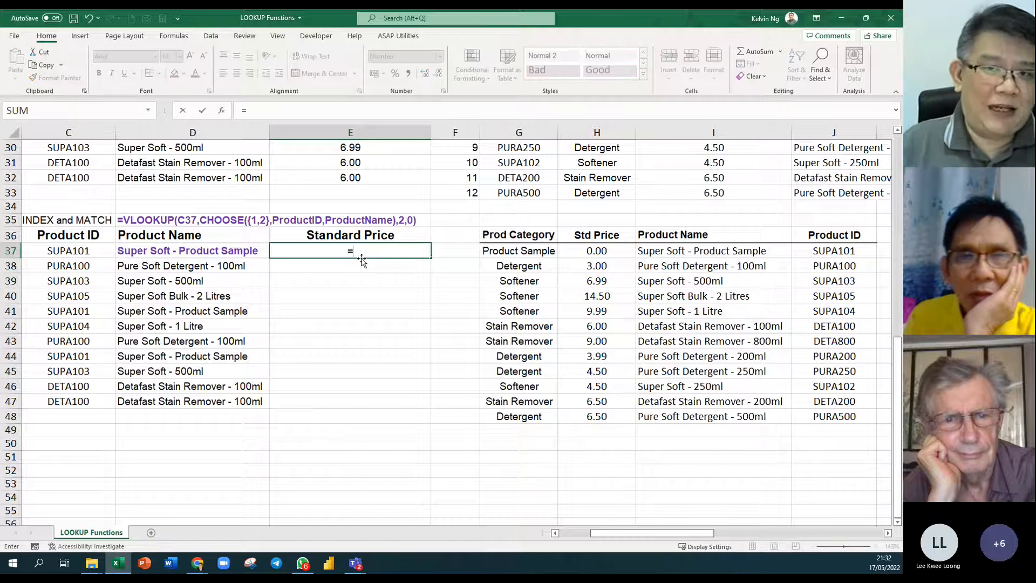
pyautogui.write('i')
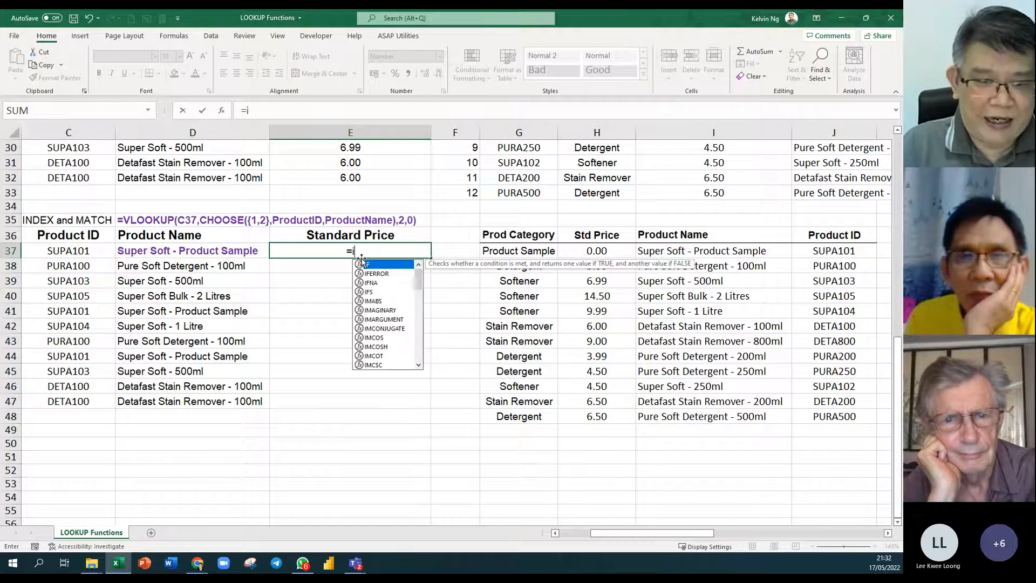
pyautogui.write('nde')
pyautogui.press('Tab')
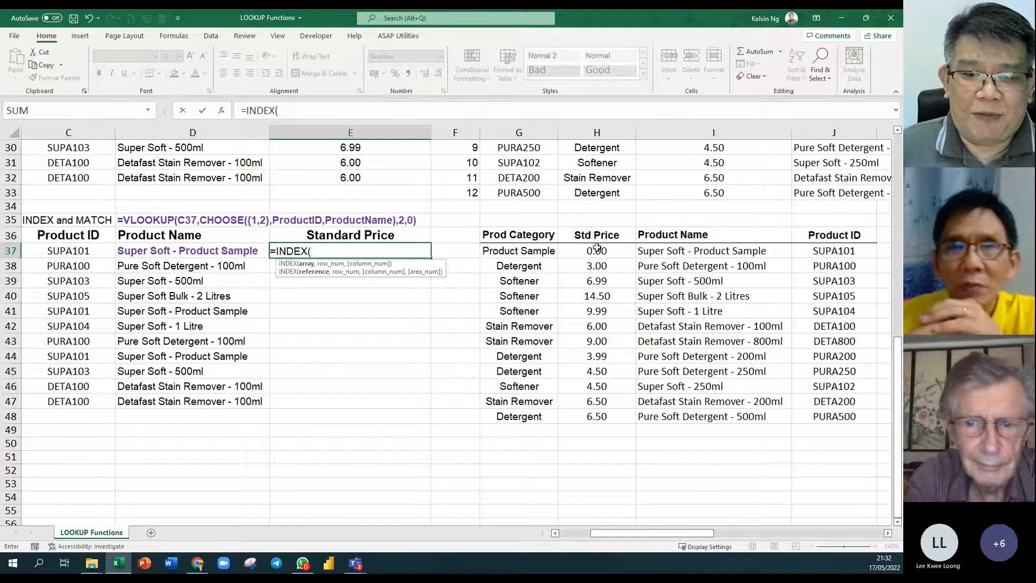
pyautogui.write('std')
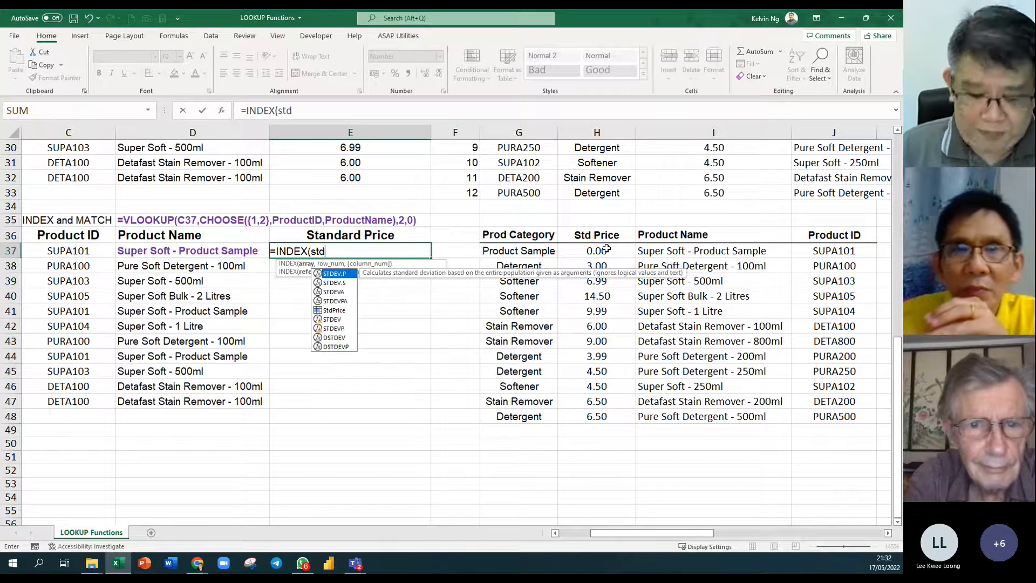
pyautogui.press('Down')
pyautogui.press('Down')
pyautogui.press('Down')
pyautogui.press('Down')
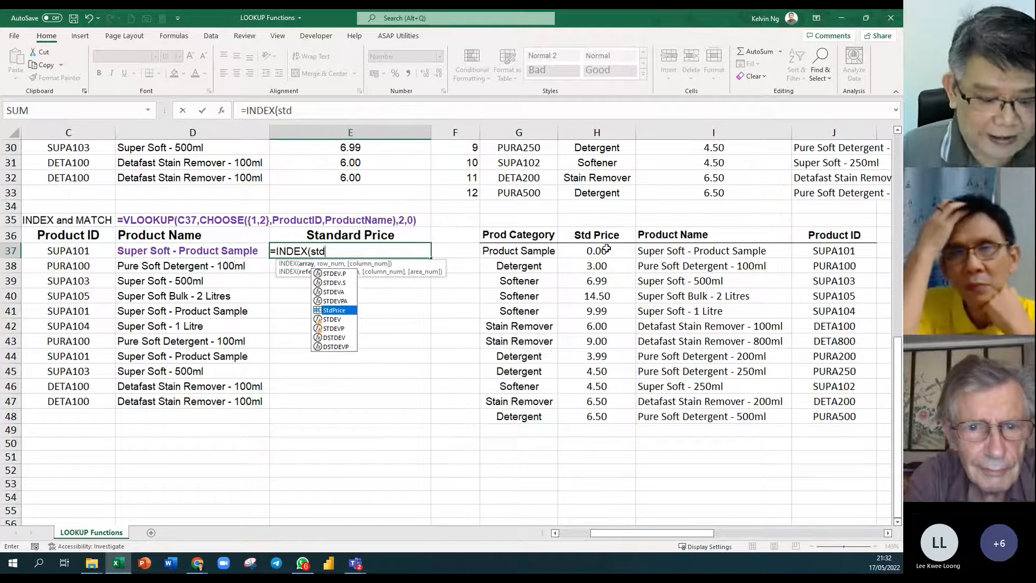
pyautogui.press('Tab')
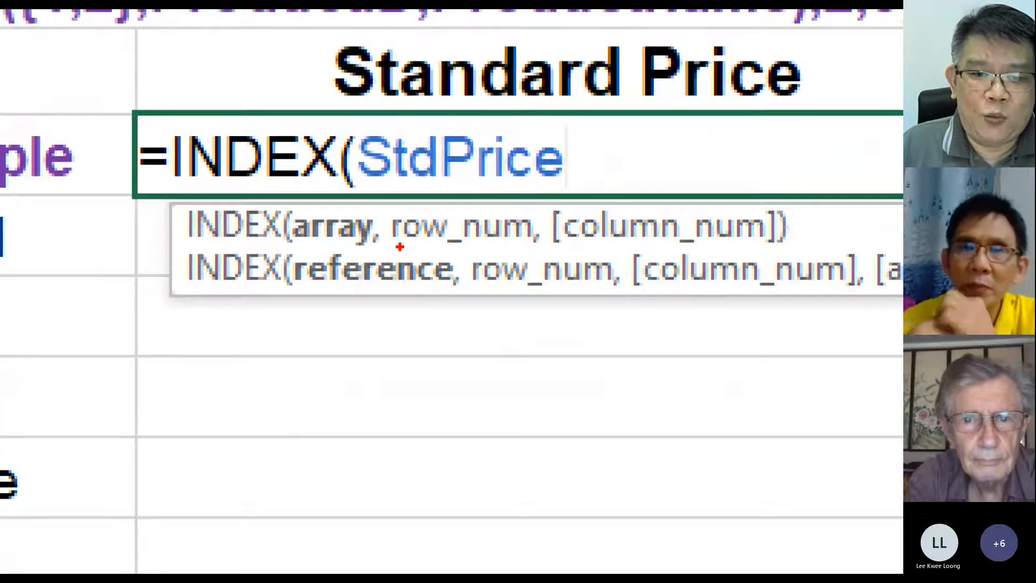
pyautogui.moveTo(400, 247); pyautogui.dragTo(552, 247)
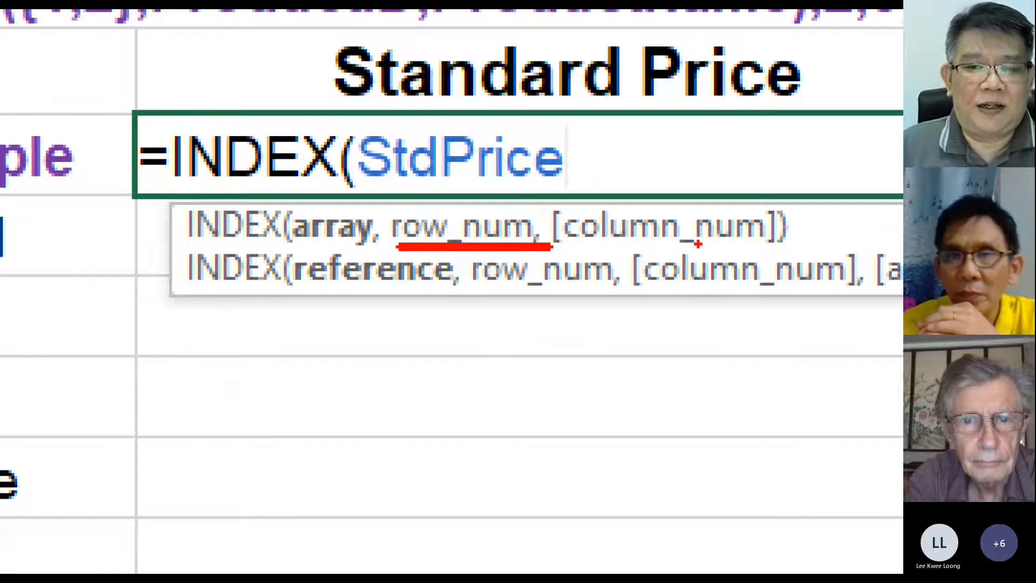
pyautogui.press('Escape')
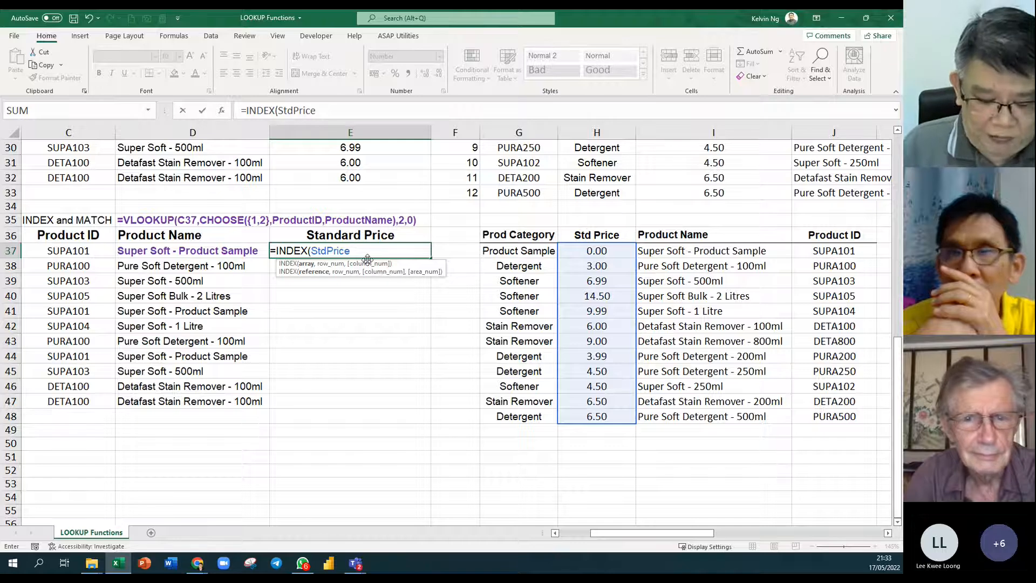
pyautogui.write(',')
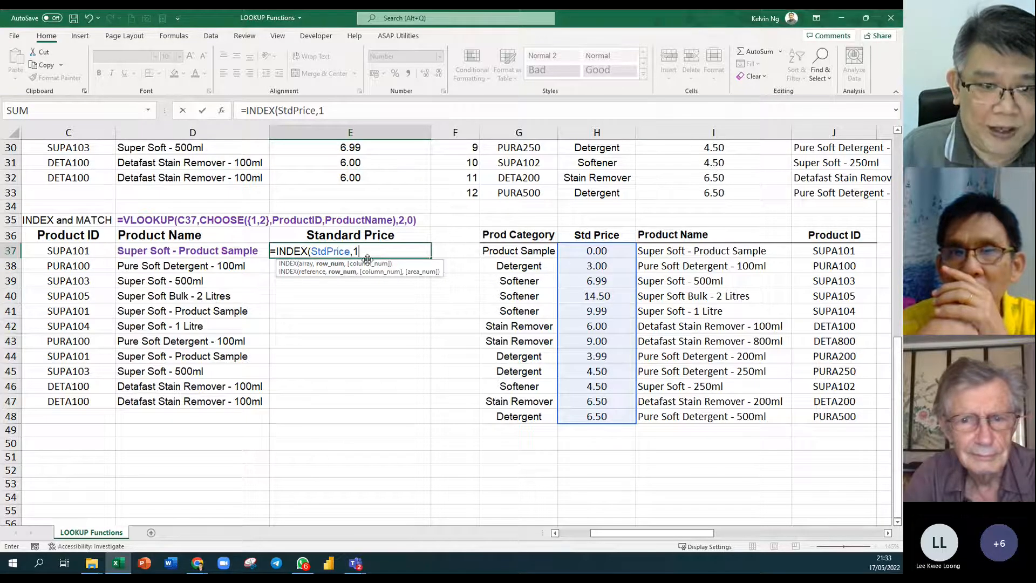
pyautogui.write('1)')
pyautogui.press('Return')
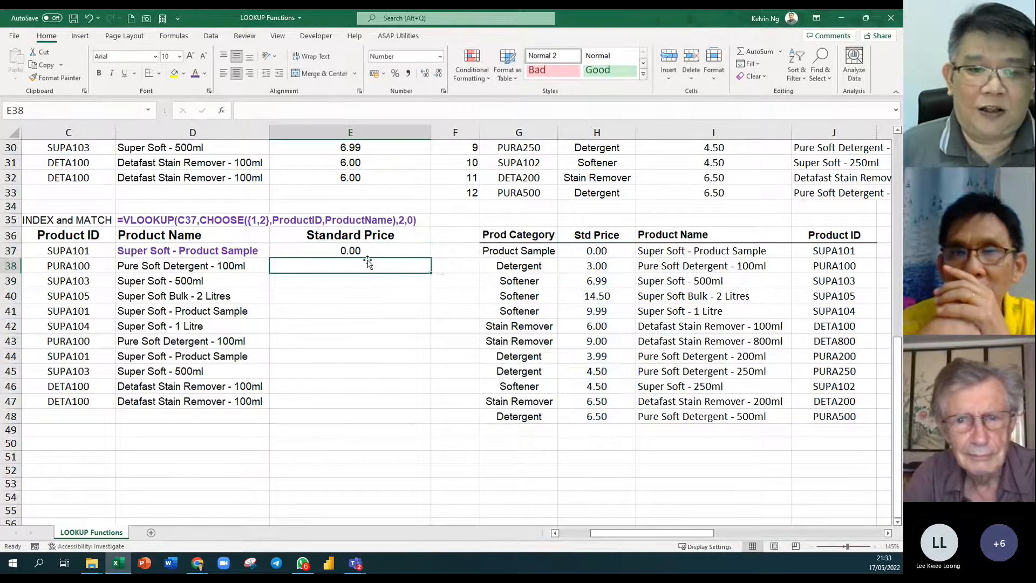
pyautogui.press('Up')
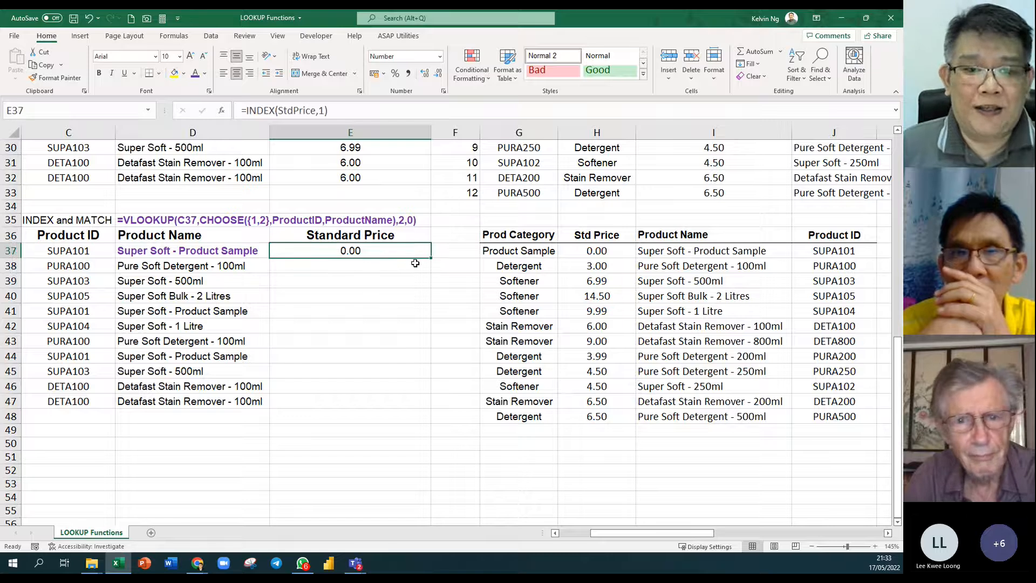
# Enter =INDEX(StdPrice,2) in E38 so it returns 3.00.
pyautogui.click(415, 262)
pyautogui.write('=inde')
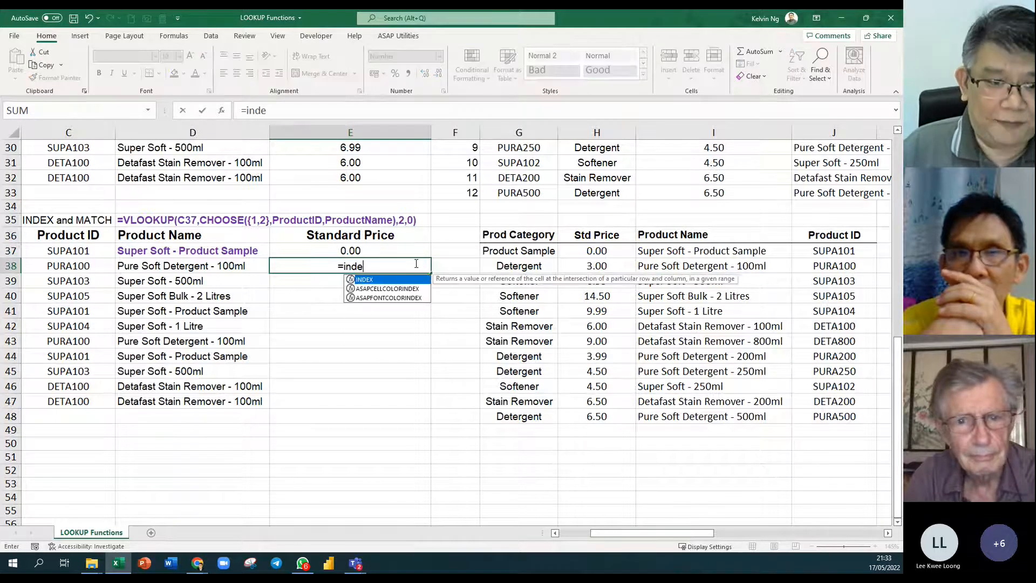
pyautogui.press('Tab')
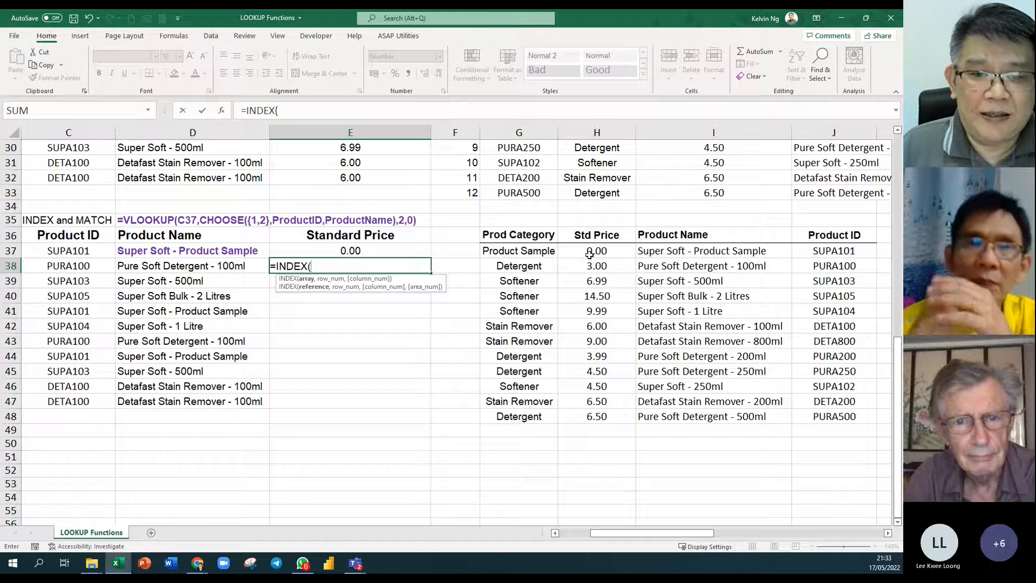
pyautogui.write('stdp')
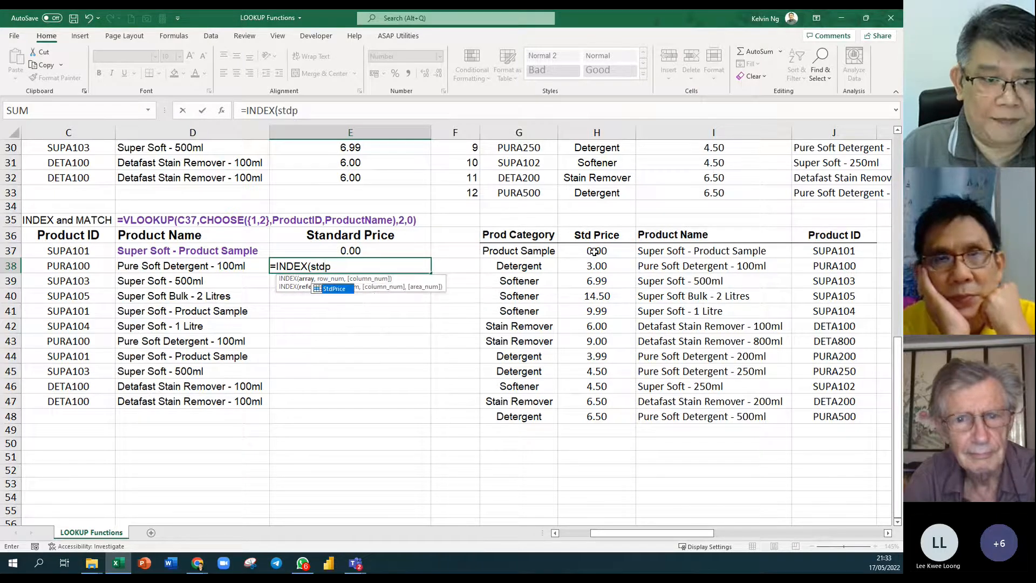
pyautogui.press('Tab')
pyautogui.write(',')
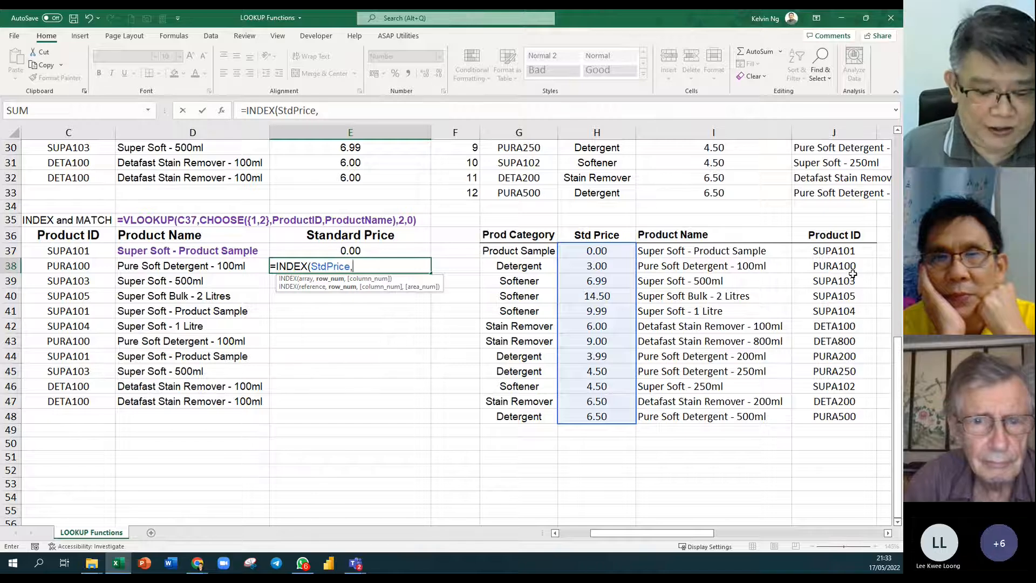
pyautogui.write('2')
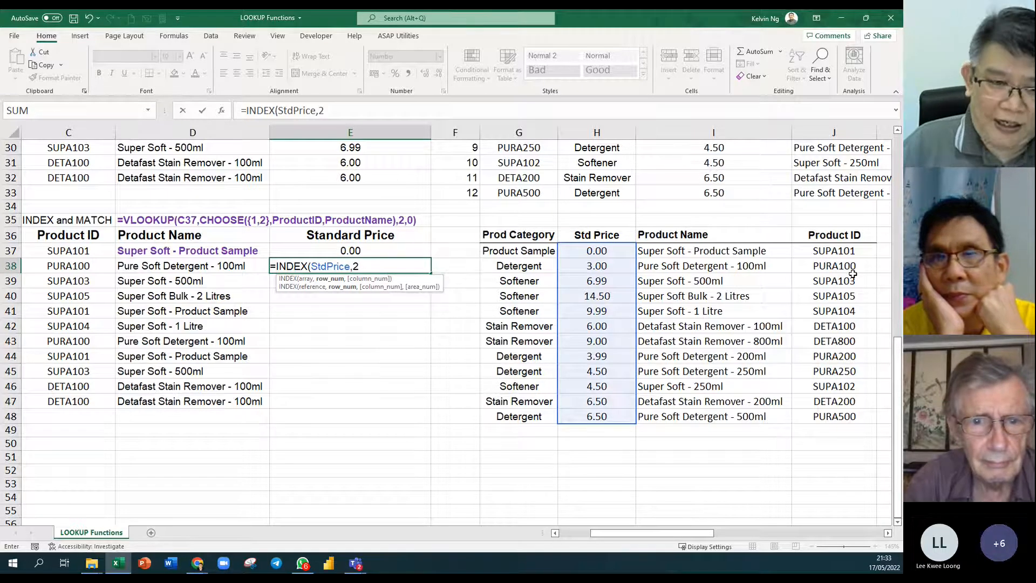
pyautogui.press('Return')
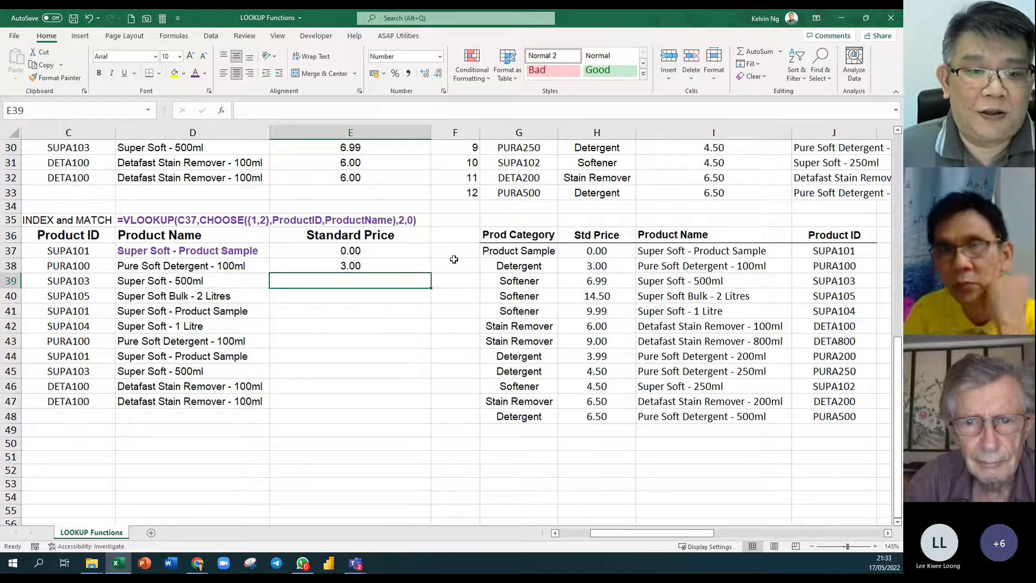
# Replace E37's row number with MATCH(C37,ProductID,0), giving =INDEX(StdPrice,MATCH(C37,ProductID,0)).
pyautogui.click(406, 253)
pyautogui.doubleClick(365, 251)
pyautogui.doubleClick(359, 252)
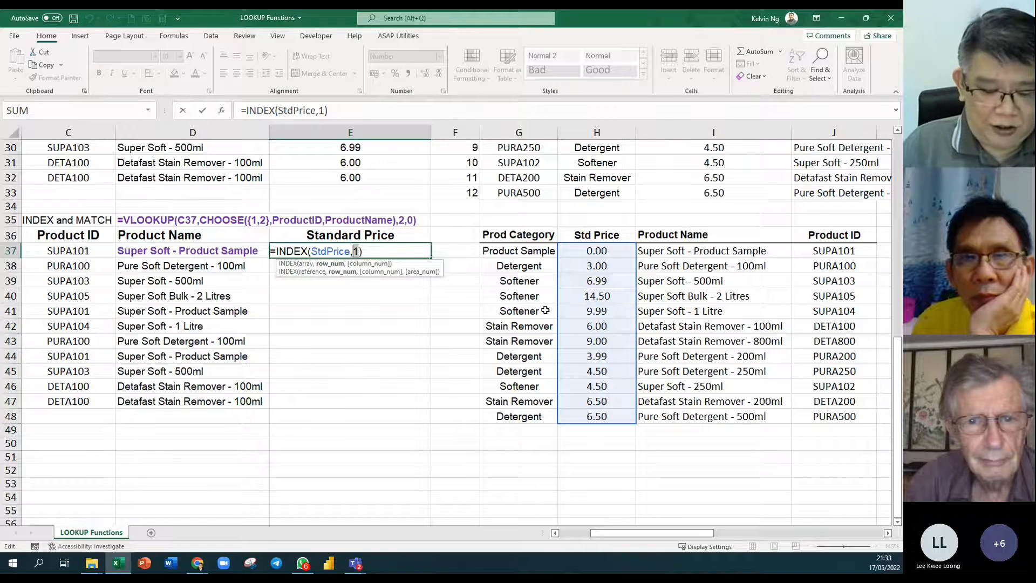
pyautogui.write('match')
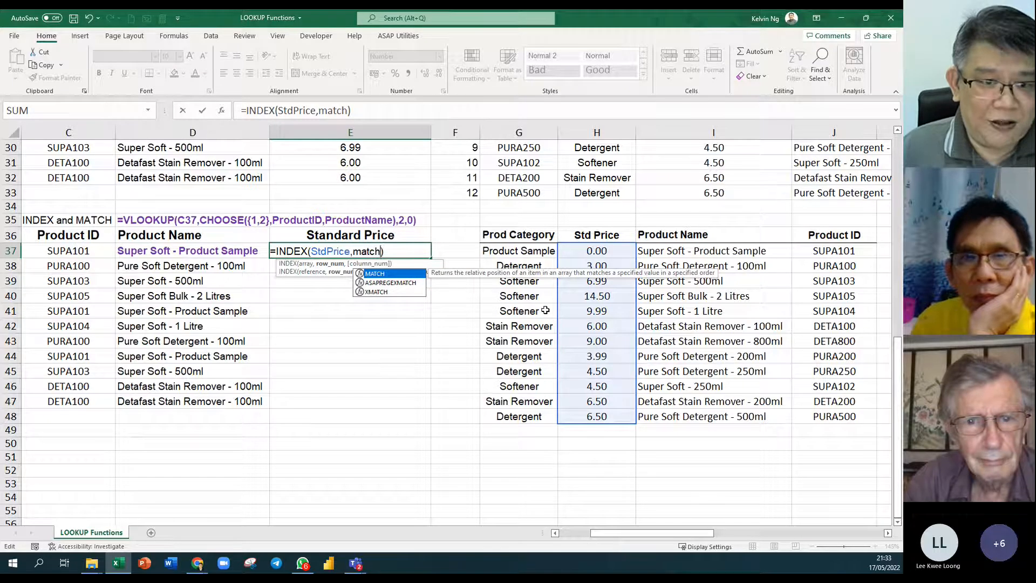
pyautogui.press('Tab')
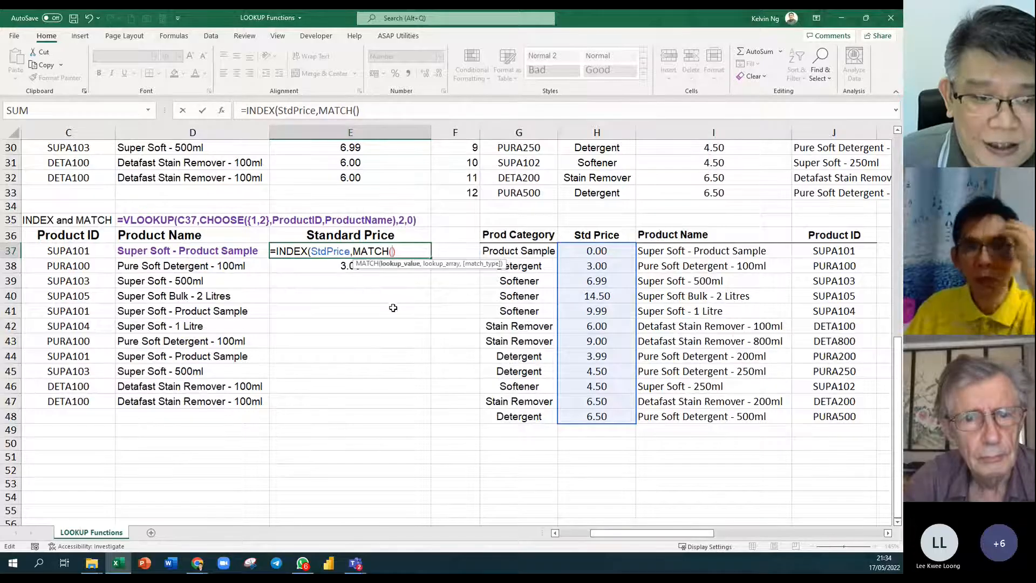
pyautogui.click(81, 250)
pyautogui.write(',')
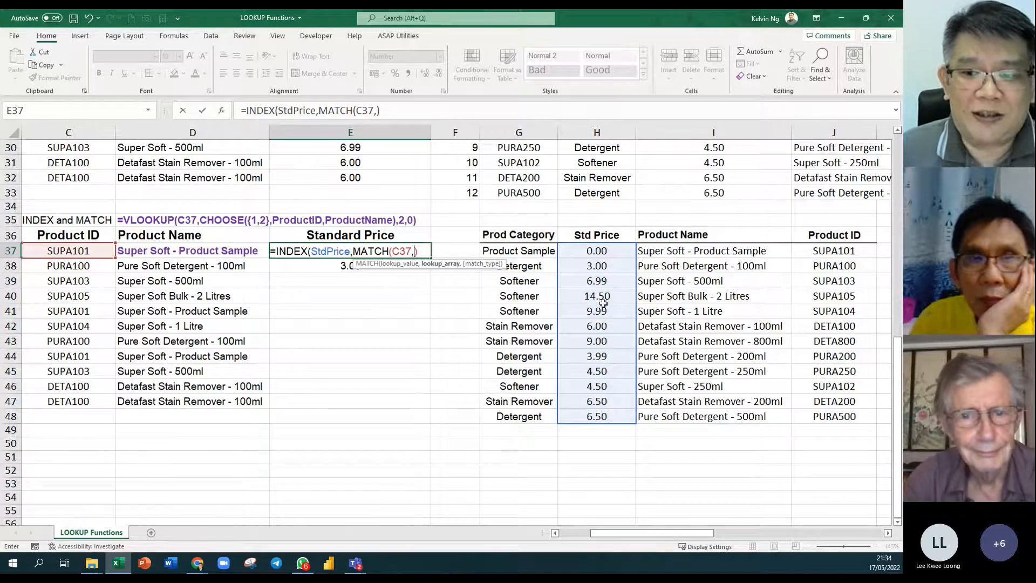
pyautogui.write('produ')
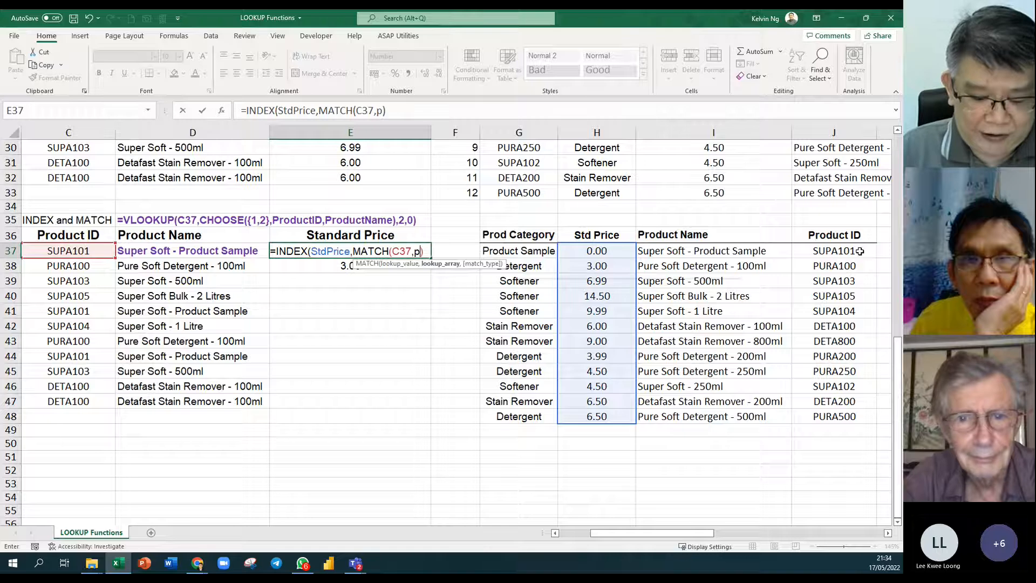
pyautogui.press('Down')
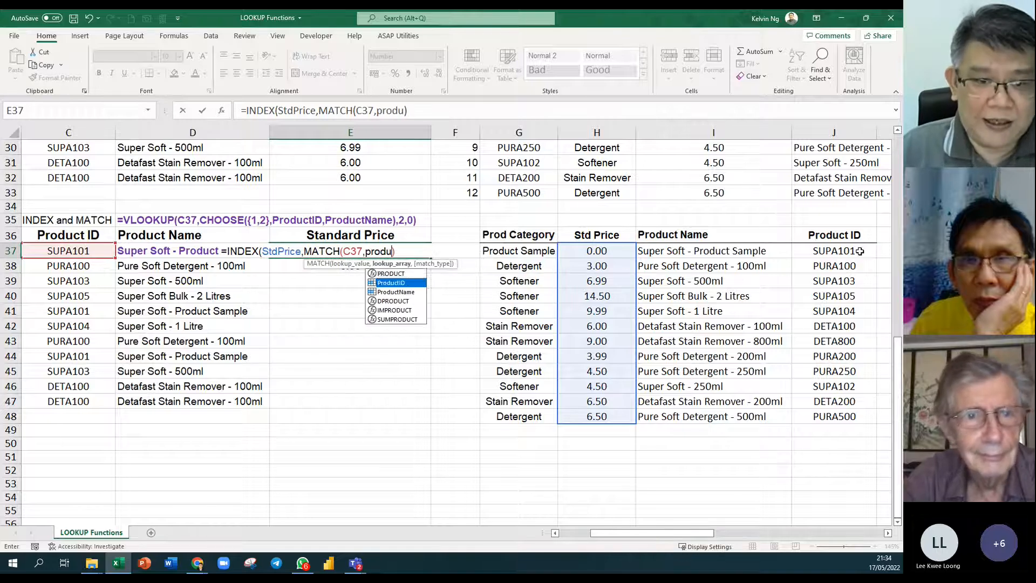
pyautogui.press('Tab')
pyautogui.write(')')
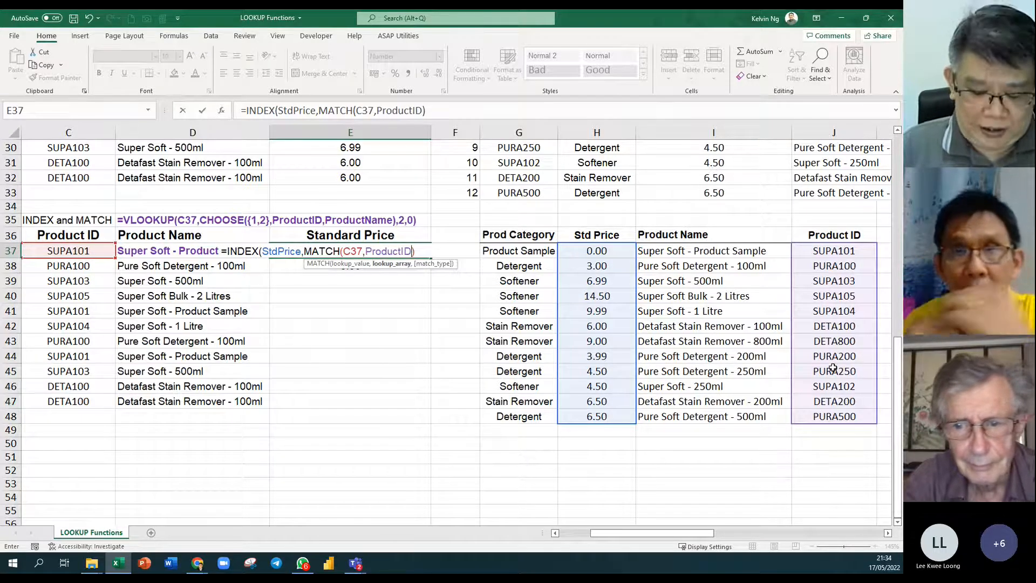
pyautogui.write(',0')
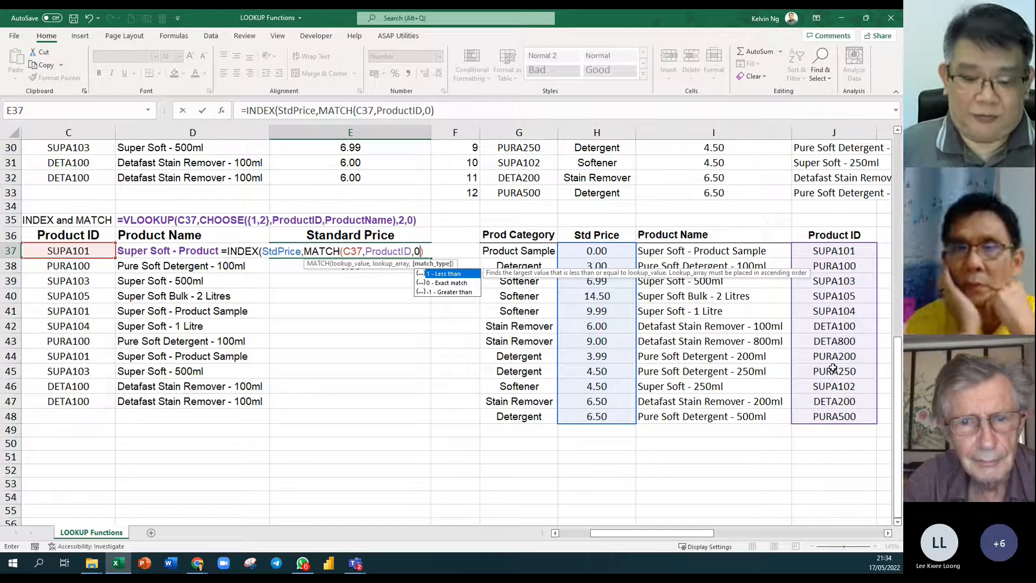
pyautogui.write('))')
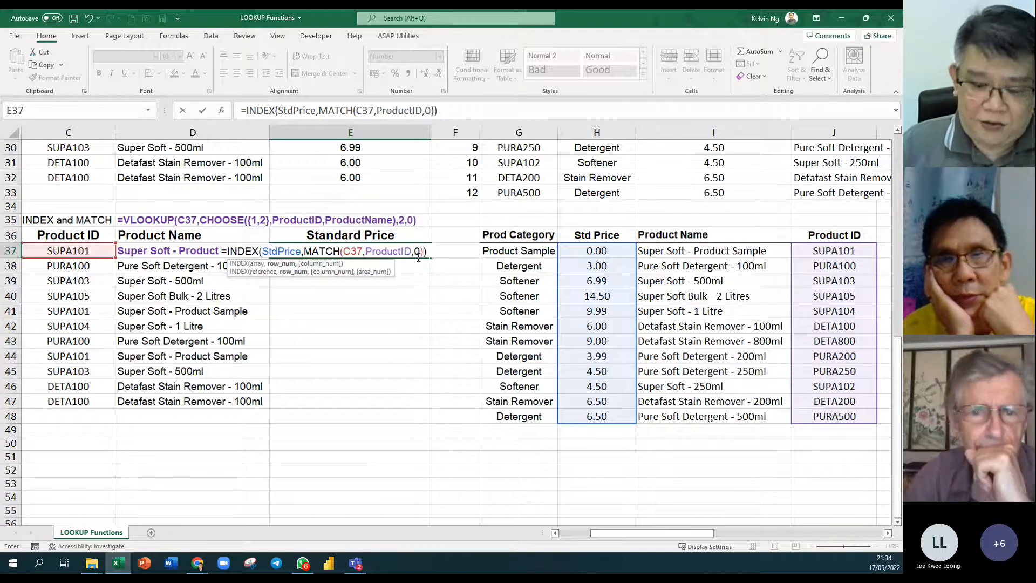
pyautogui.press('Return')
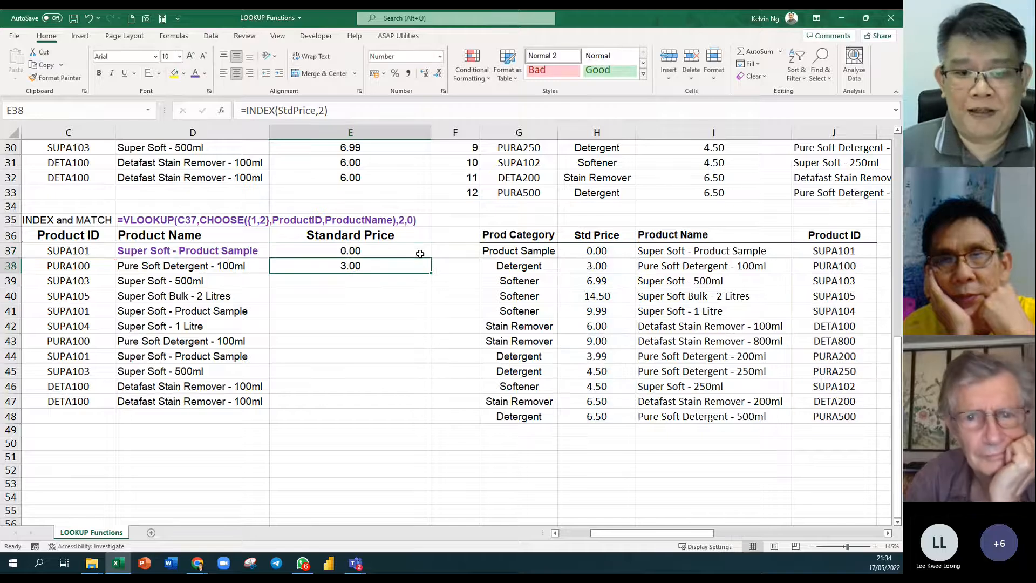
# Fill E37's INDEX-MATCH formula down through E47.
pyautogui.click(421, 254)
pyautogui.moveTo(429, 259); pyautogui.dragTo(425, 404)
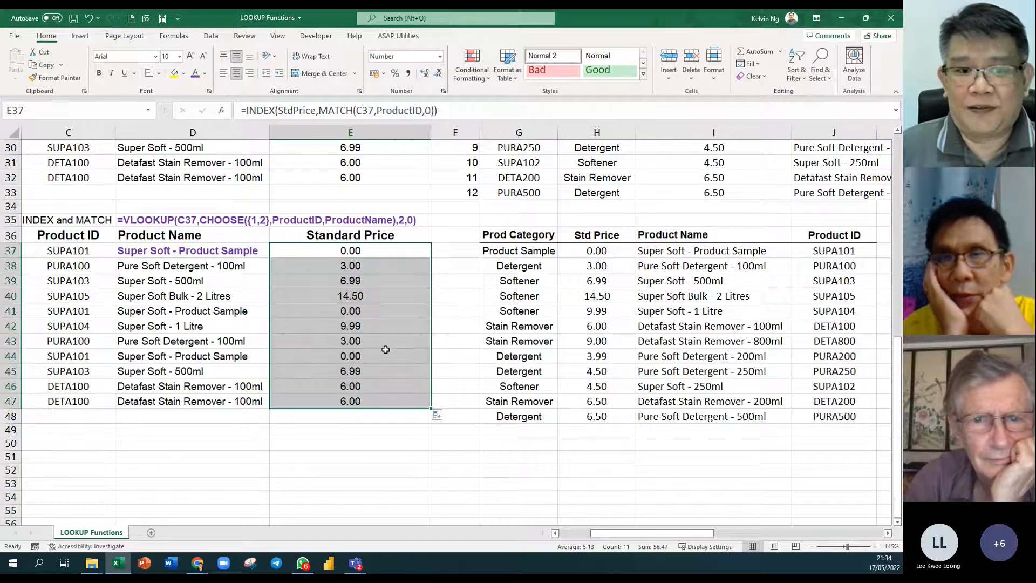
pyautogui.click(384, 248)
pyautogui.scroll(7, 737, 530)
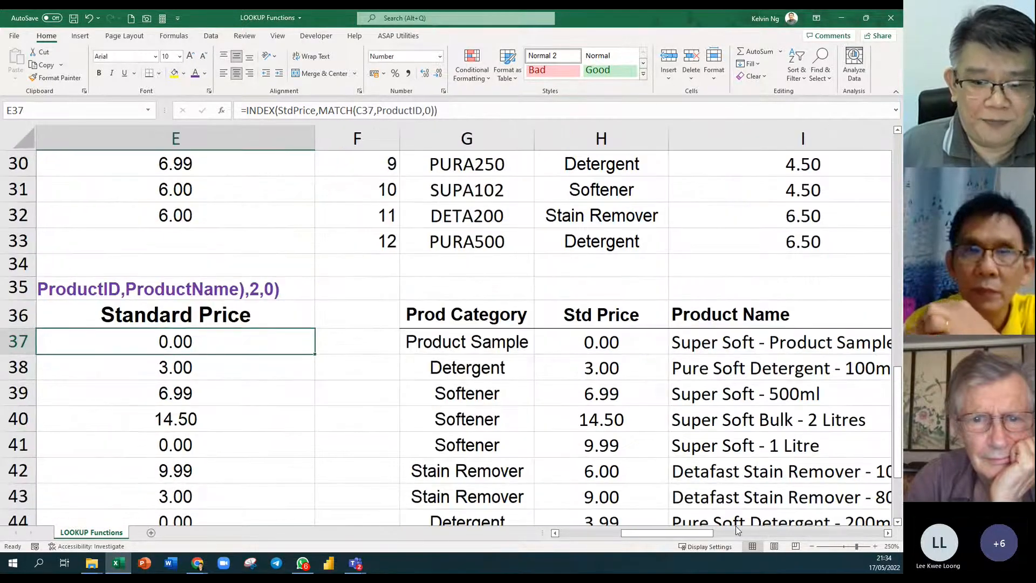
pyautogui.moveTo(672, 532); pyautogui.dragTo(643, 532)
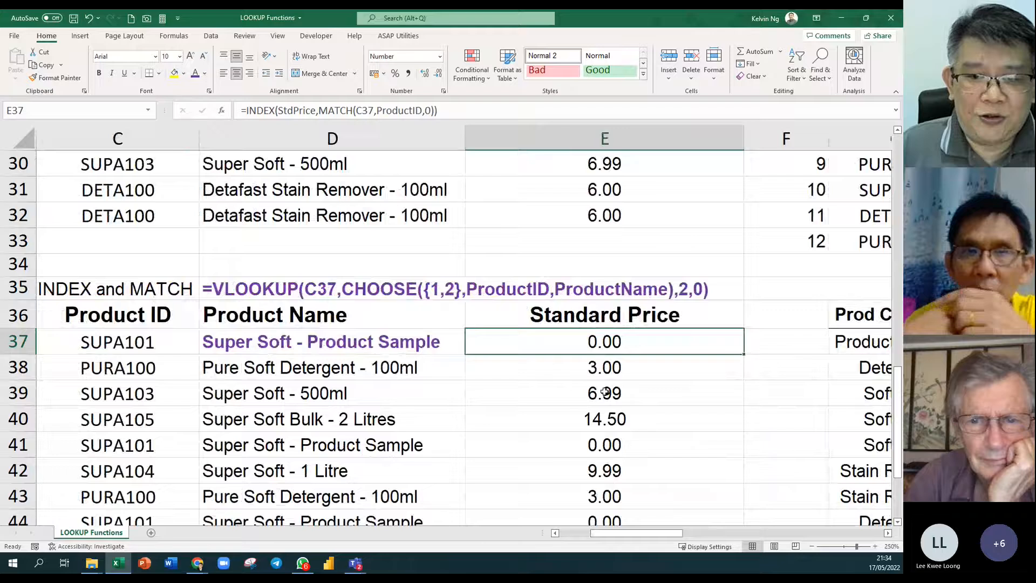
# Demonstrate in E37 that MATCH stands for row 1, then cancel the edit.
pyautogui.doubleClick(648, 348)
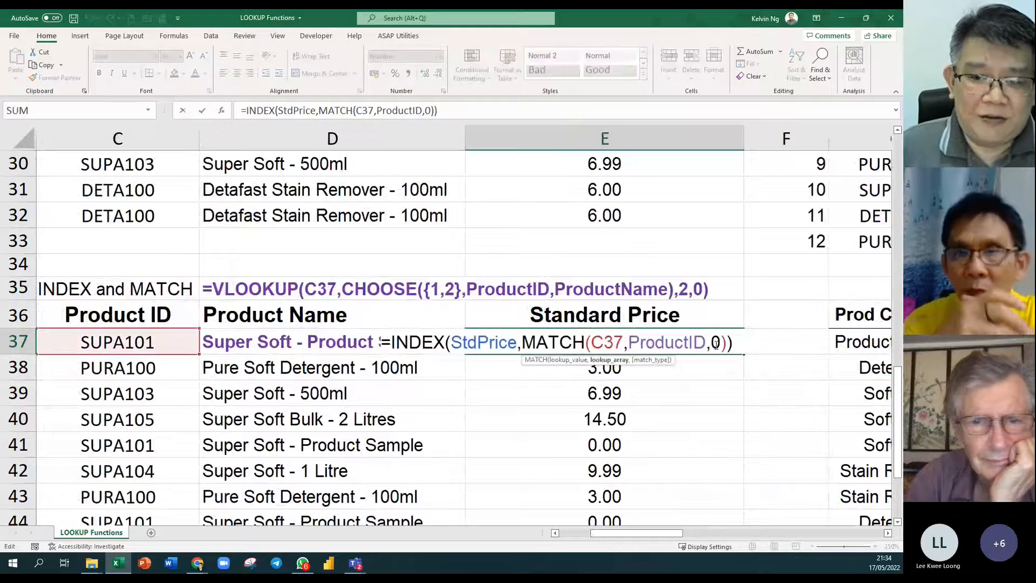
pyautogui.moveTo(725, 344); pyautogui.dragTo(529, 347)
pyautogui.write('1')
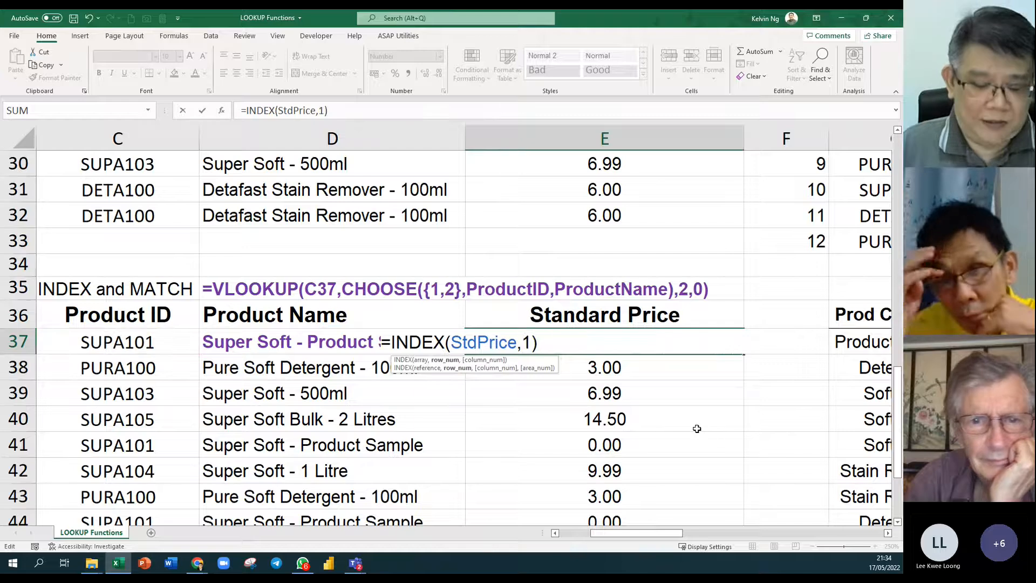
pyautogui.press('Escape')
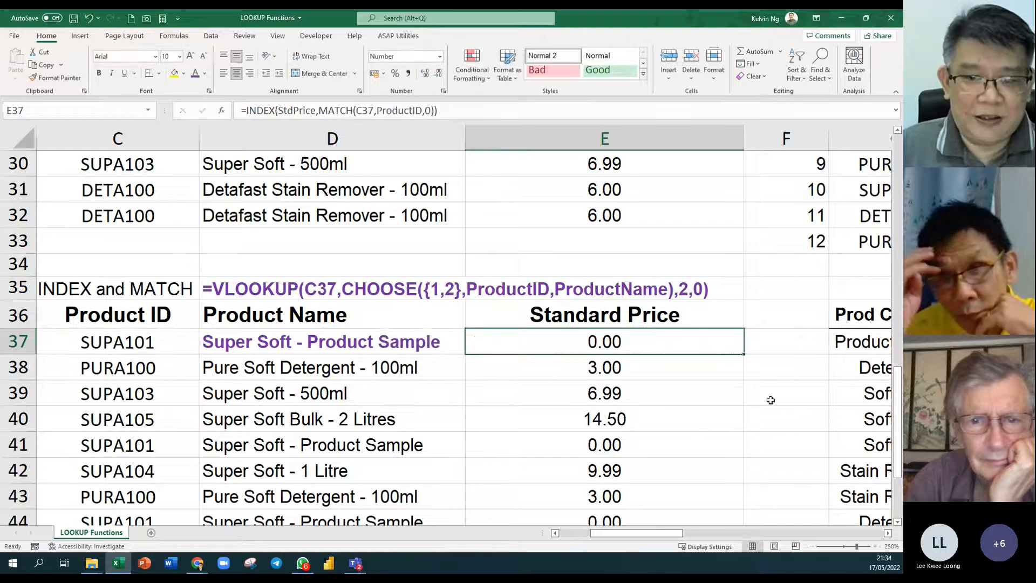
pyautogui.doubleClick(719, 342)
pyautogui.moveTo(726, 342); pyautogui.dragTo(522, 343)
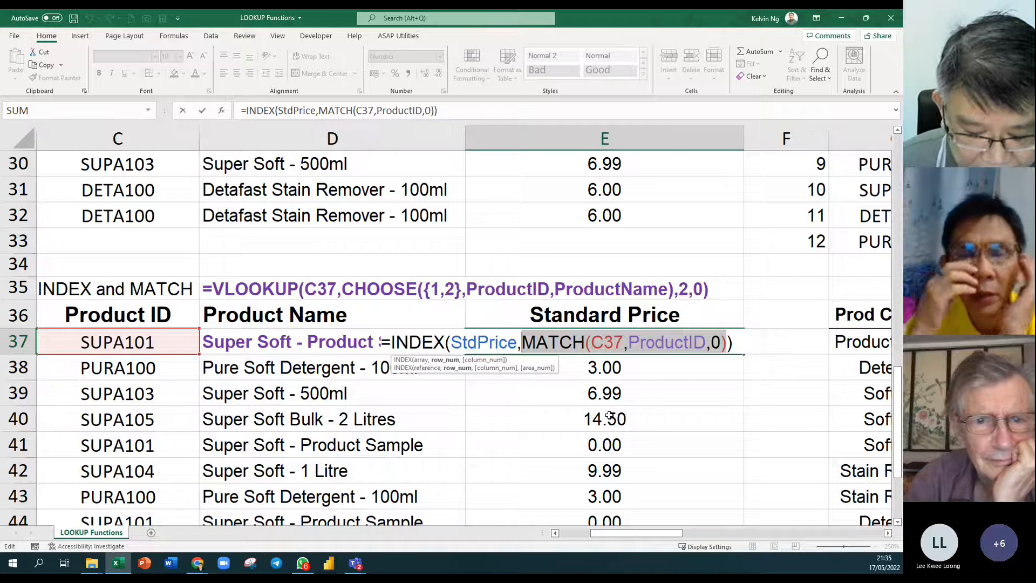
pyautogui.write('1')
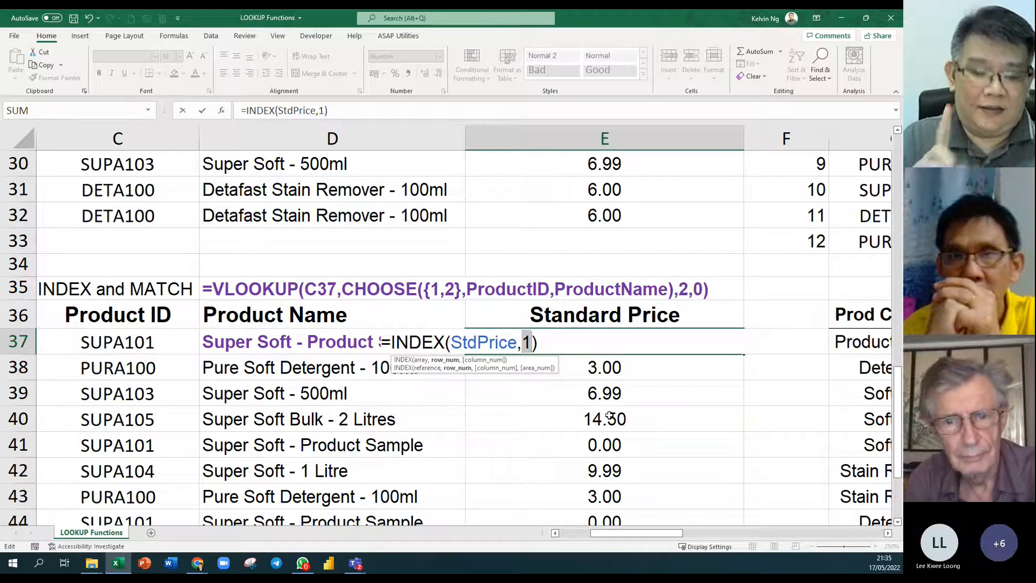
pyautogui.press('Escape')
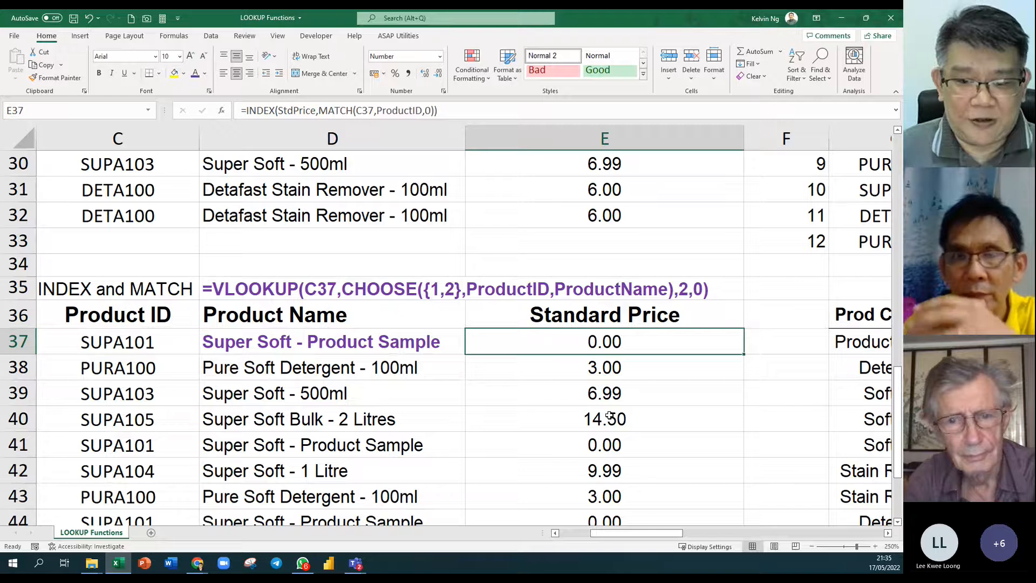
# Demonstrate in E42 that MATCH stands for row 5, then cancel the edit.
pyautogui.click(639, 472)
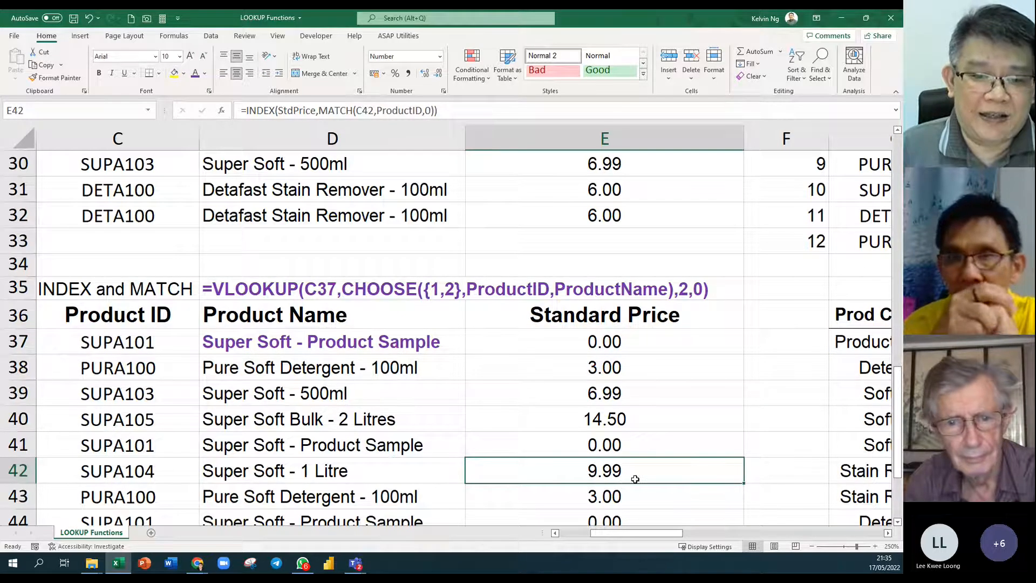
pyautogui.doubleClick(637, 475)
pyautogui.moveTo(727, 473); pyautogui.dragTo(522, 475)
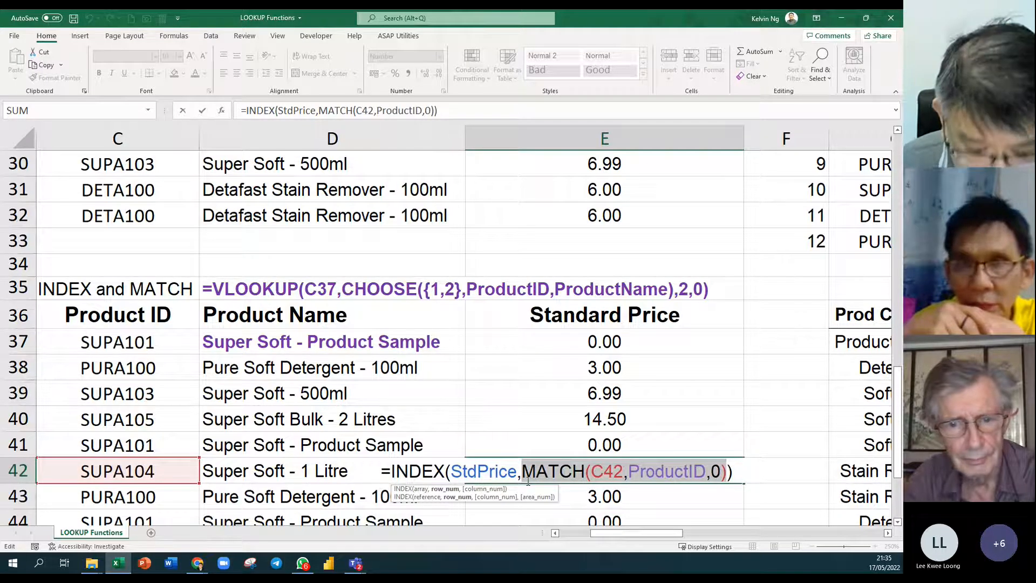
pyautogui.write('5')
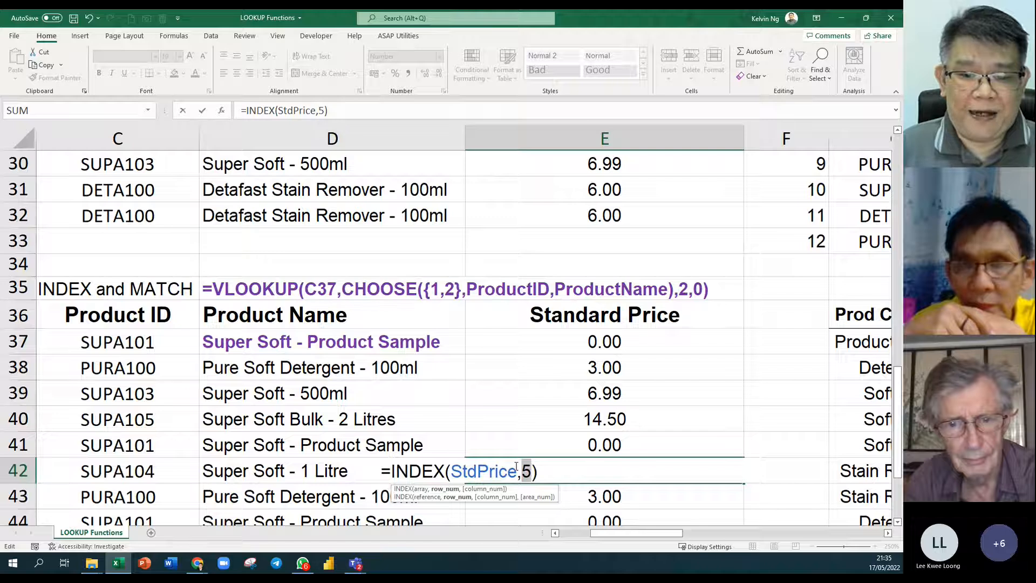
pyautogui.press('Escape')
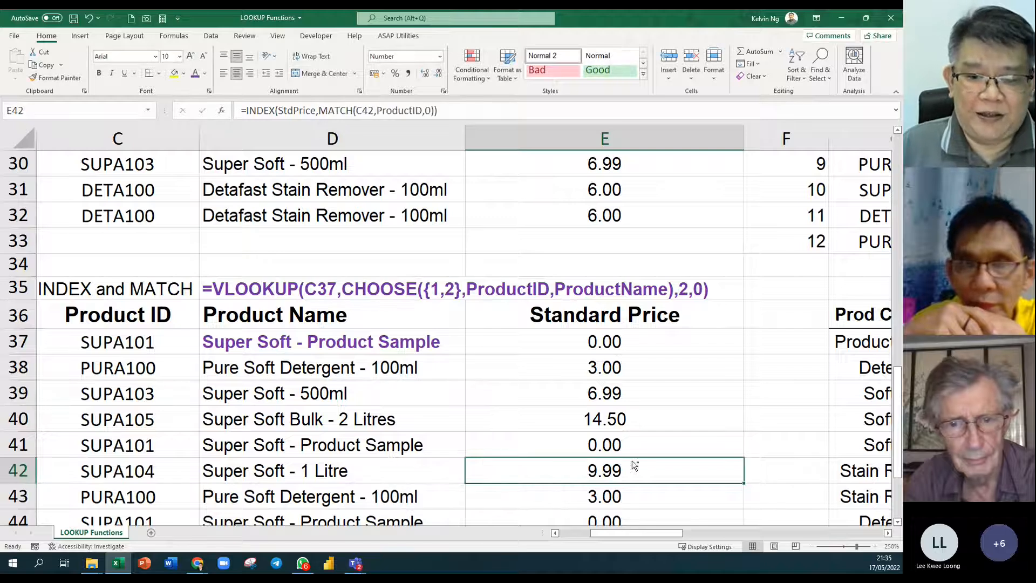
pyautogui.scroll(-3, 632, 462)
pyautogui.scroll(-5, 744, 480)
pyautogui.moveTo(691, 533); pyautogui.dragTo(707, 534)
pyautogui.click(865, 364)
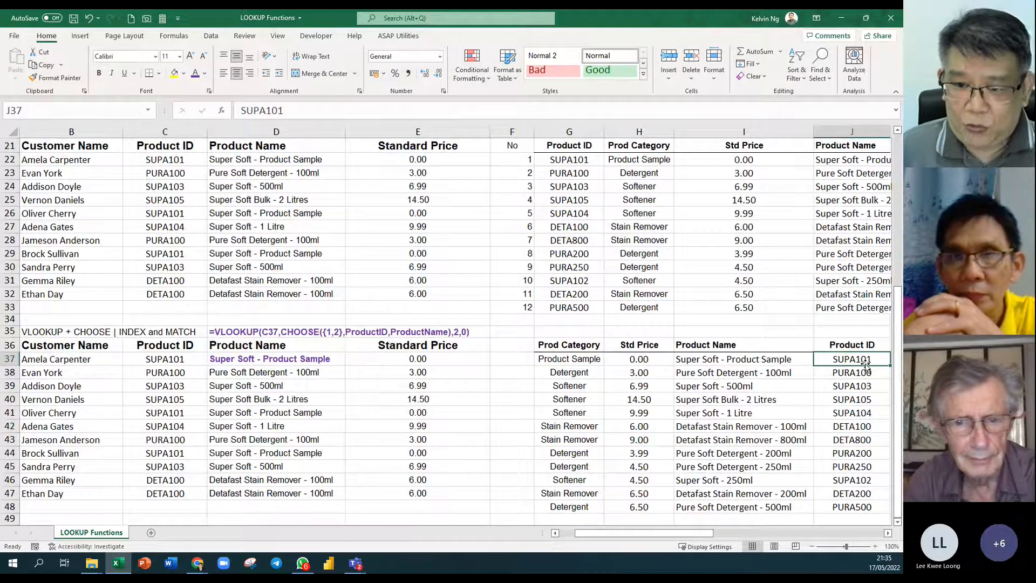
pyautogui.press('Down')
pyautogui.press('Down')
pyautogui.press('Down')
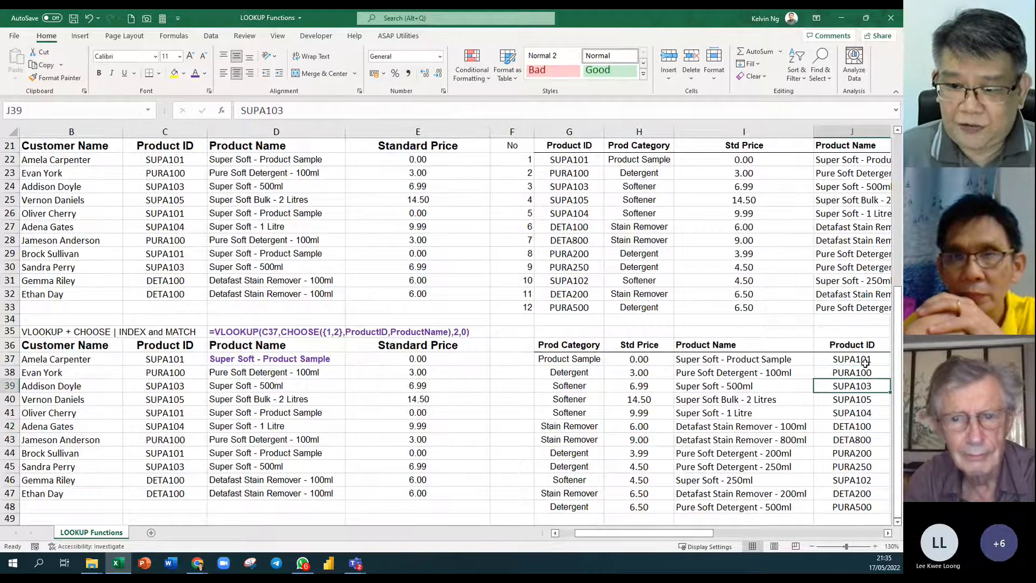
pyautogui.press('Down')
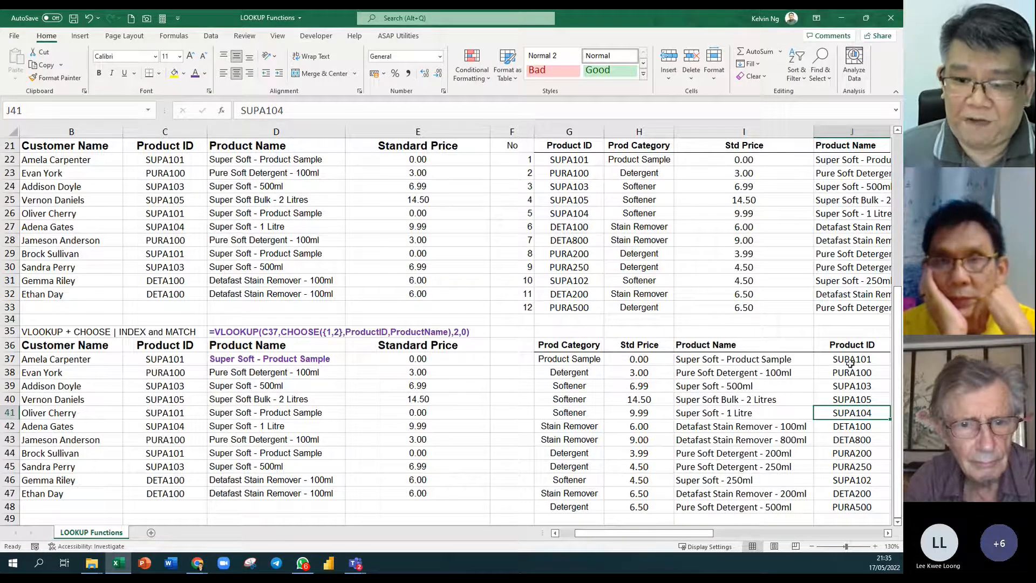
pyautogui.moveTo(658, 359); pyautogui.dragTo(658, 412)
pyautogui.click(659, 359)
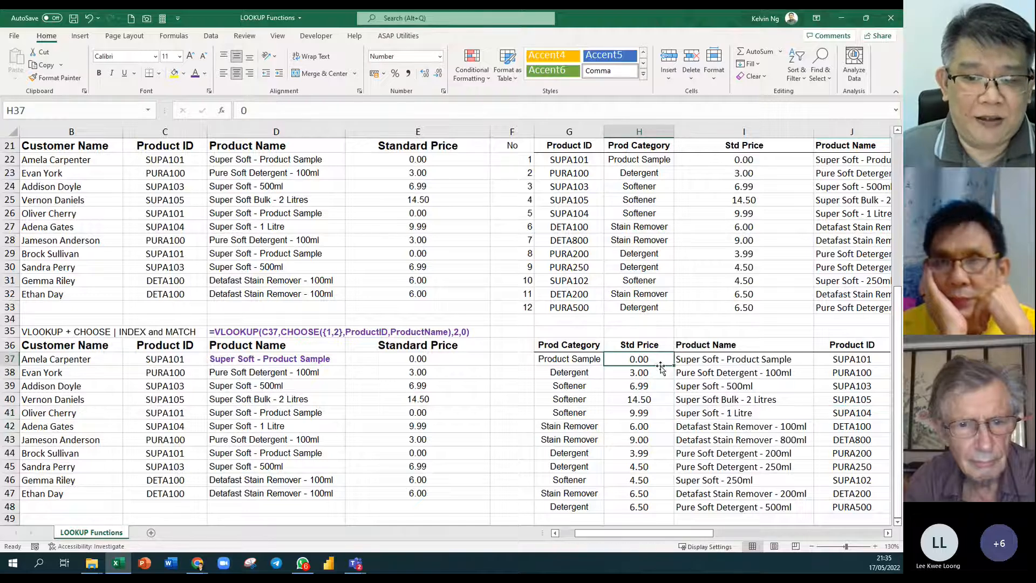
pyautogui.click(660, 377)
pyautogui.click(661, 390)
pyautogui.click(662, 400)
pyautogui.click(663, 413)
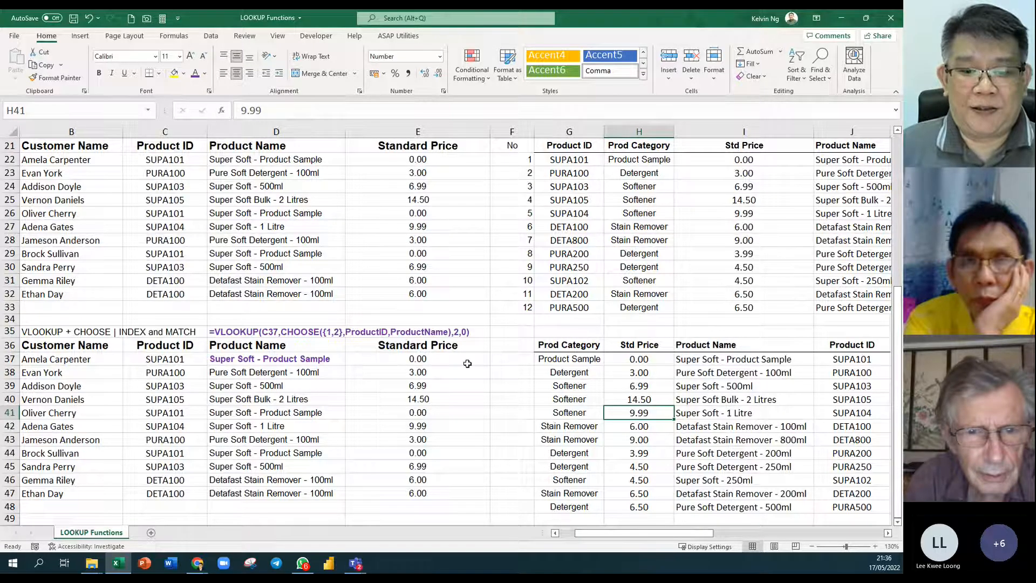
pyautogui.doubleClick(443, 402)
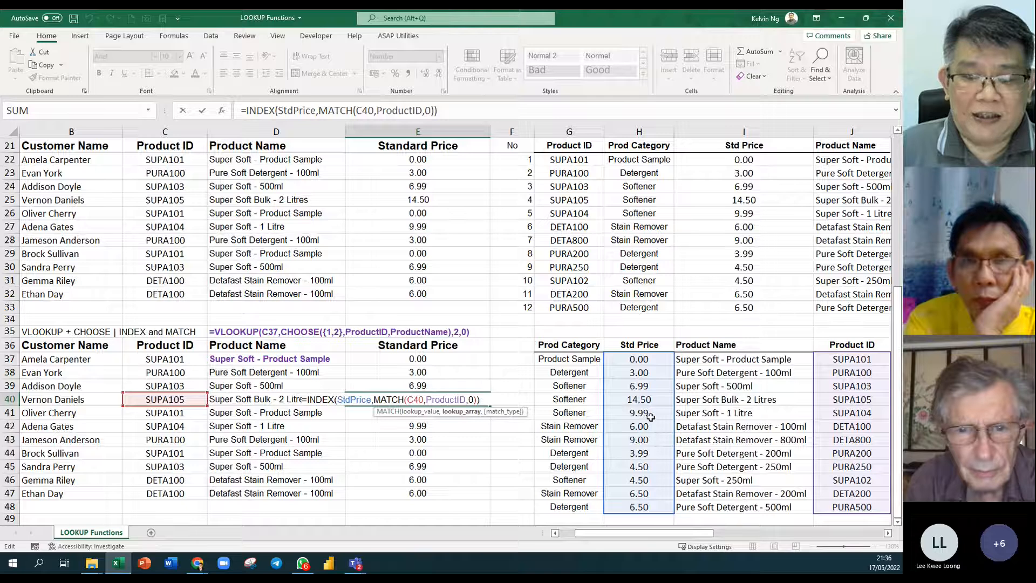
# Enter =FORMULATEXT(E37) in E34 to show the INDEX/MATCH formula as text.
pyautogui.hotkey('ctrl', 'Return')
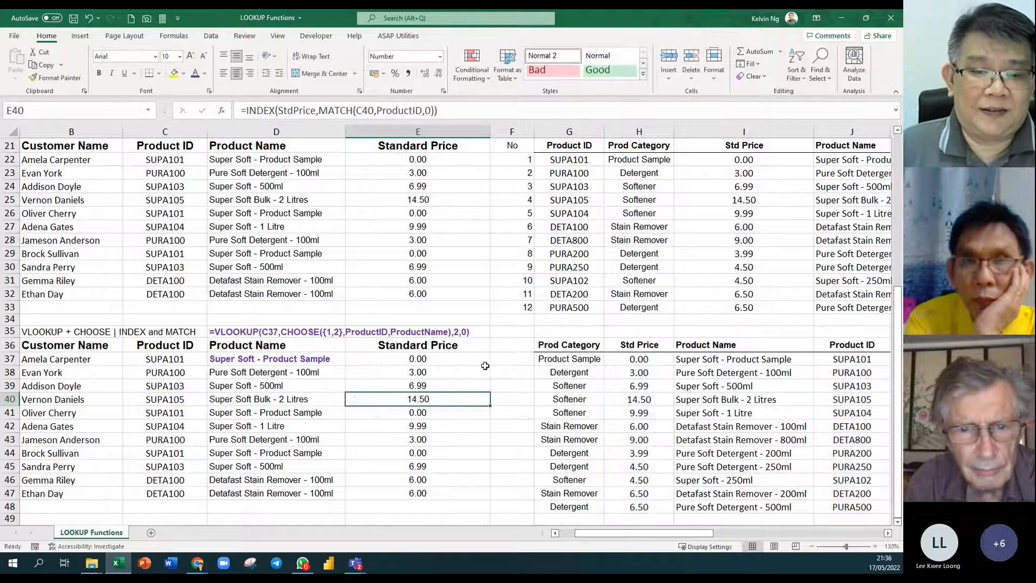
pyautogui.click(432, 320)
pyautogui.write('=FORMULATEXT(')
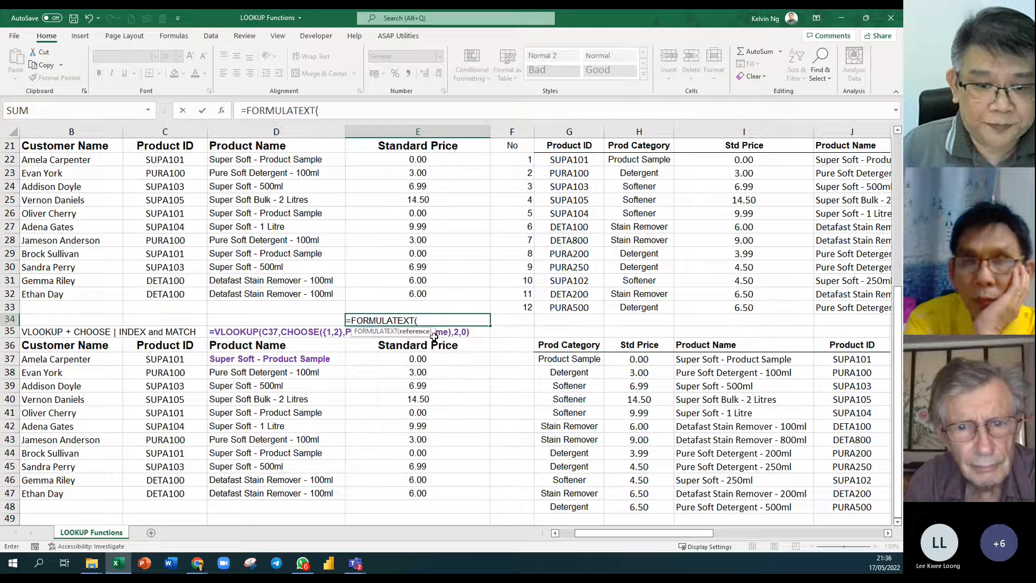
pyautogui.click(444, 360)
pyautogui.press('Return')
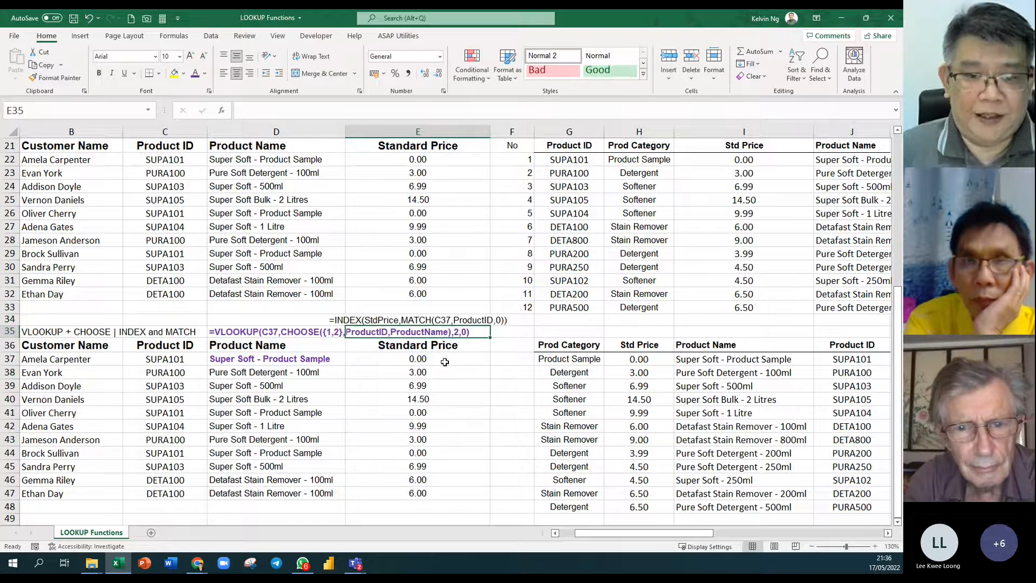
# Make E34 and E37 red with font size 12.
pyautogui.click(464, 321)
pyautogui.keyDown('ctrl'); pyautogui.click(448, 358); pyautogui.keyUp('ctrl')
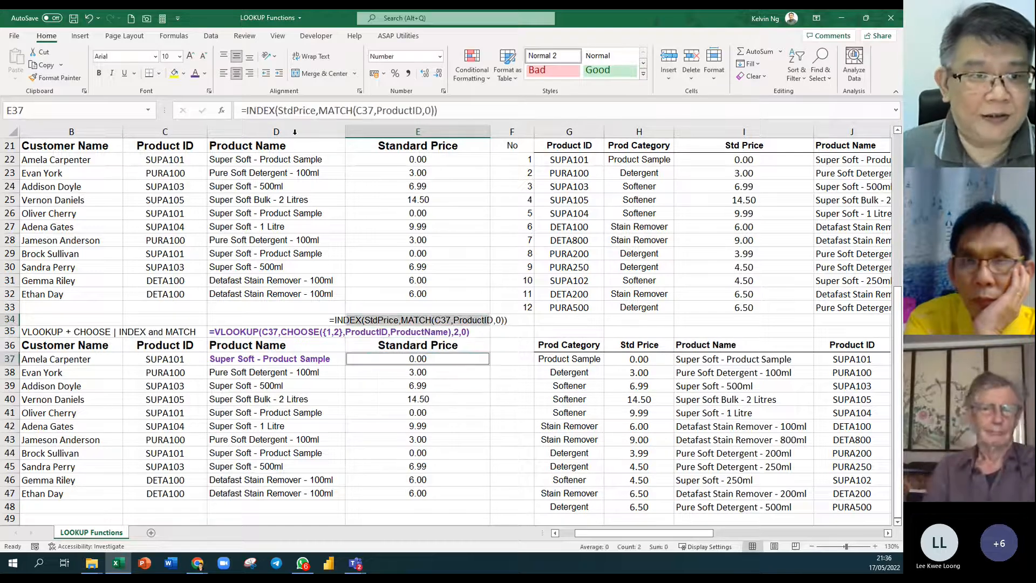
pyautogui.click(206, 74)
pyautogui.click(212, 191)
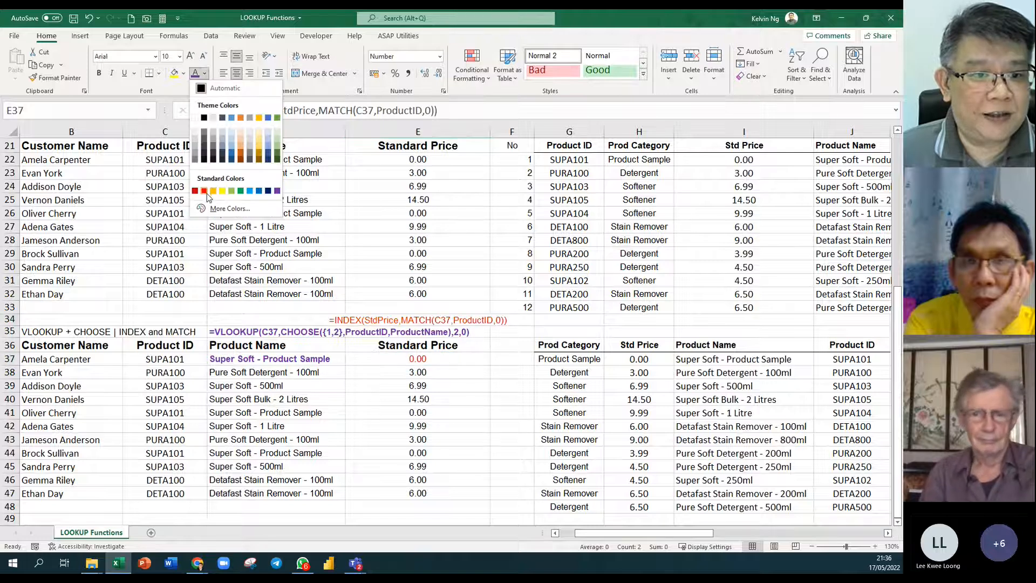
pyautogui.click(205, 191)
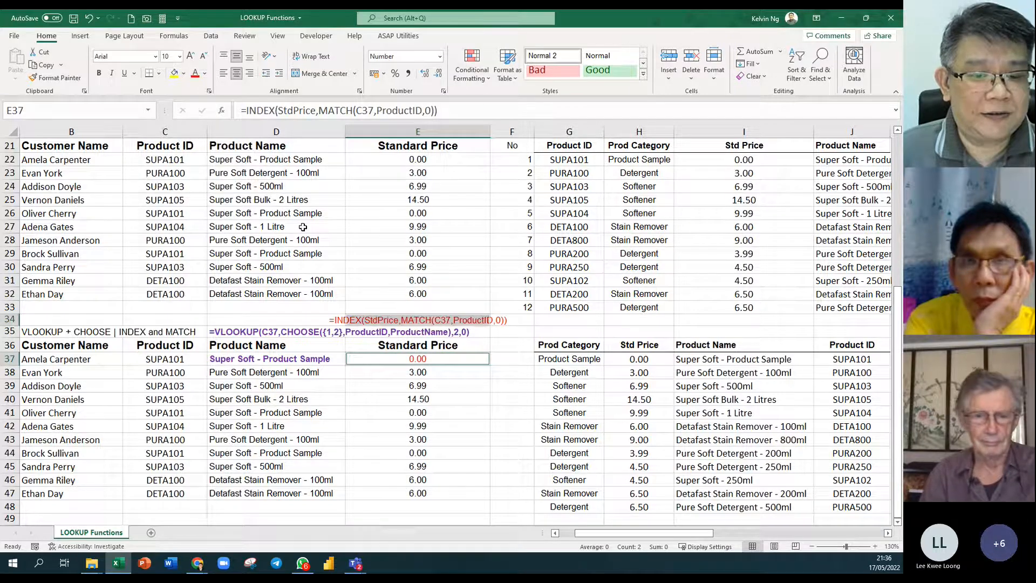
pyautogui.click(191, 57)
pyautogui.click(191, 57)
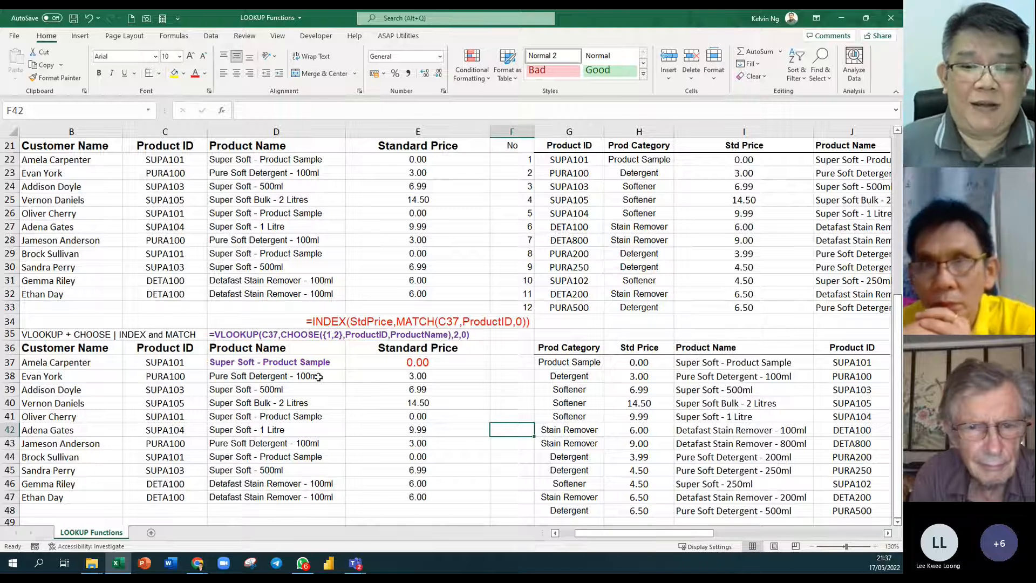
pyautogui.moveTo(571, 363); pyautogui.dragTo(570, 512)
pyautogui.moveTo(862, 369); pyautogui.dragTo(865, 510)
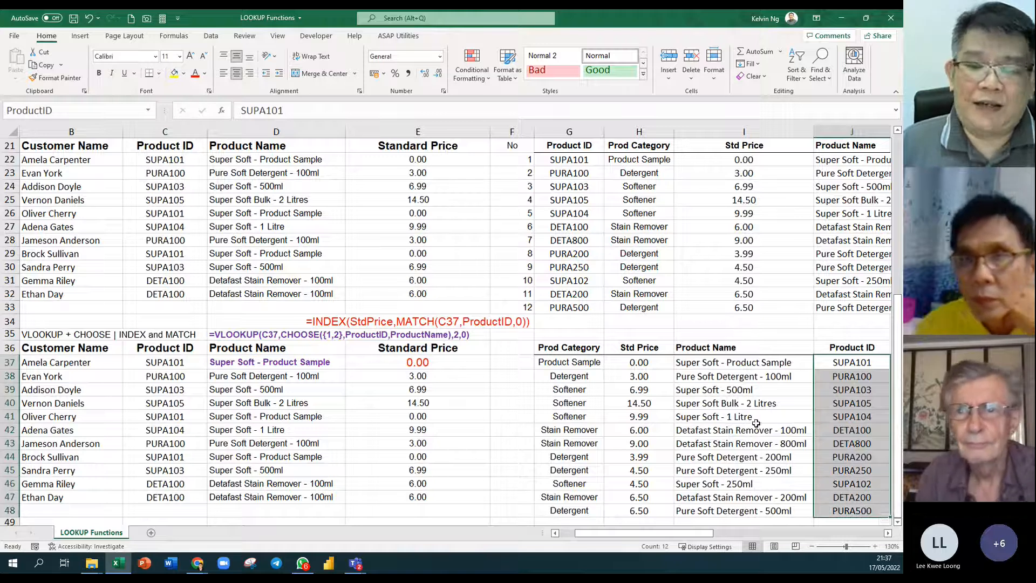
pyautogui.click(855, 362)
pyautogui.click(551, 361)
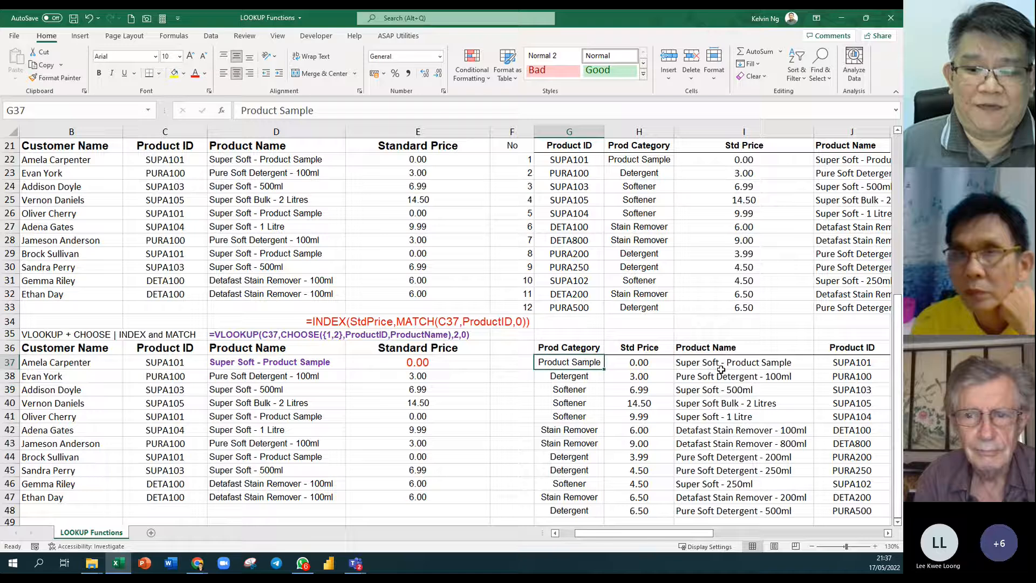
pyautogui.click(845, 377)
pyautogui.click(561, 381)
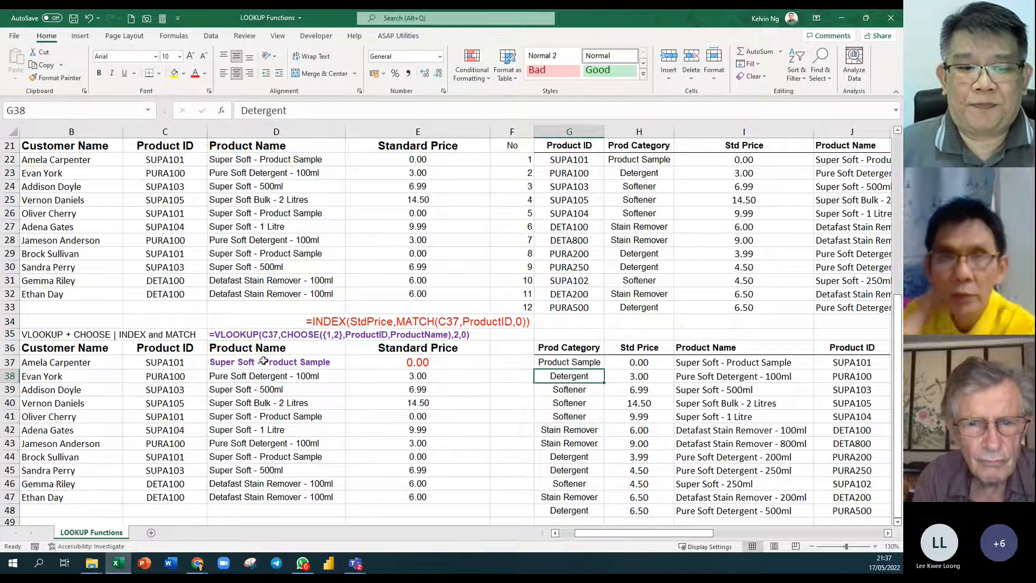
pyautogui.click(254, 367)
pyautogui.click(79, 324)
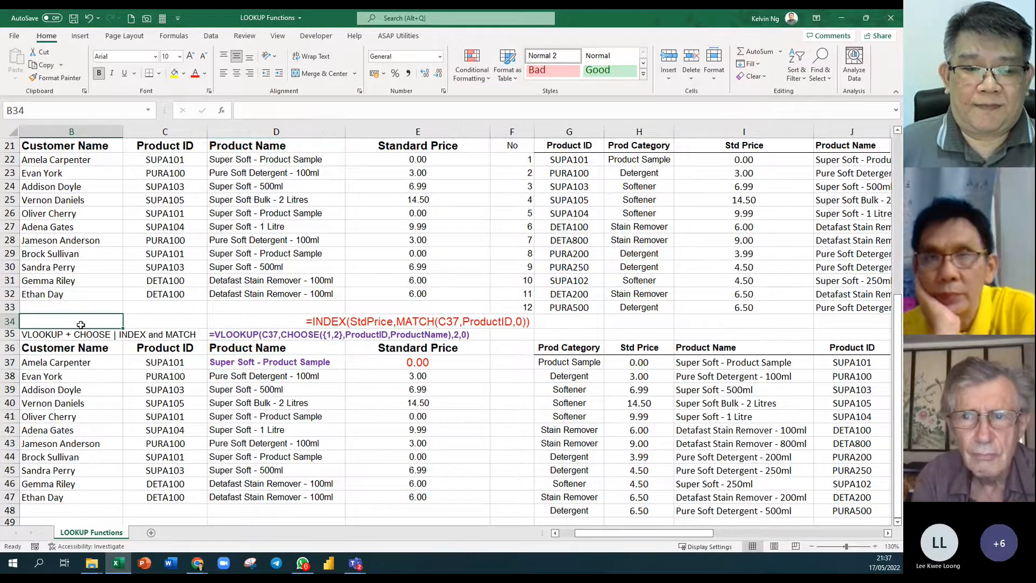
pyautogui.scroll(3, 79, 324)
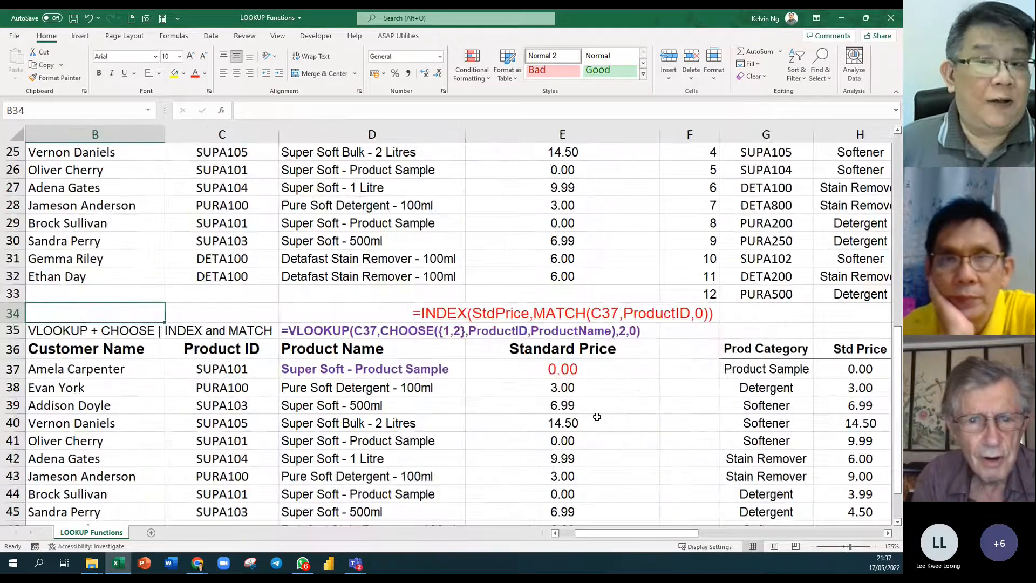
pyautogui.scroll(-1, 596, 417)
pyautogui.scroll(-1, 597, 417)
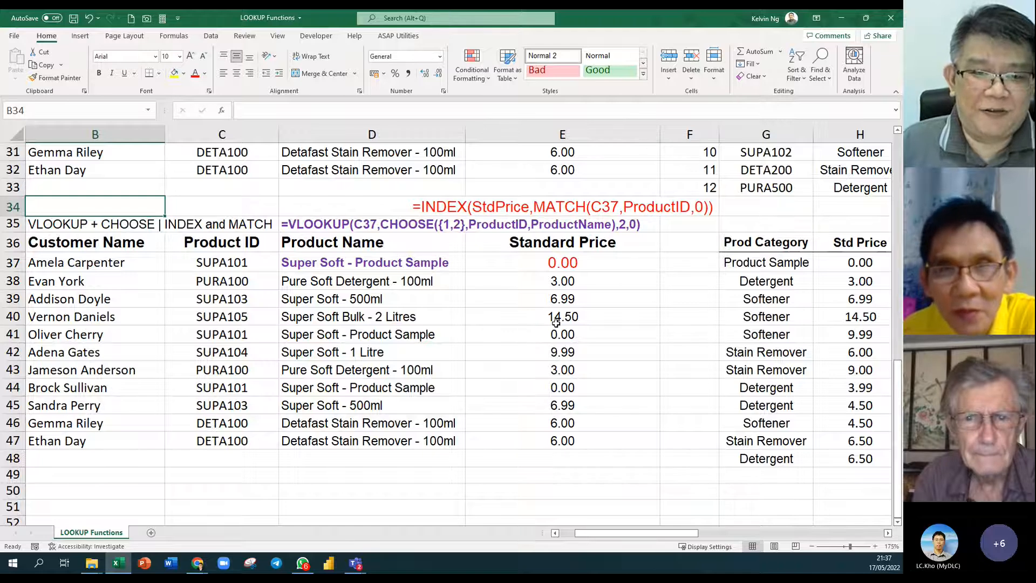
# Rename the D36 header from Product Name to Category.
pyautogui.click(401, 246)
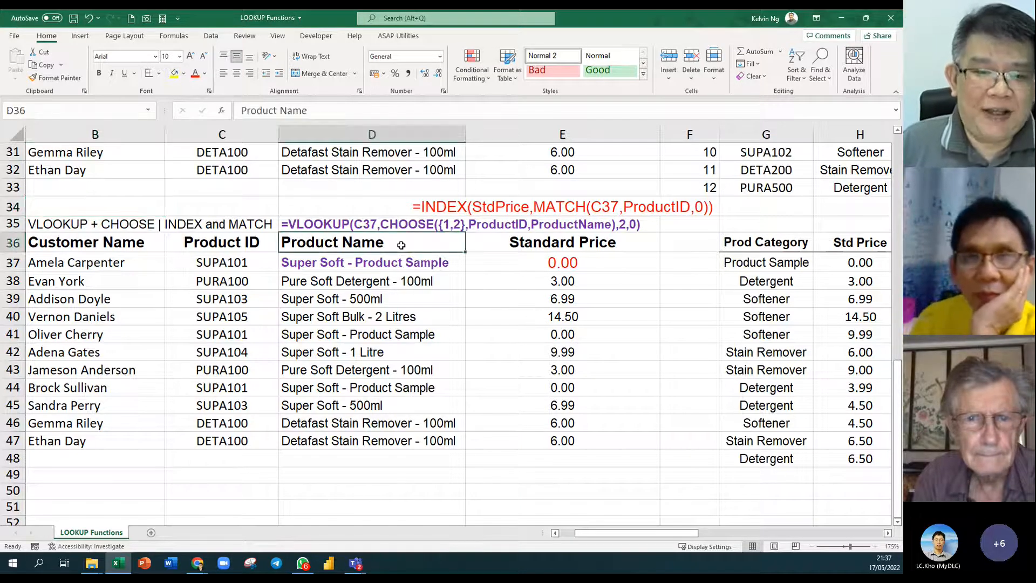
pyautogui.write('Categ')
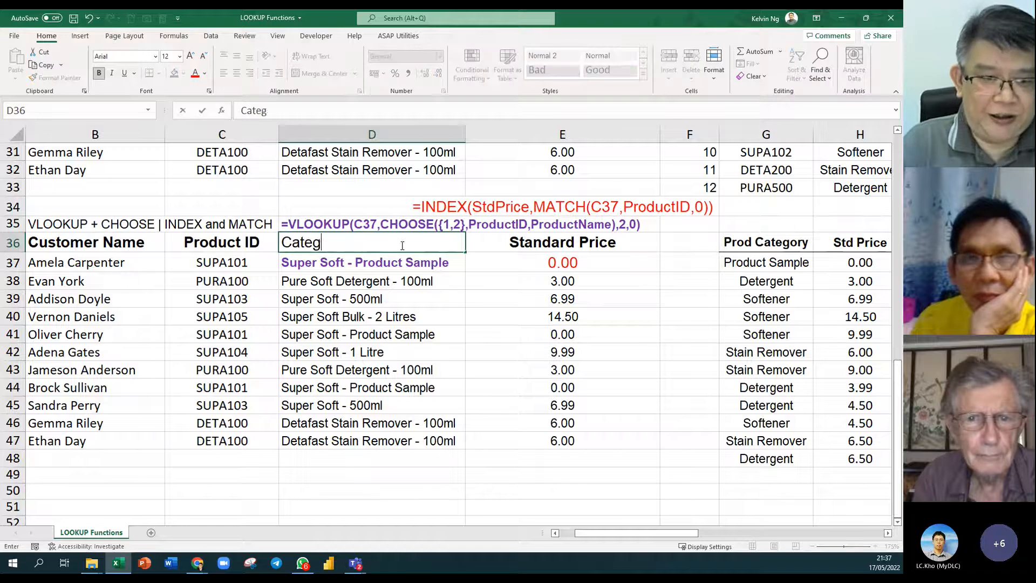
pyautogui.write('ory')
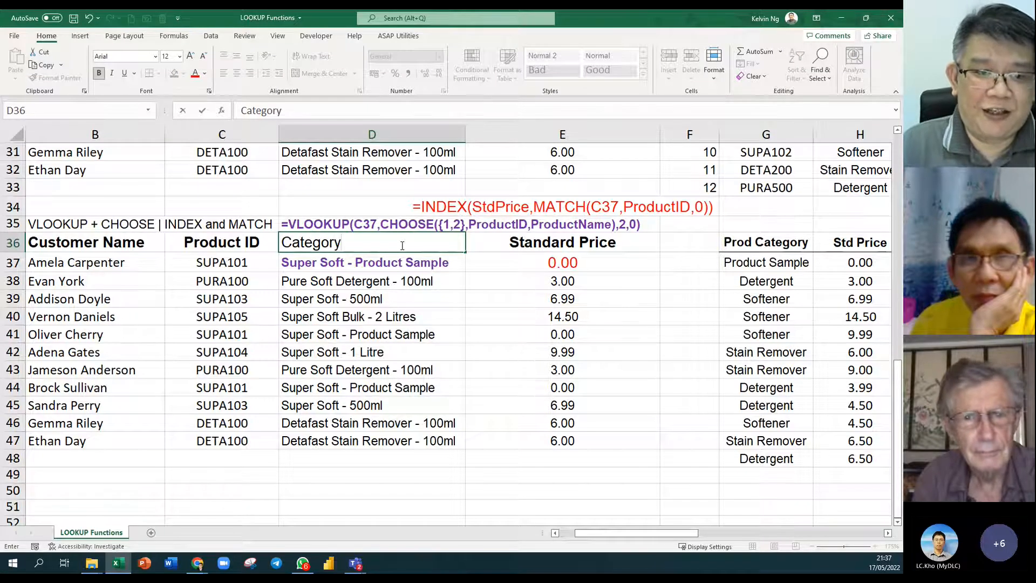
pyautogui.press('Return')
# Check the Category named range, then select the results below D36.
pyautogui.click(343, 240)
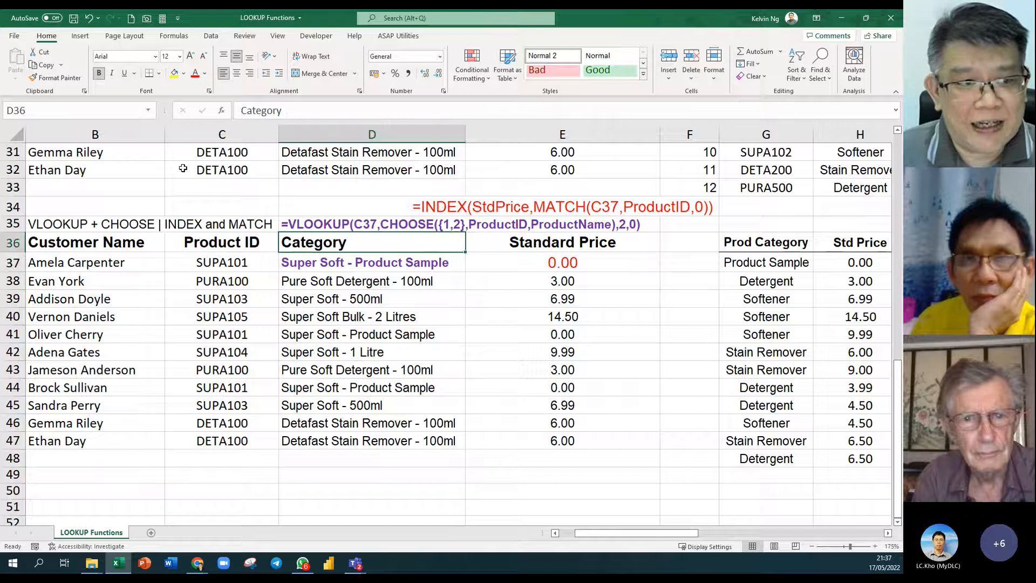
pyautogui.click(151, 111)
pyautogui.click(150, 112)
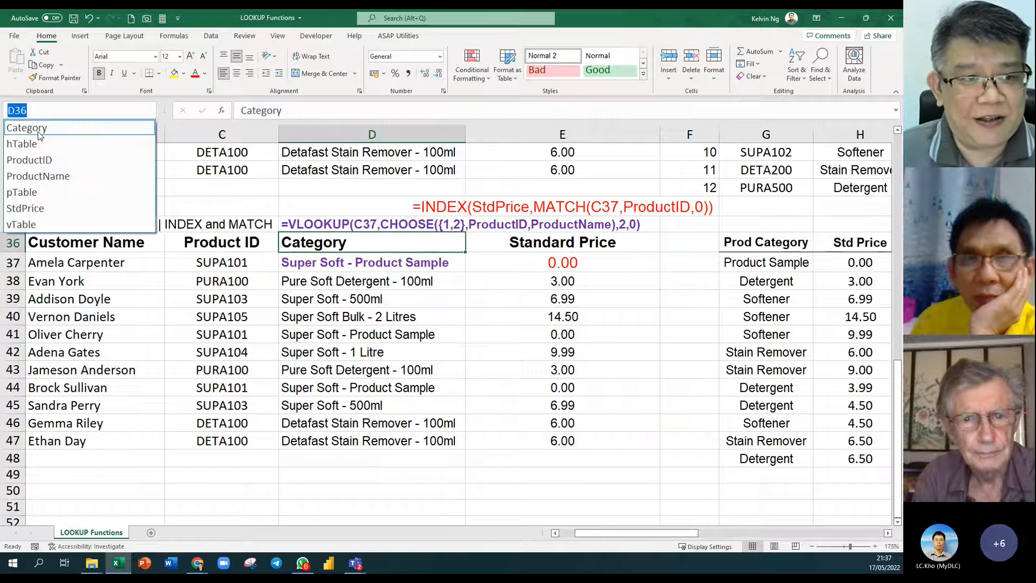
pyautogui.click(38, 130)
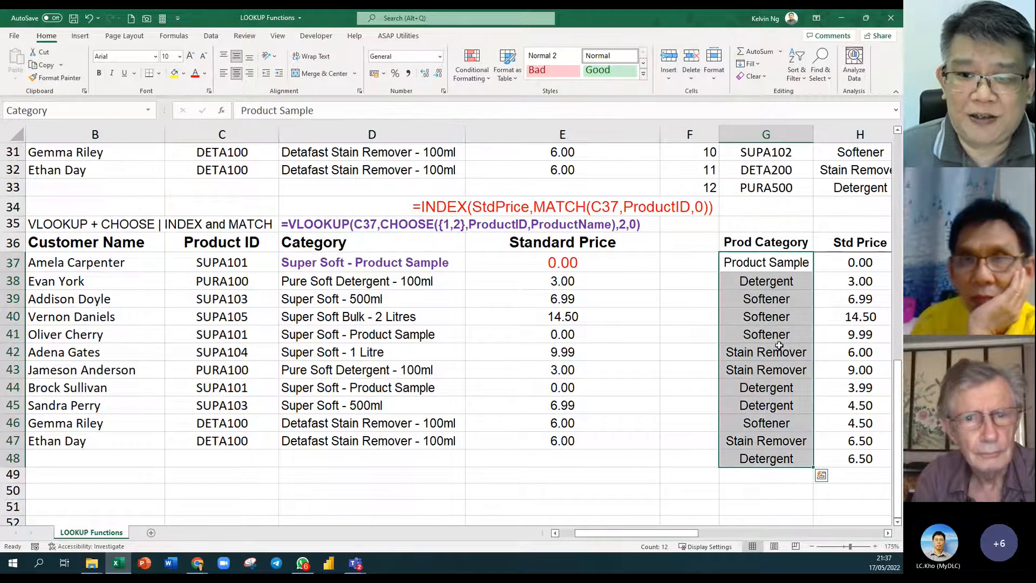
pyautogui.click(408, 249)
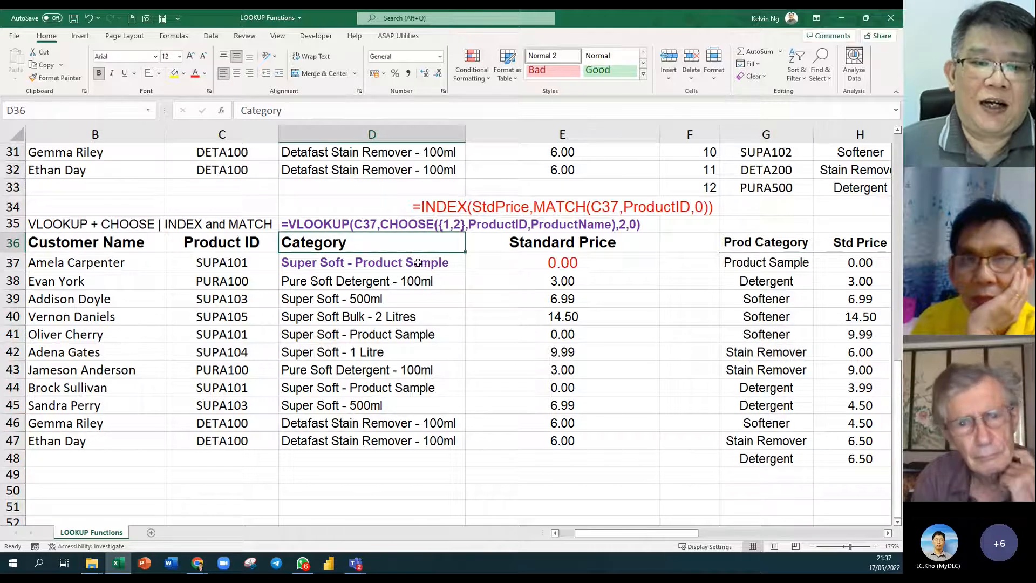
pyautogui.moveTo(404, 262); pyautogui.dragTo(436, 441)
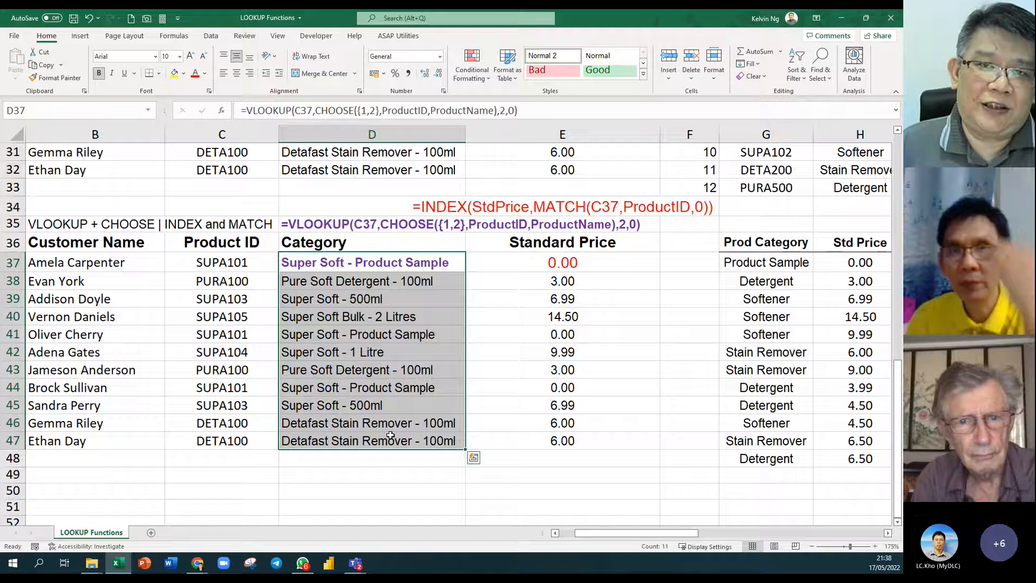
# Try a plain D36 reference in place of ProductName in D37, fill down, then undo.
pyautogui.click(412, 262)
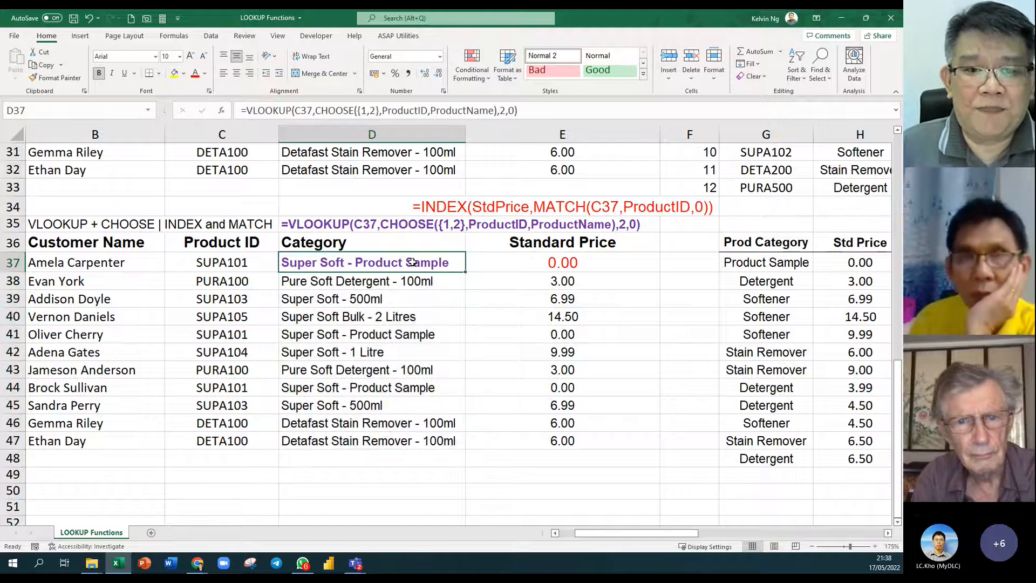
pyautogui.doubleClick(424, 263)
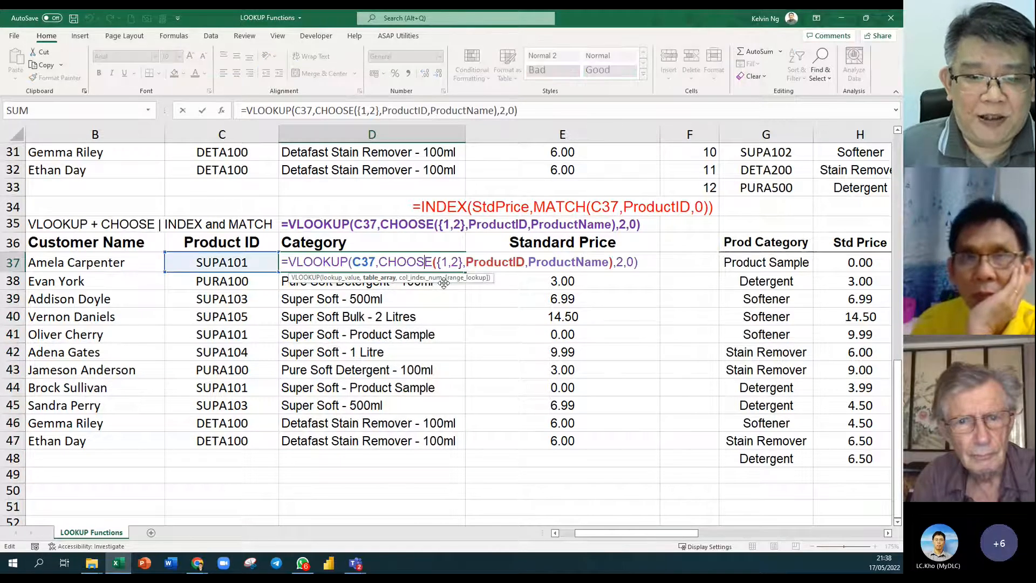
pyautogui.doubleClick(587, 262)
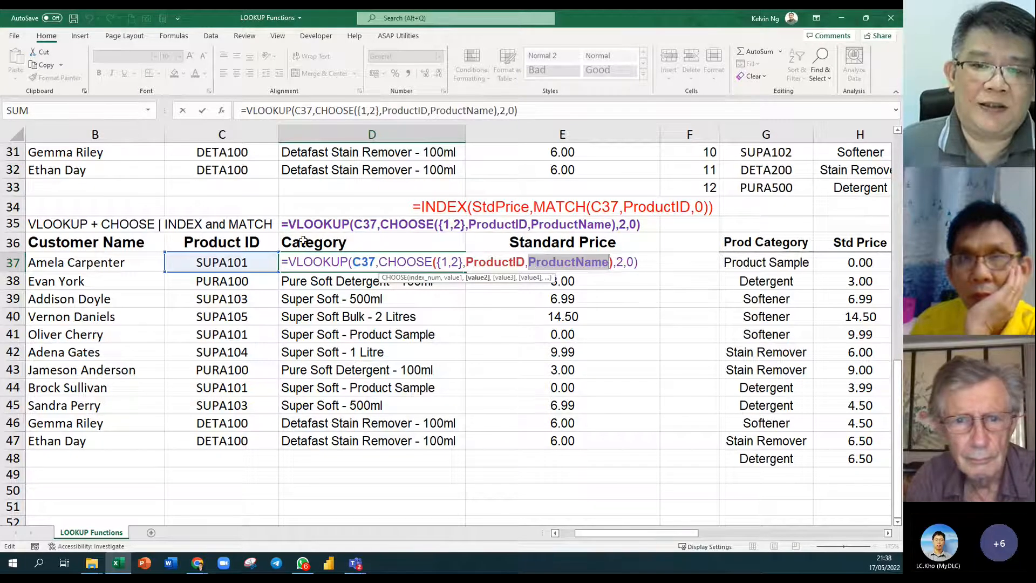
pyautogui.click(361, 240)
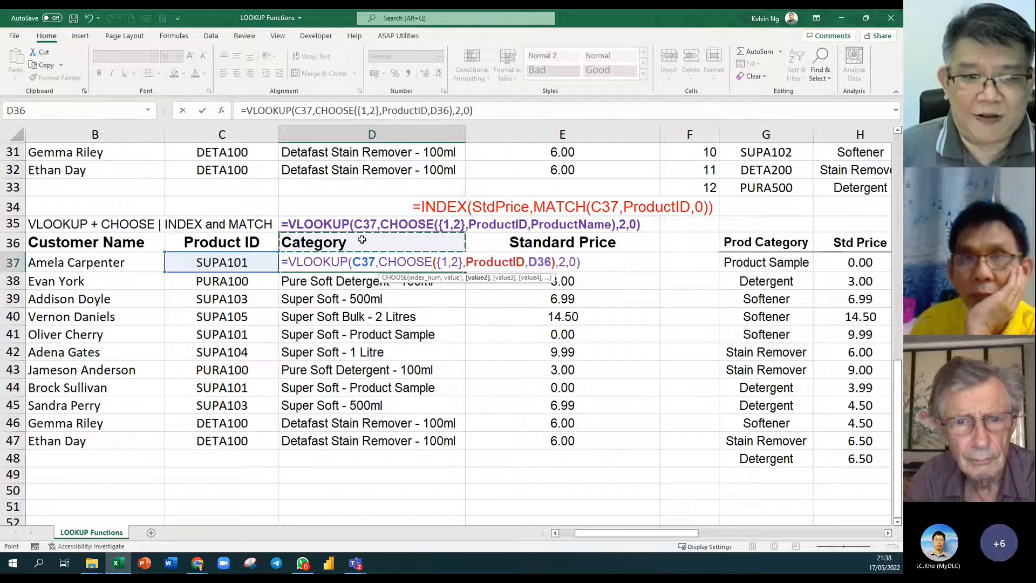
pyautogui.press('Return')
pyautogui.click(324, 265)
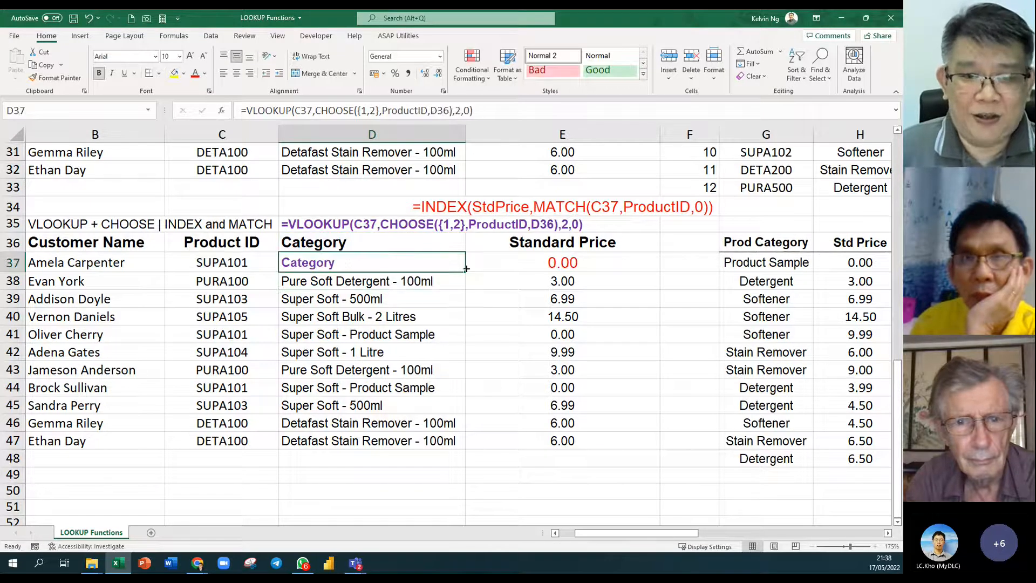
pyautogui.moveTo(466, 274); pyautogui.dragTo(468, 448)
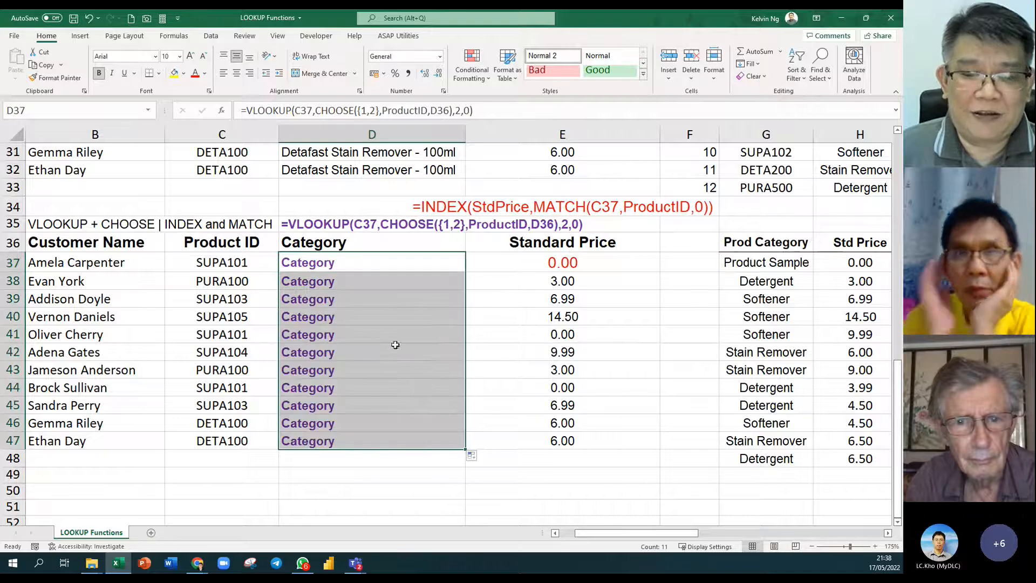
pyautogui.hotkey('ctrl', 'z')
pyautogui.hotkey('ctrl', 'z')
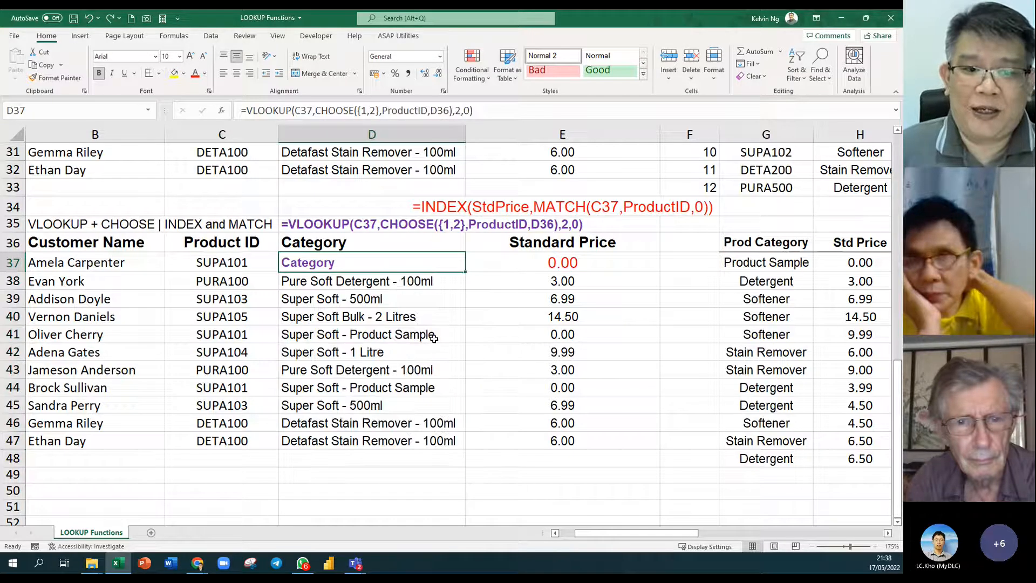
# Replace ProductName in D37 with INDIRECT($D$36), returning Product Sample.
pyautogui.doubleClick(439, 265)
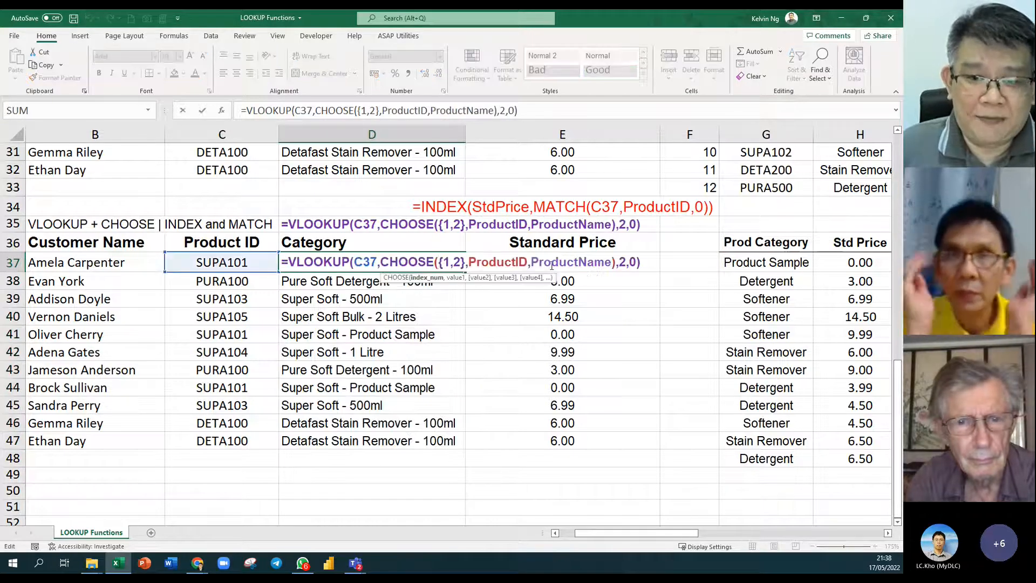
pyautogui.doubleClick(556, 263)
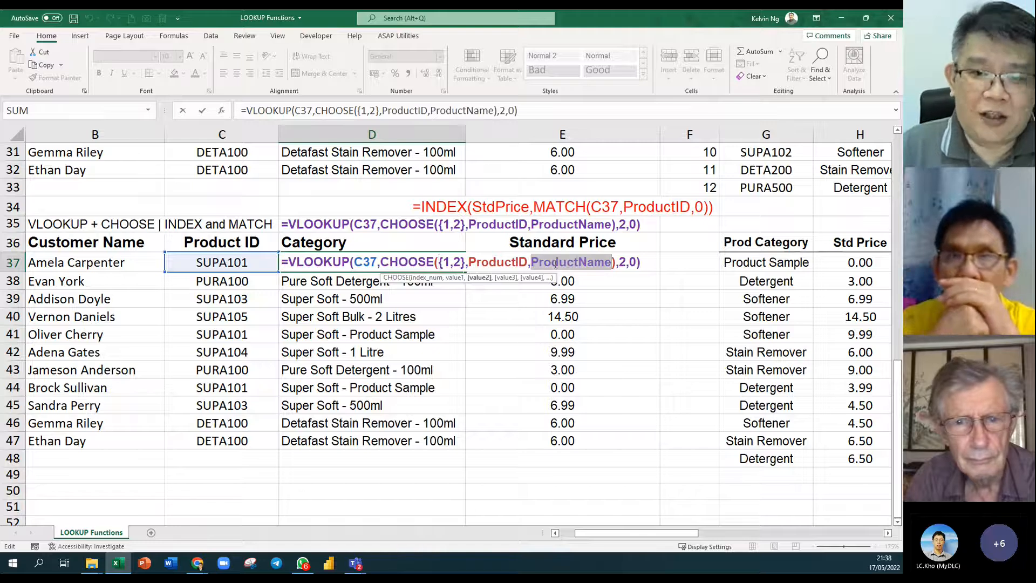
pyautogui.write('Indire')
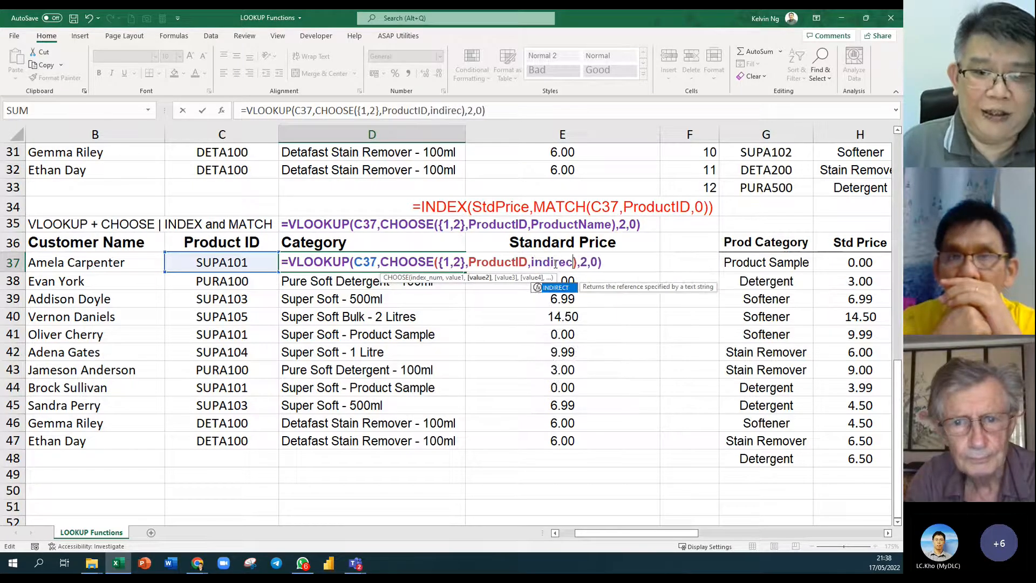
pyautogui.press('Tab')
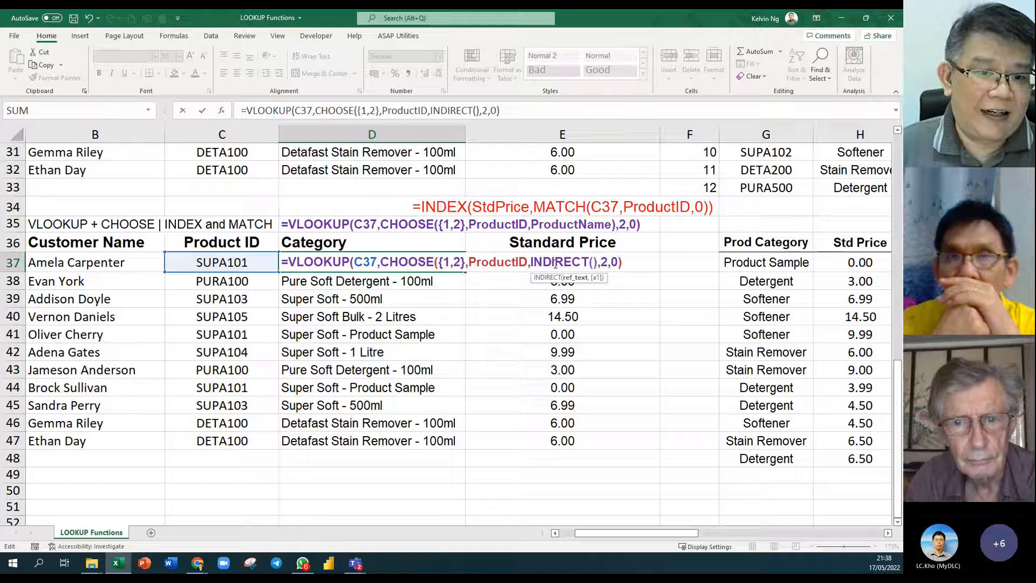
pyautogui.click(329, 241)
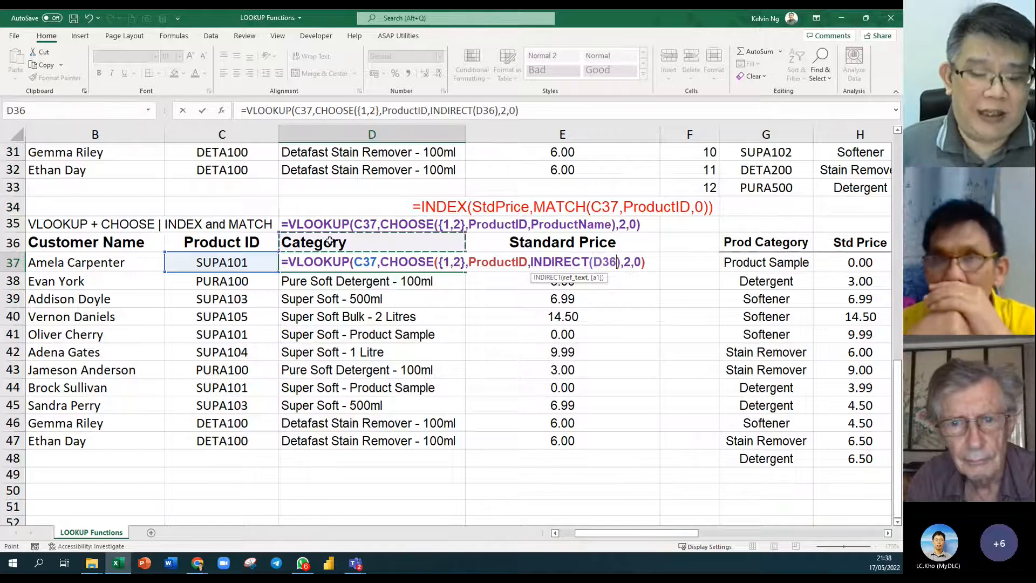
pyautogui.press('F4')
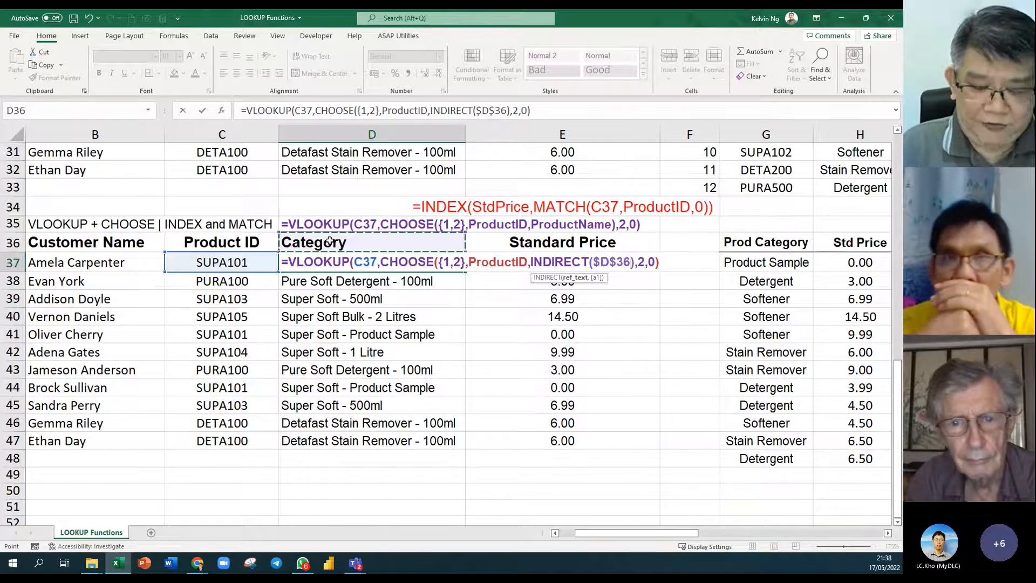
pyautogui.write(')')
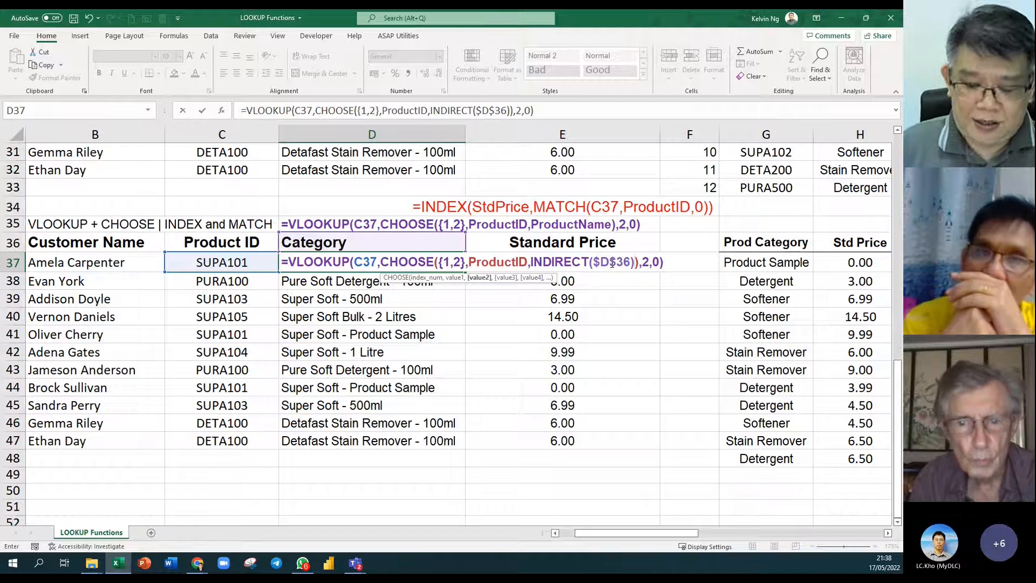
pyautogui.press('Return')
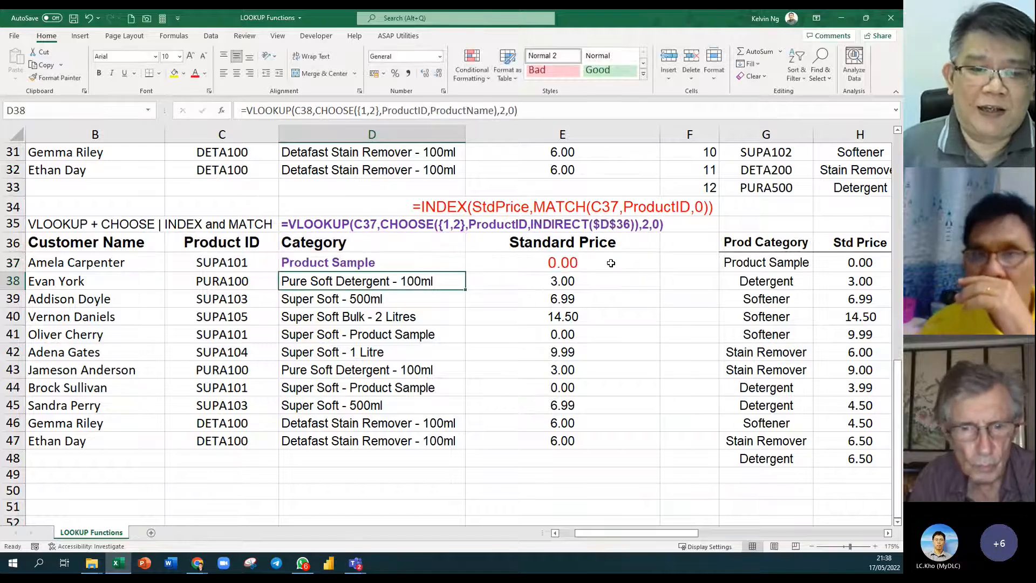
pyautogui.click(435, 262)
# Fill the INDIRECT formula down to row 47 without formatting.
pyautogui.moveTo(467, 270); pyautogui.dragTo(468, 448)
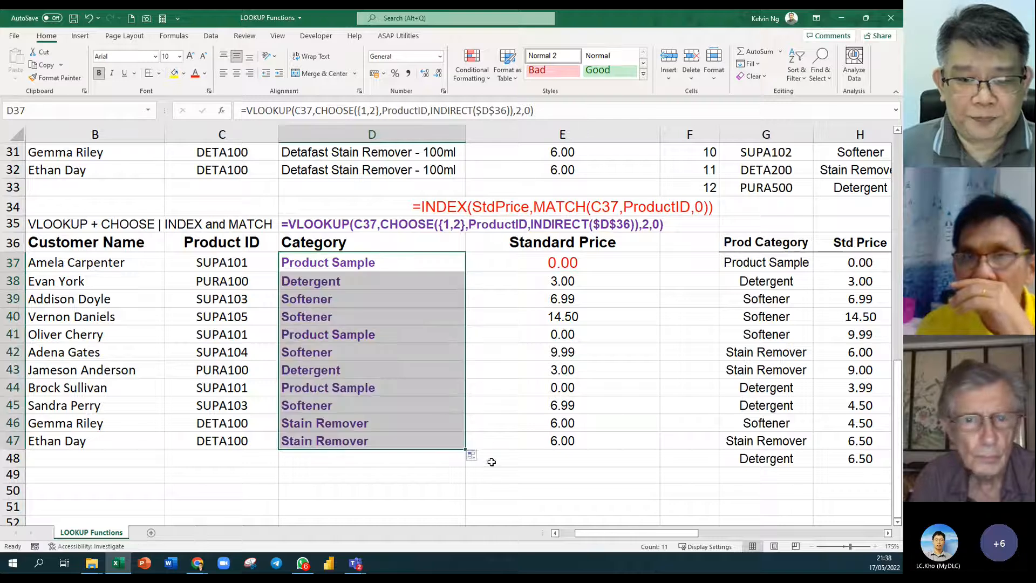
pyautogui.click(472, 456)
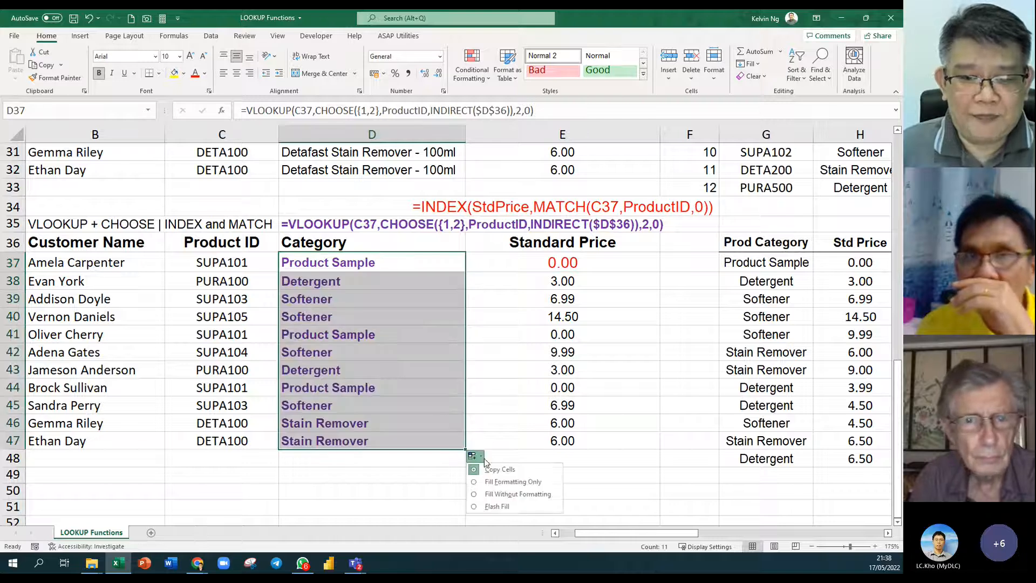
pyautogui.click(533, 499)
pyautogui.click(372, 354)
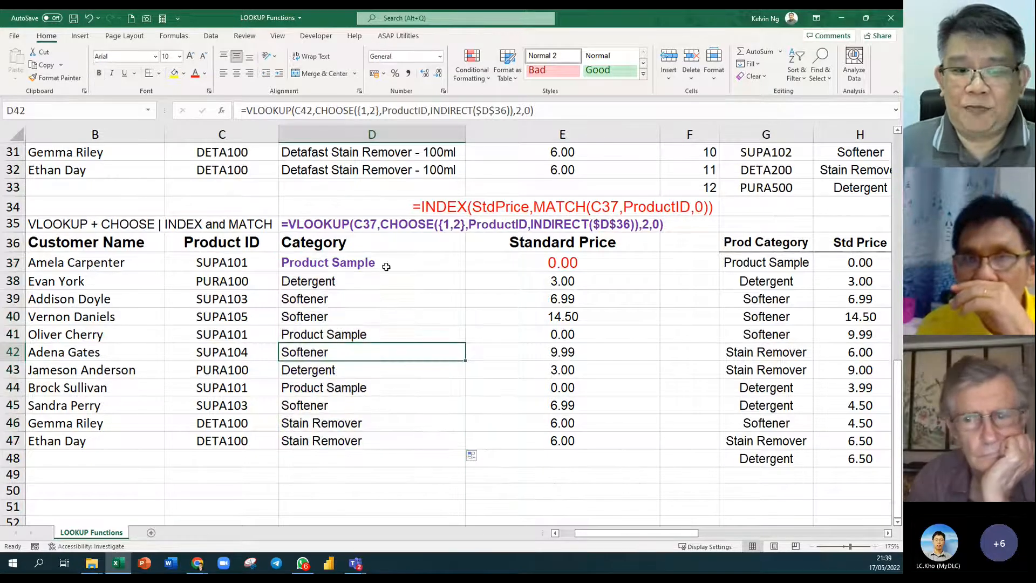
# Switch the D36 header to ProductName and back to Category to show the results change.
pyautogui.click(380, 246)
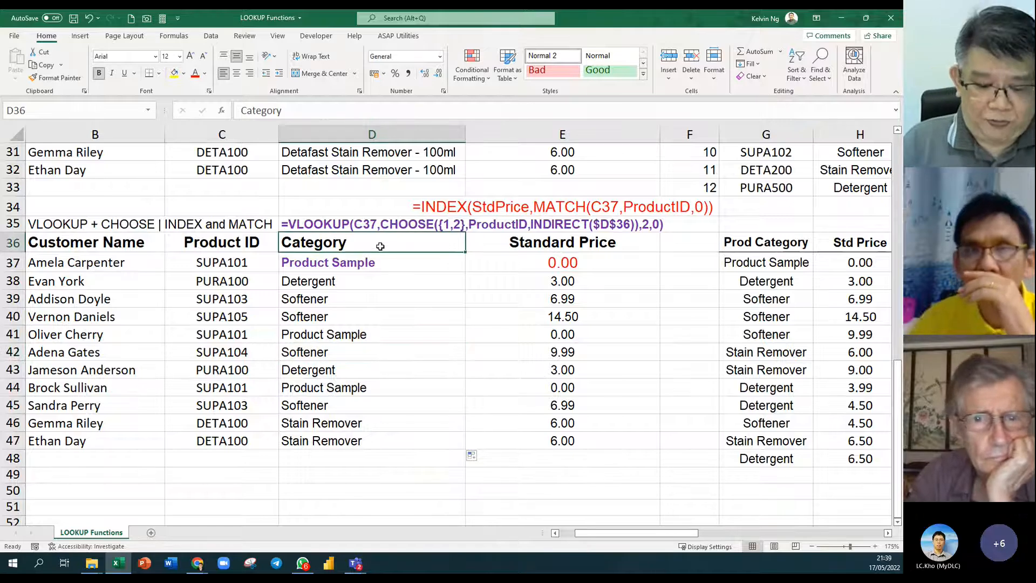
pyautogui.write('ProductName')
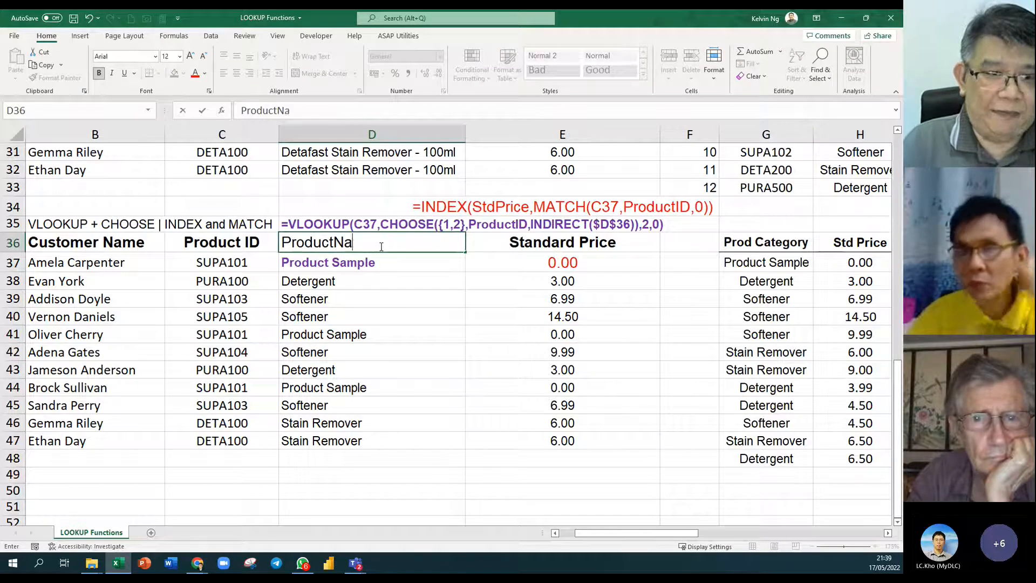
pyautogui.press('Return')
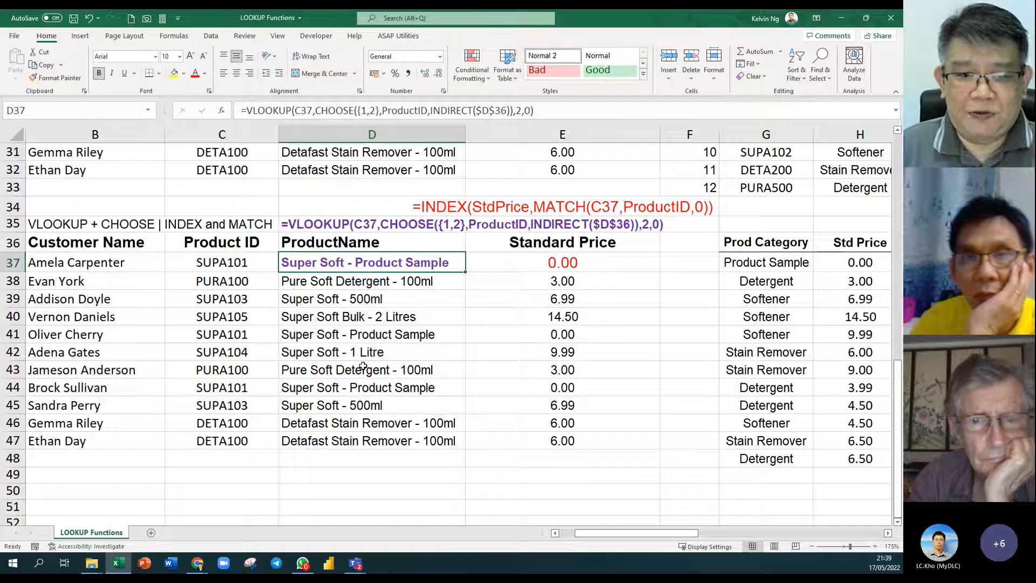
pyautogui.click(388, 244)
pyautogui.write('Catego')
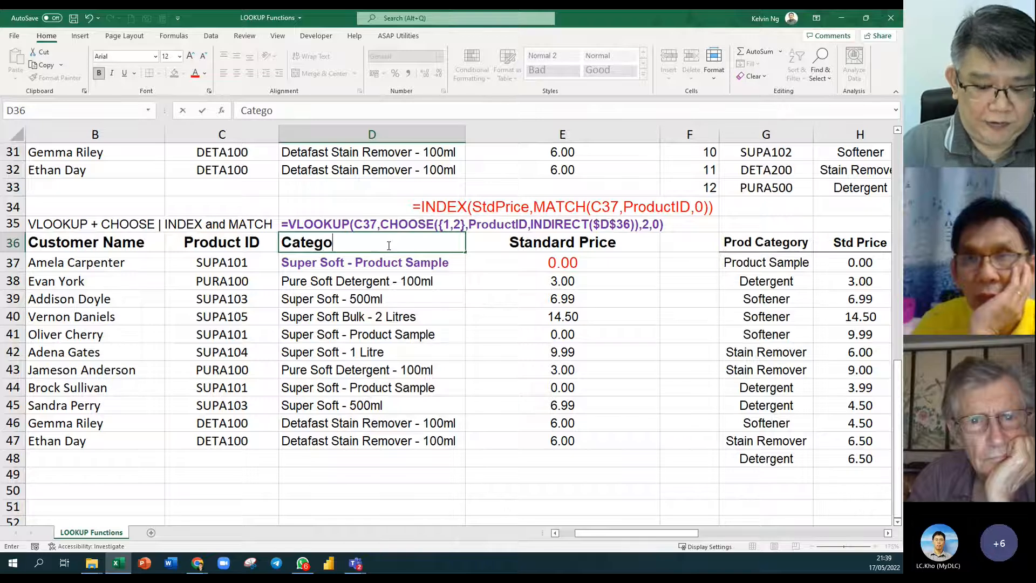
pyautogui.write('ry')
pyautogui.press('Return')
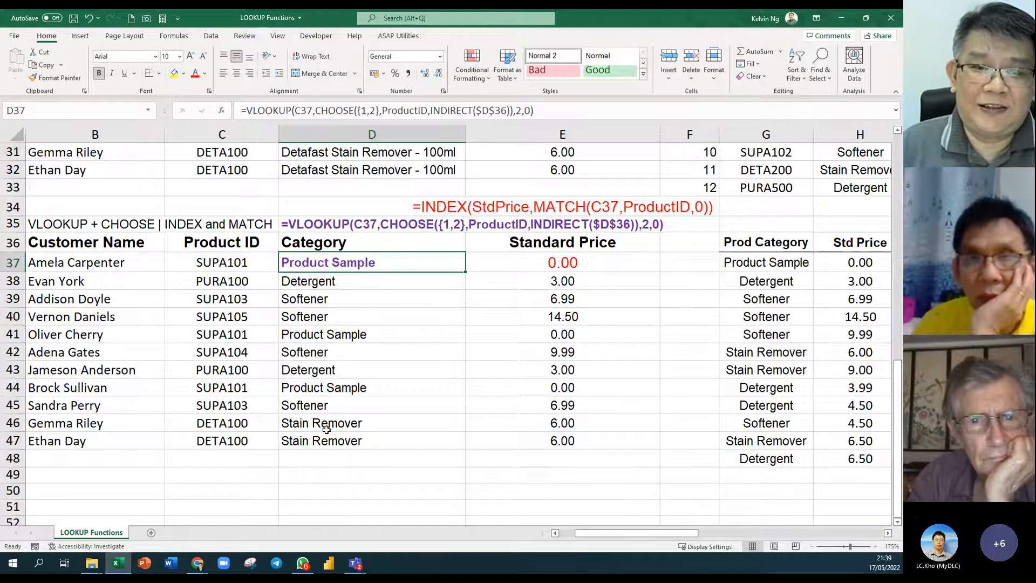
# Review the named ranges list, then retitle D36 as Productname.
pyautogui.click(383, 245)
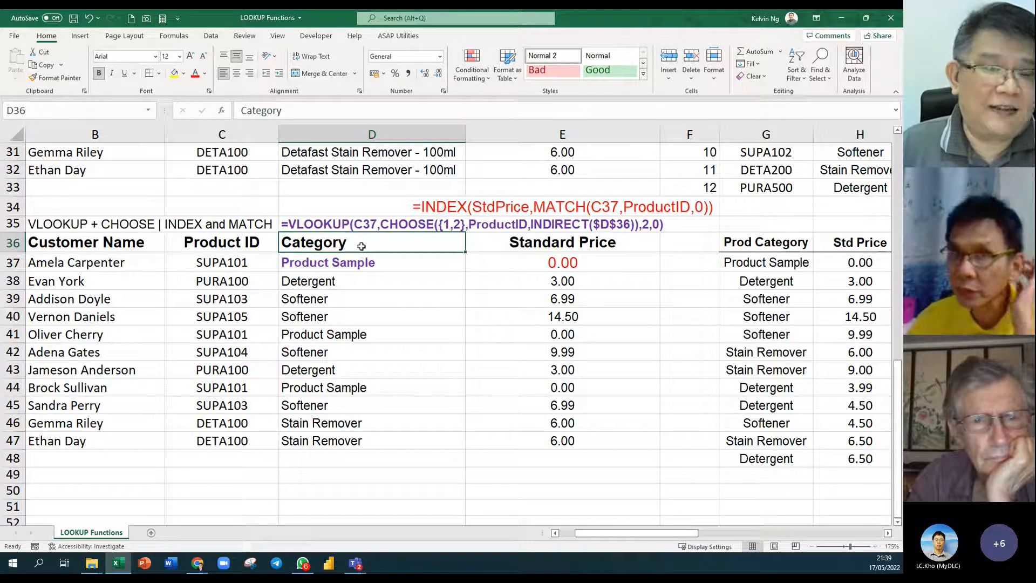
pyautogui.click(150, 112)
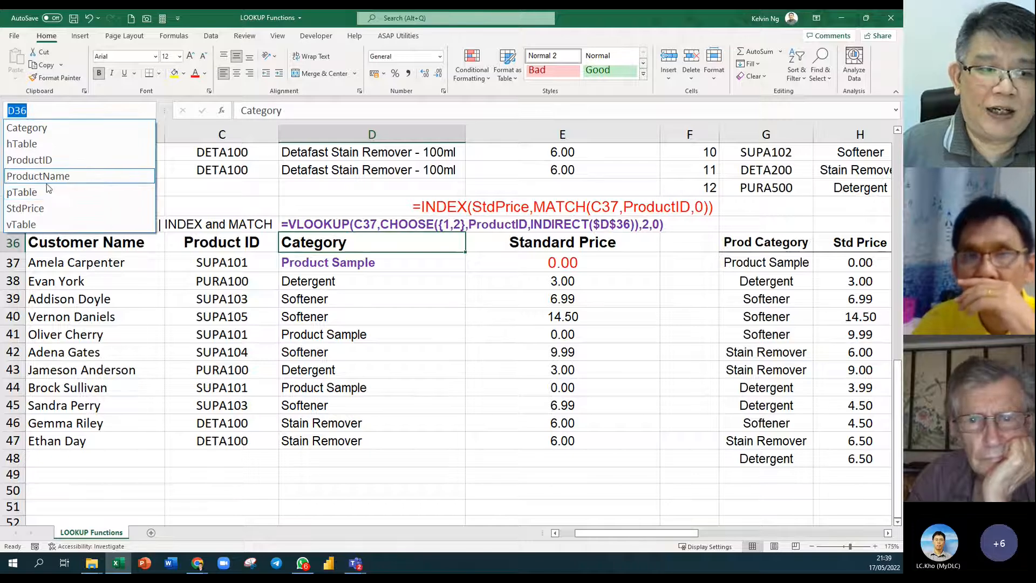
pyautogui.click(359, 245)
pyautogui.write('Productname')
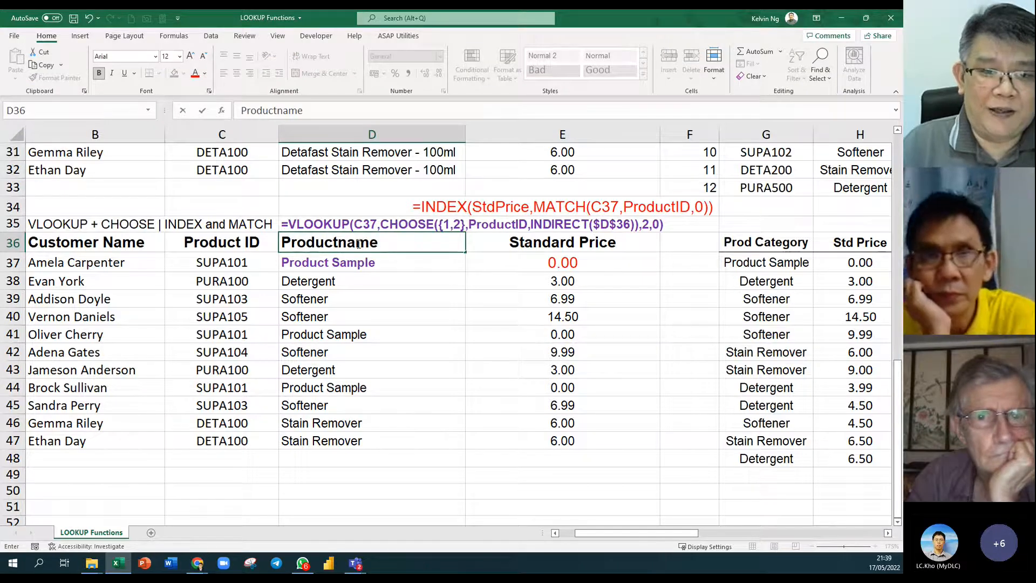
pyautogui.press('Return')
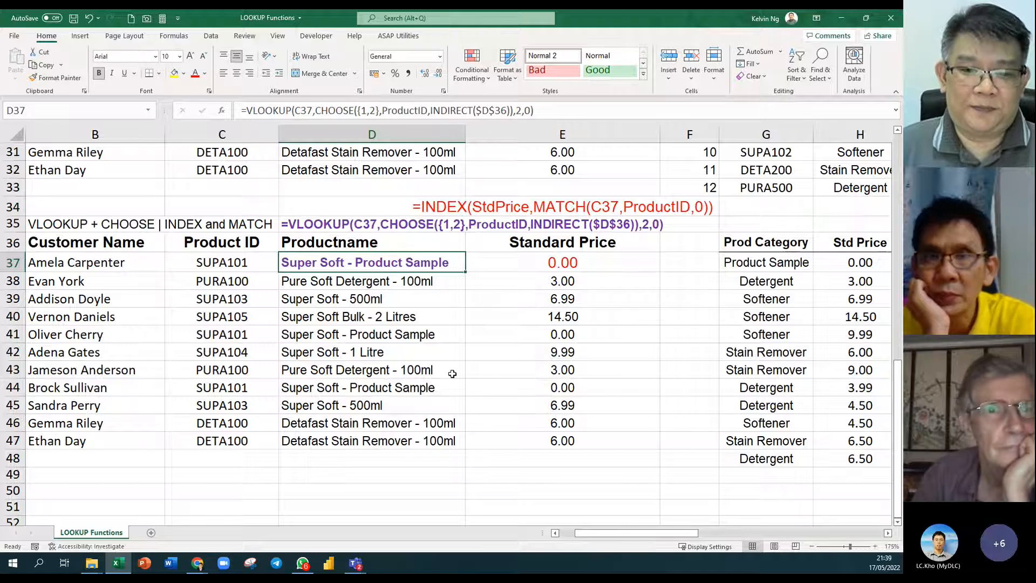
# Rewrite E37 as =INDEX(INDIRECT($E$36),MATCH(C37,ProductID,0)), which currently returns #REF!
pyautogui.scroll(-2, 452, 373)
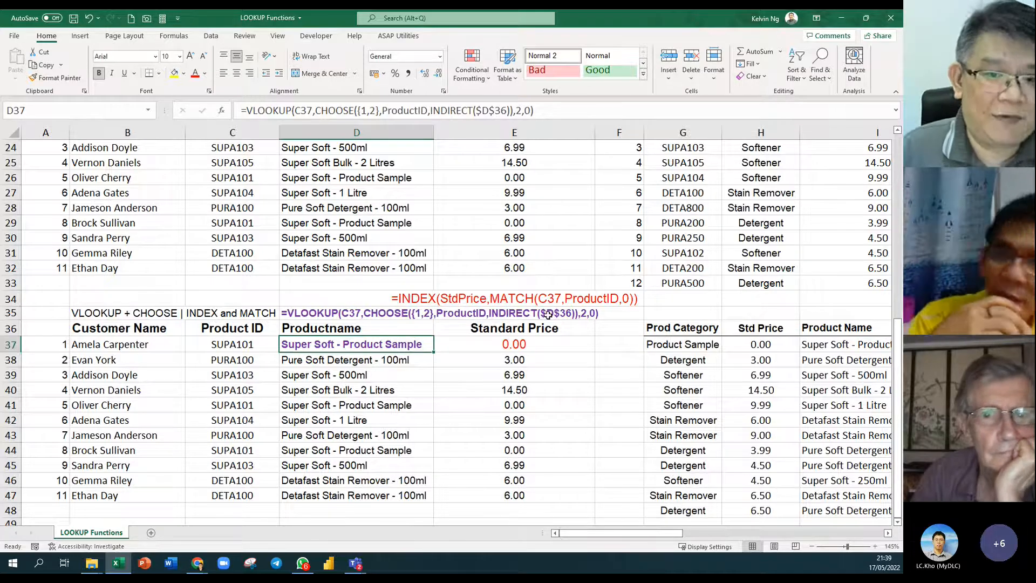
pyautogui.click(533, 348)
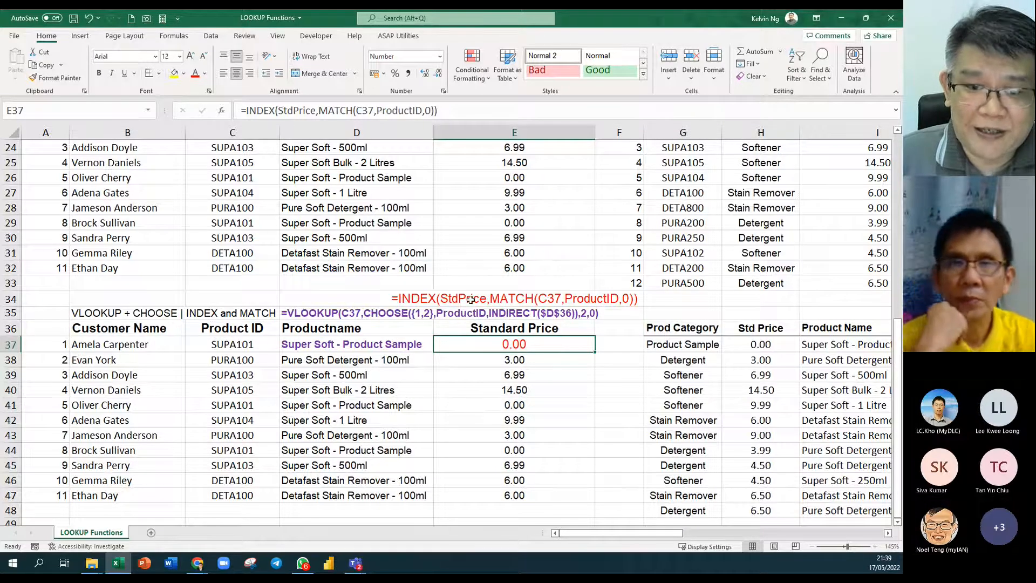
pyautogui.doubleClick(524, 345)
pyautogui.doubleClick(459, 344)
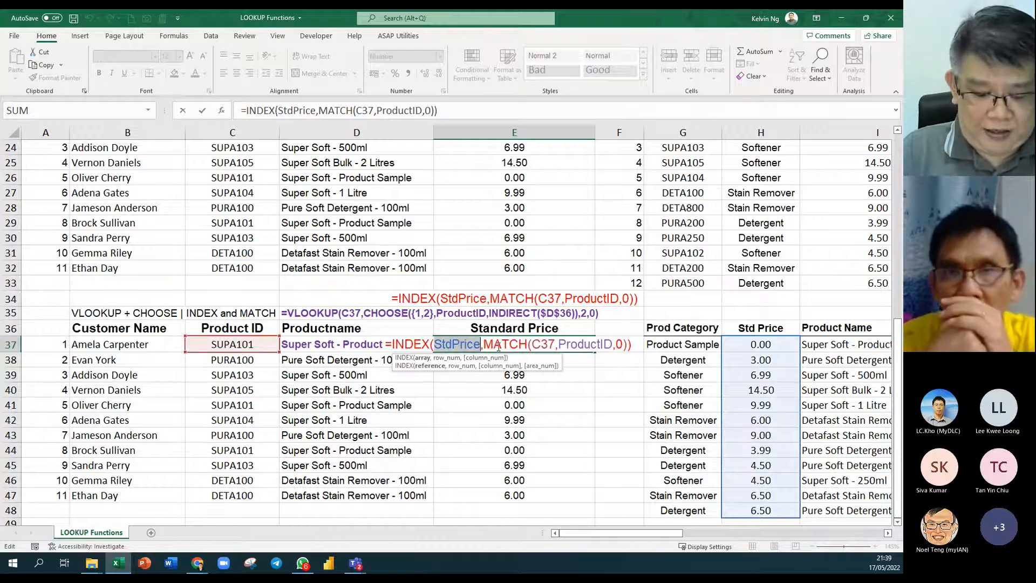
pyautogui.write('Indirect')
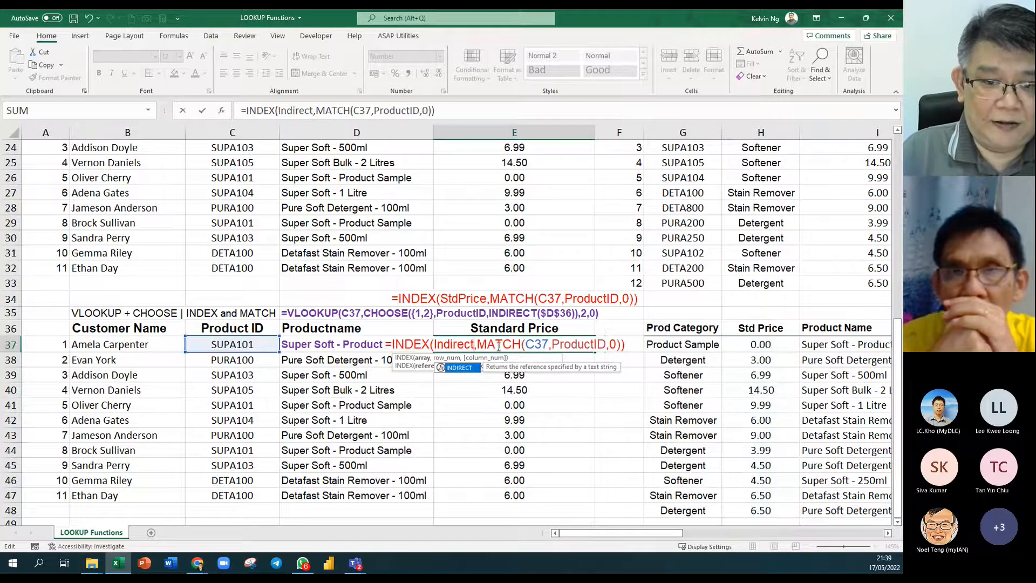
pyautogui.press('Tab')
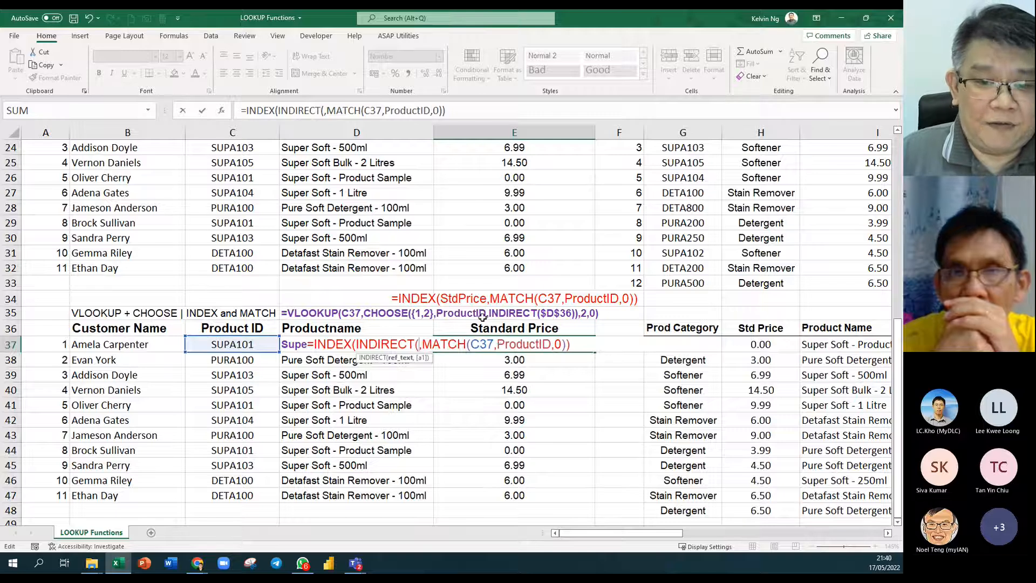
pyautogui.click(484, 328)
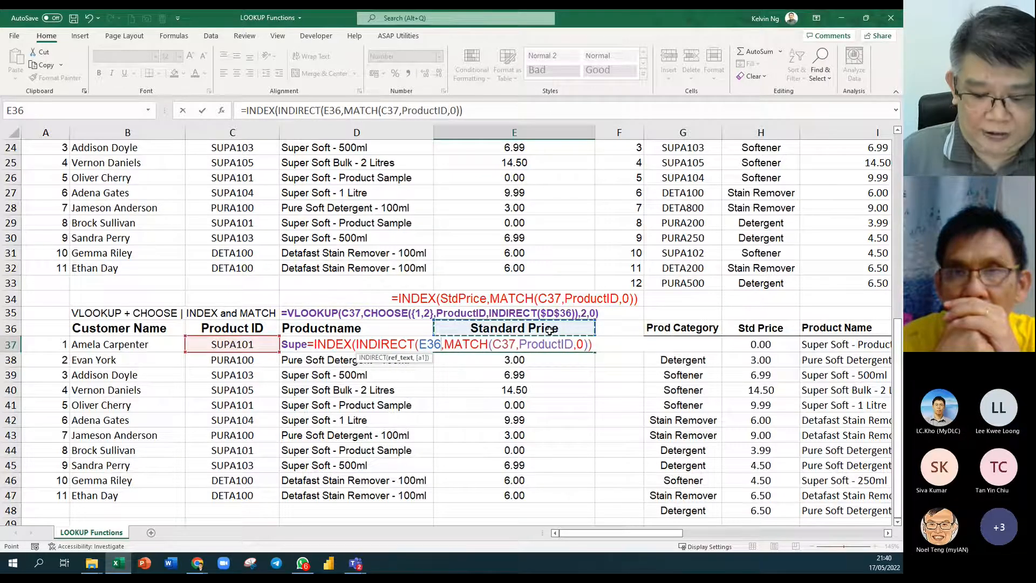
pyautogui.press('F4')
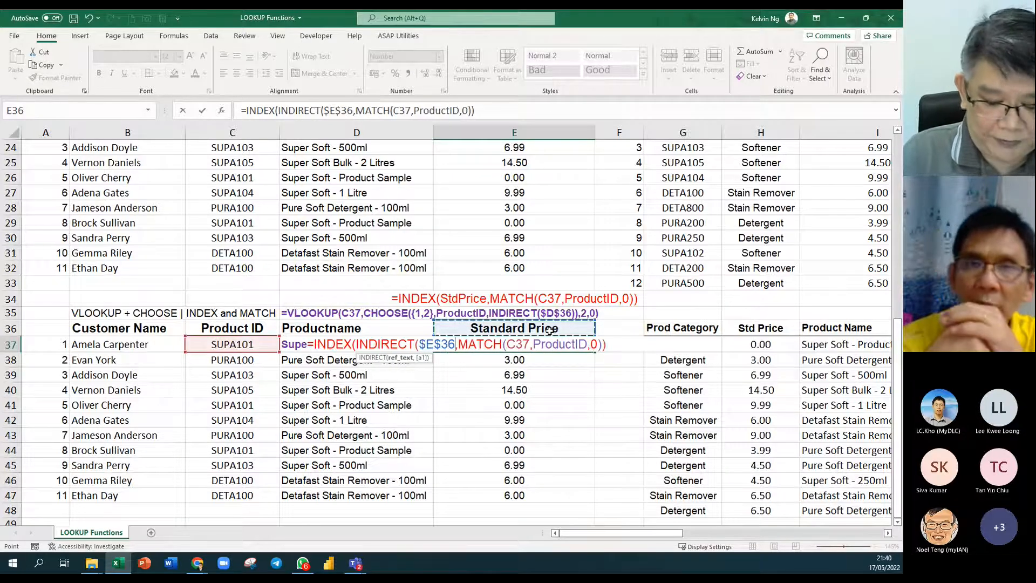
pyautogui.write(')')
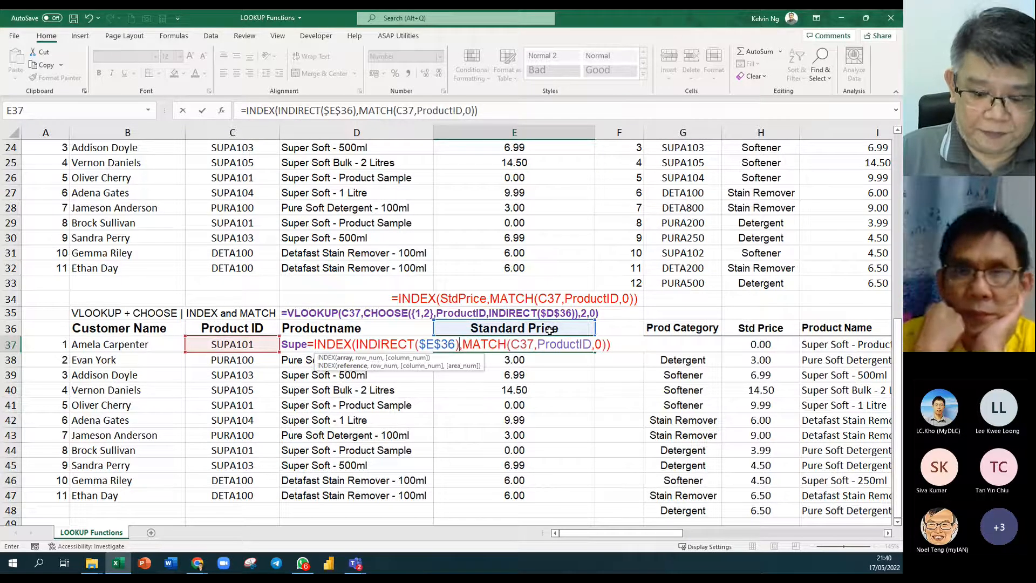
pyautogui.press('Return')
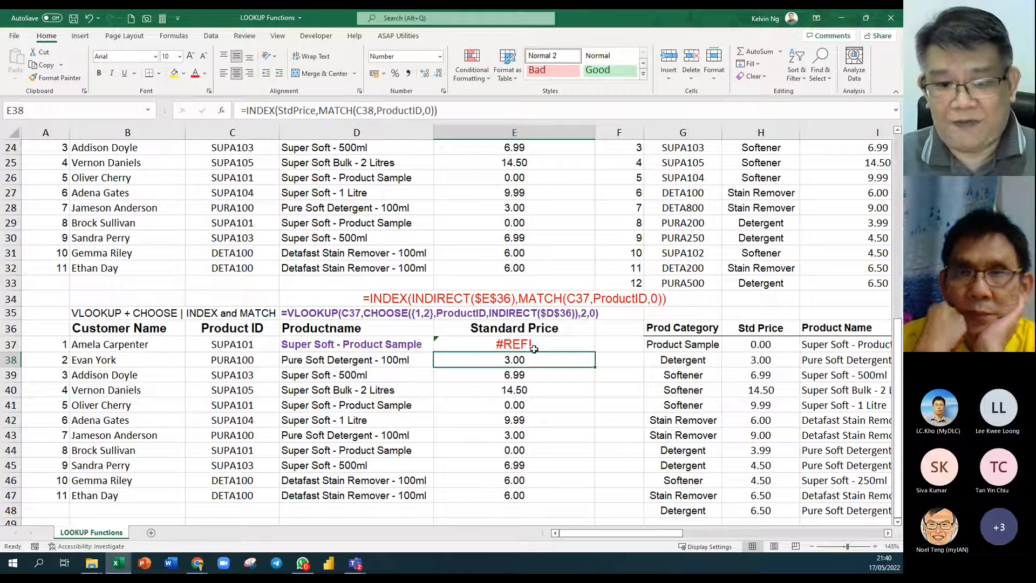
pyautogui.click(540, 346)
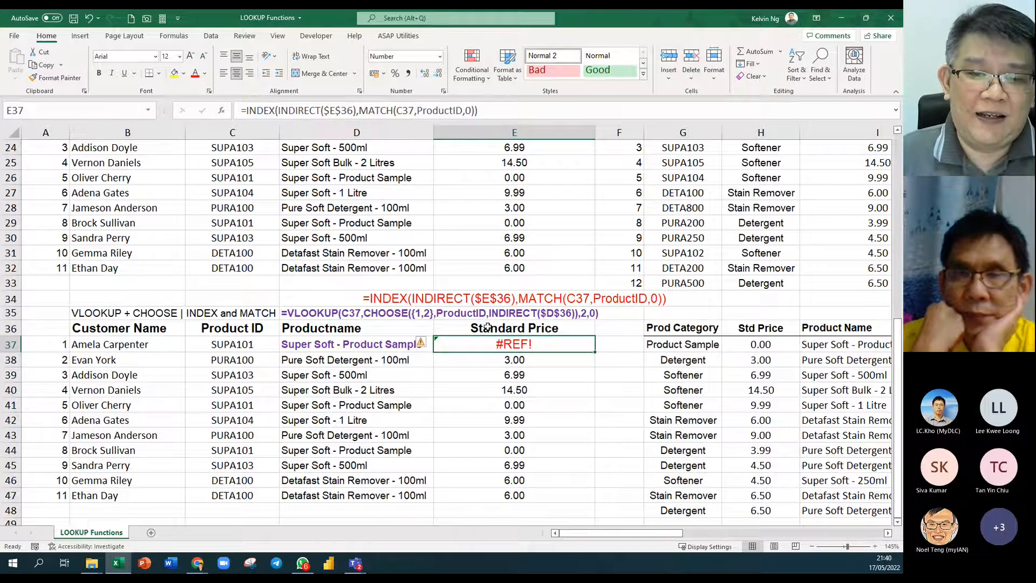
# Enter StdPrice in E36 and fill E37's formula down to E47 without formatting.
pyautogui.click(564, 331)
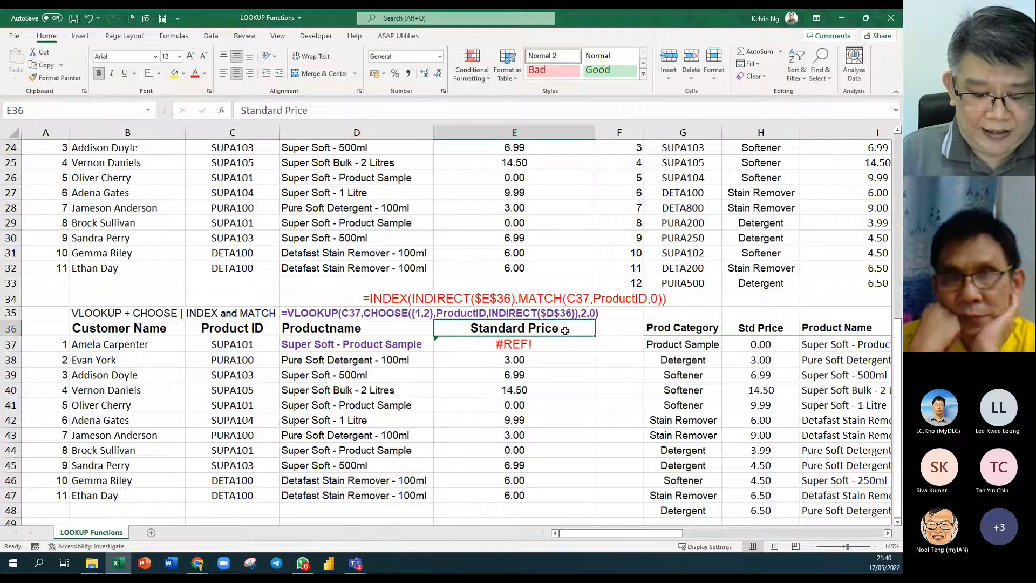
pyautogui.write('StdPrice')
pyautogui.press('Return')
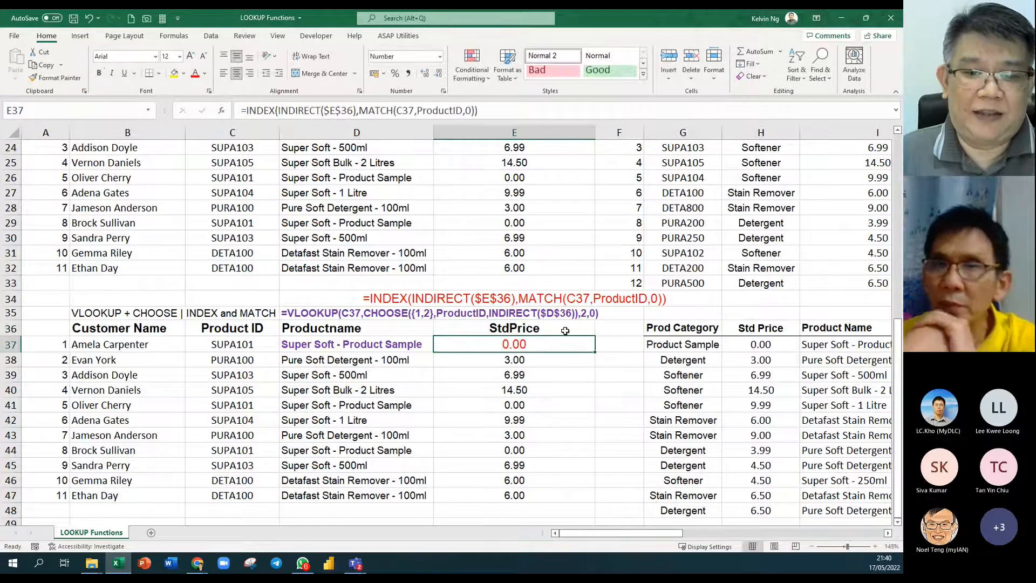
pyautogui.moveTo(595, 354); pyautogui.dragTo(603, 497)
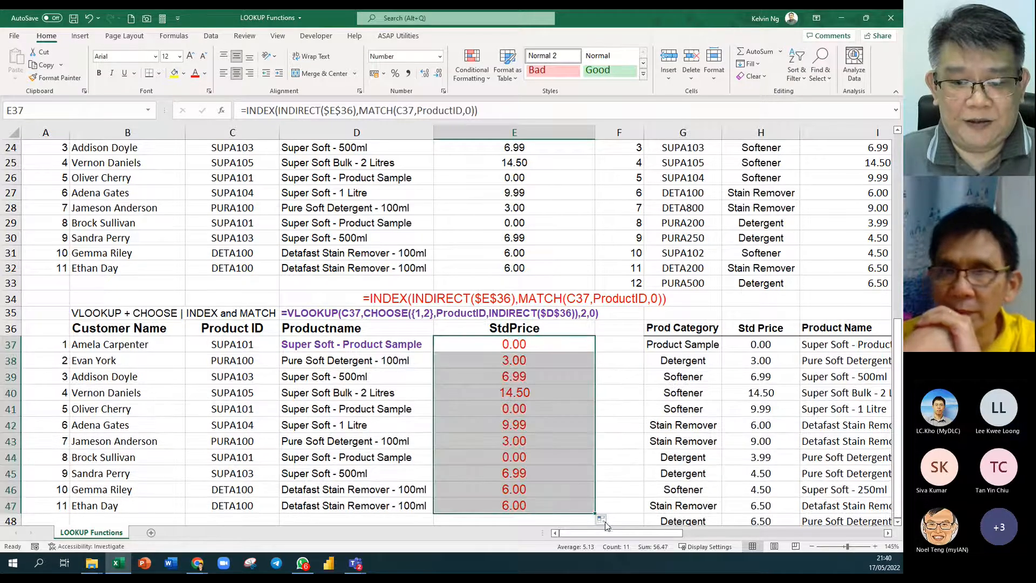
pyautogui.click(601, 518)
pyautogui.click(642, 498)
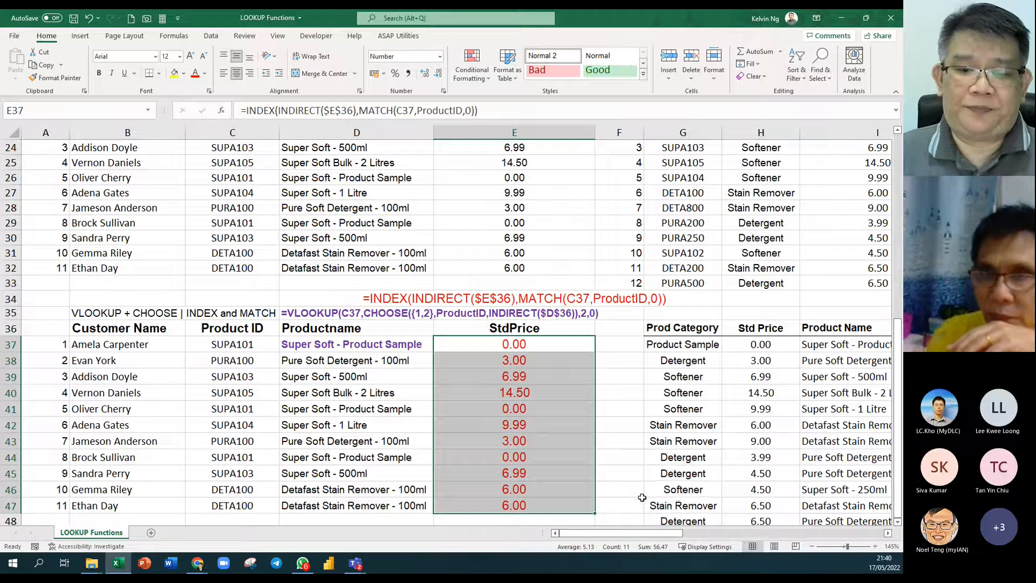
# Rename the E36 header to Category so column E returns product categories.
pyautogui.click(553, 329)
pyautogui.write('Ca')
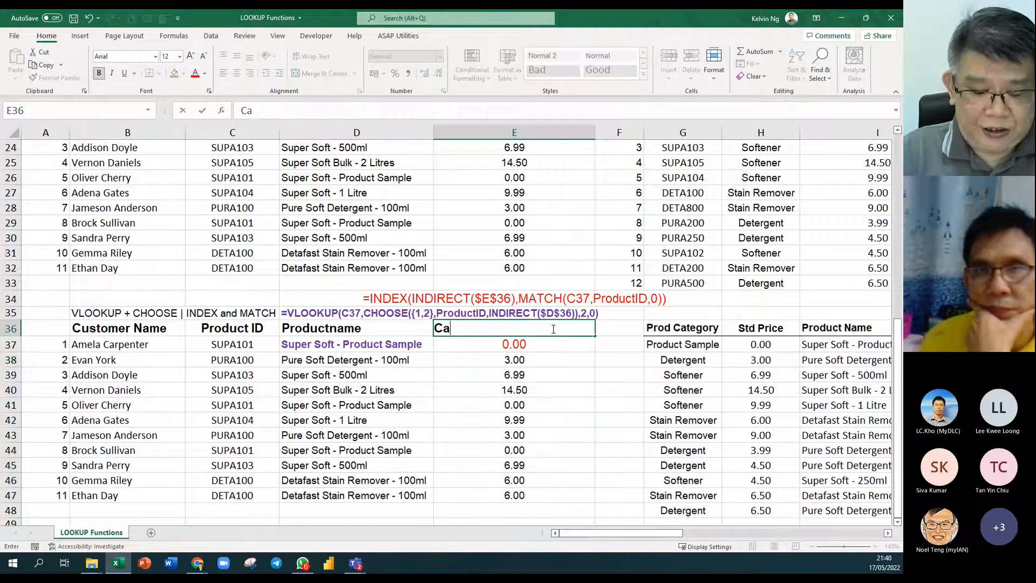
pyautogui.write('tegory')
pyautogui.press('BackSpace')
pyautogui.press('BackSpace')
pyautogui.write('ry')
pyautogui.press('Return')
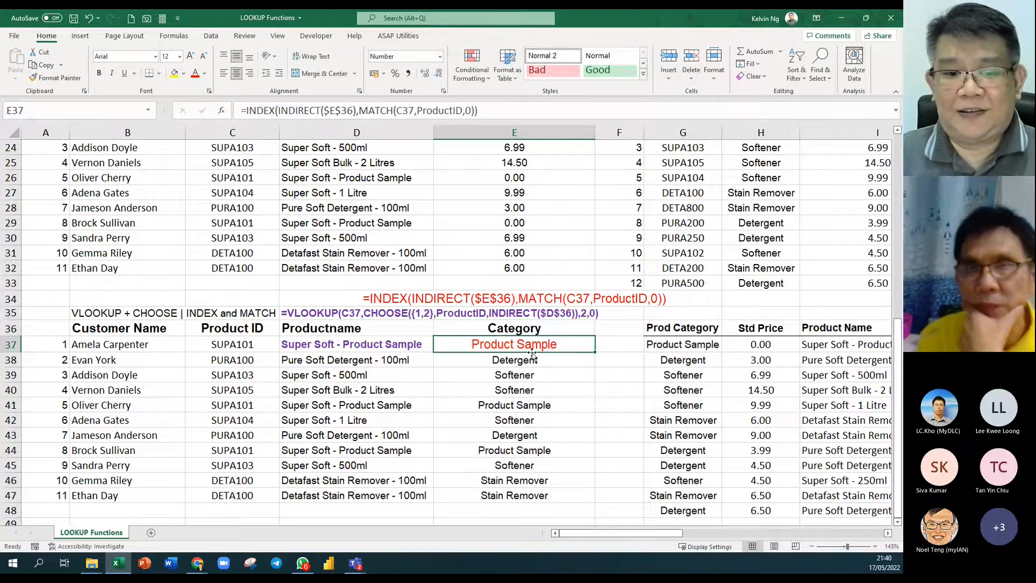
pyautogui.moveTo(390, 326); pyautogui.dragTo(484, 324)
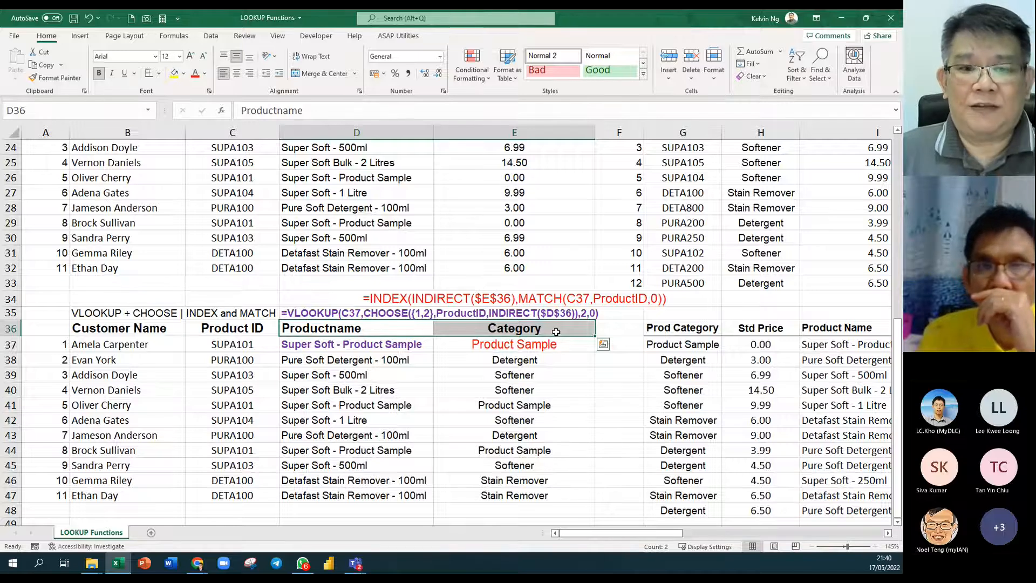
# Set D36 to Stdprice and format D37:D47 centred with two decimal places.
pyautogui.click(411, 328)
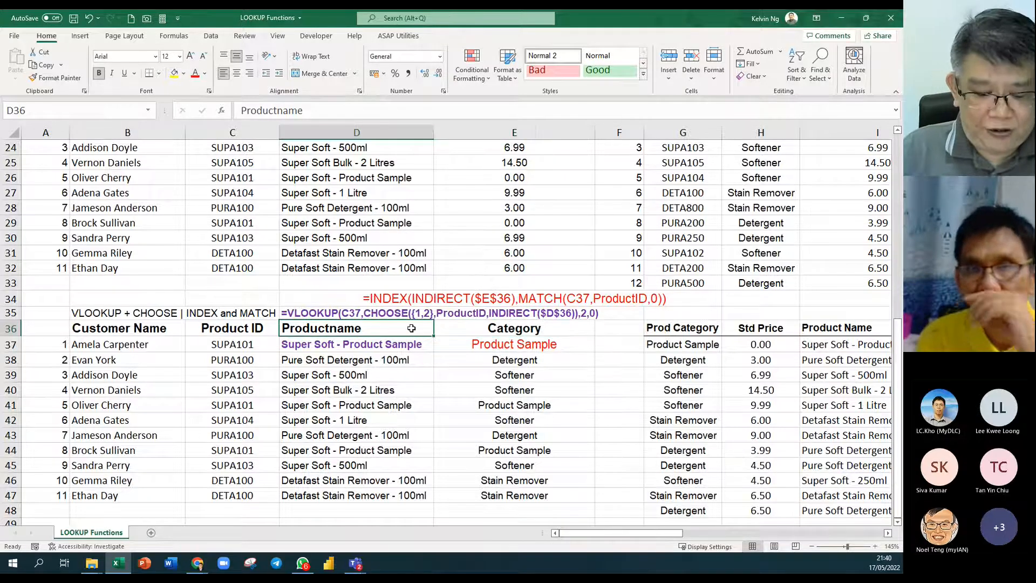
pyautogui.write('Stdprice')
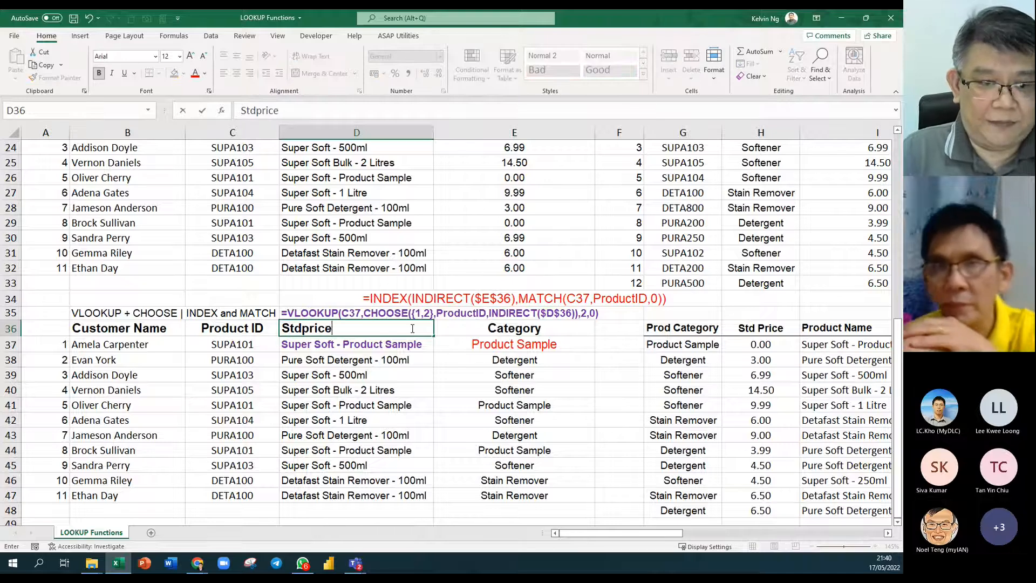
pyautogui.press('Return')
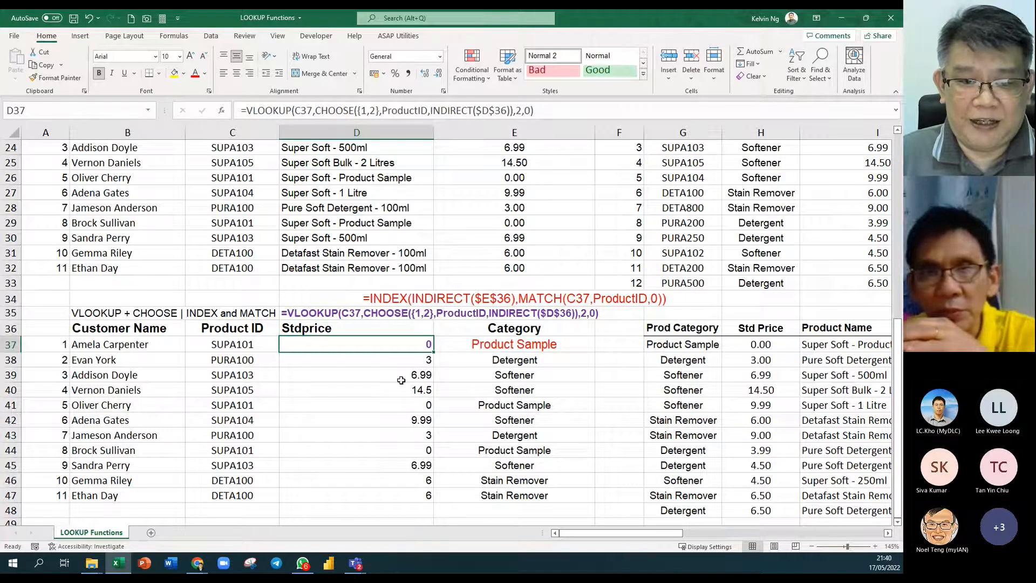
pyautogui.moveTo(391, 345); pyautogui.dragTo(391, 495)
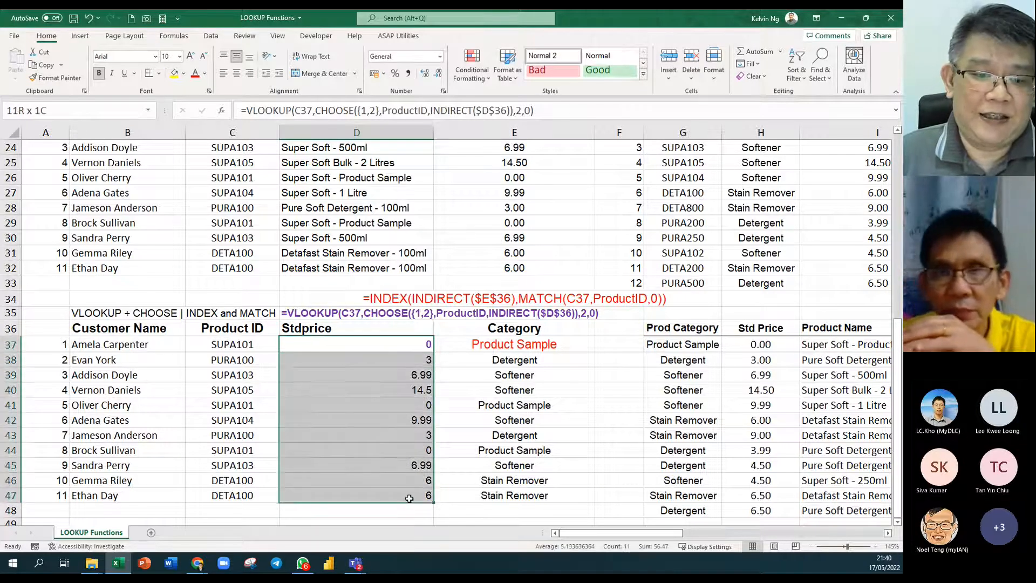
pyautogui.click(236, 73)
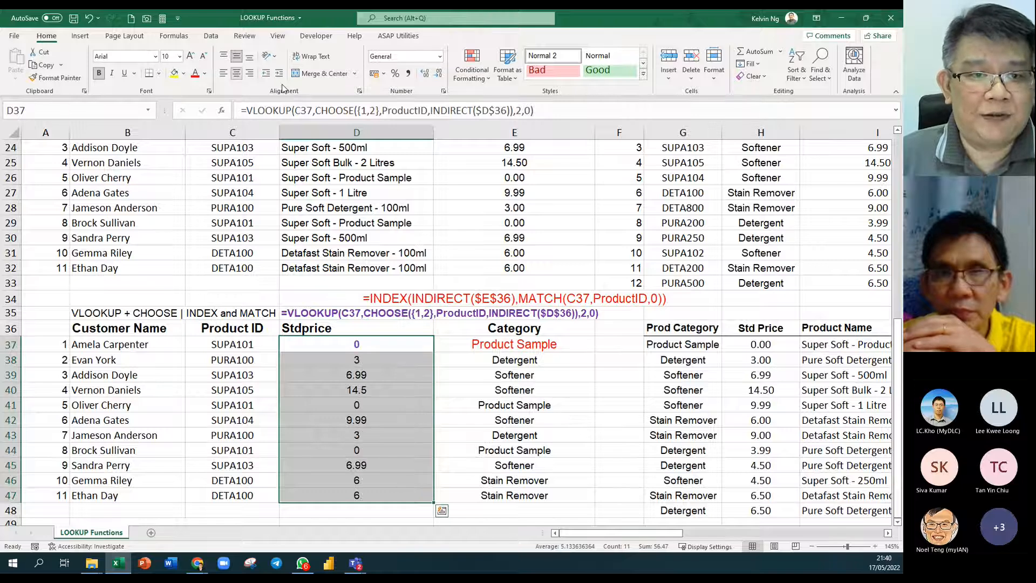
pyautogui.click(443, 93)
pyautogui.click(83, 269)
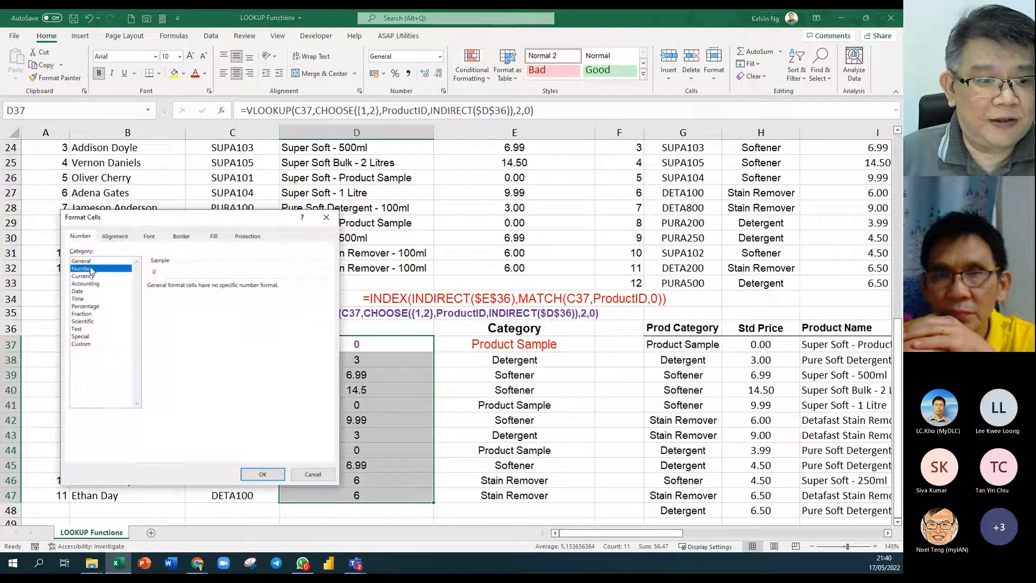
pyautogui.click(262, 474)
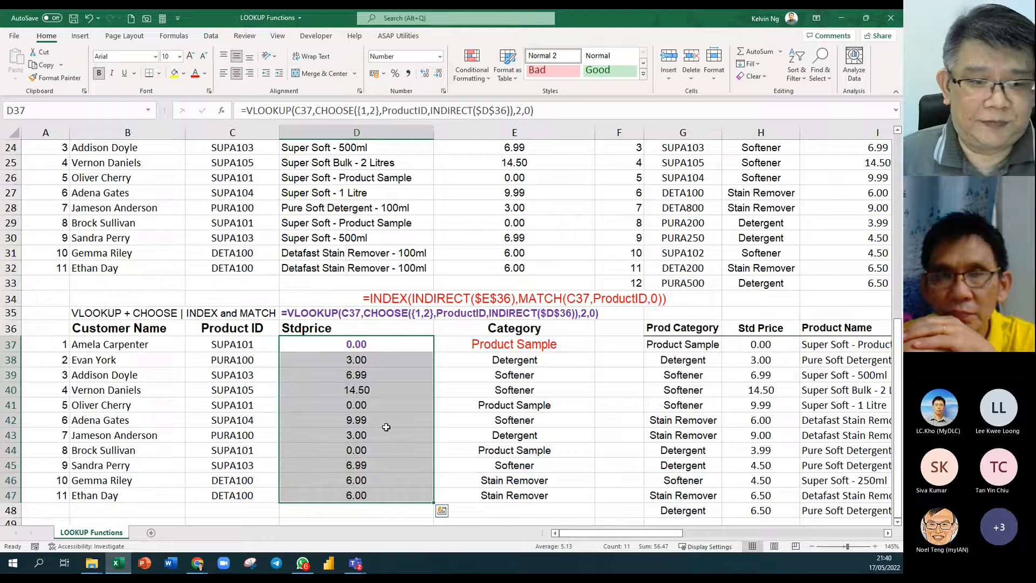
# Retitle D36 as ProductName and E36 as Stdprice, and centre the D36 header.
pyautogui.click(328, 328)
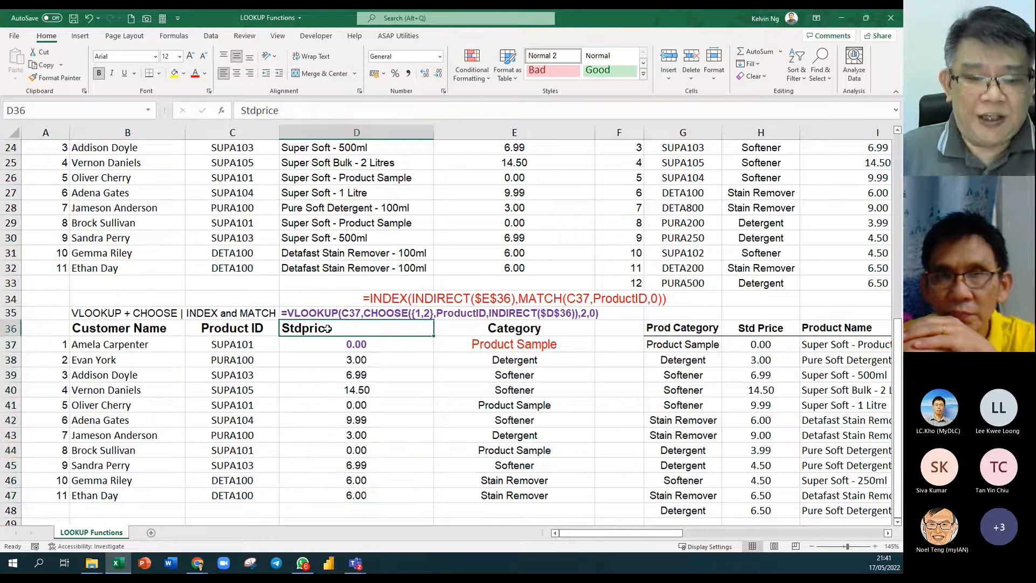
pyautogui.write('ProductNsme')
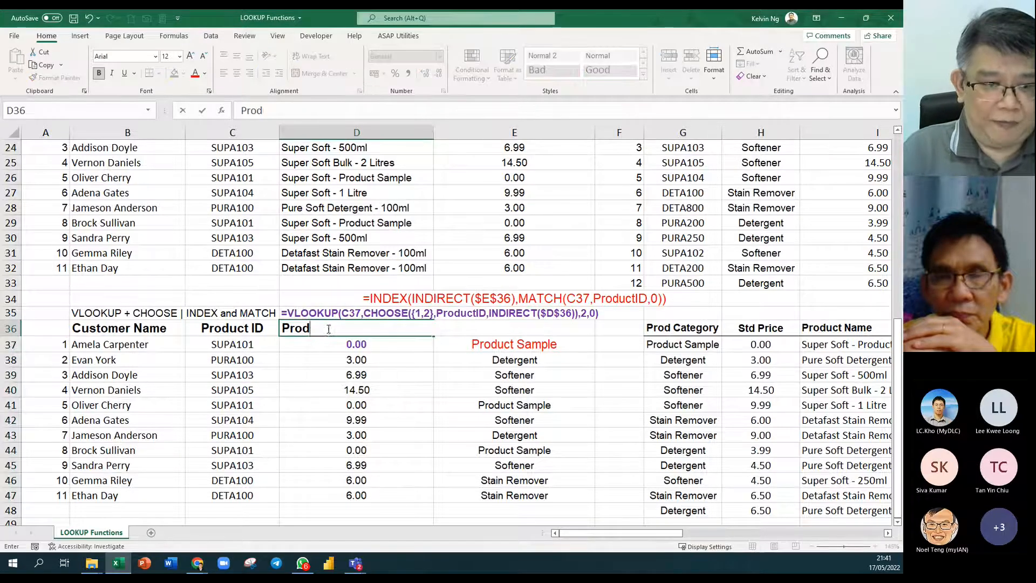
pyautogui.press('BackSpace')
pyautogui.press('BackSpace')
pyautogui.press('BackSpace')
pyautogui.write('ame')
pyautogui.press('Return')
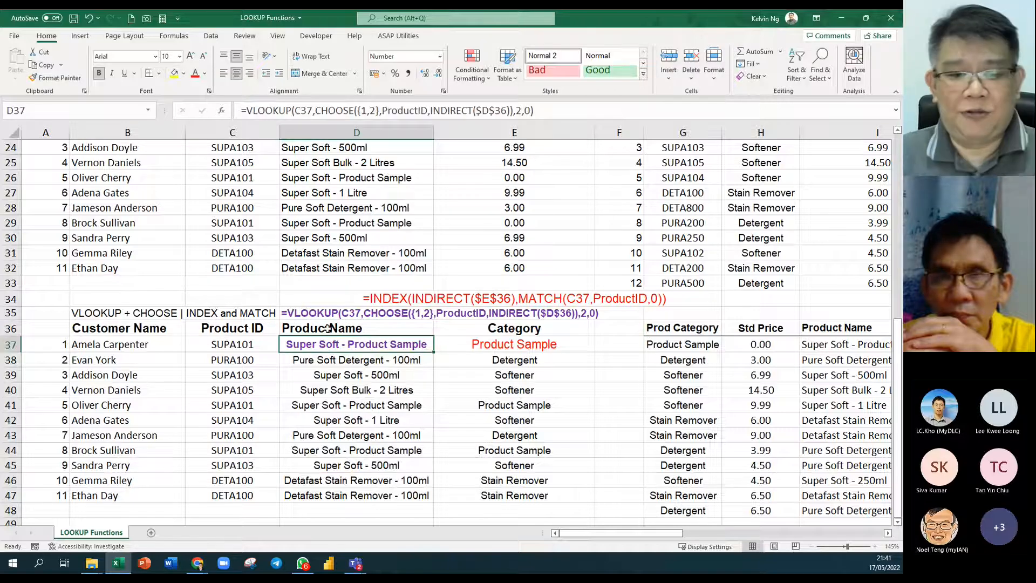
pyautogui.click(497, 326)
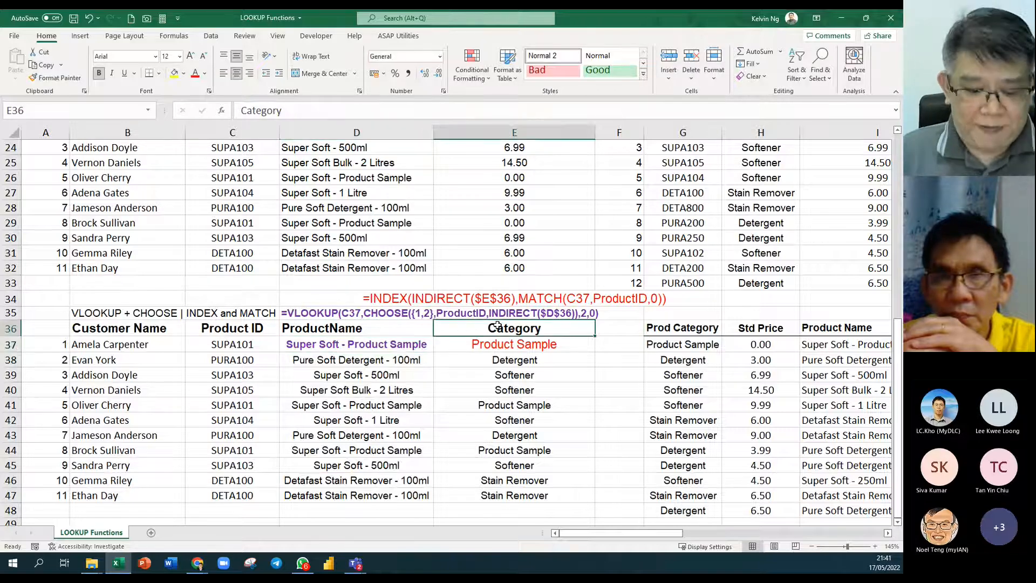
pyautogui.write('Stdpr')
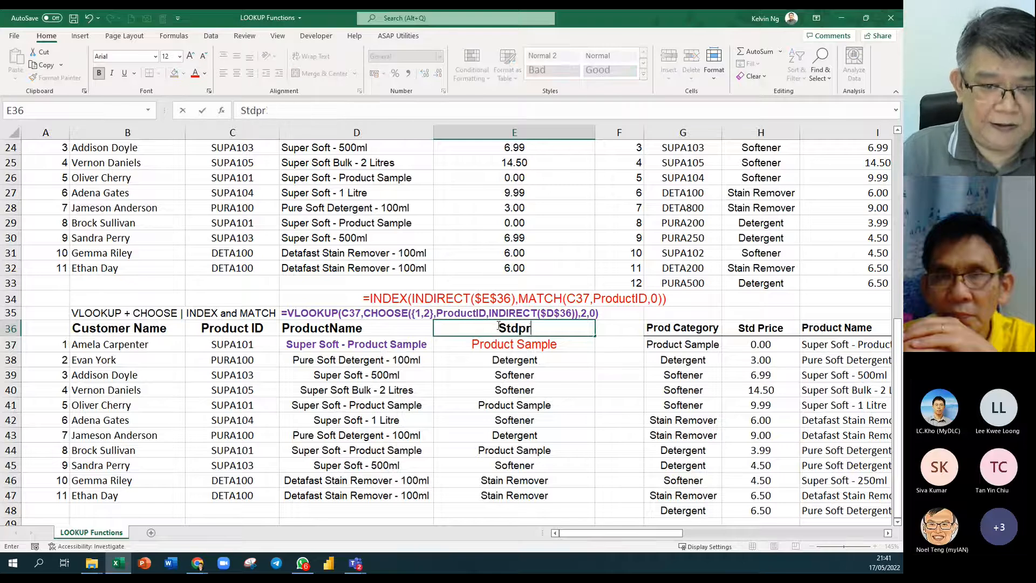
pyautogui.write('ice')
pyautogui.press('Return')
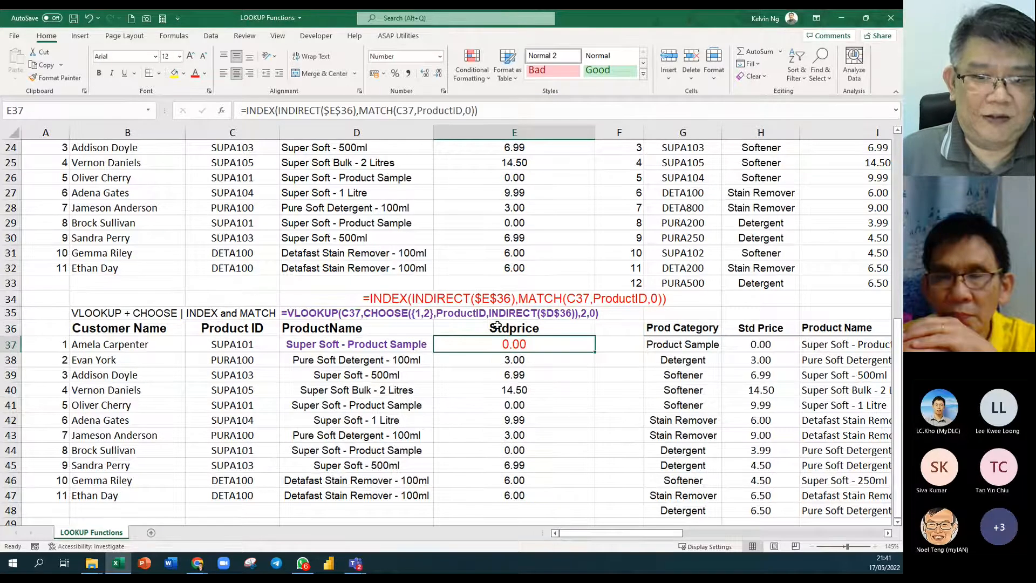
pyautogui.click(409, 332)
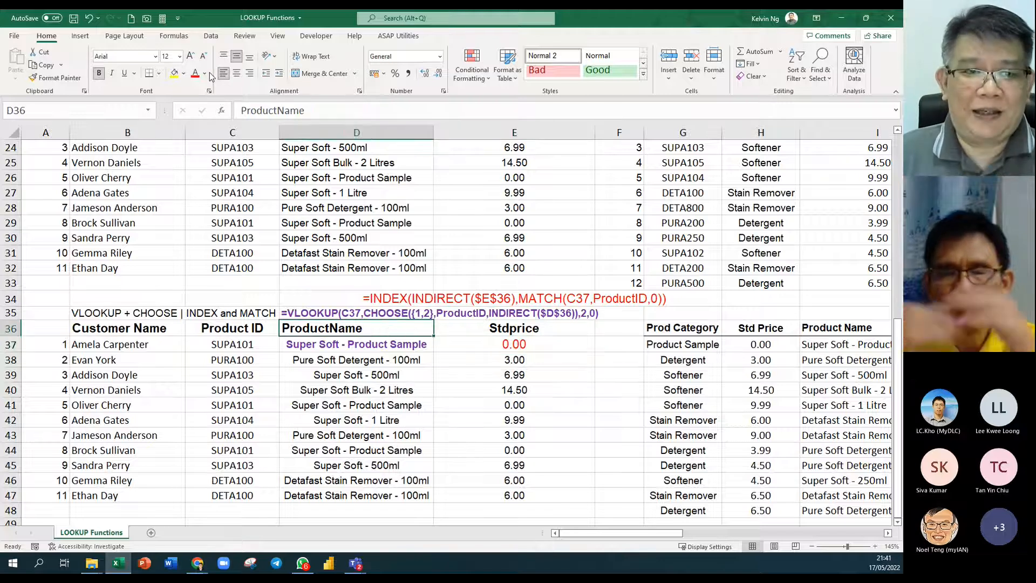
pyautogui.click(237, 74)
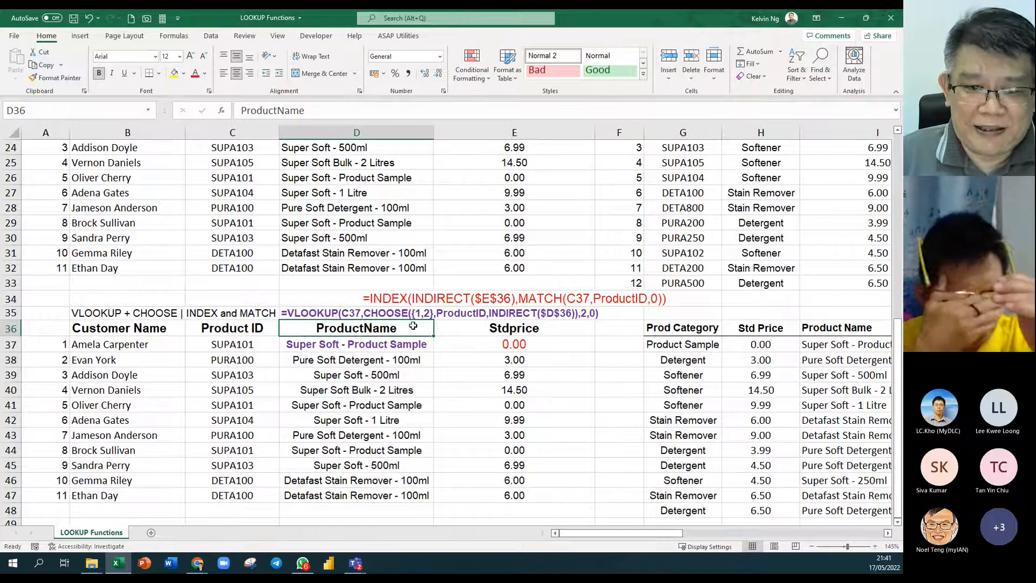
pyautogui.moveTo(413, 326); pyautogui.dragTo(489, 327)
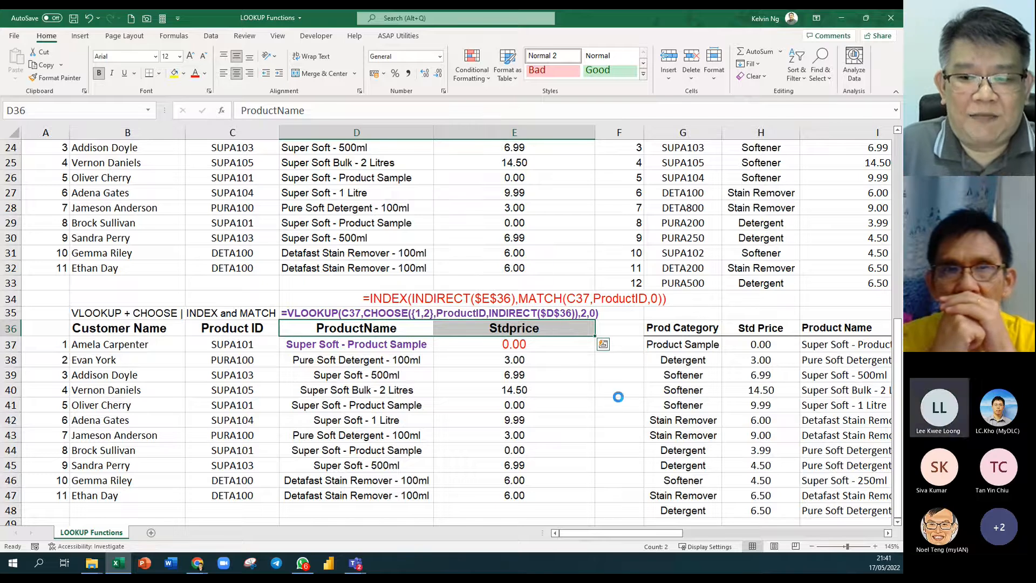
pyautogui.scroll(-2, 618, 396)
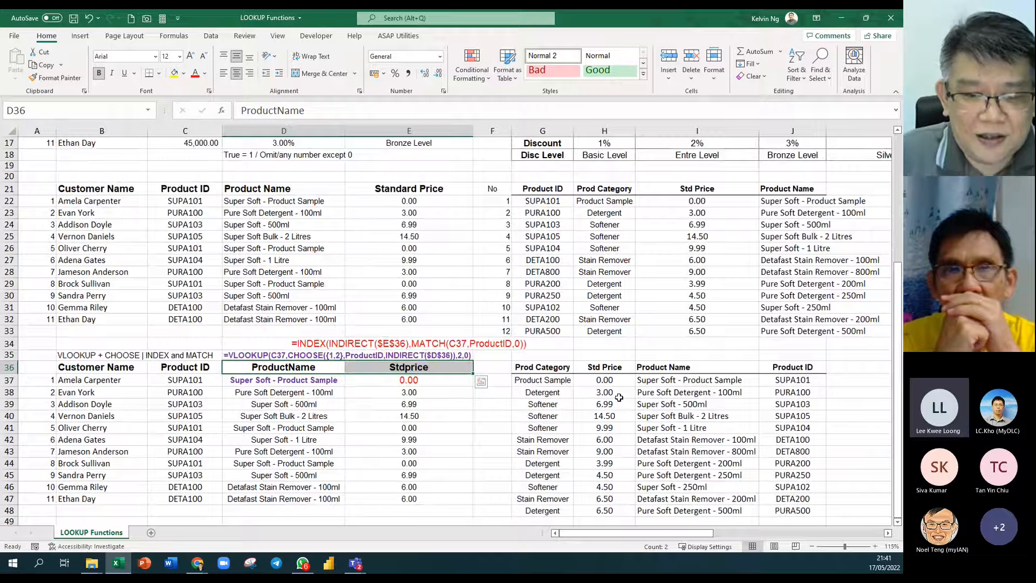
pyautogui.scroll(-2, 619, 397)
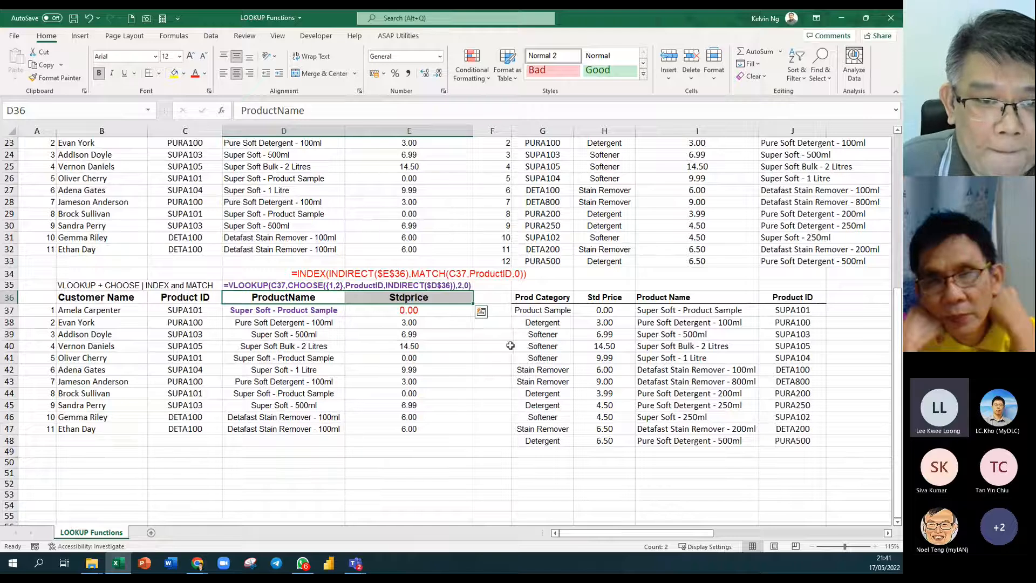
pyautogui.scroll(3, 556, 362)
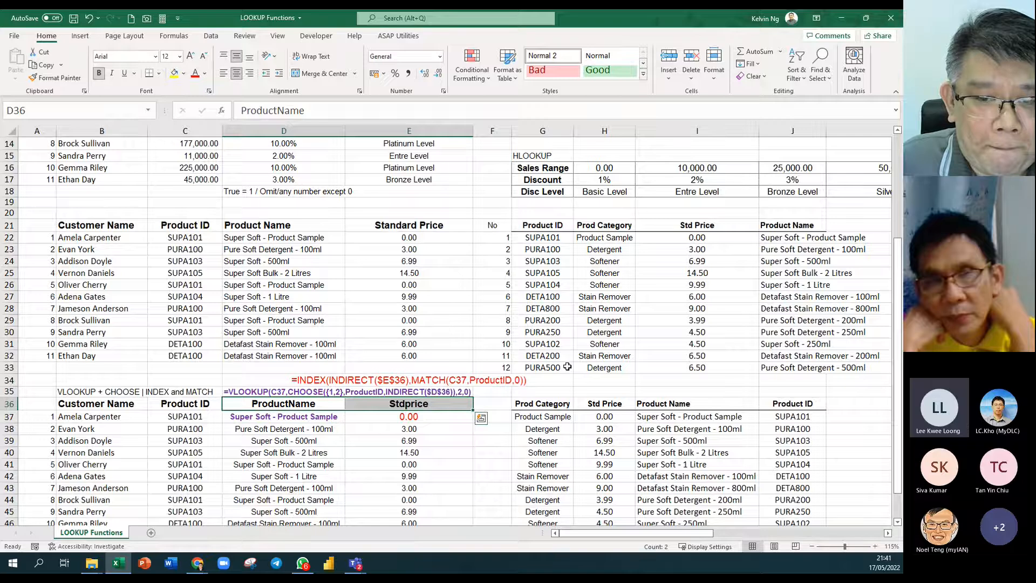
pyautogui.scroll(-2, 567, 367)
pyautogui.moveTo(685, 346); pyautogui.dragTo(686, 476)
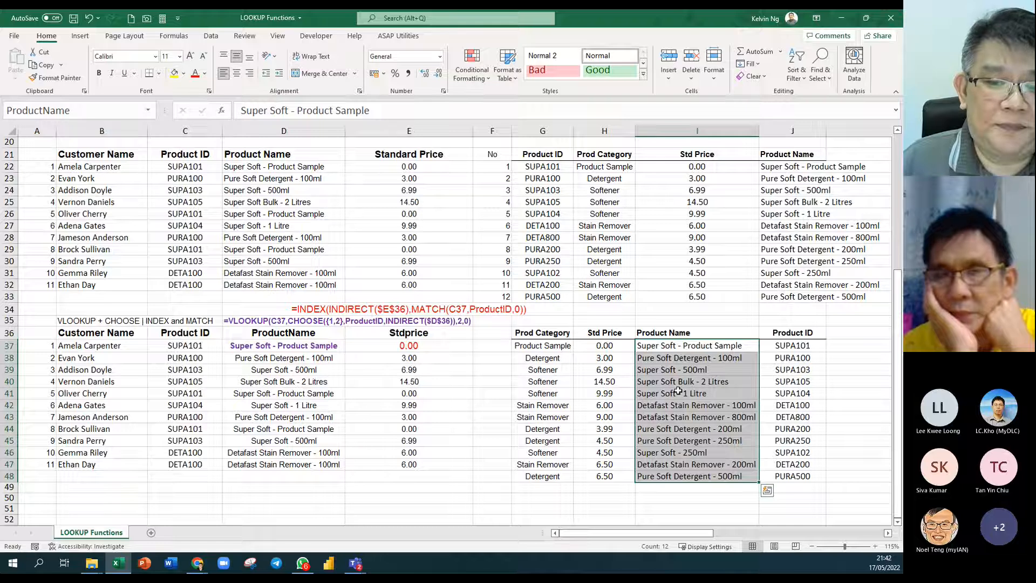
pyautogui.moveTo(562, 337); pyautogui.dragTo(789, 478)
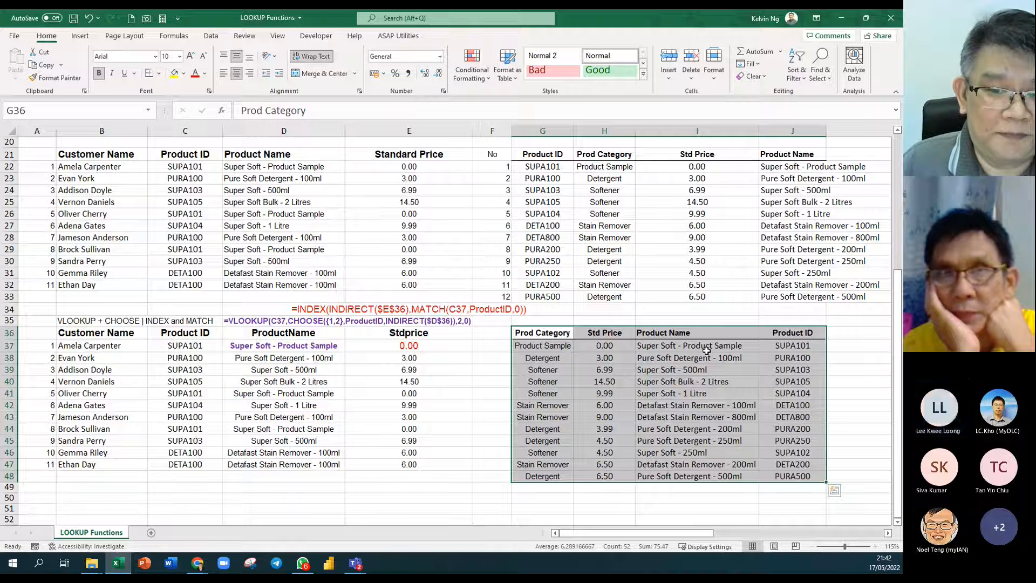
pyautogui.moveTo(707, 351); pyautogui.dragTo(699, 473)
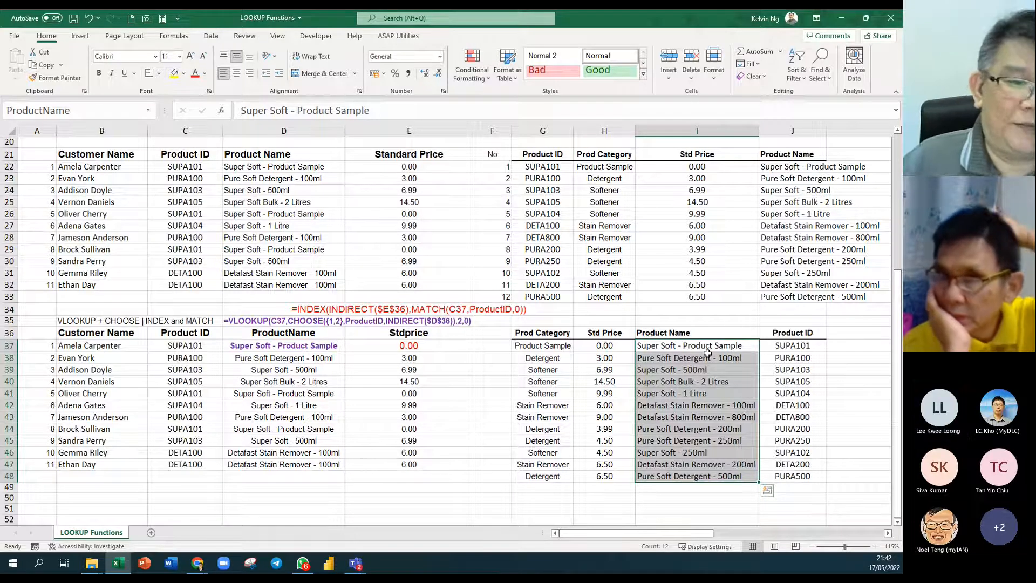
pyautogui.click(583, 358)
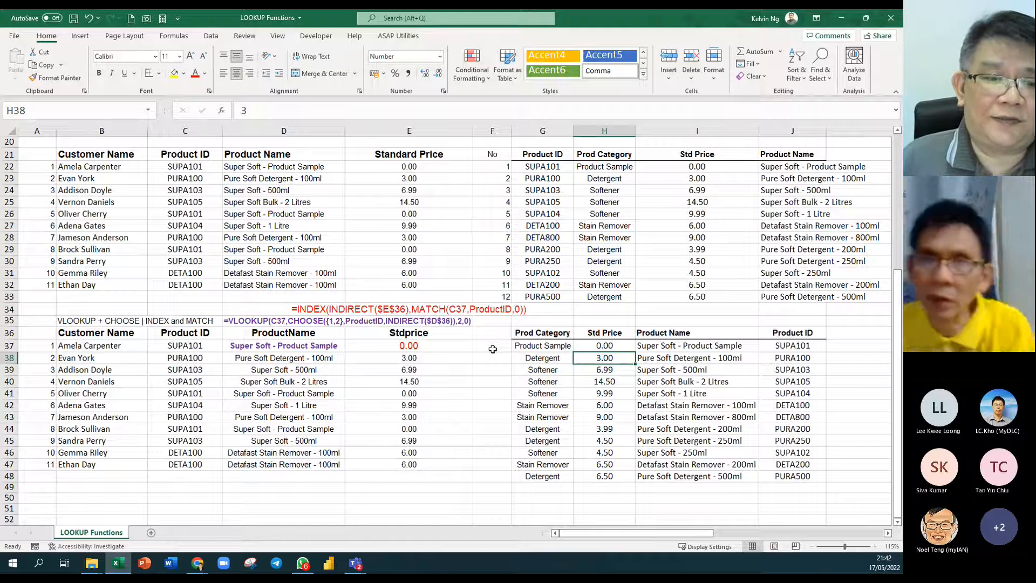
# Change header D36 from ProductName to Category so D37–D47 show categories.
pyautogui.click(39, 334)
pyautogui.scroll(3, 38, 334)
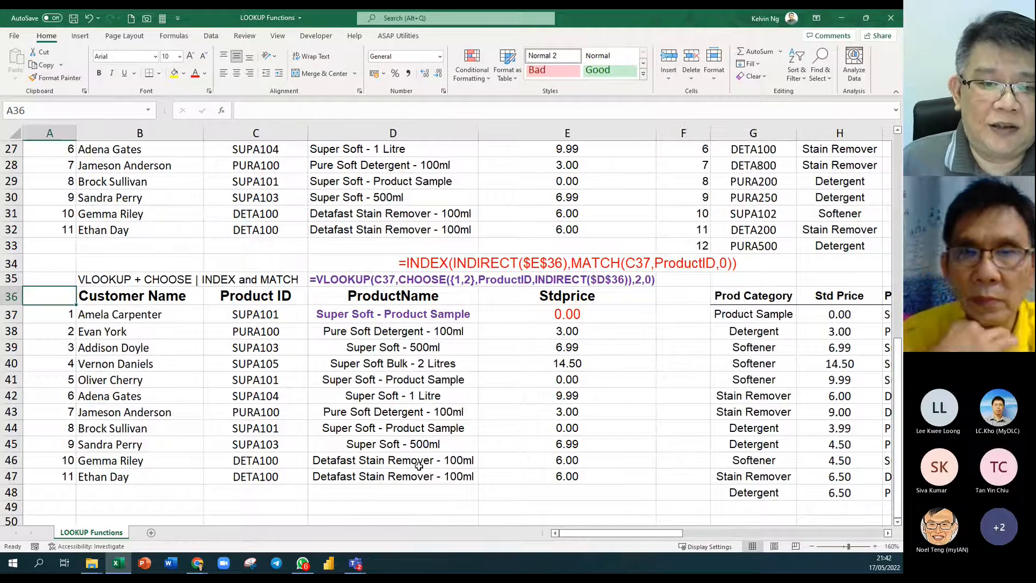
pyautogui.click(410, 302)
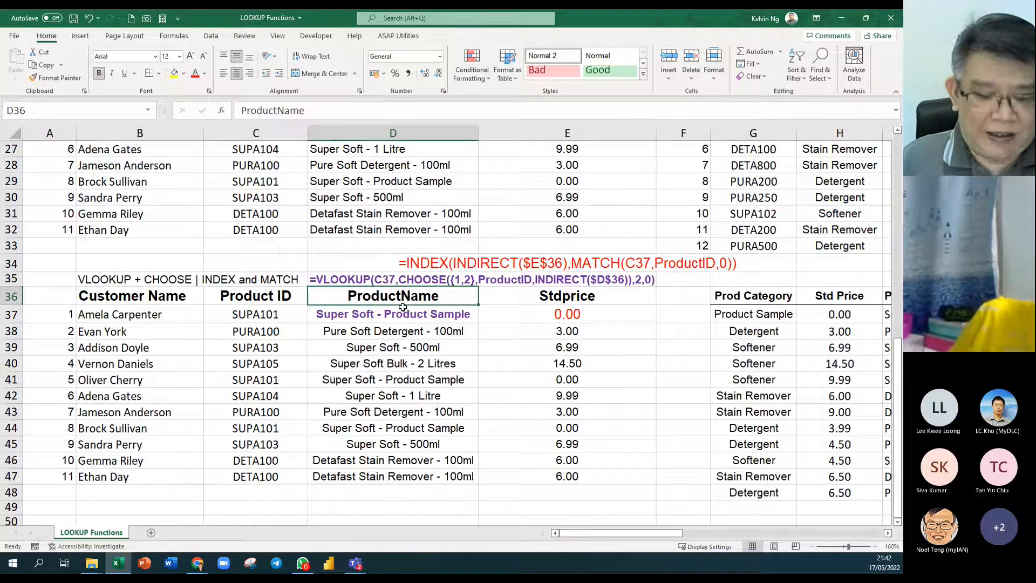
pyautogui.write('Category')
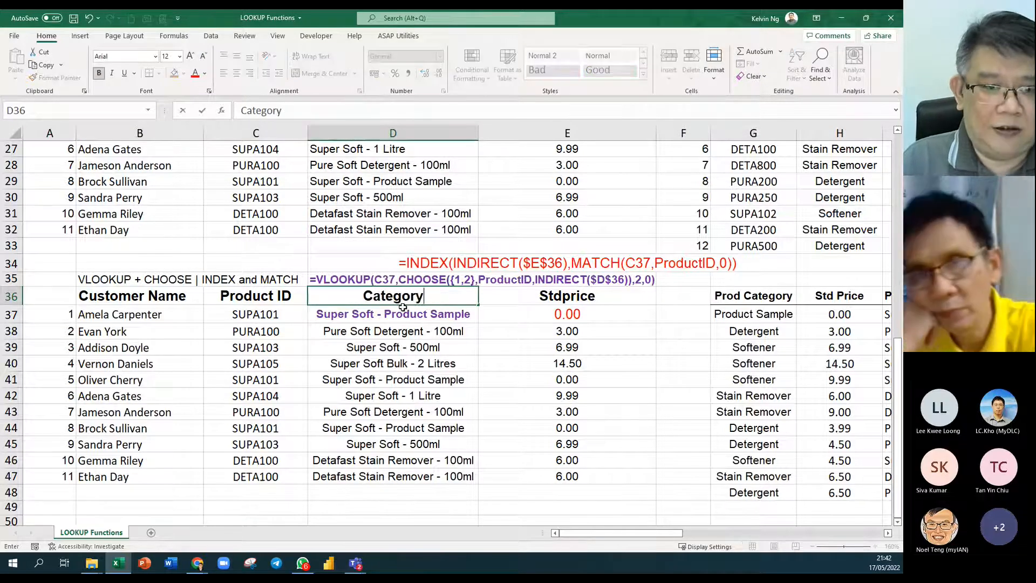
pyautogui.press('Return')
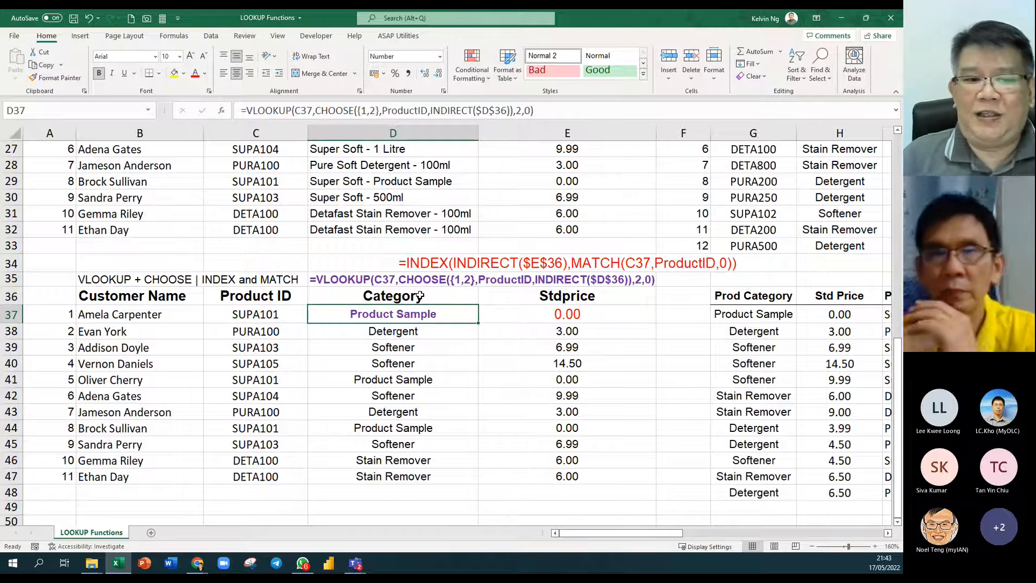
pyautogui.scroll(-3, 544, 326)
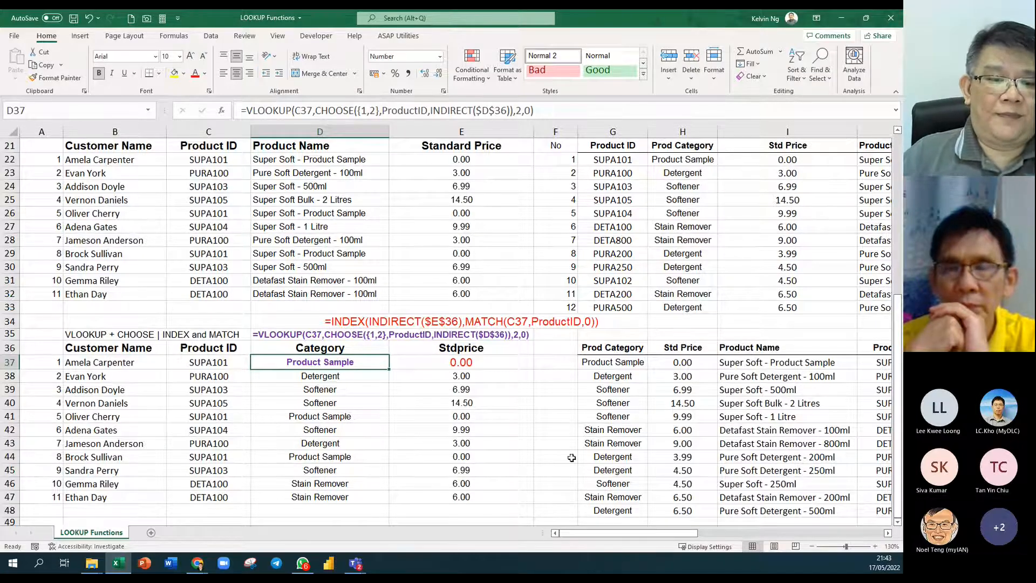
# Review D40's lookup formula, the vTable range G6:I13 and the lookup table's columns.
pyautogui.click(381, 404)
pyautogui.keyDown('ctrl'); pyautogui.scroll(-1, 381, 403); pyautogui.keyUp('ctrl')
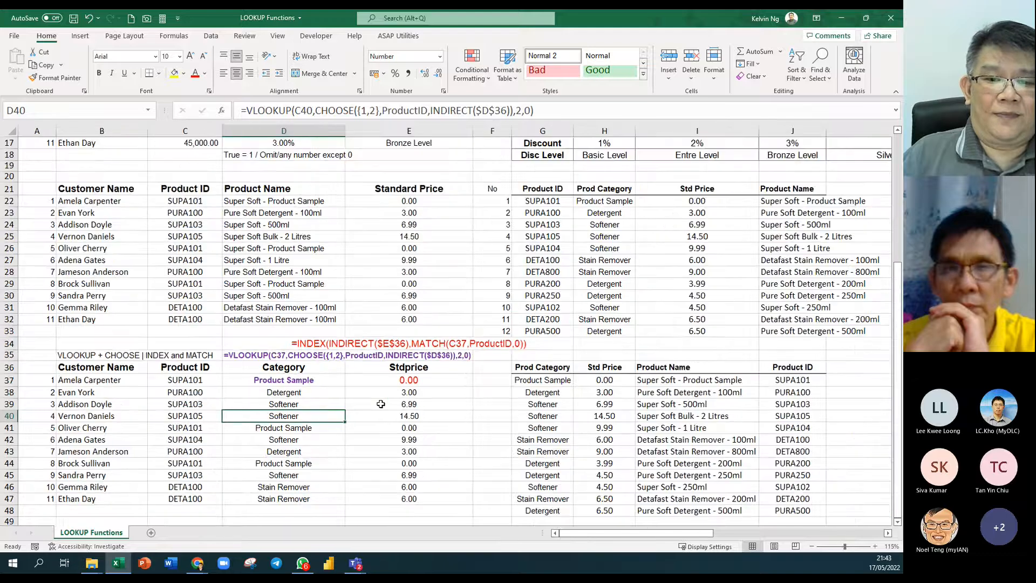
pyautogui.keyDown('ctrl'); pyautogui.scroll(-1, 381, 404); pyautogui.keyUp('ctrl')
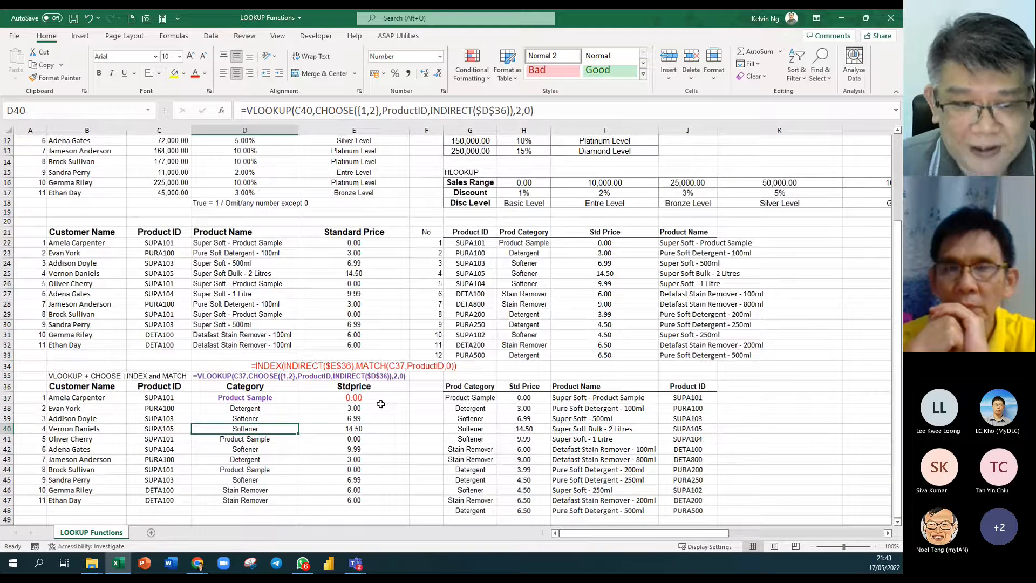
pyautogui.scroll(3, 381, 403)
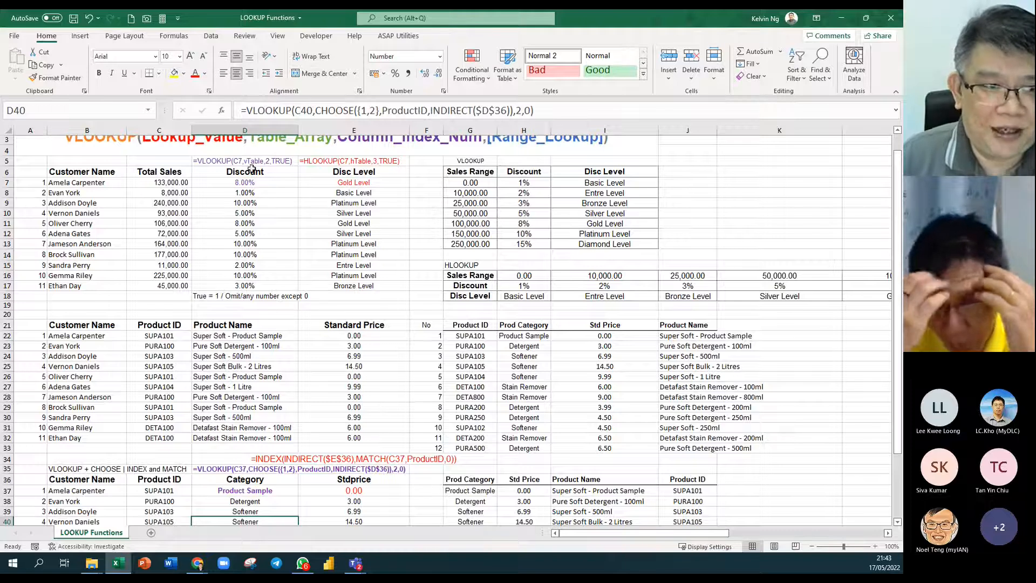
pyautogui.scroll(1, 271, 220)
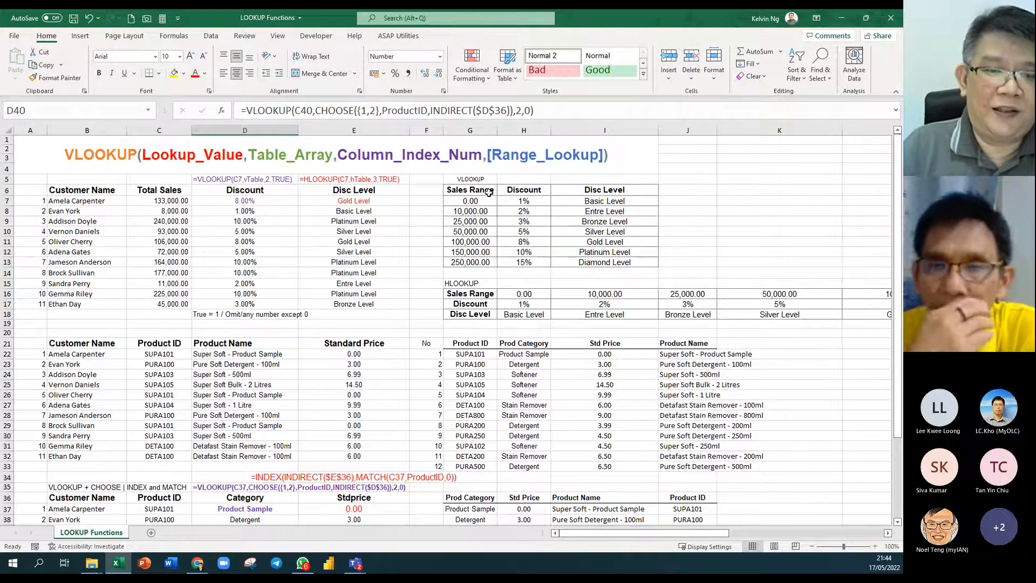
pyautogui.moveTo(489, 192); pyautogui.dragTo(621, 263)
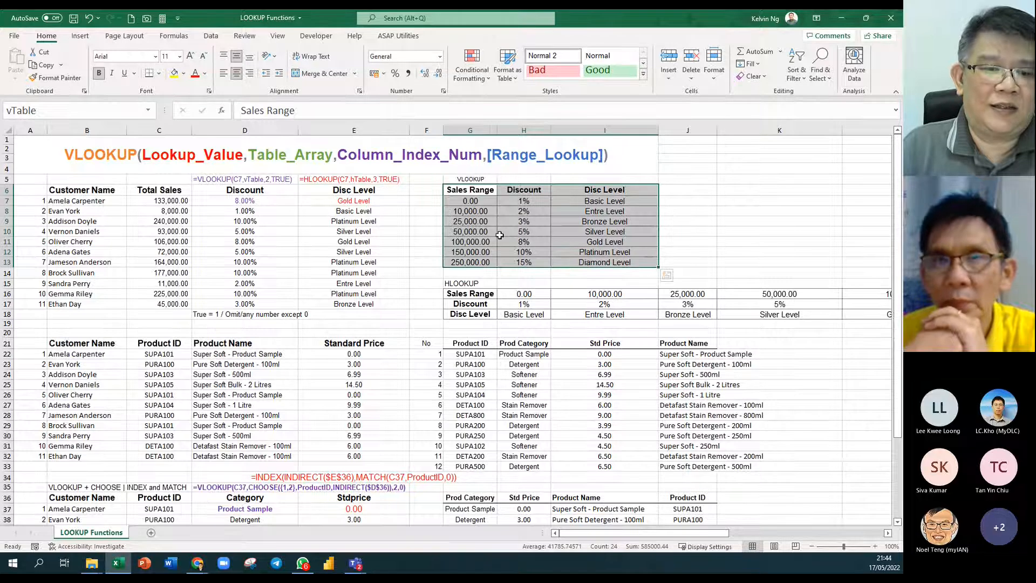
pyautogui.scroll(-7, 500, 236)
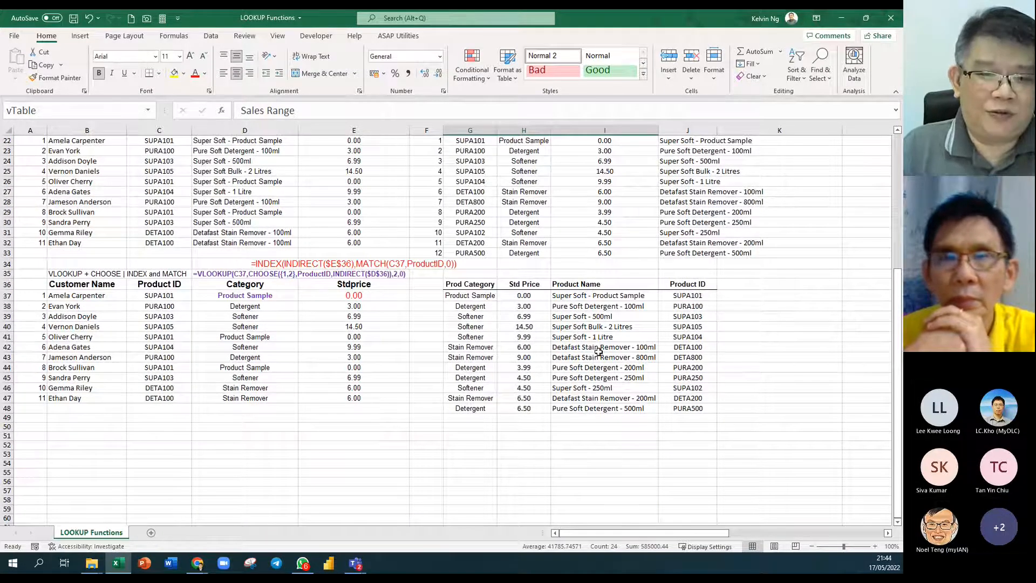
pyautogui.moveTo(688, 284); pyautogui.dragTo(691, 398)
pyautogui.moveTo(470, 284); pyautogui.dragTo(566, 388)
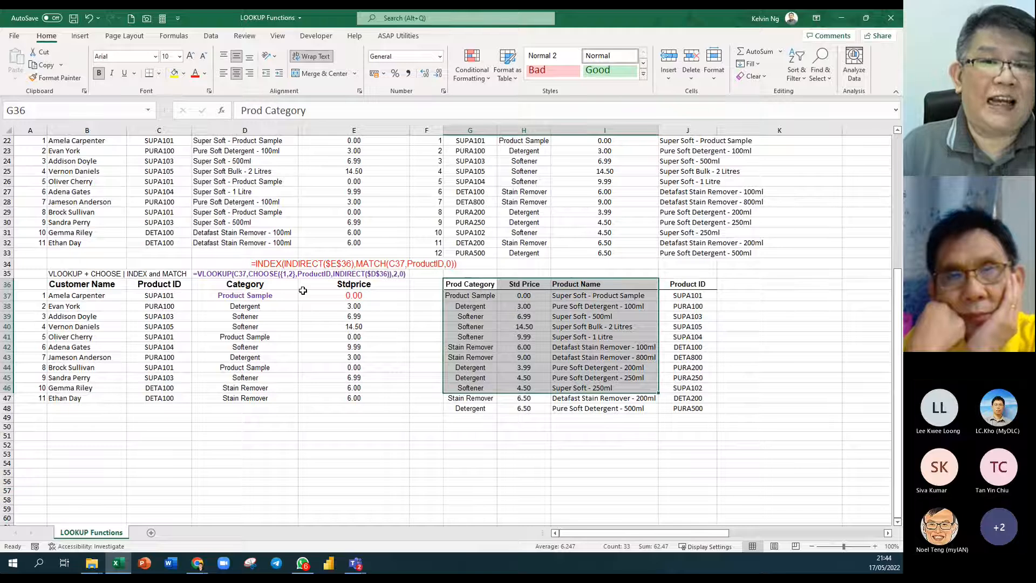
pyautogui.click(553, 350)
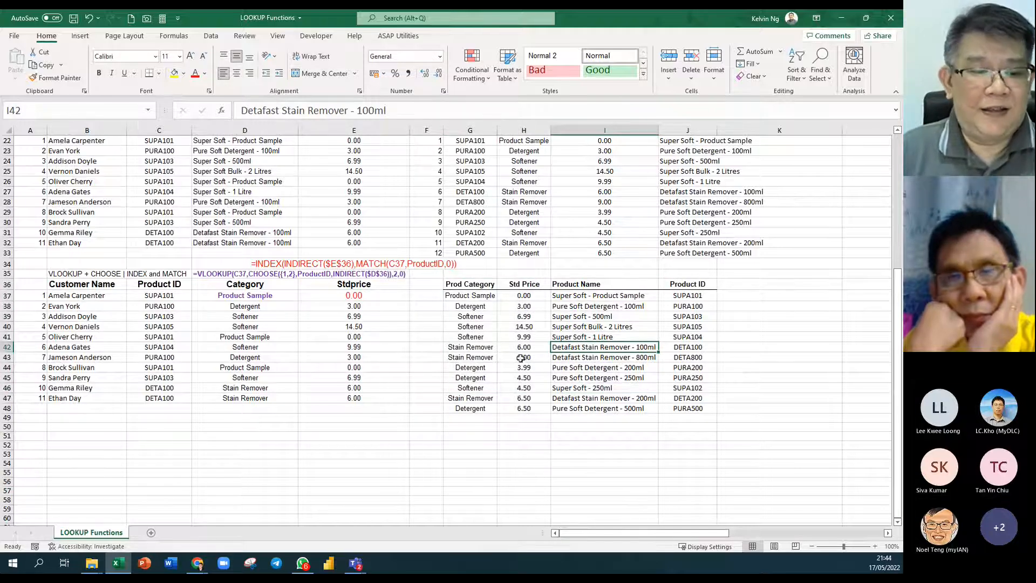
pyautogui.click(123, 565)
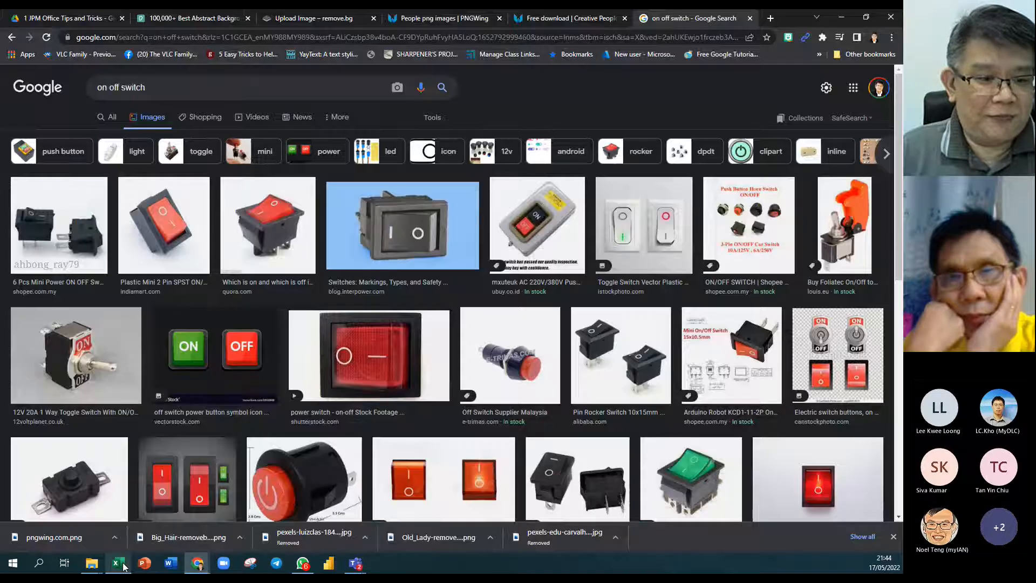
# Open the Search data example workbook from the class folder window on the taskbar.
pyautogui.moveTo(92, 562)
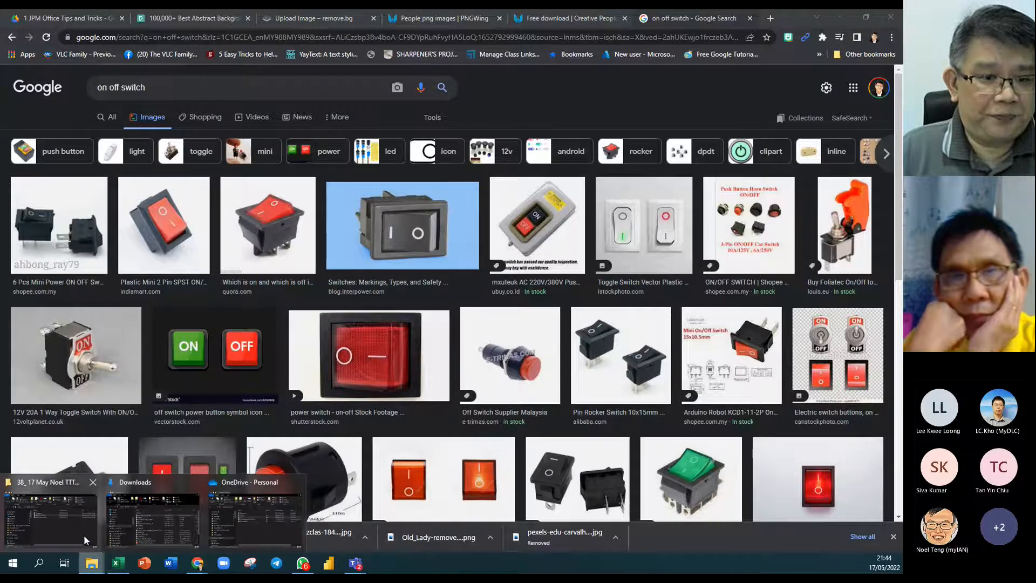
pyautogui.click(51, 518)
pyautogui.doubleClick(433, 204)
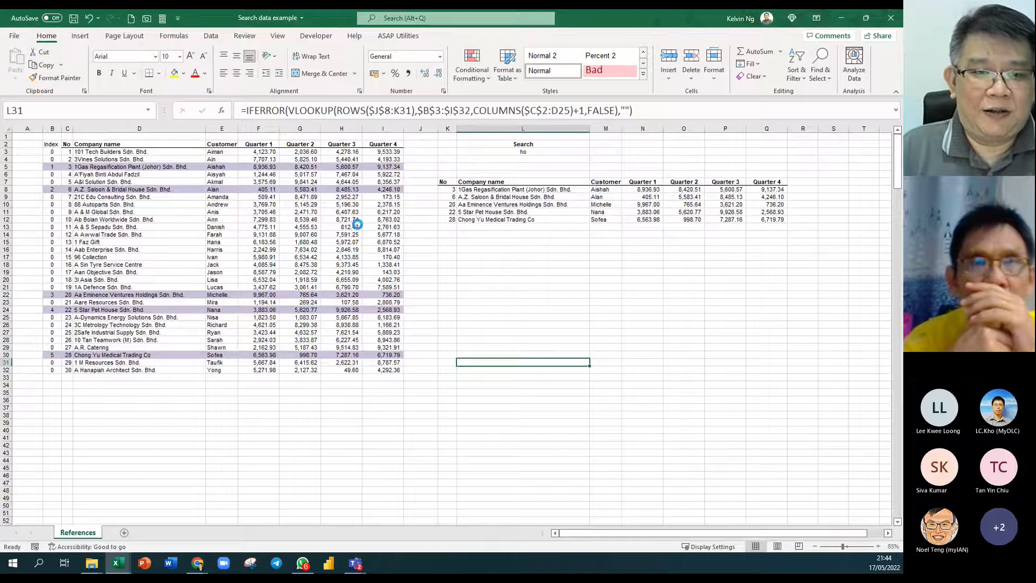
pyautogui.keyDown('ctrl'); pyautogui.scroll(1, 358, 225); pyautogui.keyUp('ctrl')
pyautogui.scroll(2, 492, 347)
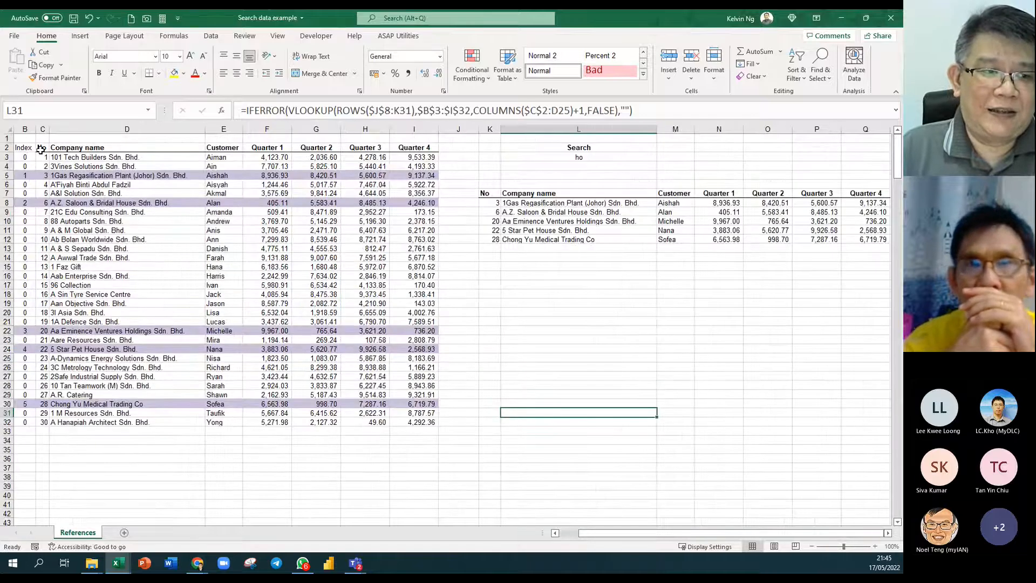
pyautogui.moveTo(26, 148); pyautogui.dragTo(434, 432)
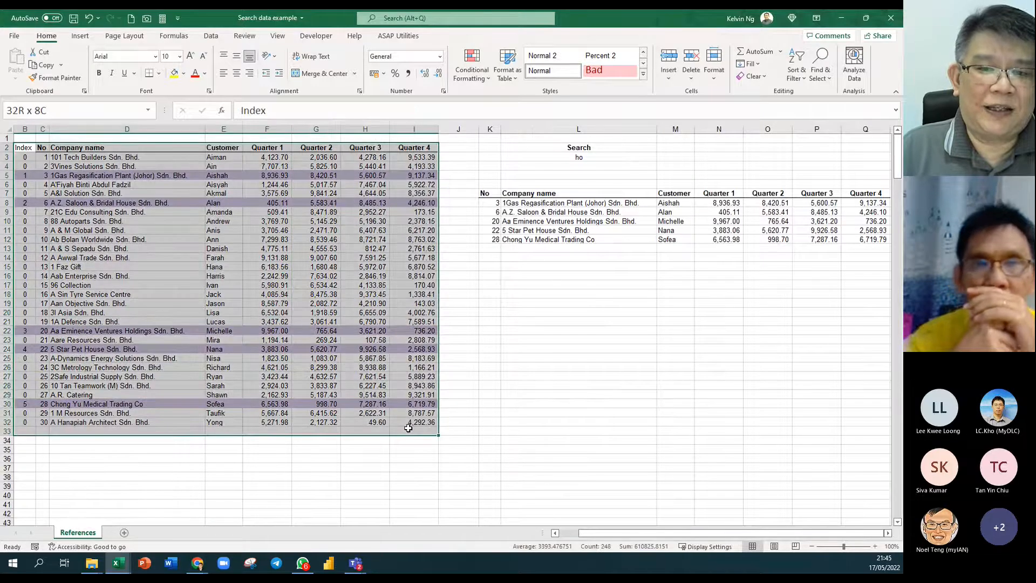
pyautogui.click(618, 157)
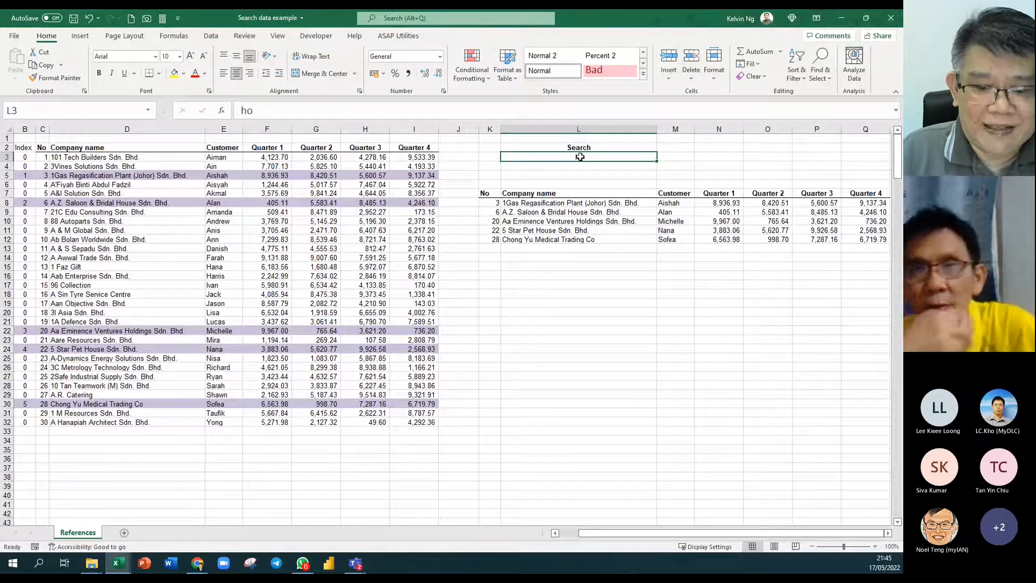
# Enter 'so' as the search term and inspect the IFERROR(VLOOKUP(...)) formula in L8.
pyautogui.write('s')
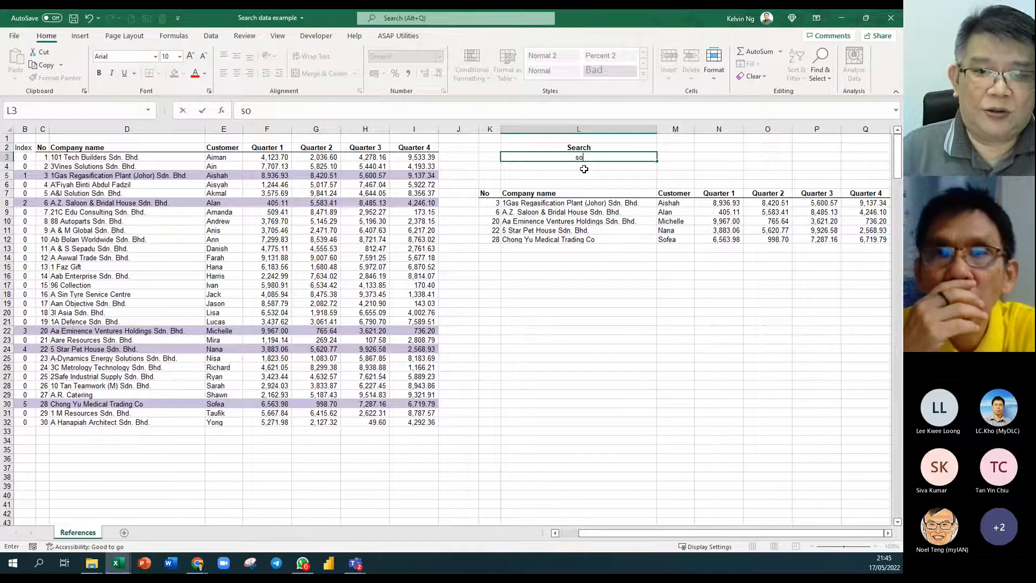
pyautogui.press('Return')
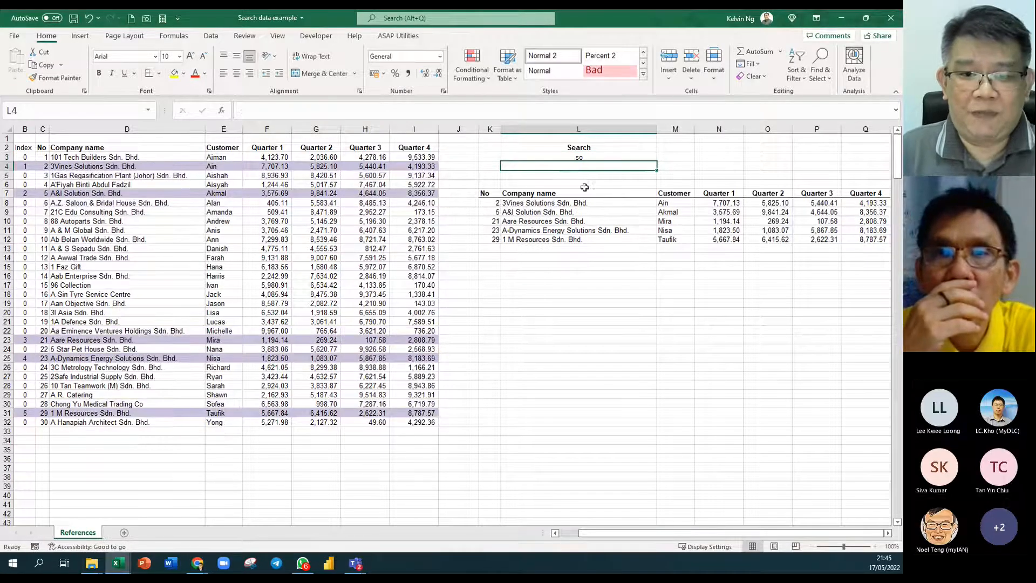
pyautogui.click(548, 203)
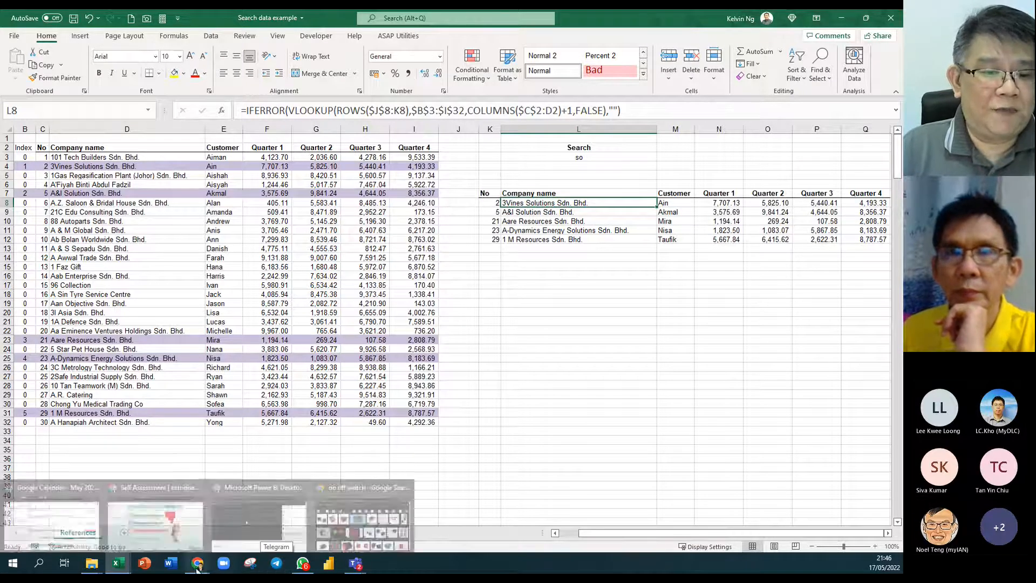
pyautogui.moveTo(197, 563)
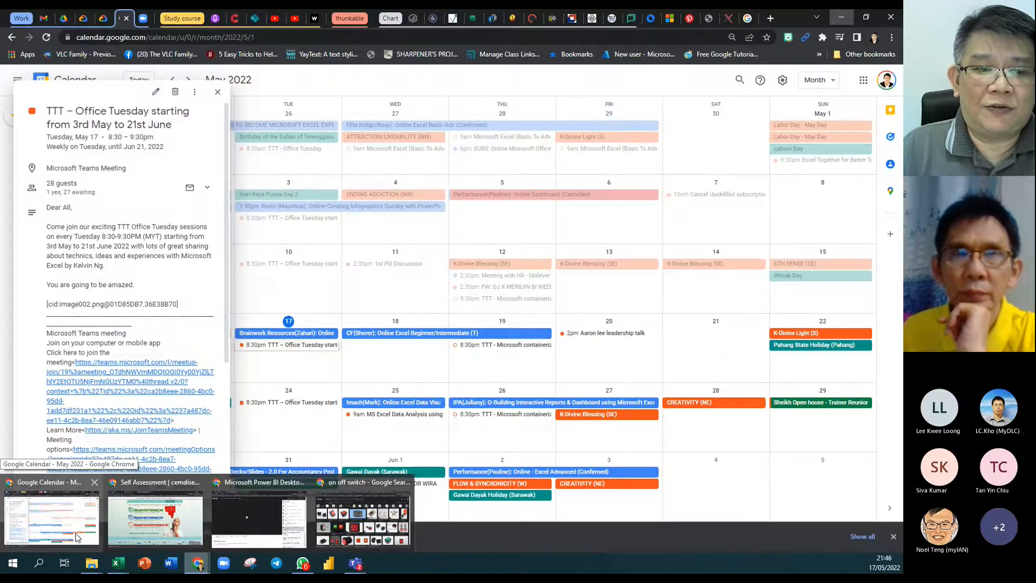
pyautogui.moveTo(204, 537)
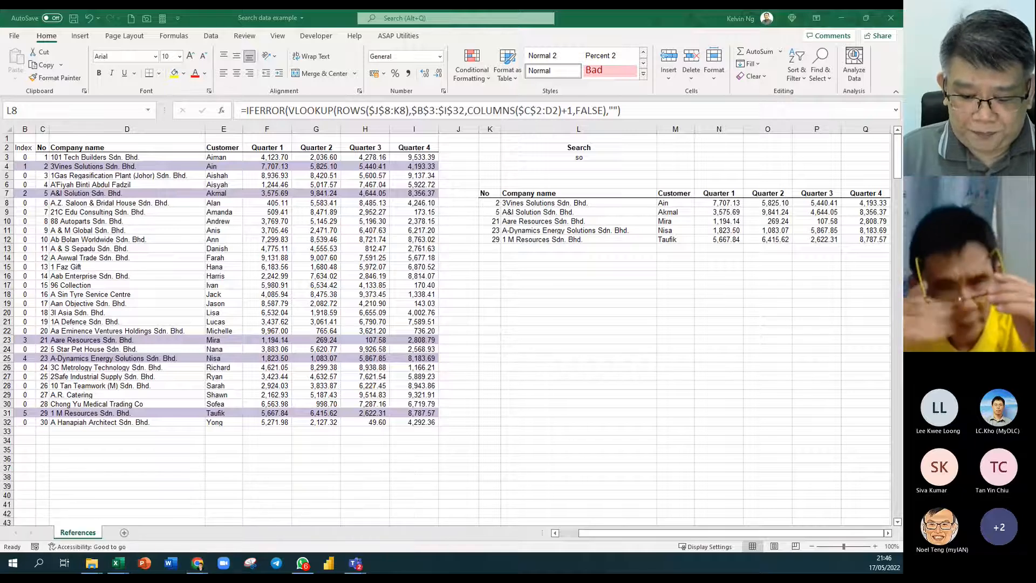
# Open the TTT folder under OneDrive - Personal and browse its workbooks.
pyautogui.hotkey('alt', 'Tab')
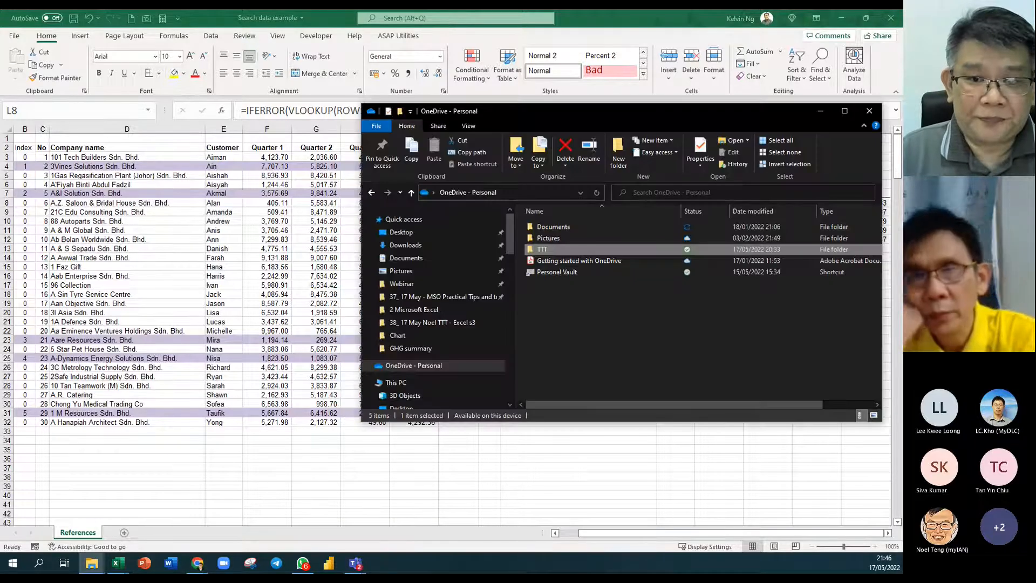
pyautogui.moveTo(636, 115); pyautogui.dragTo(500, 125)
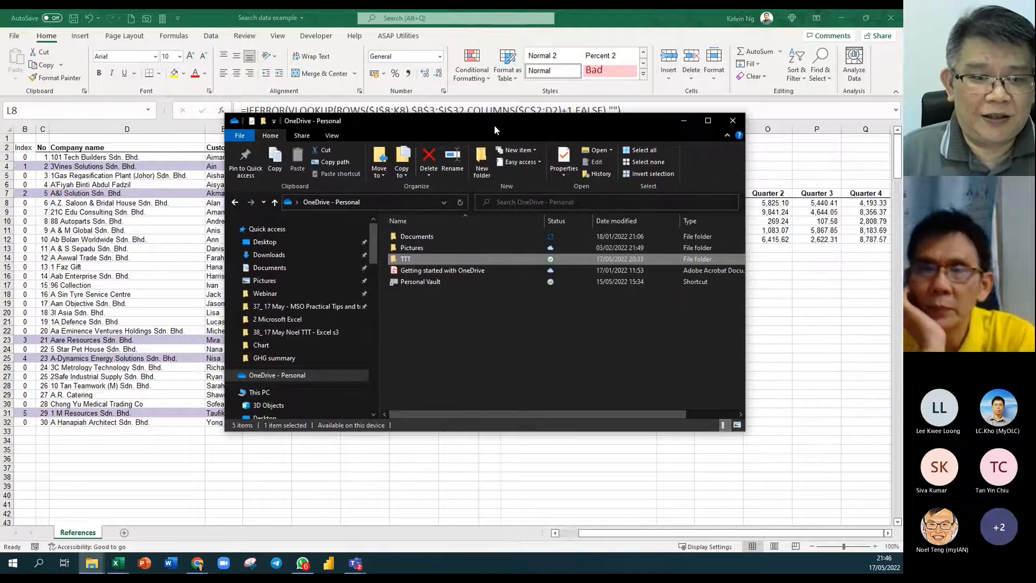
pyautogui.doubleClick(405, 260)
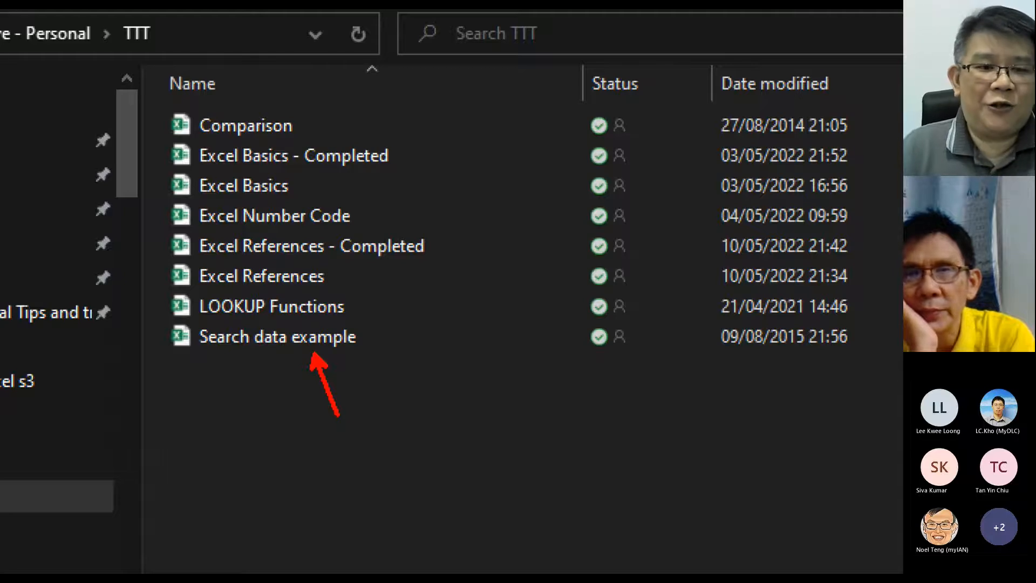
pyautogui.moveTo(304, 124); pyautogui.dragTo(367, 114)
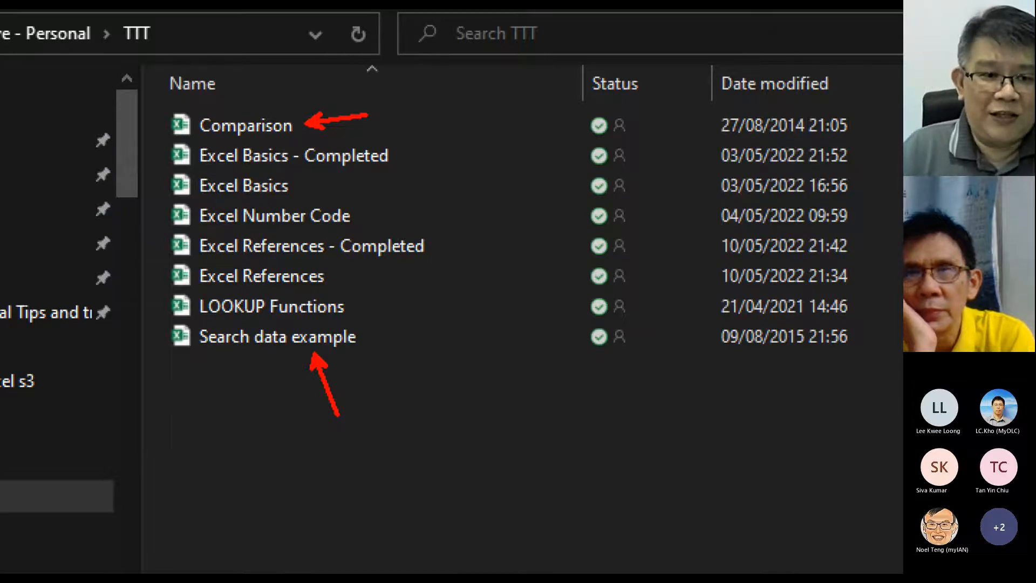
pyautogui.moveTo(153, 93); pyautogui.dragTo(317, 147)
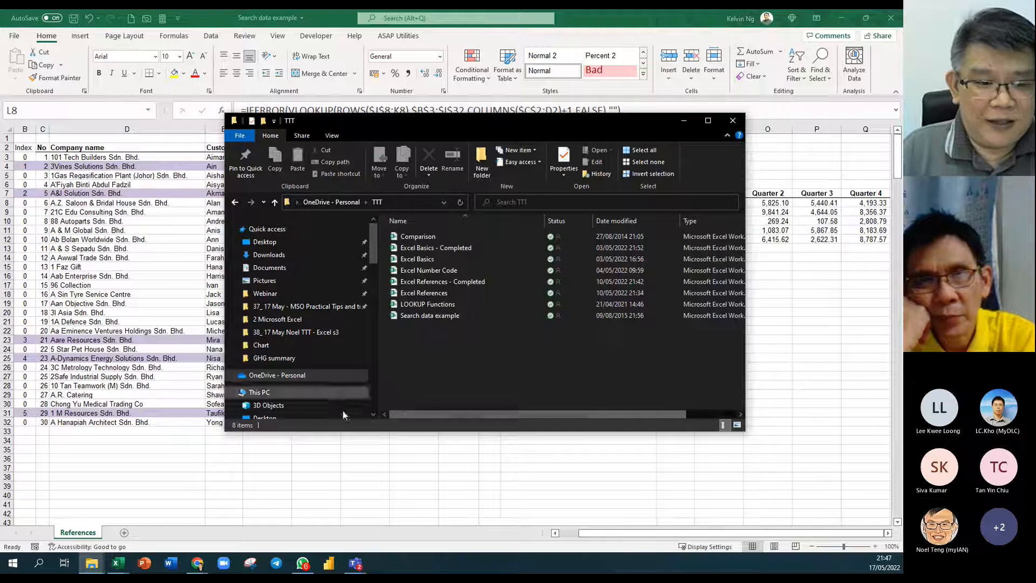
# Open the Comparison workbook from the class folder window.
pyautogui.click(92, 563)
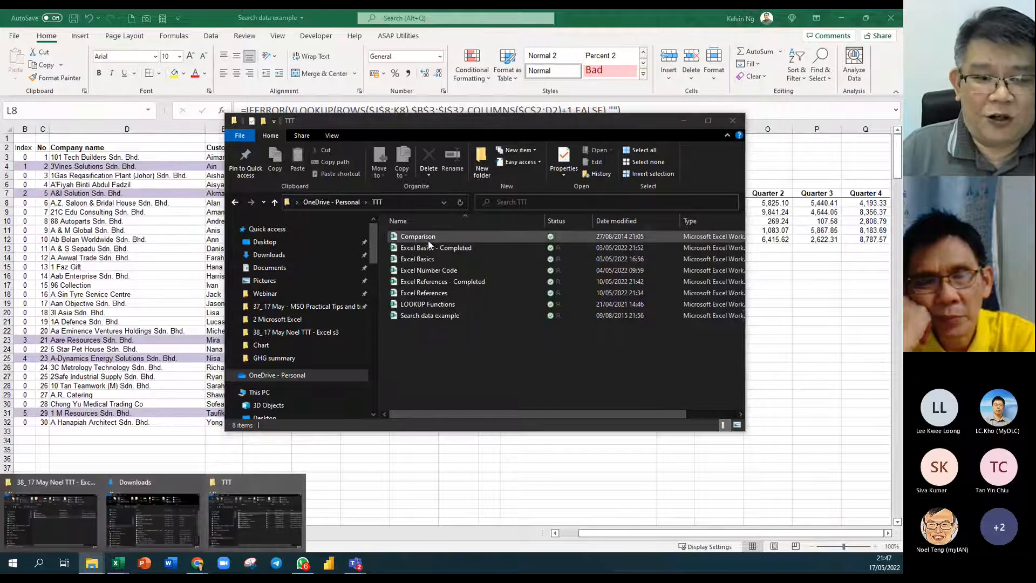
pyautogui.click(80, 520)
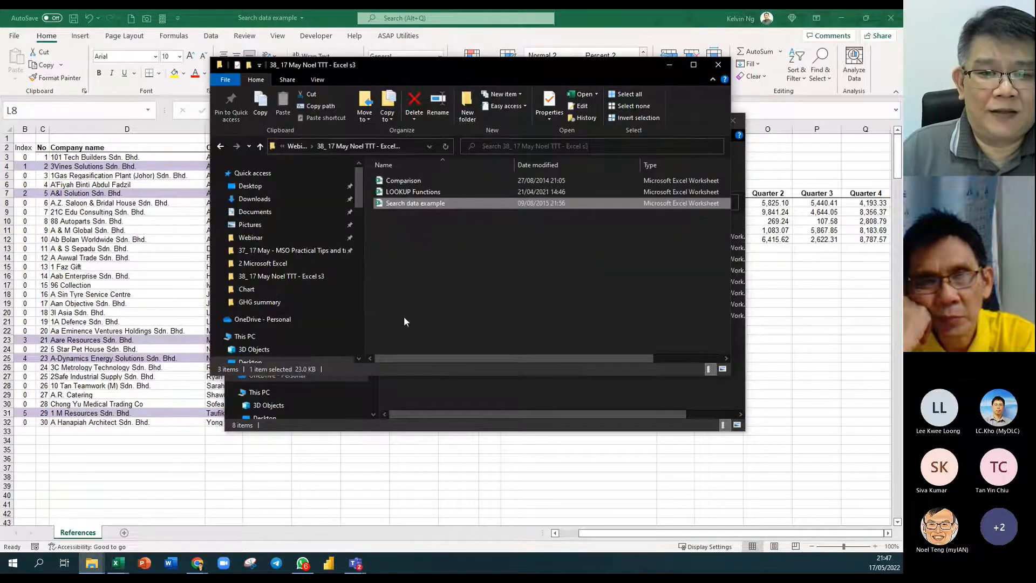
pyautogui.click(412, 184)
pyautogui.hotkey('alt', 'Tab')
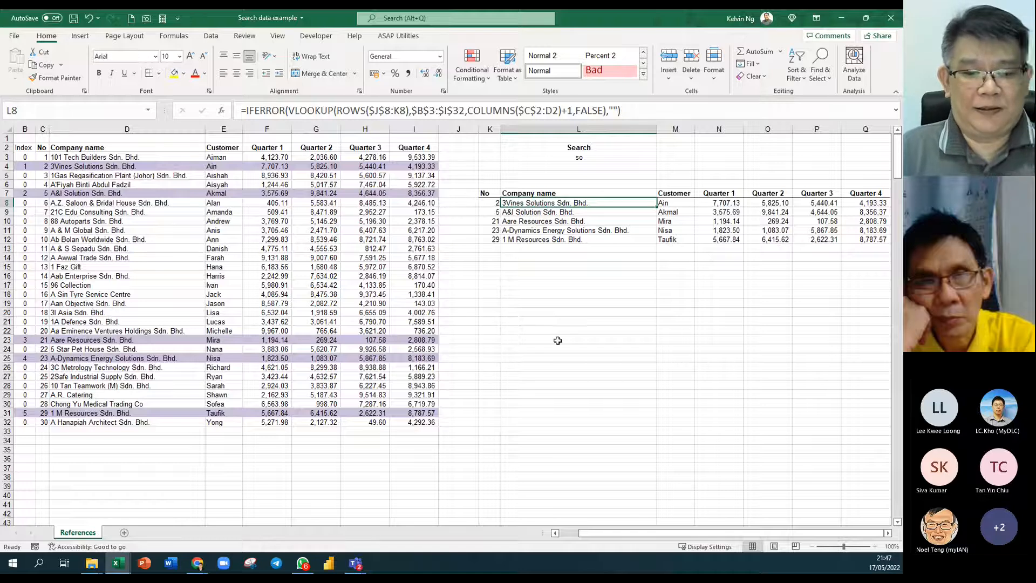
# Alternately highlight A1:F19, J1:O19 and the name columns to compare both employee tables.
pyautogui.click(92, 563)
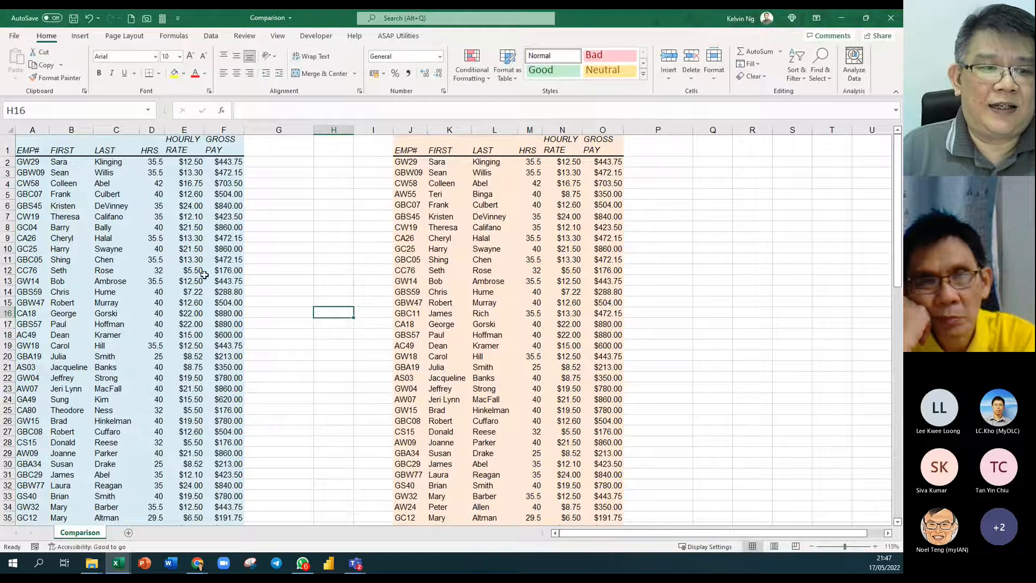
pyautogui.click(29, 146)
pyautogui.scroll(3, 36, 194)
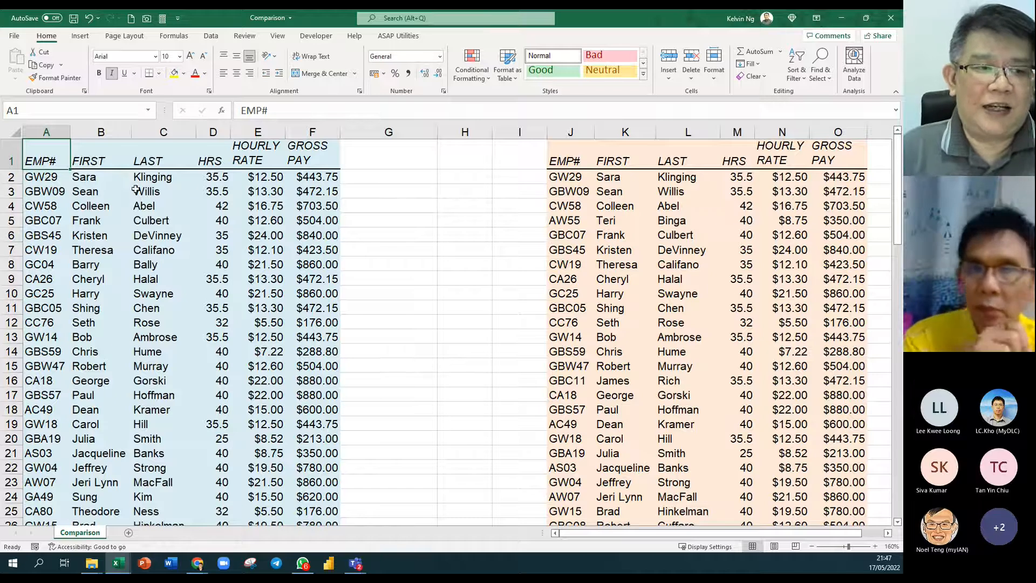
pyautogui.moveTo(55, 160); pyautogui.dragTo(302, 429)
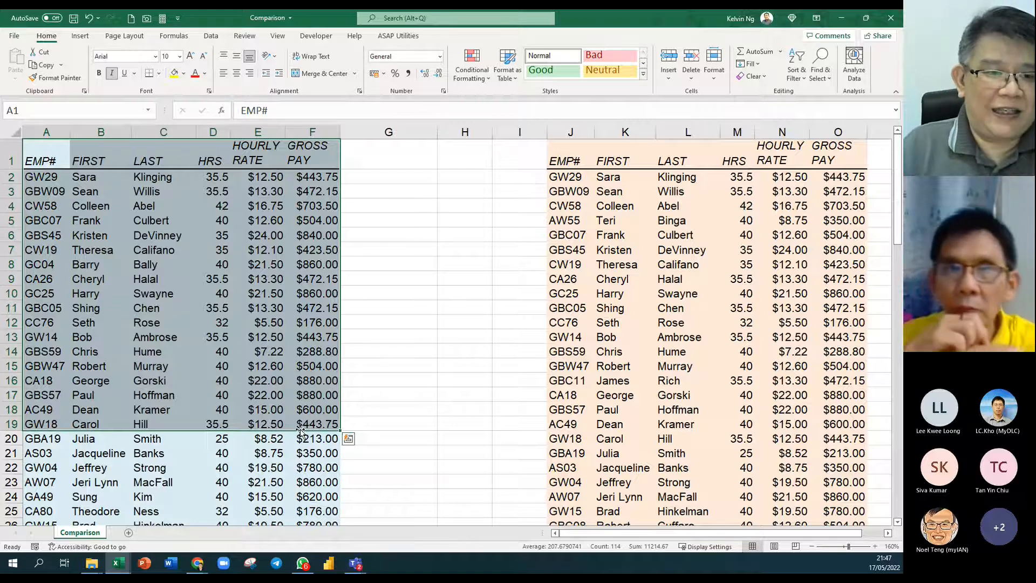
pyautogui.moveTo(578, 149); pyautogui.dragTo(834, 458)
pyautogui.moveTo(56, 159); pyautogui.dragTo(304, 467)
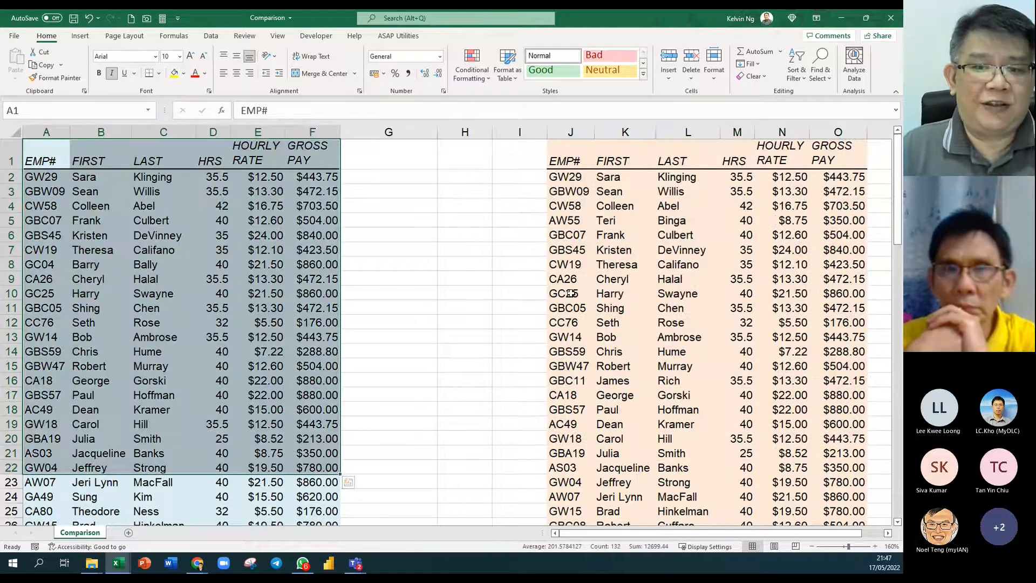
pyautogui.moveTo(572, 152); pyautogui.dragTo(813, 452)
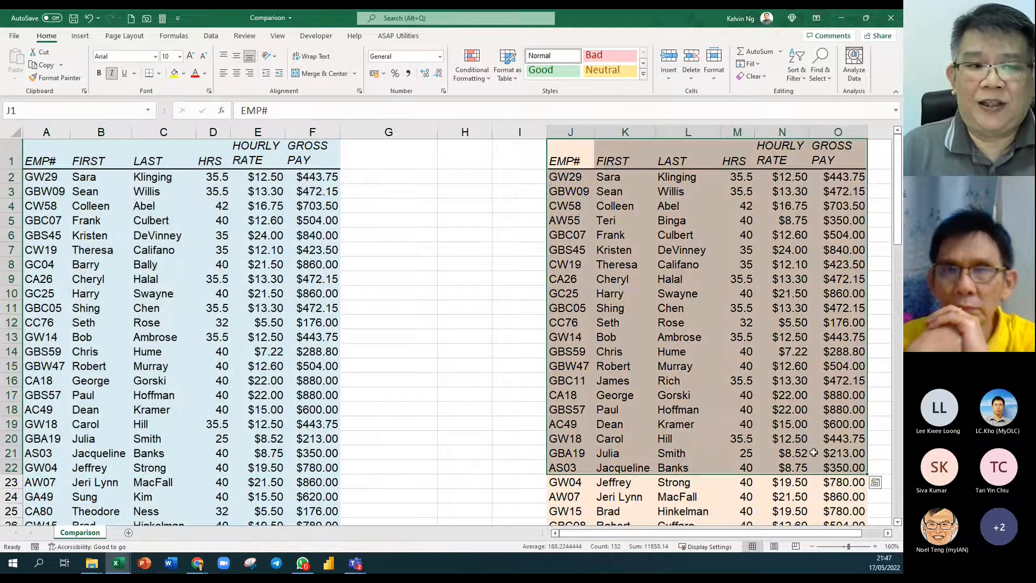
pyautogui.moveTo(96, 158); pyautogui.dragTo(154, 437)
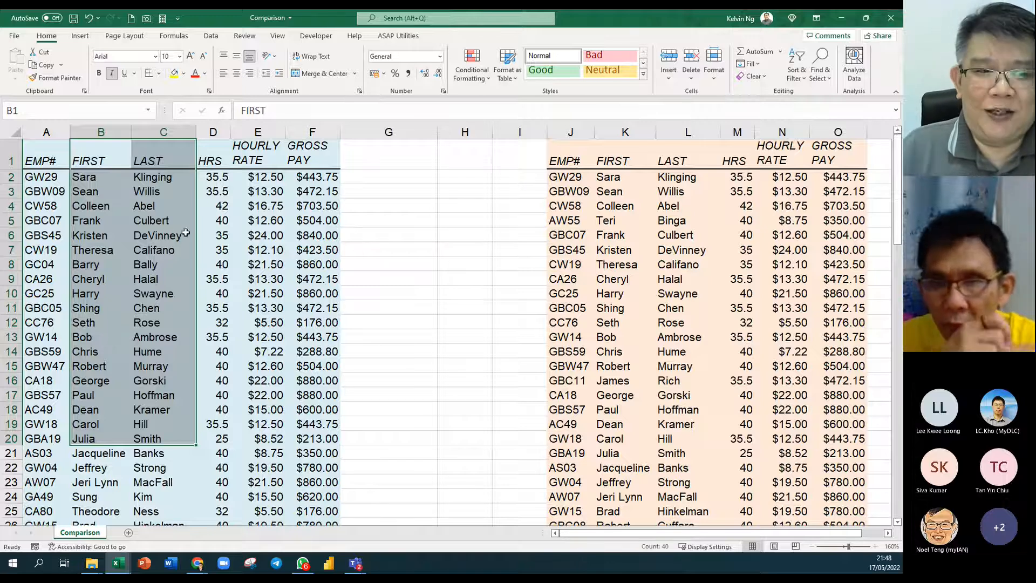
pyautogui.moveTo(57, 162); pyautogui.dragTo(299, 435)
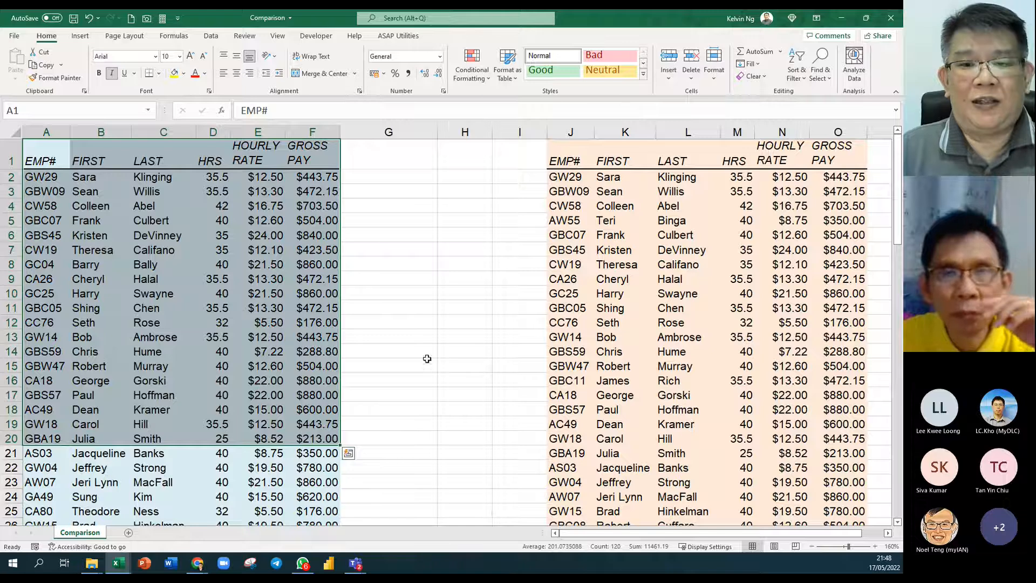
pyautogui.moveTo(568, 157); pyautogui.dragTo(834, 419)
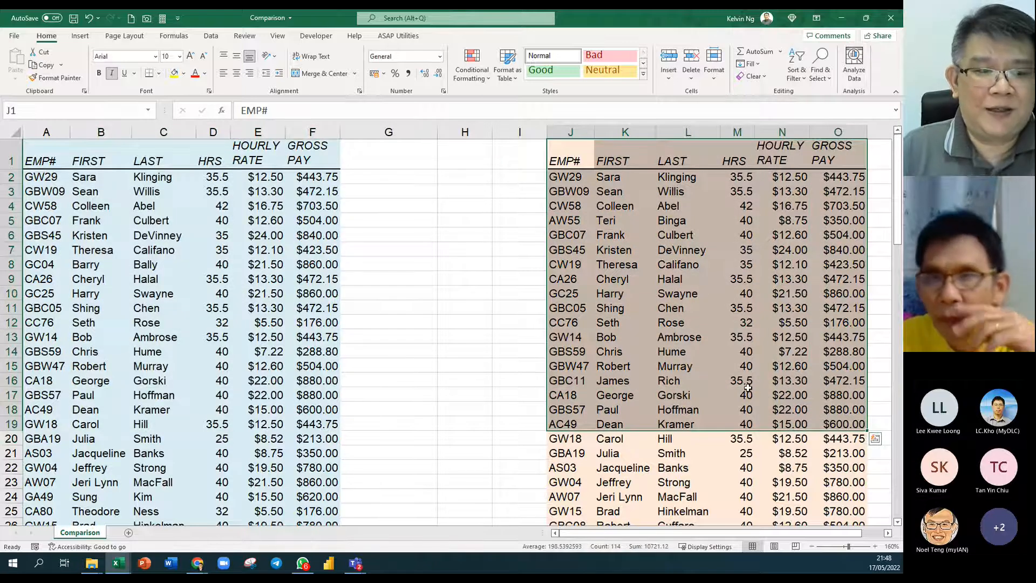
pyautogui.moveTo(87, 162); pyautogui.dragTo(172, 396)
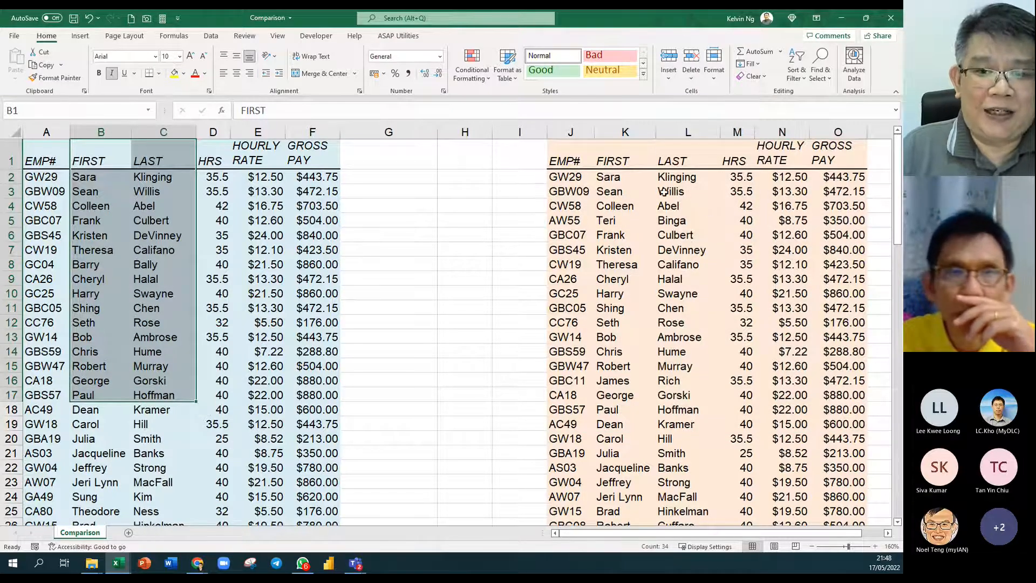
pyautogui.moveTo(589, 160); pyautogui.dragTo(839, 426)
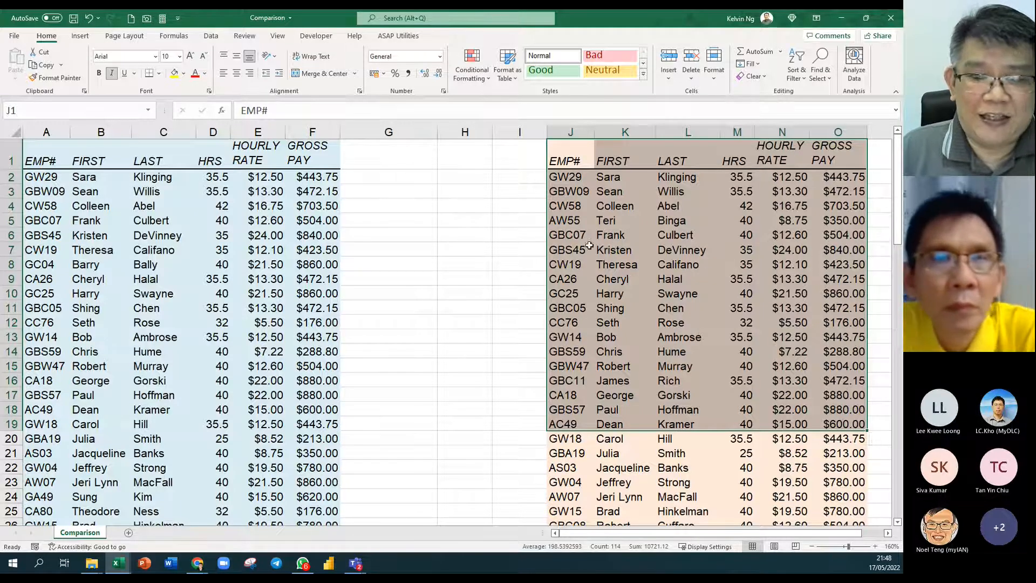
pyautogui.click(791, 293)
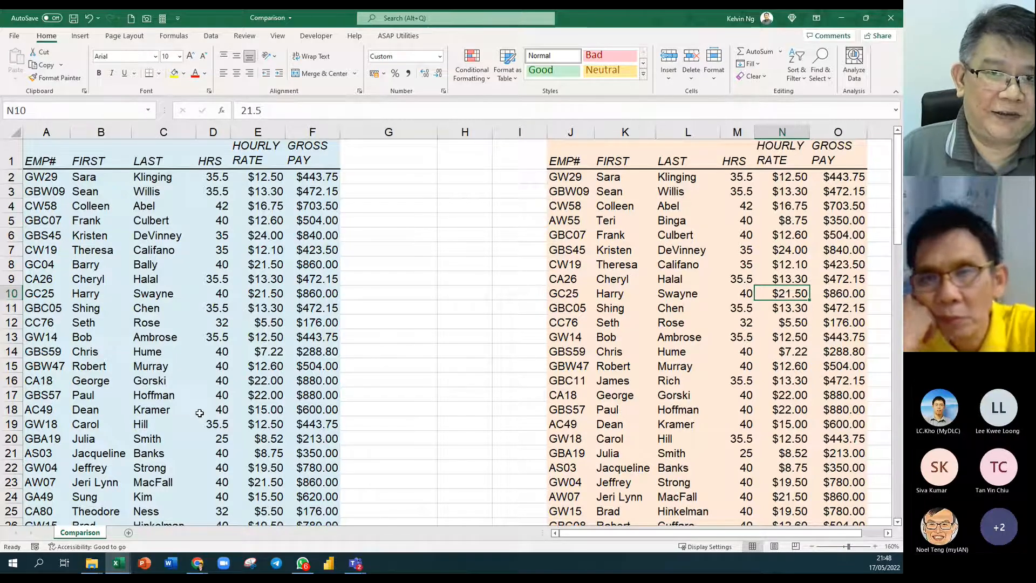
pyautogui.click(387, 182)
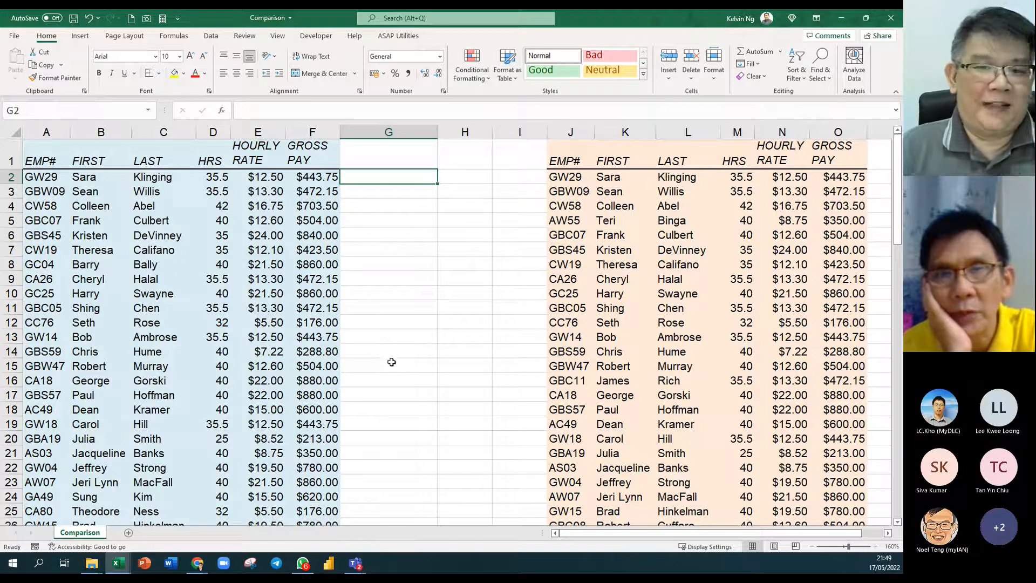
pyautogui.moveTo(49, 167); pyautogui.dragTo(332, 456)
pyautogui.moveTo(579, 162); pyautogui.dragTo(824, 465)
pyautogui.moveTo(111, 161); pyautogui.dragTo(159, 435)
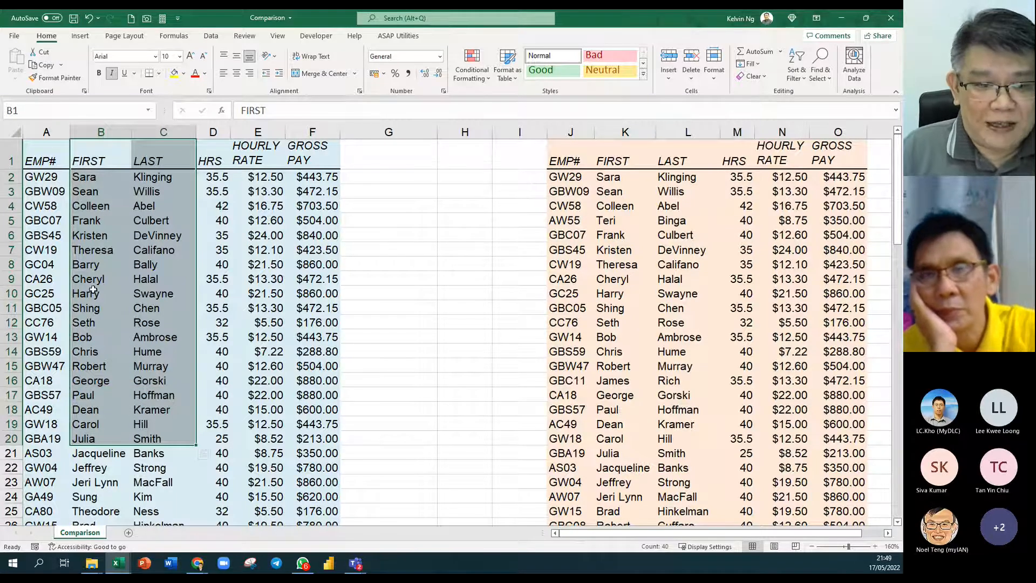
pyautogui.moveTo(571, 161); pyautogui.dragTo(829, 465)
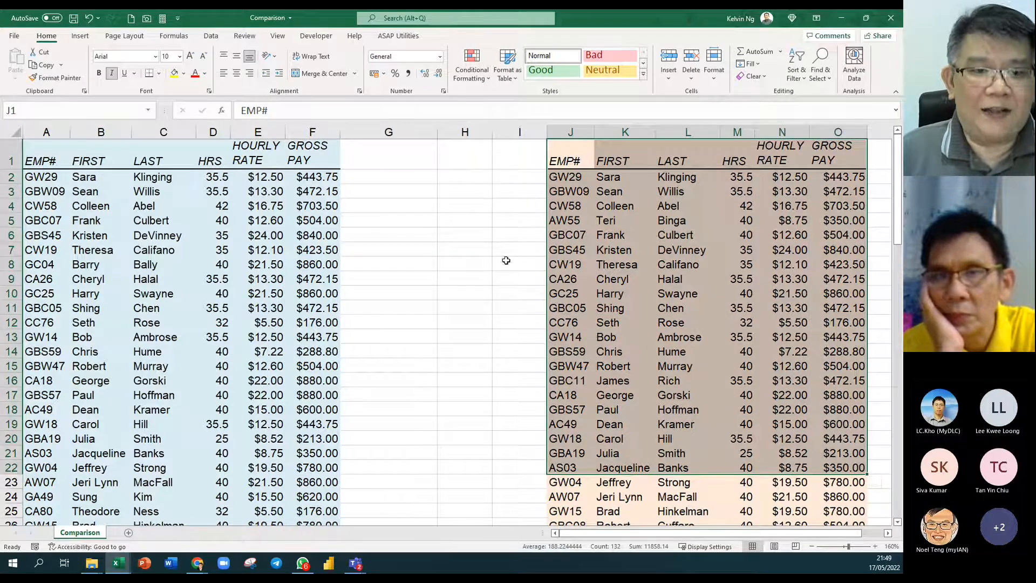
pyautogui.moveTo(376, 170); pyautogui.dragTo(377, 496)
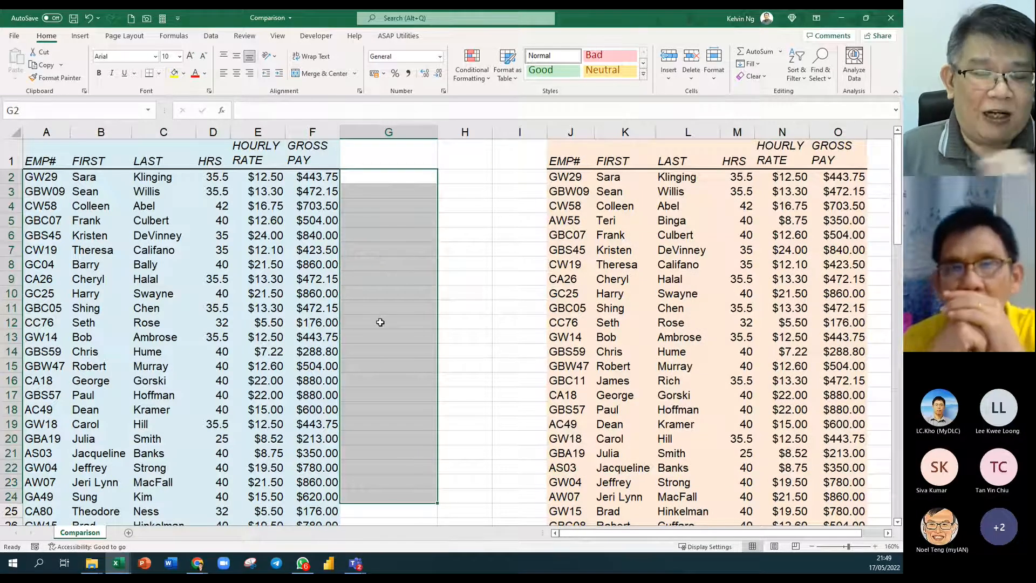
pyautogui.click(375, 247)
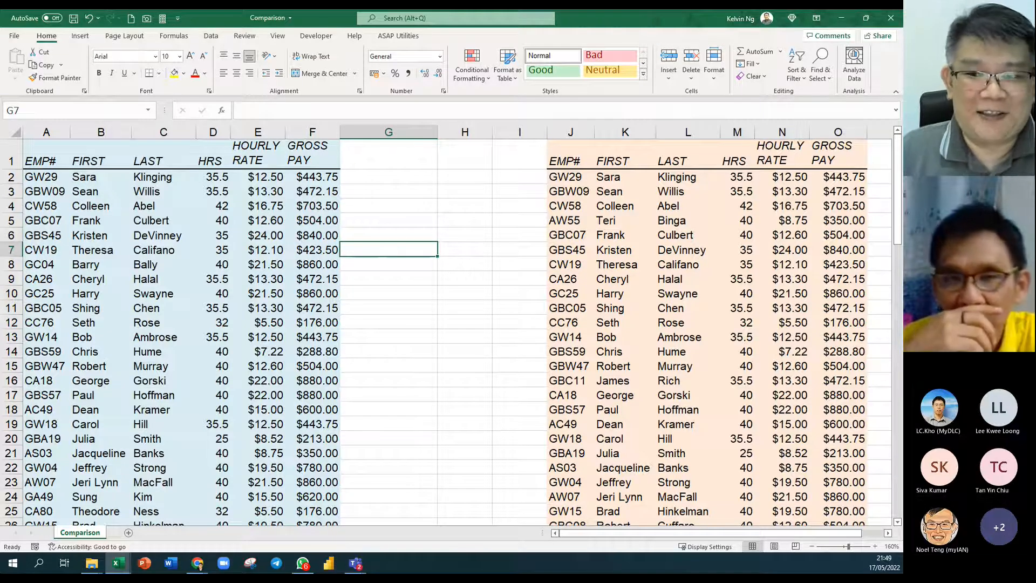
pyautogui.hotkey('alt', 'Tab')
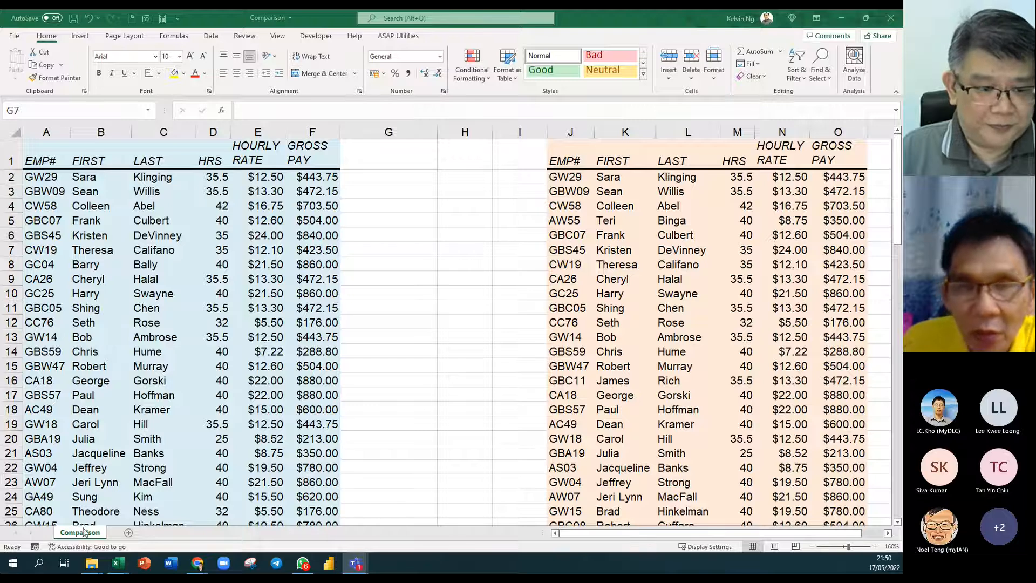
# Copy a shareable link to the TTT folder from OneDrive - Personal.
pyautogui.moveTo(91, 570)
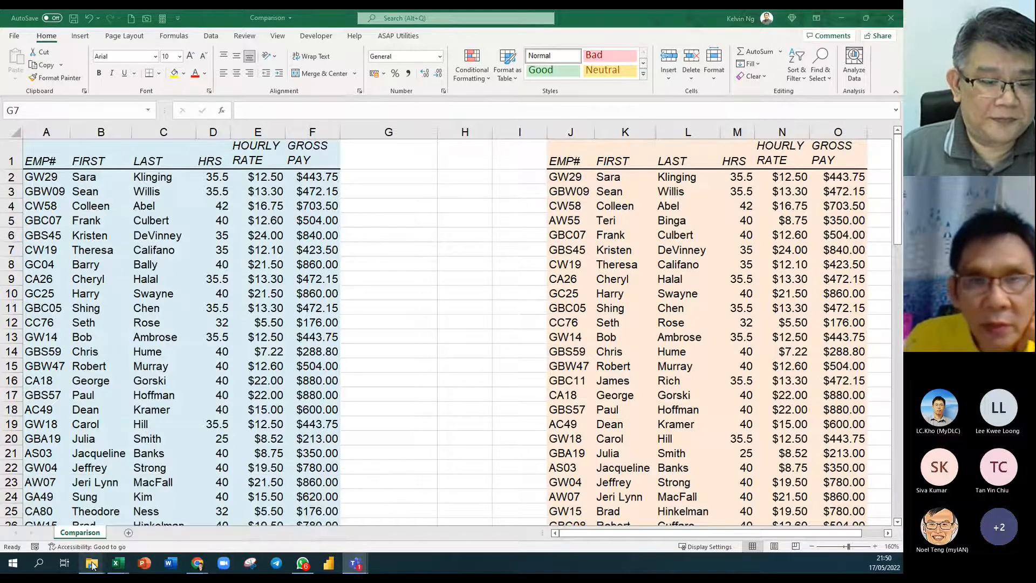
pyautogui.click(257, 517)
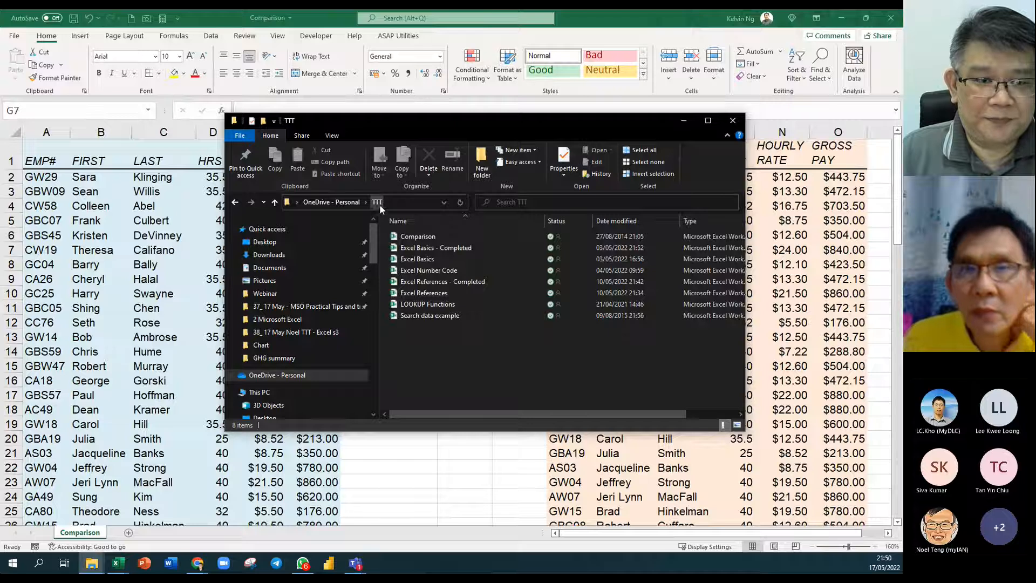
pyautogui.click(351, 203)
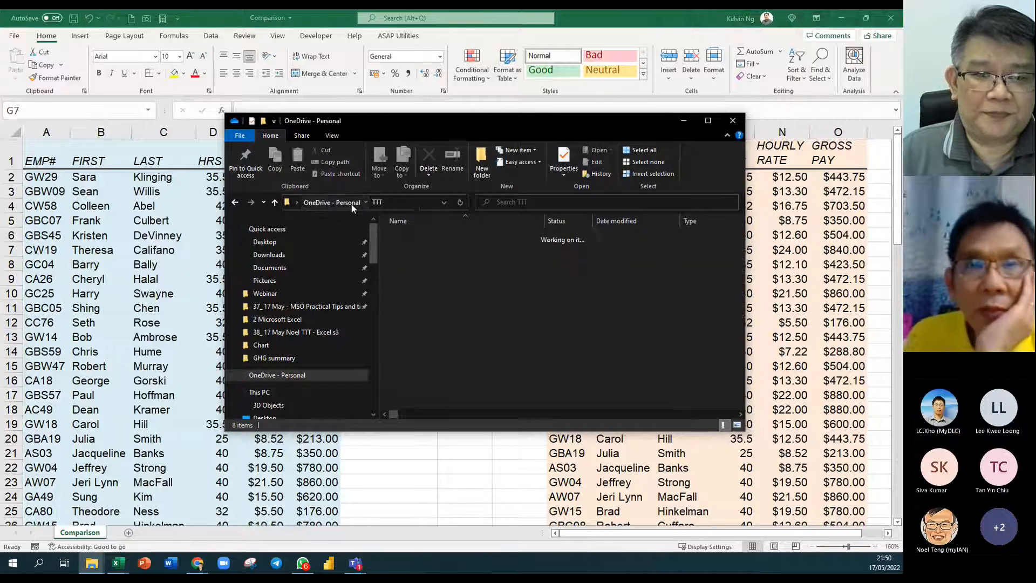
pyautogui.rightClick(439, 259)
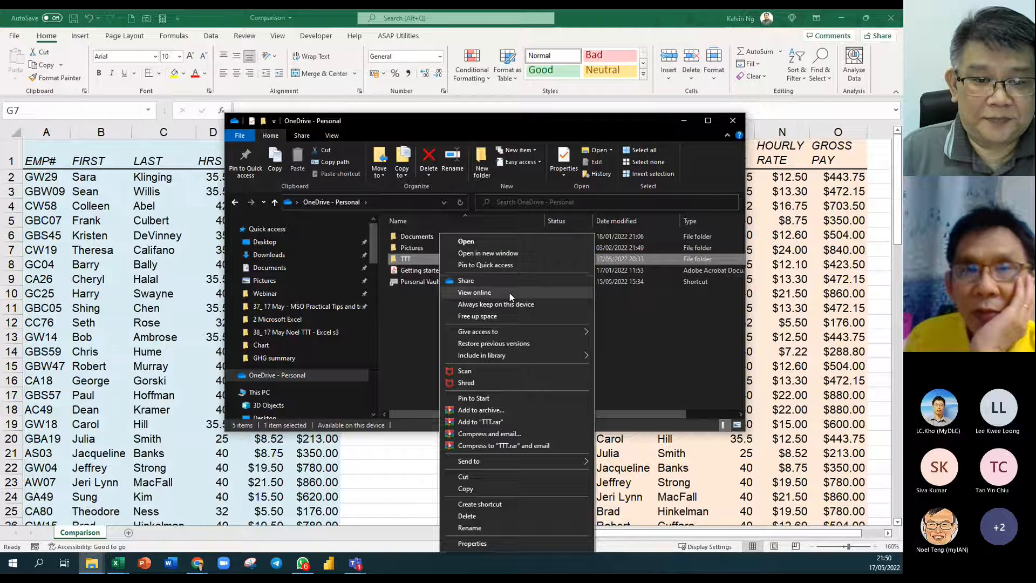
pyautogui.click(510, 282)
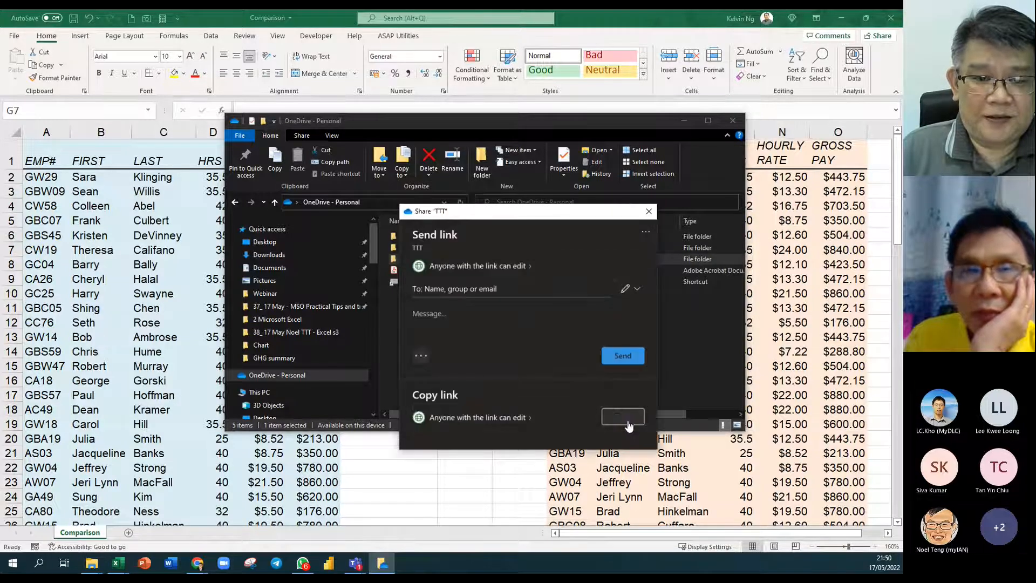
pyautogui.click(628, 424)
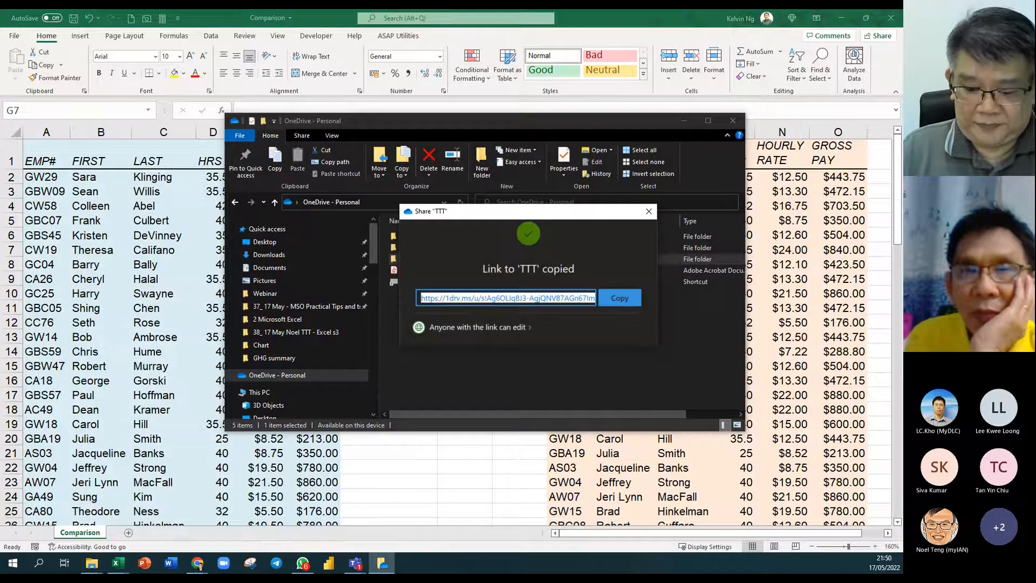
# Close the sharing window and reopen the TTT folder's workbook list.
pyautogui.hotkey('alt', 'Tab')
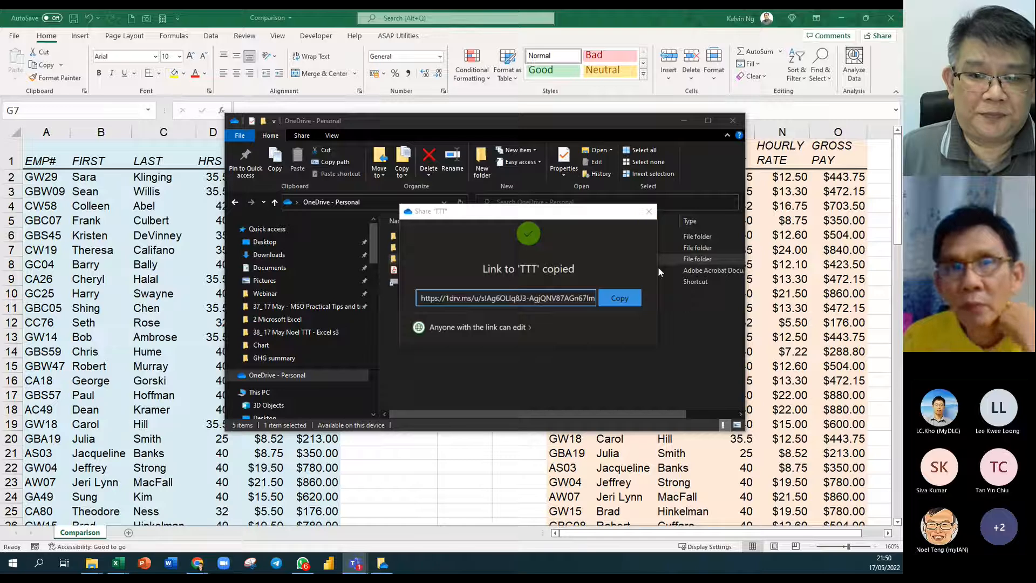
pyautogui.click(649, 212)
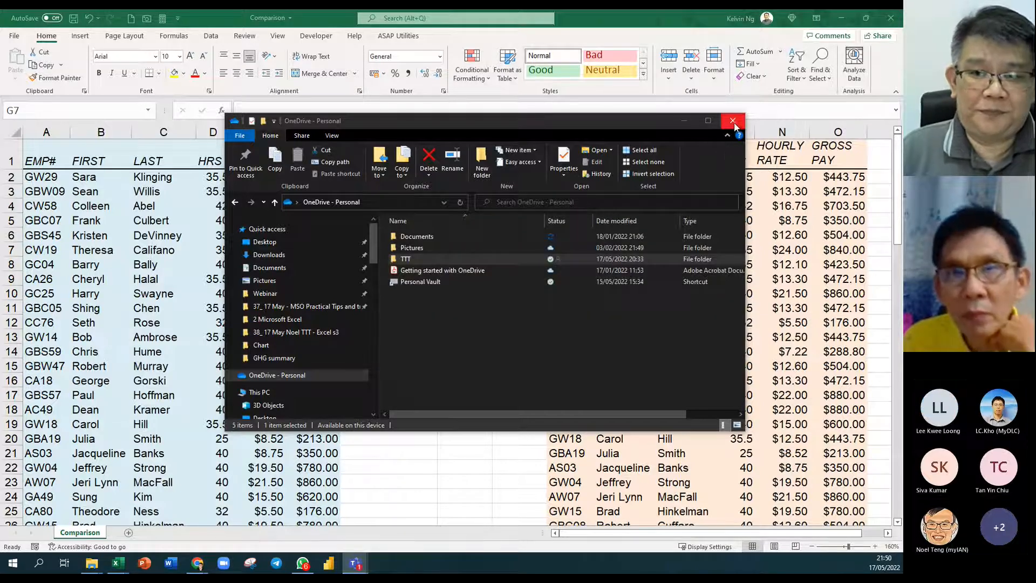
pyautogui.doubleClick(406, 262)
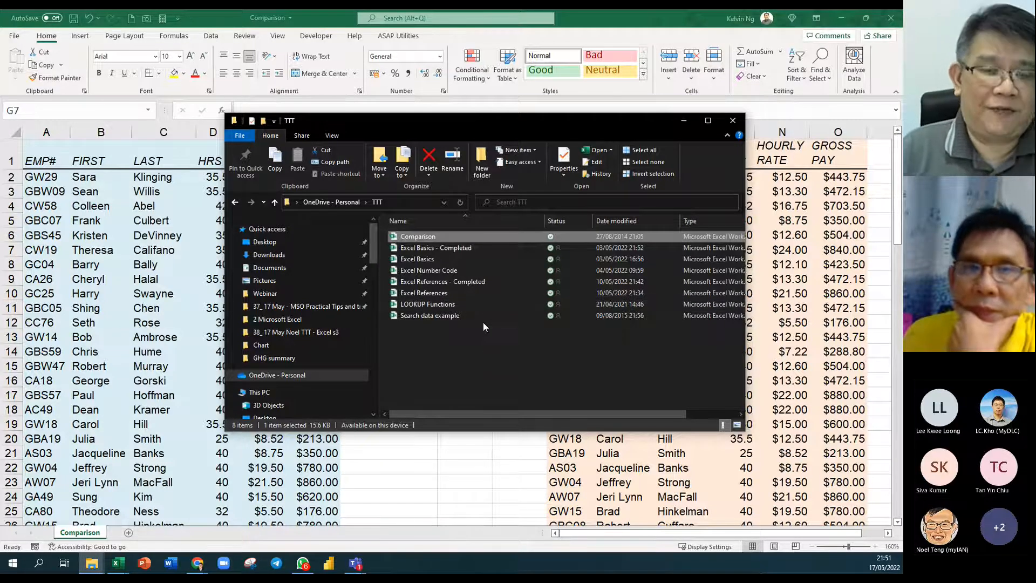
# Close the Comparison and Search data example workbooks, answering the save-changes prompt.
pyautogui.click(897, 19)
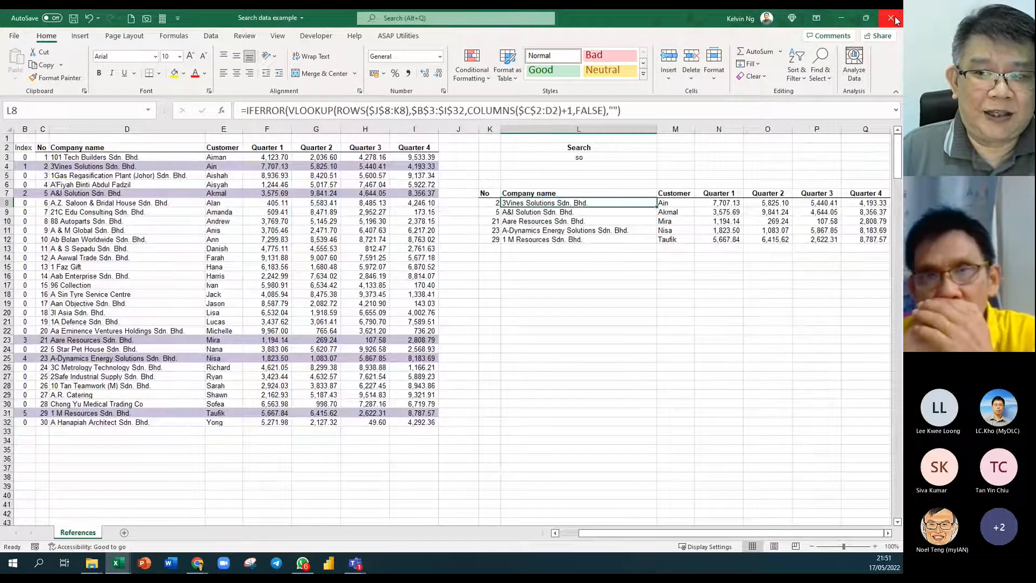
pyautogui.click(891, 19)
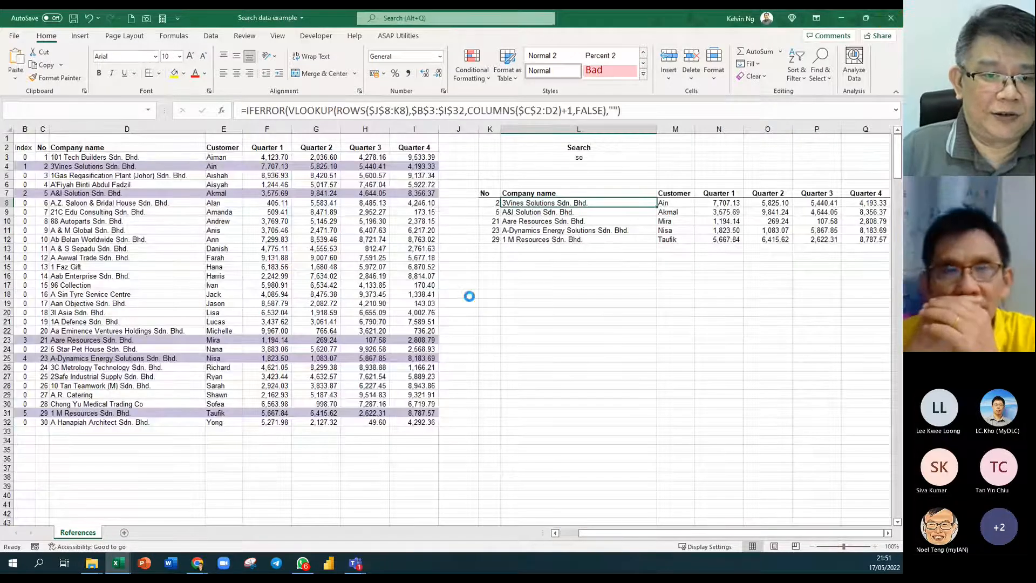
pyautogui.click(461, 304)
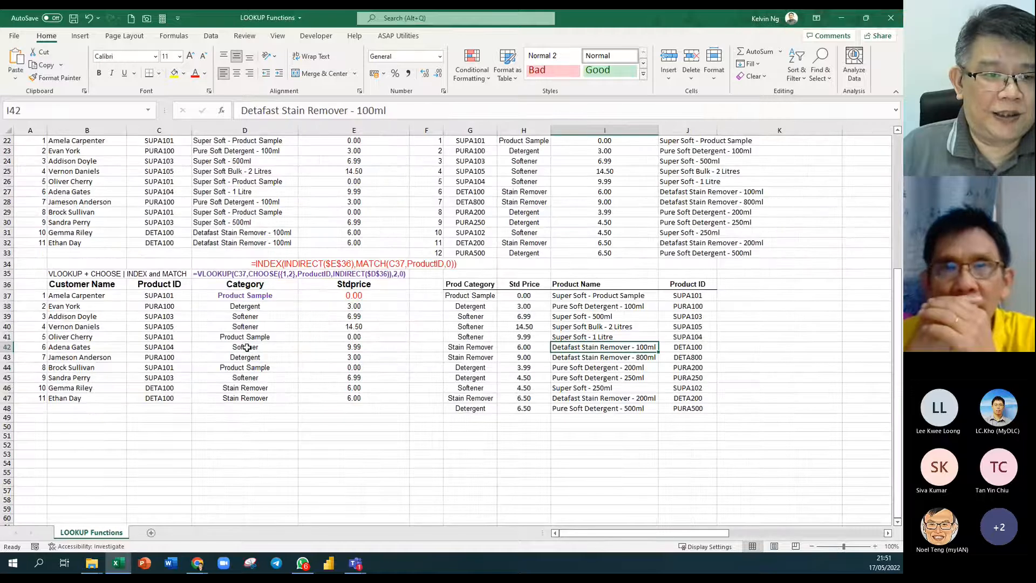
# Save LOOKUP Functions as a copy named 'LOOKUP Functions completed' in the class folder.
pyautogui.click(14, 35)
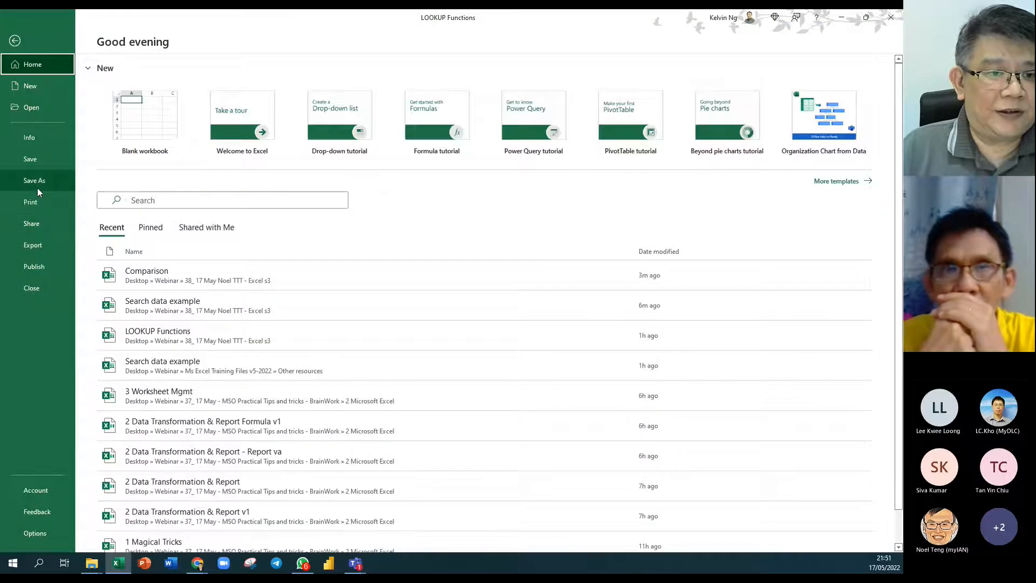
pyautogui.click(37, 188)
pyautogui.click(373, 93)
pyautogui.click(372, 93)
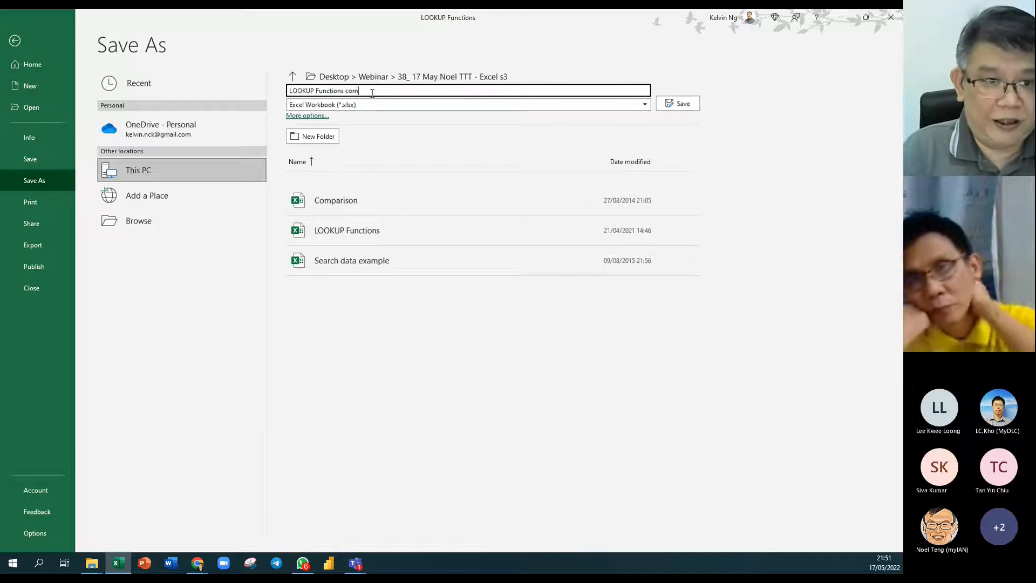
pyautogui.write('completed')
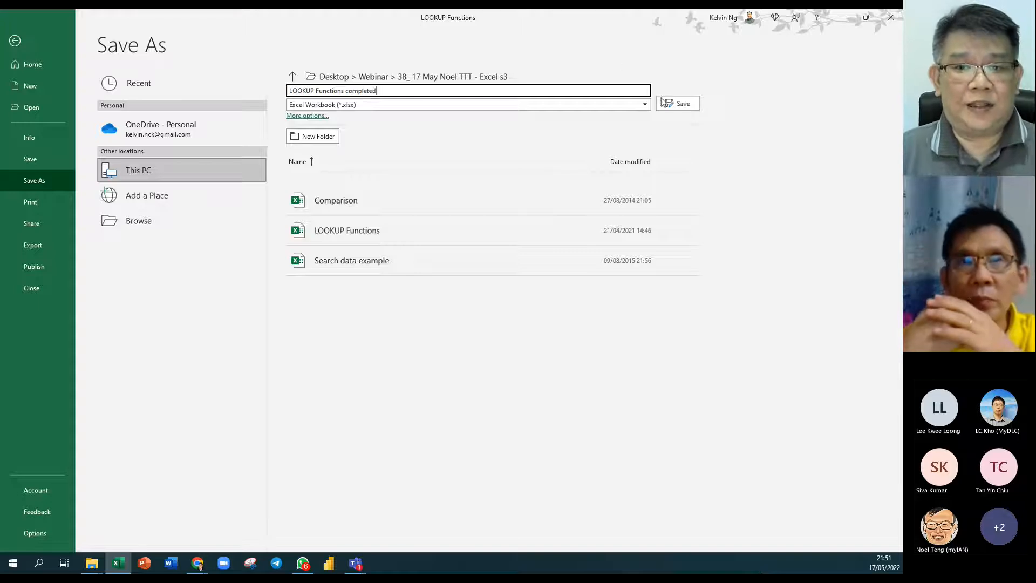
pyautogui.click(679, 103)
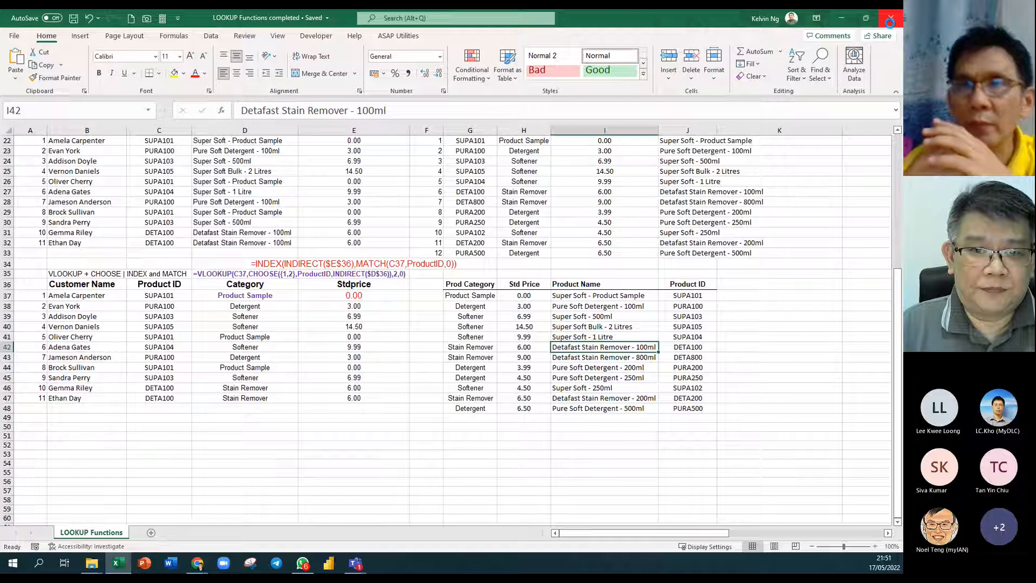
# Close Excel, minimize Chrome, and arrange the TTT and Excel s3 folder windows side by side.
pyautogui.click(890, 21)
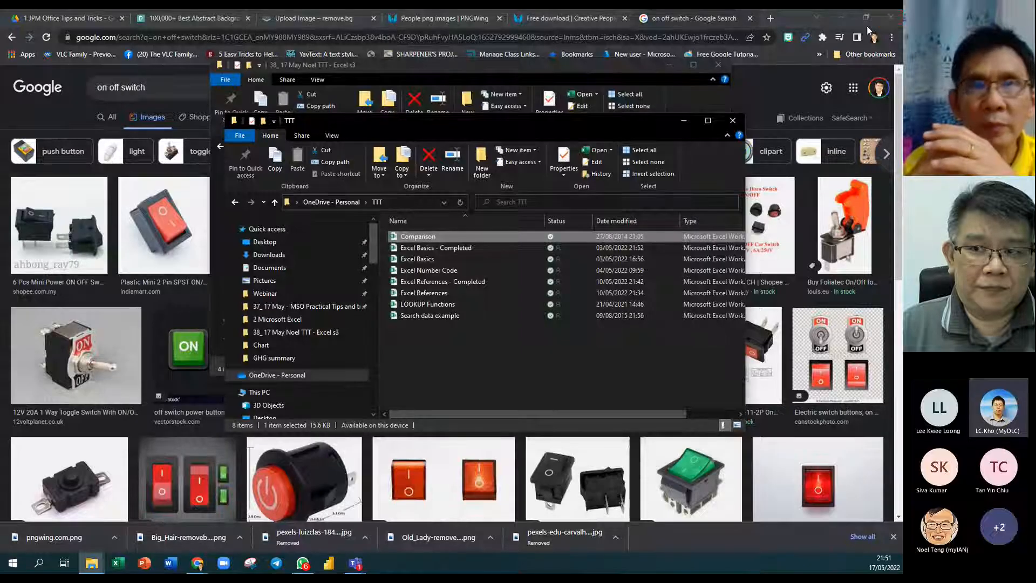
pyautogui.click(841, 18)
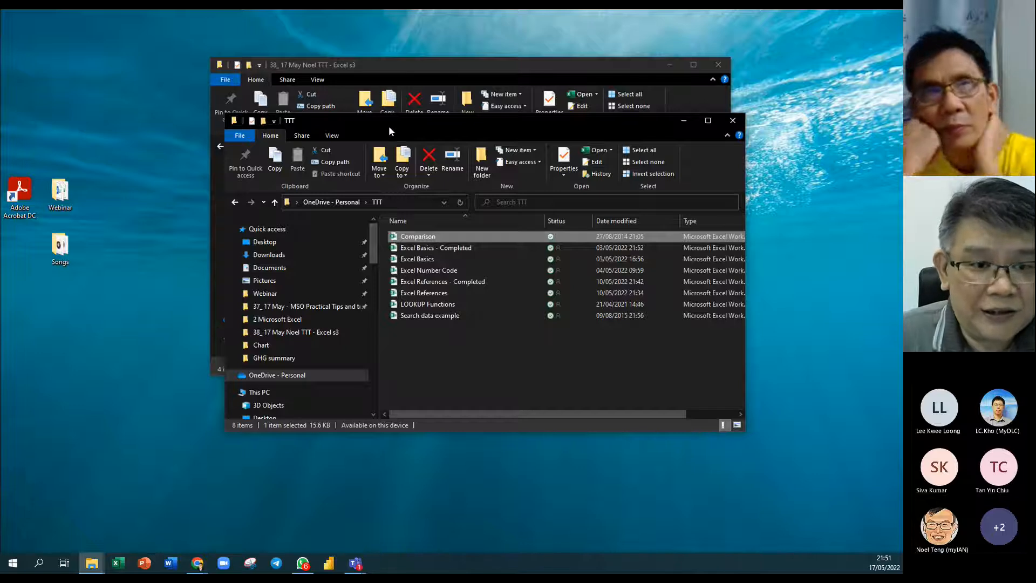
pyautogui.moveTo(389, 125); pyautogui.dragTo(554, 133)
pyautogui.moveTo(455, 66); pyautogui.dragTo(291, 94)
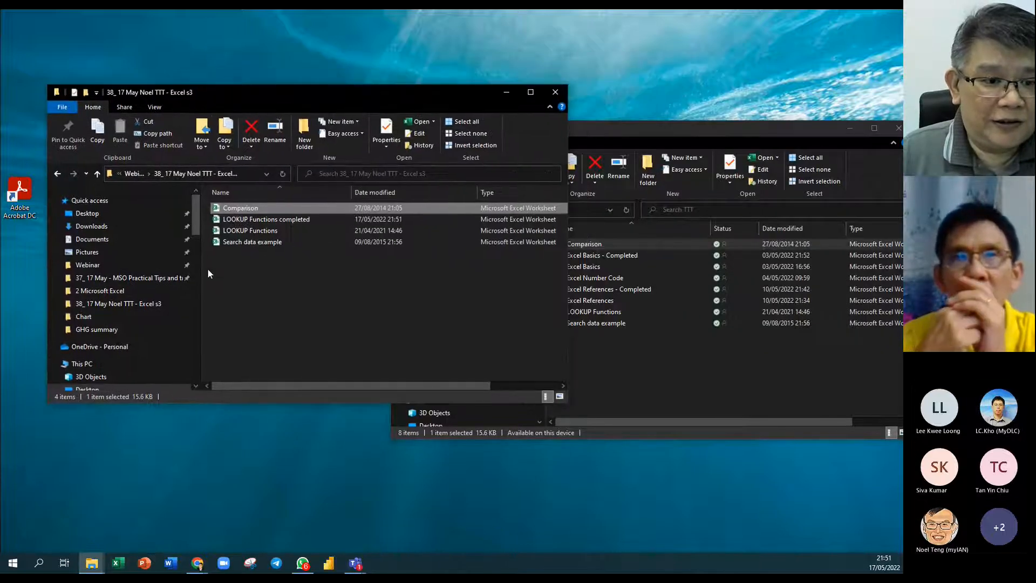
# Copy LOOKUP Functions completed from the Excel s3 folder into the TTT OneDrive folder.
pyautogui.click(248, 220)
pyautogui.moveTo(248, 231); pyautogui.dragTo(658, 370)
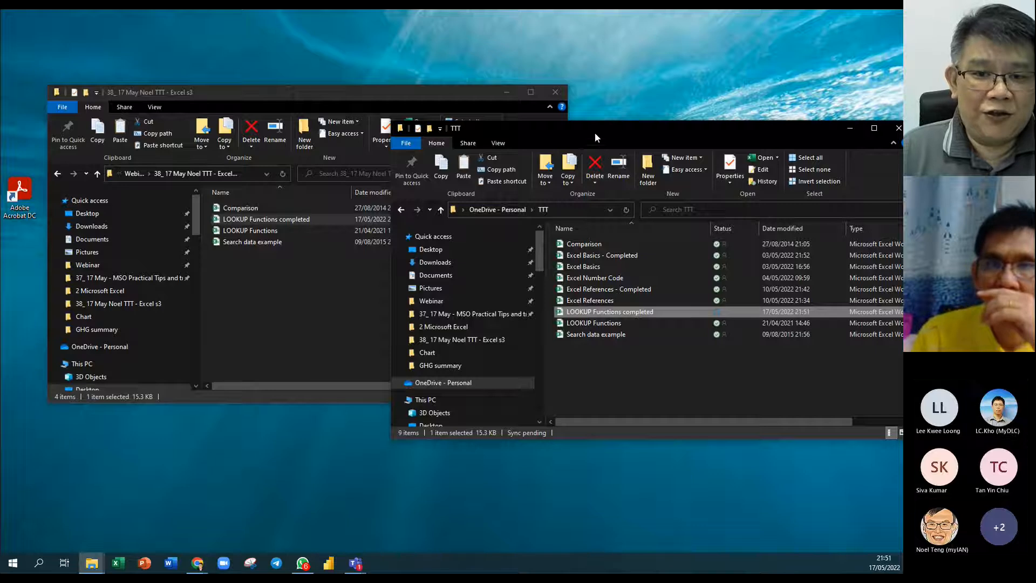
pyautogui.moveTo(576, 134); pyautogui.dragTo(454, 172)
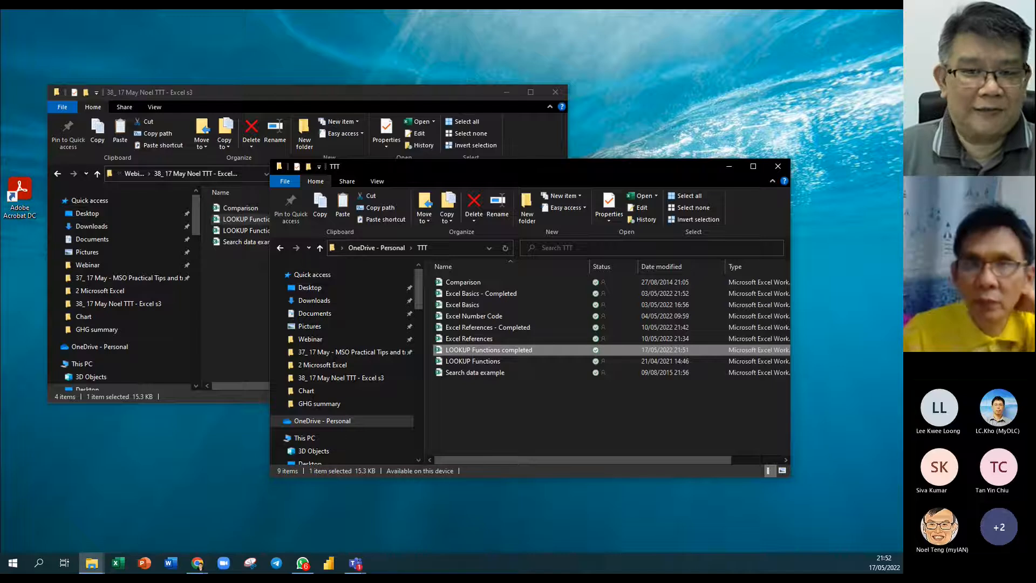
pyautogui.hotkey('alt', 'Tab')
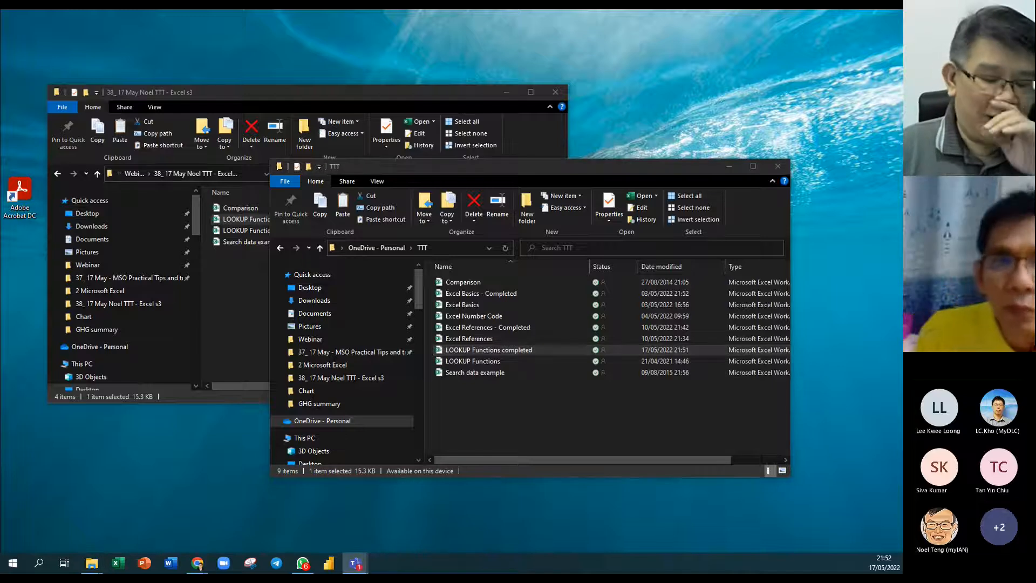